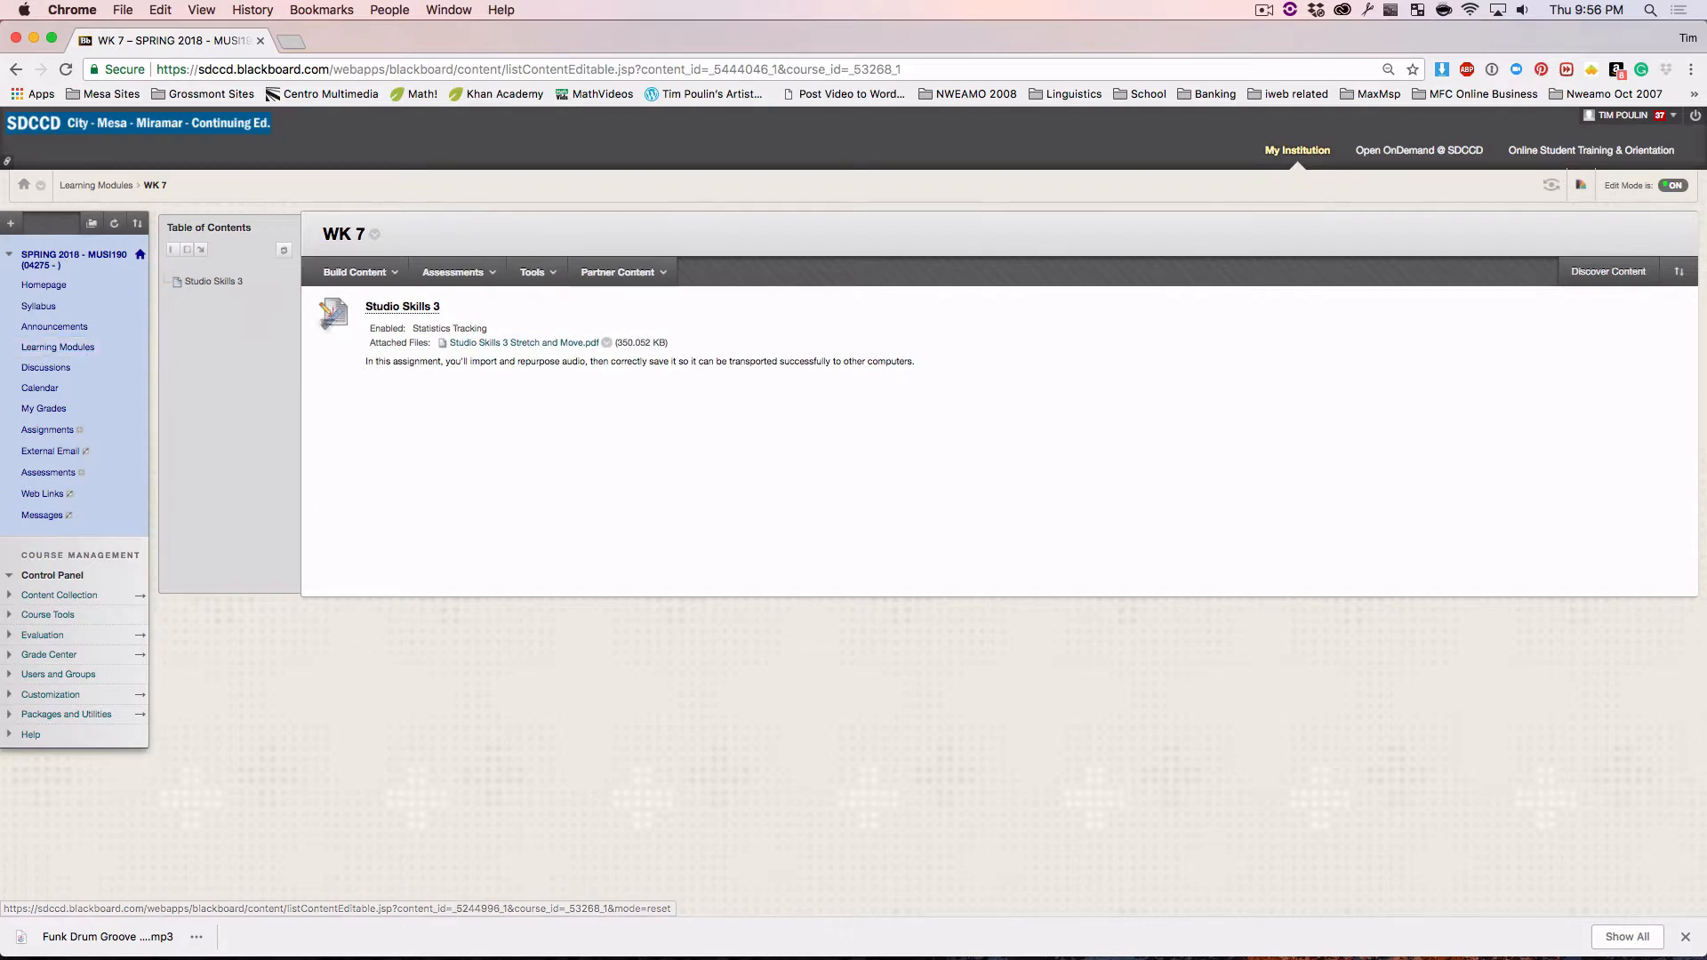
Open the Studio Skills 3 Stretch and Move PDF assignment and enlarge it to read the instructions
click(470, 344)
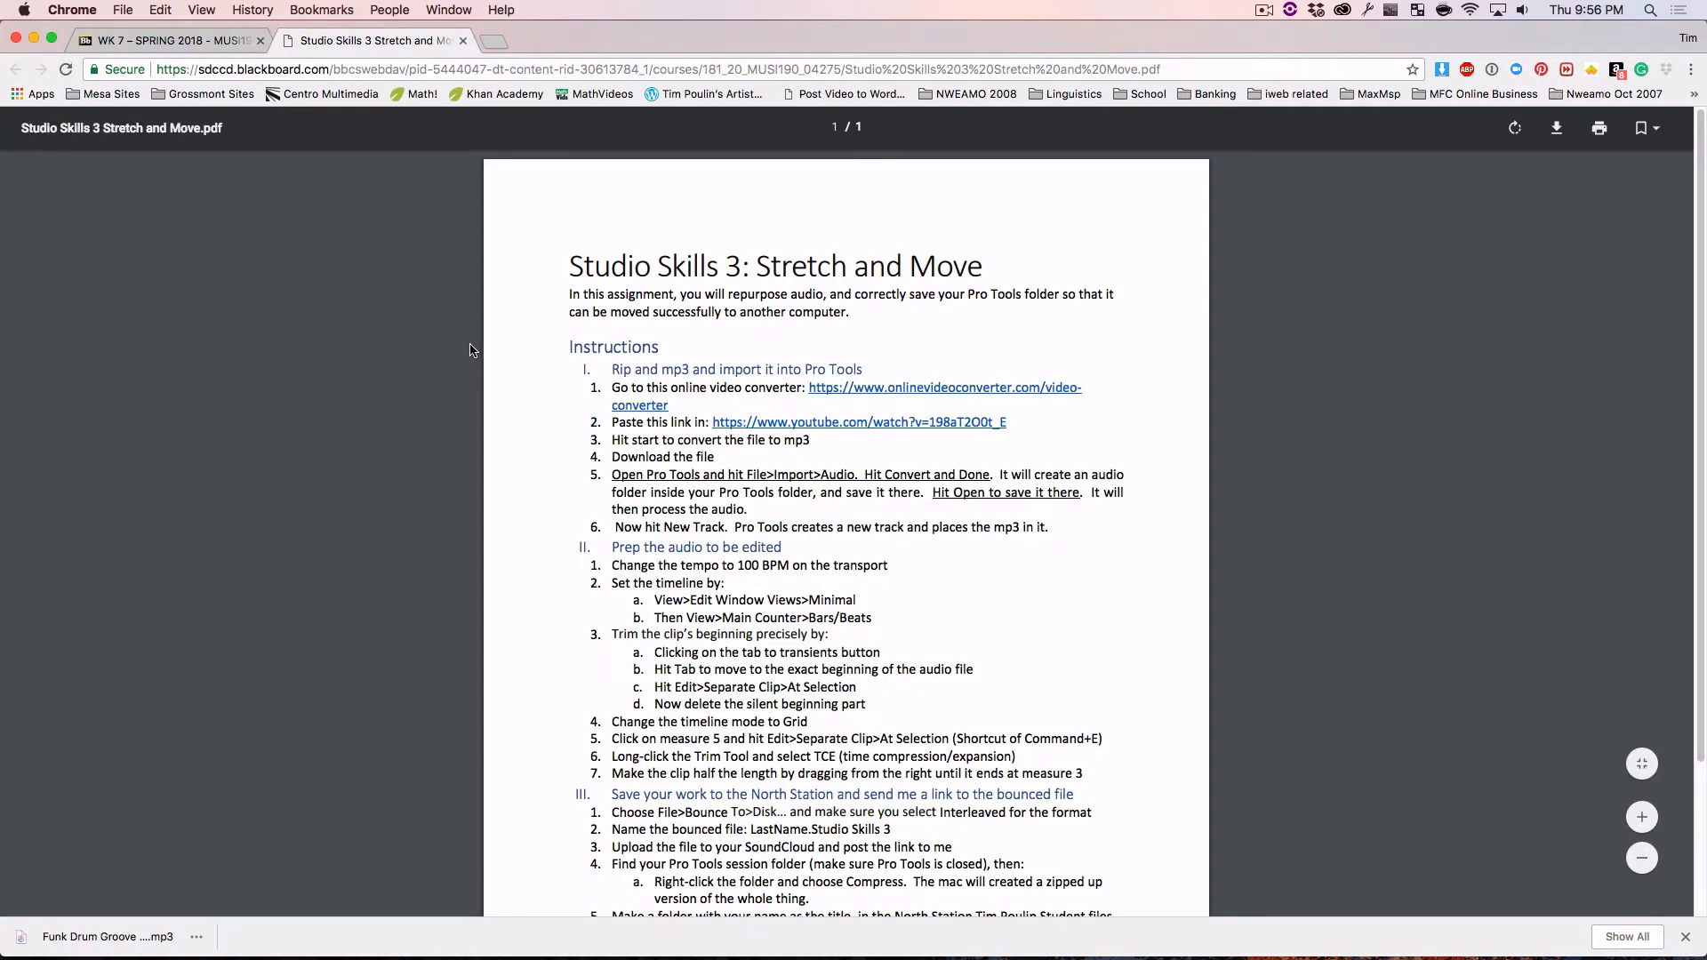
key(super+equal)
key(super+equal)
key(super+equal)
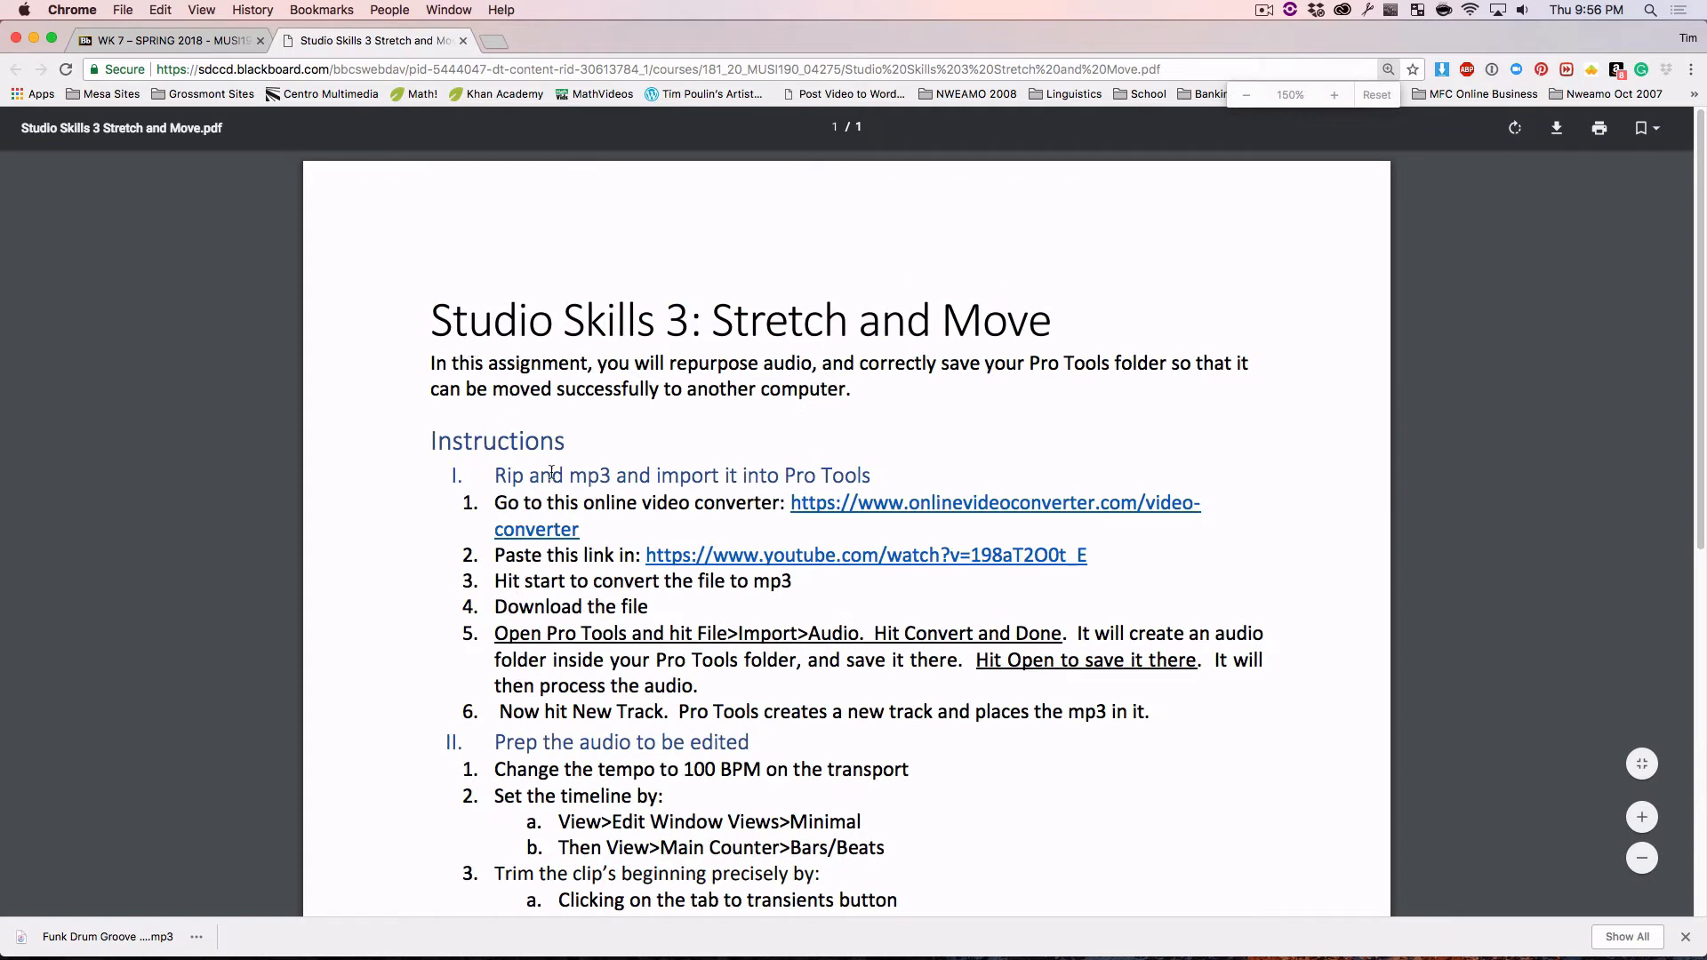
scroll(622, 463, down, 1)
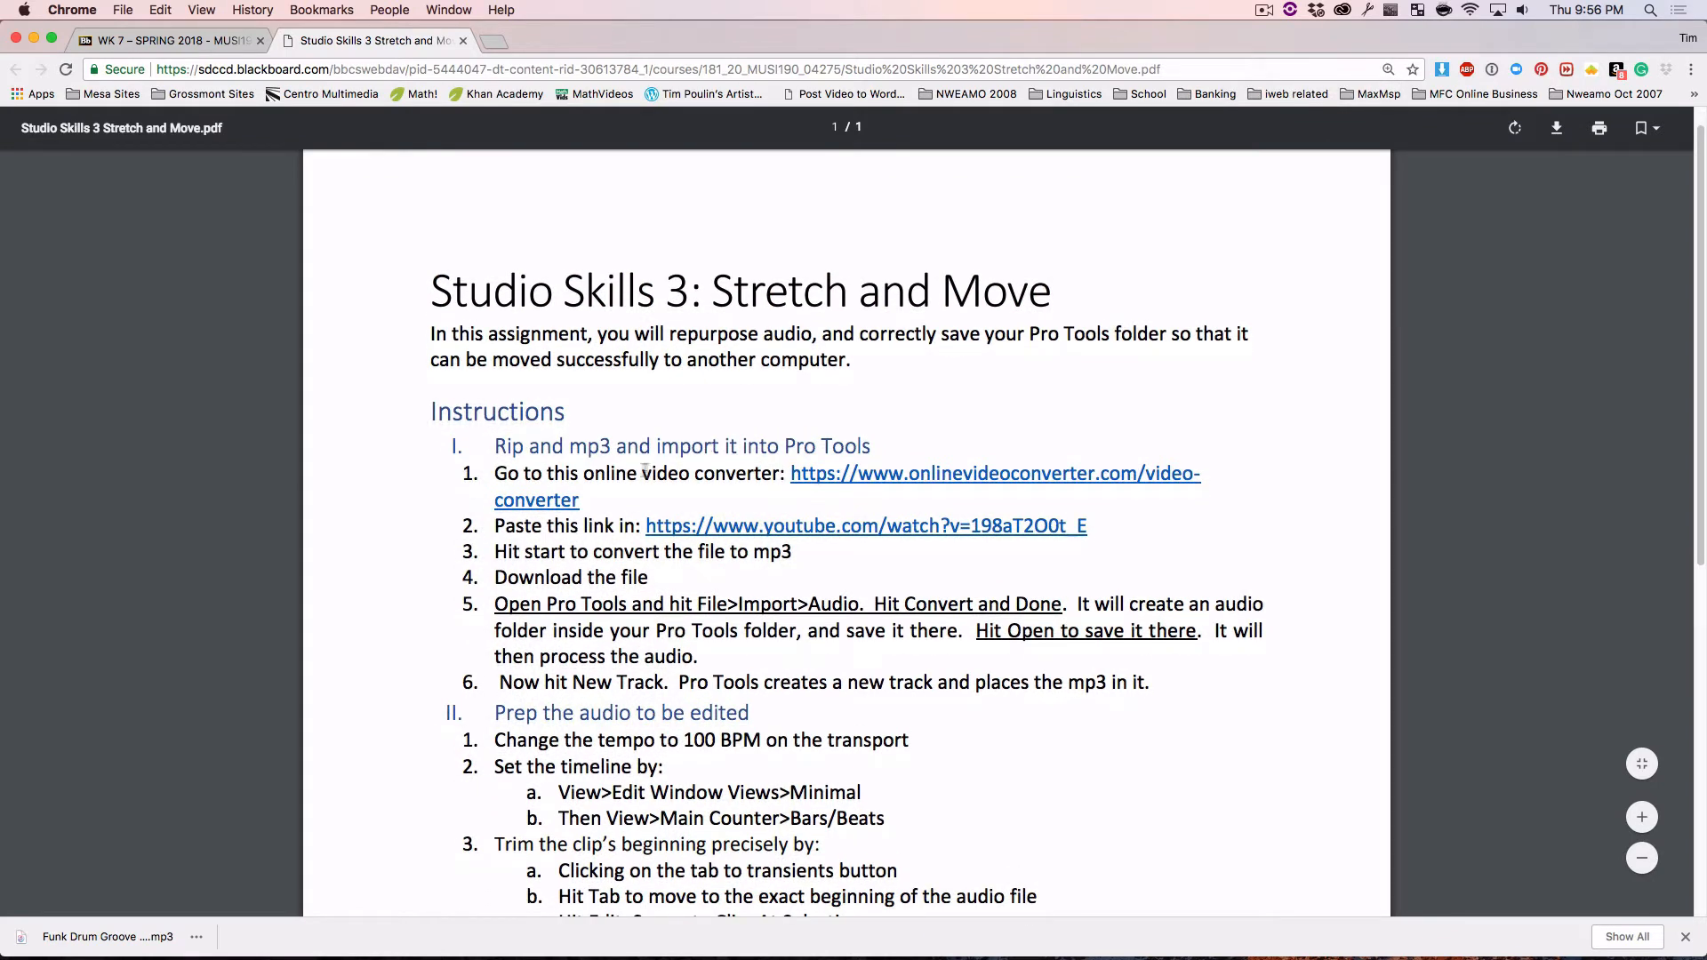
Open the online video converter link and the YouTube link from the instructions in new tabs, showing the YouTube video
click(817, 483)
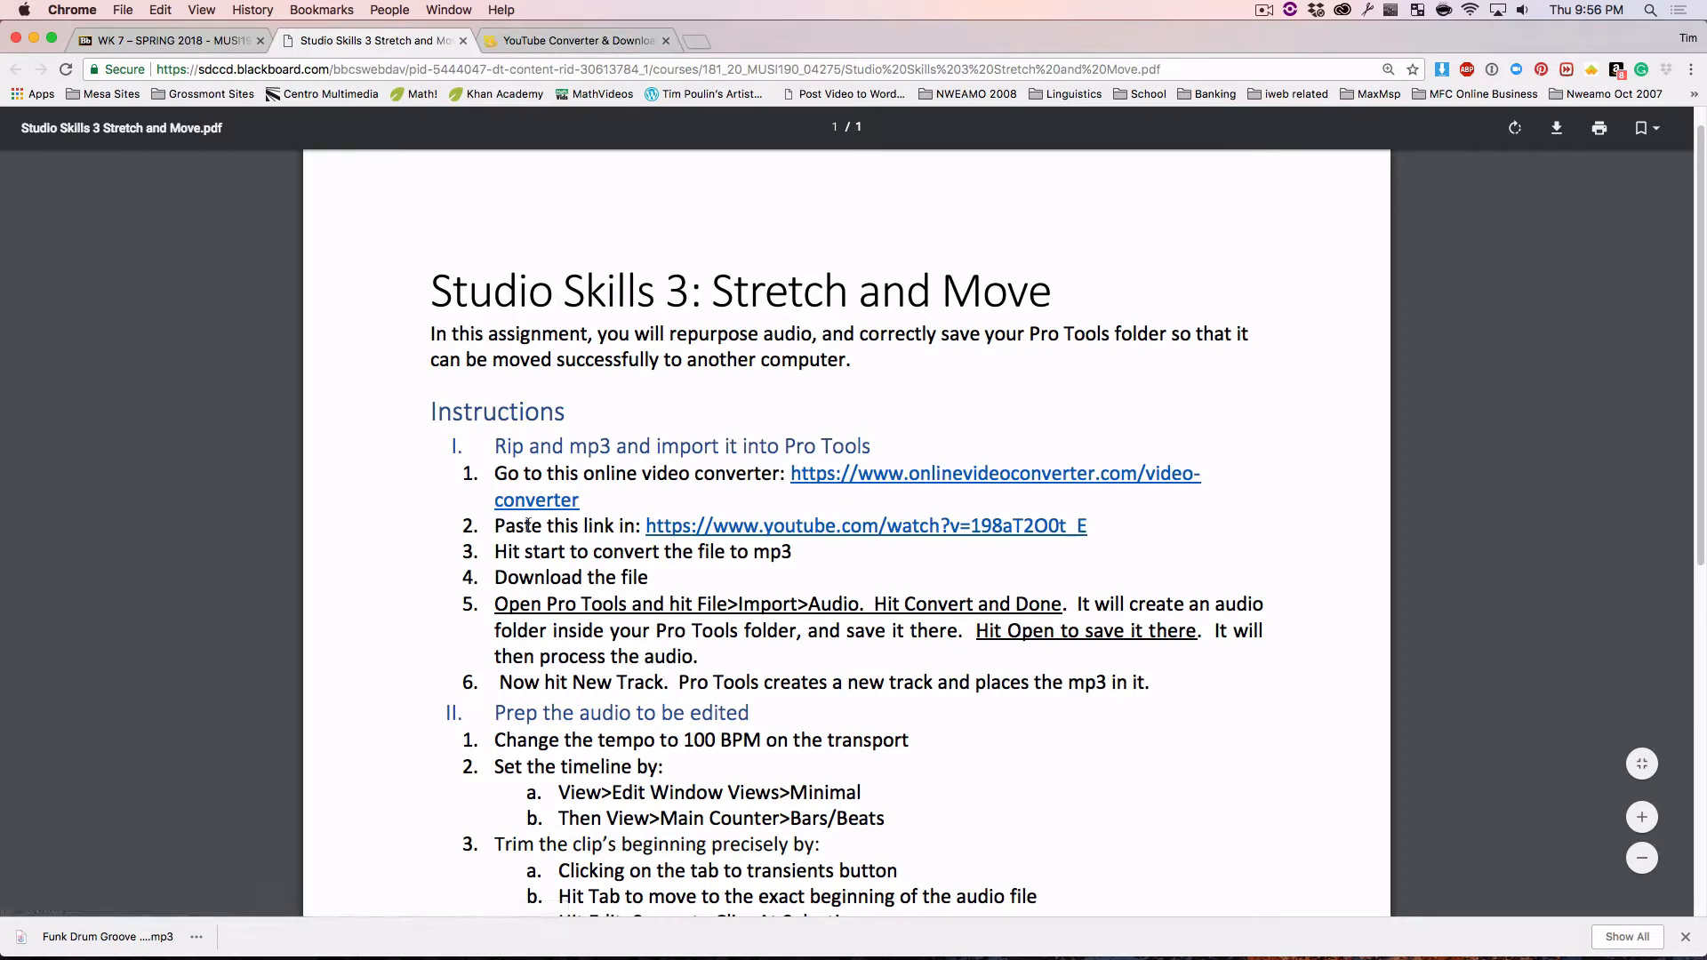
click(766, 529)
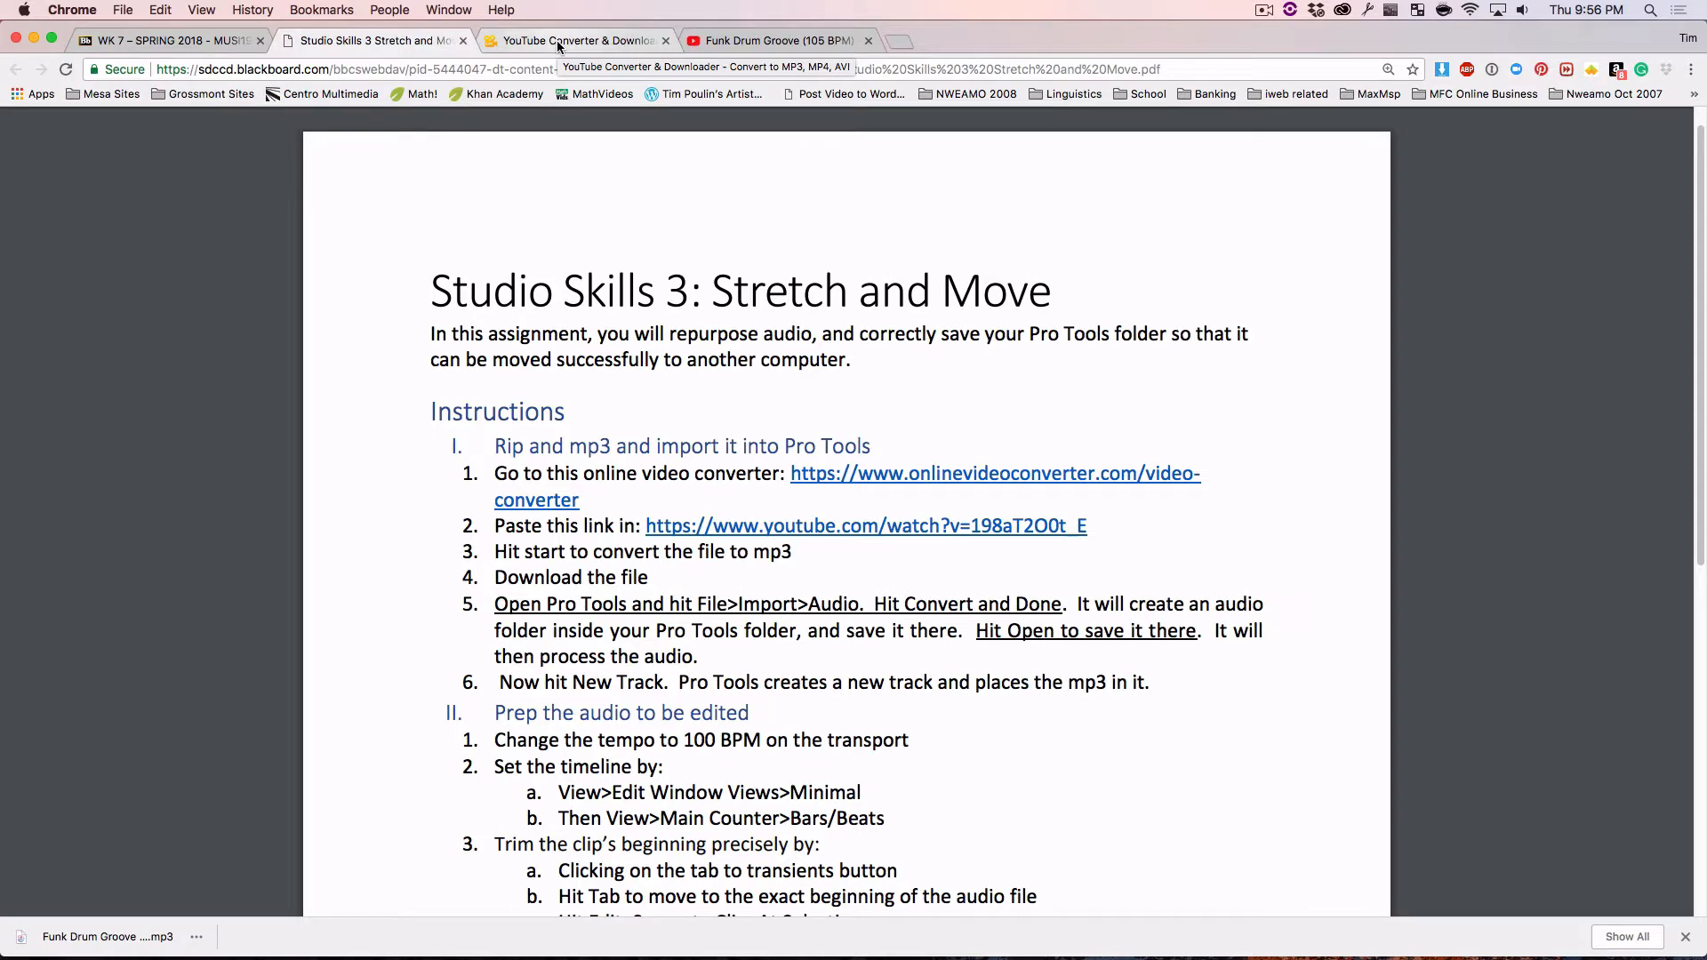
click(751, 42)
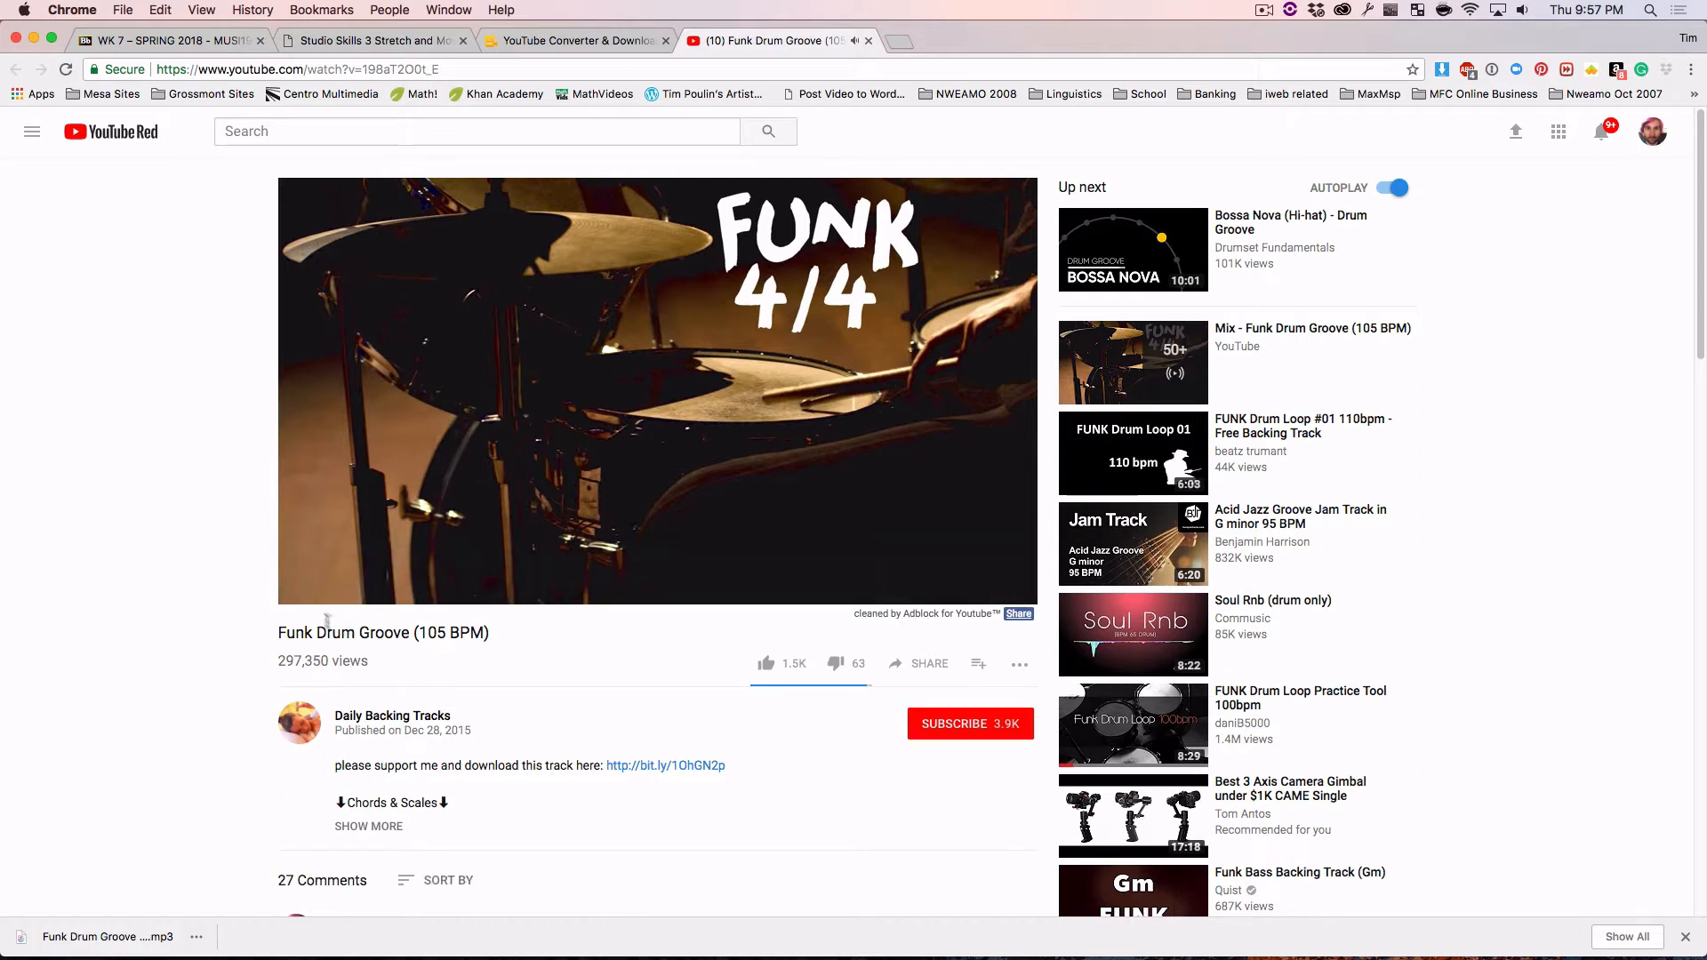
Pause the Funk Drum Groove (105 BPM) video and copy its YouTube page address
click(308, 590)
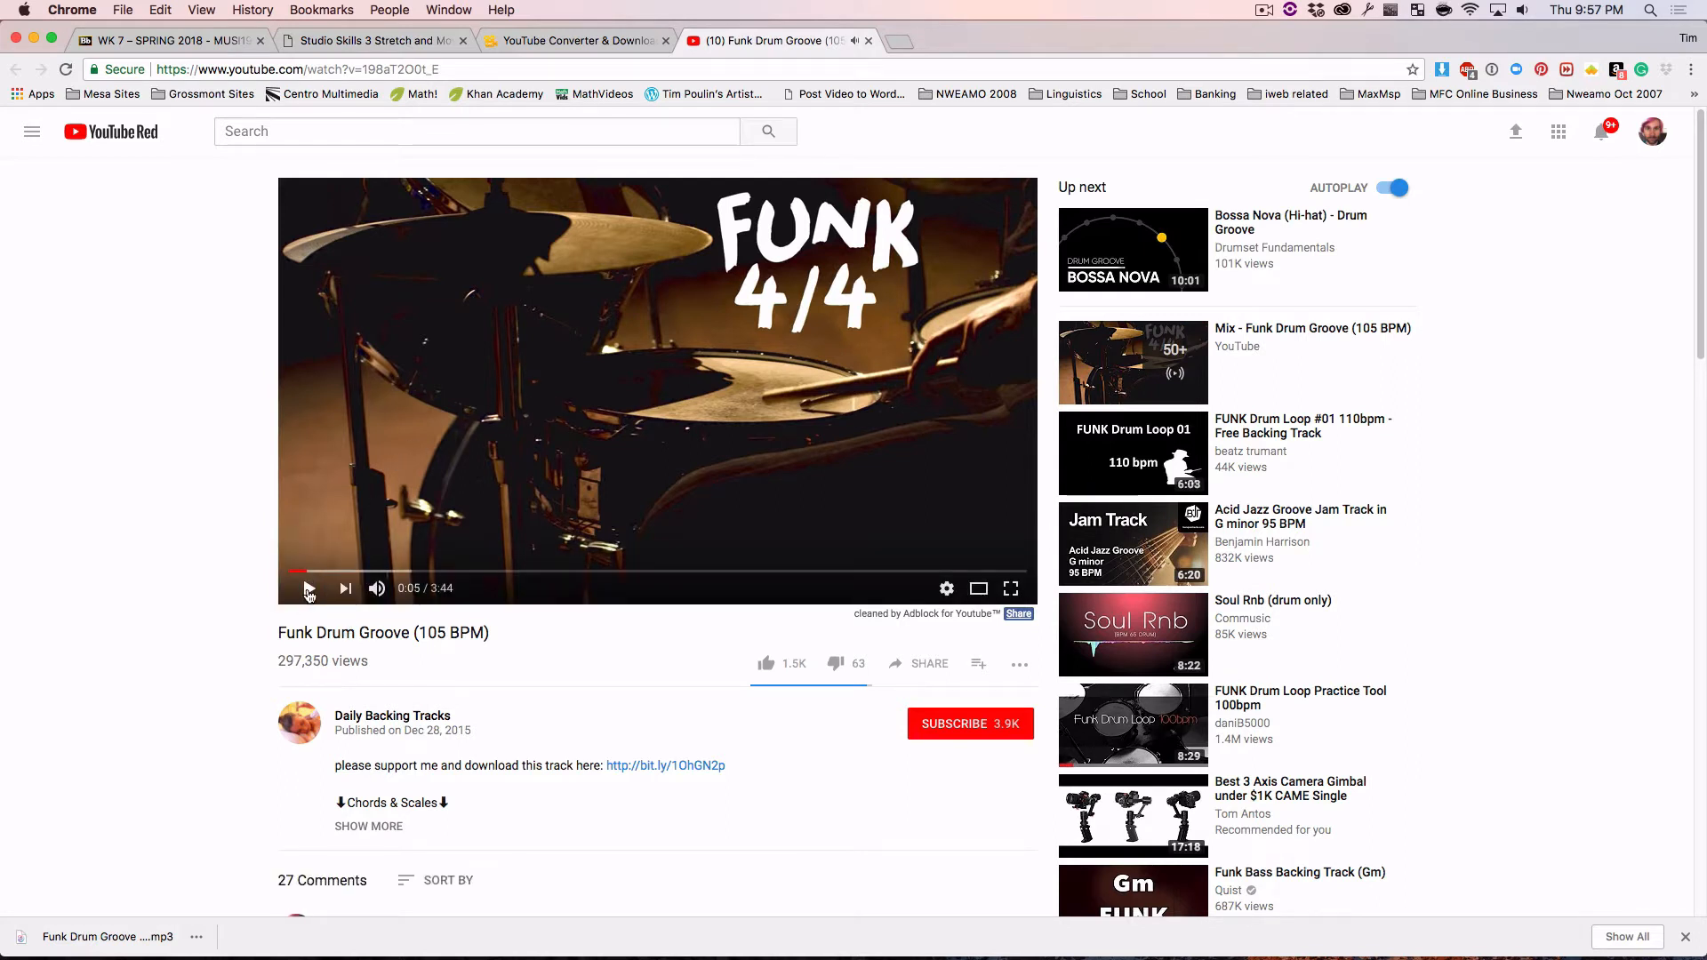
click(335, 69)
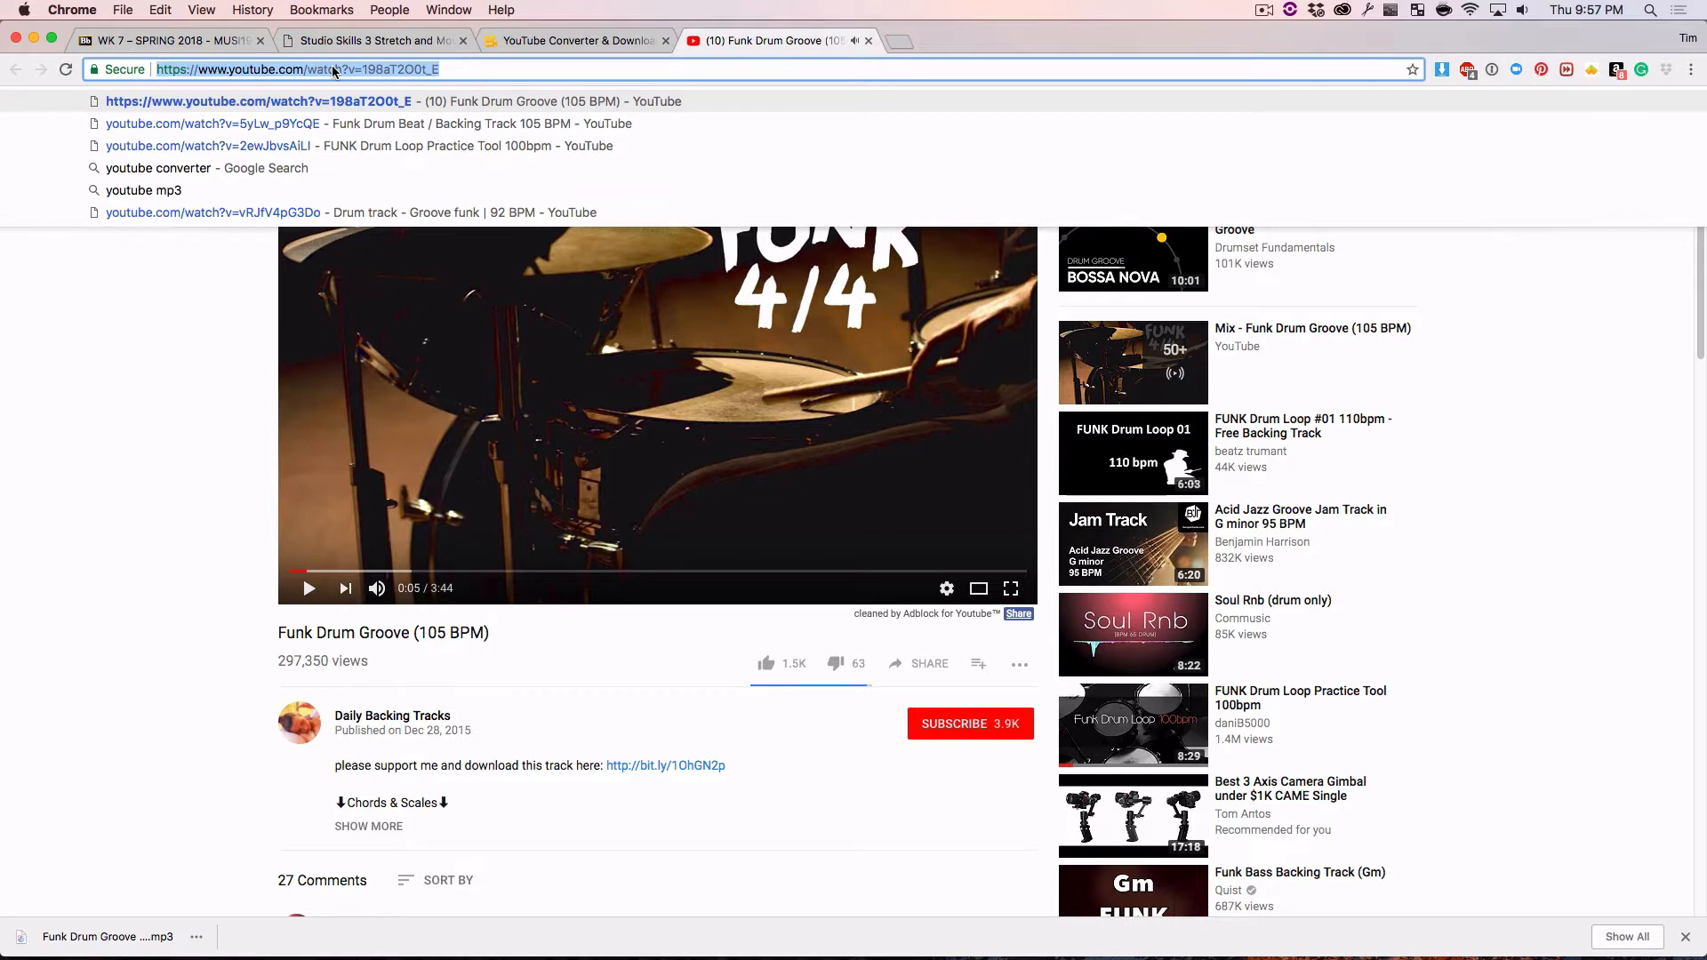
right_click(335, 70)
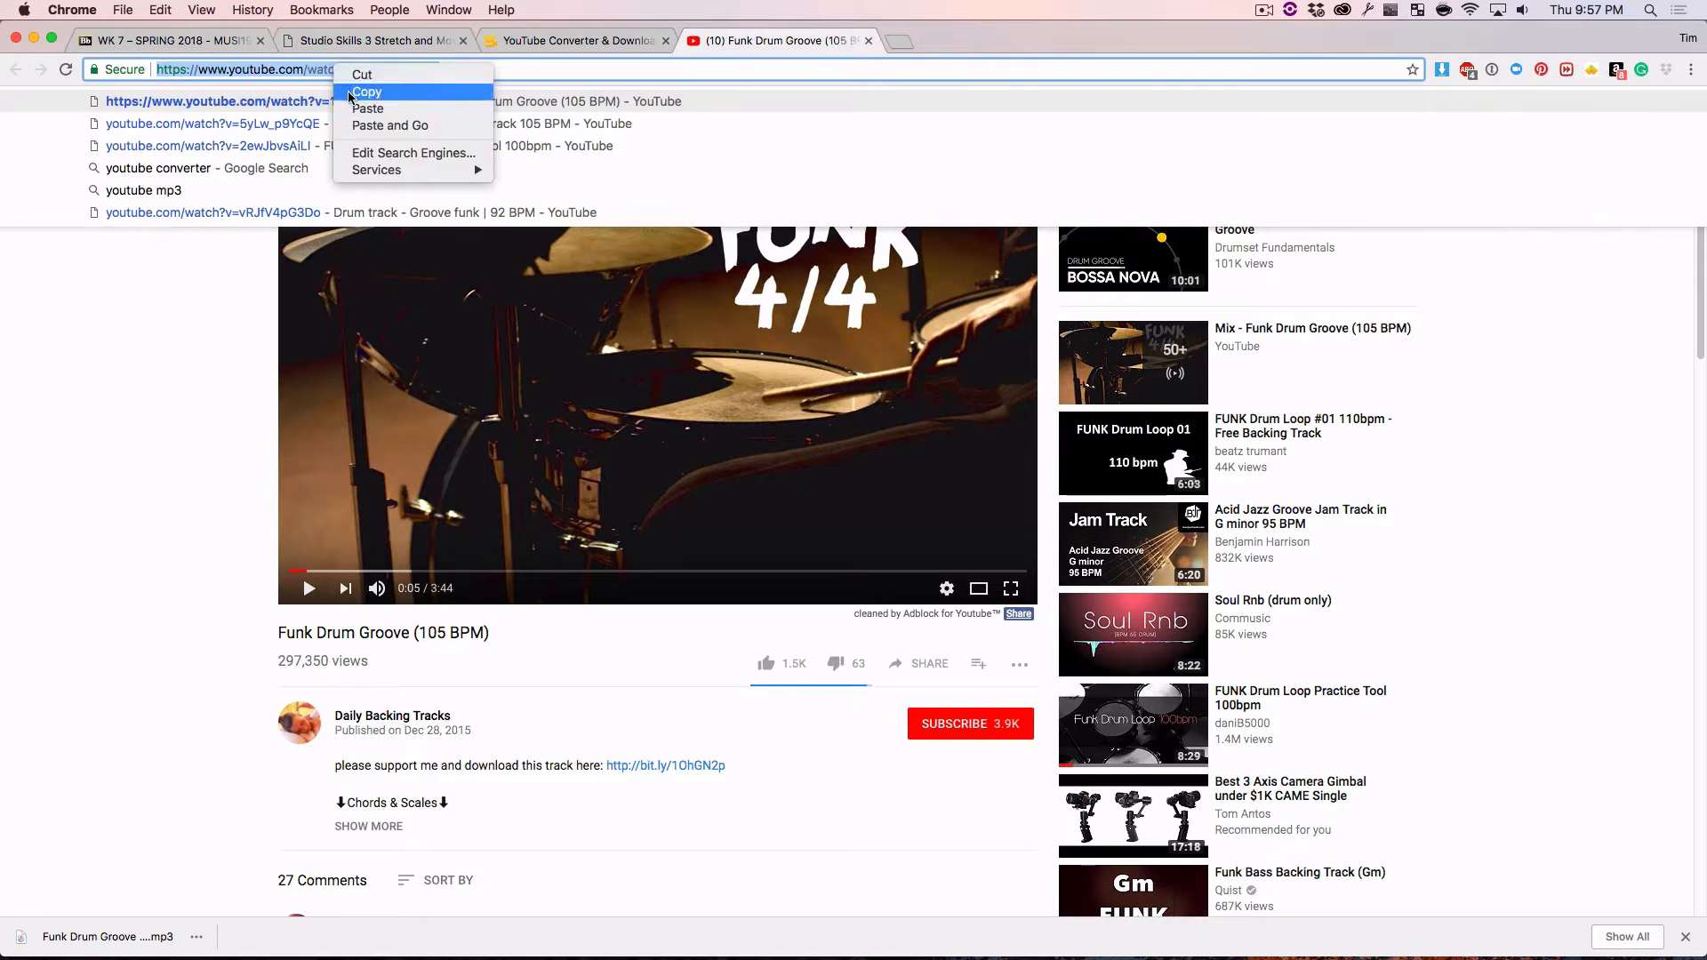
click(350, 92)
Paste the YouTube link into the online video converter, convert it to .mp3, and download the file
click(551, 42)
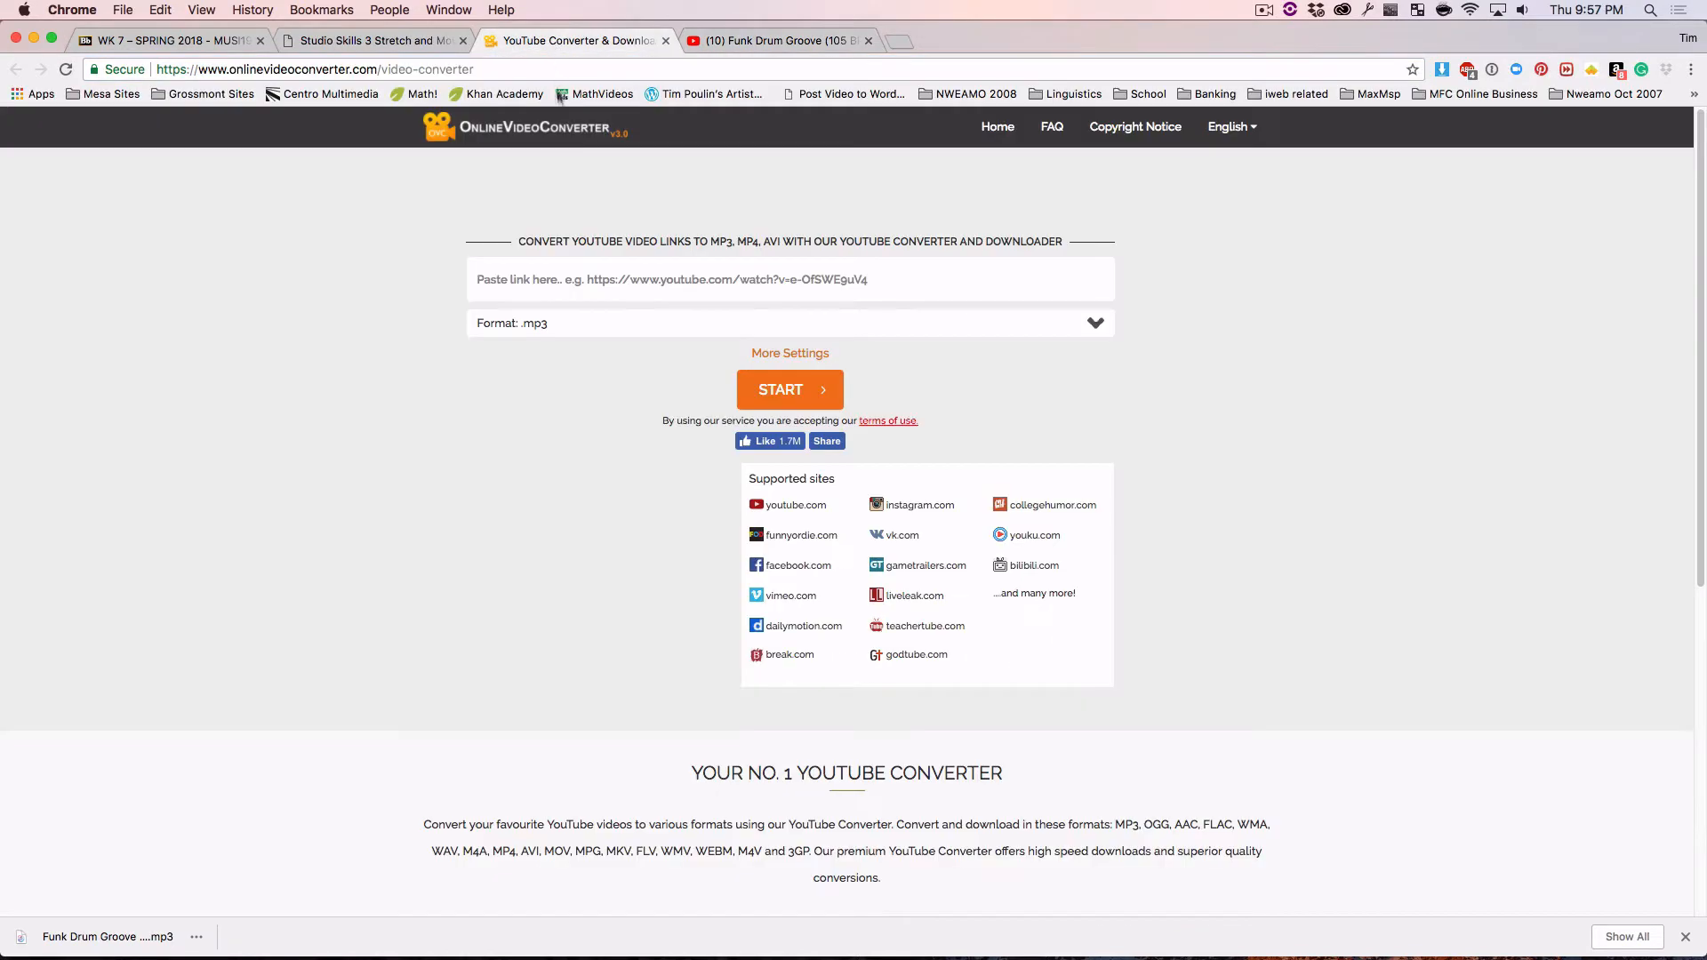
click(570, 279)
key(super+v)
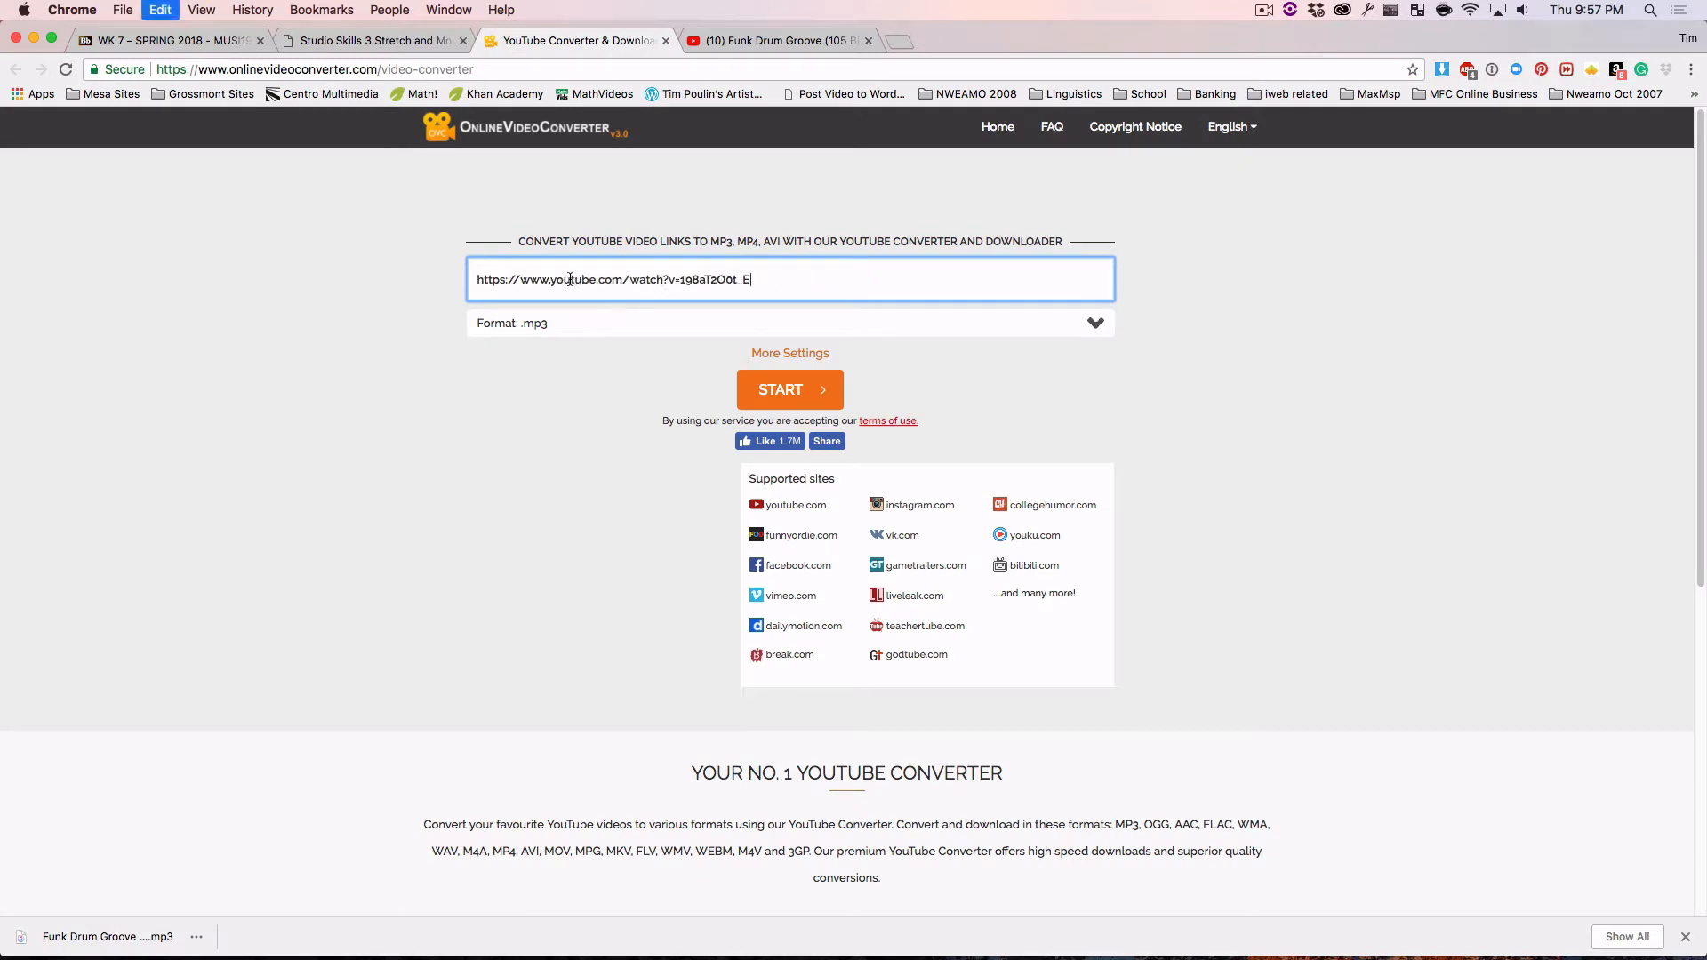
click(786, 391)
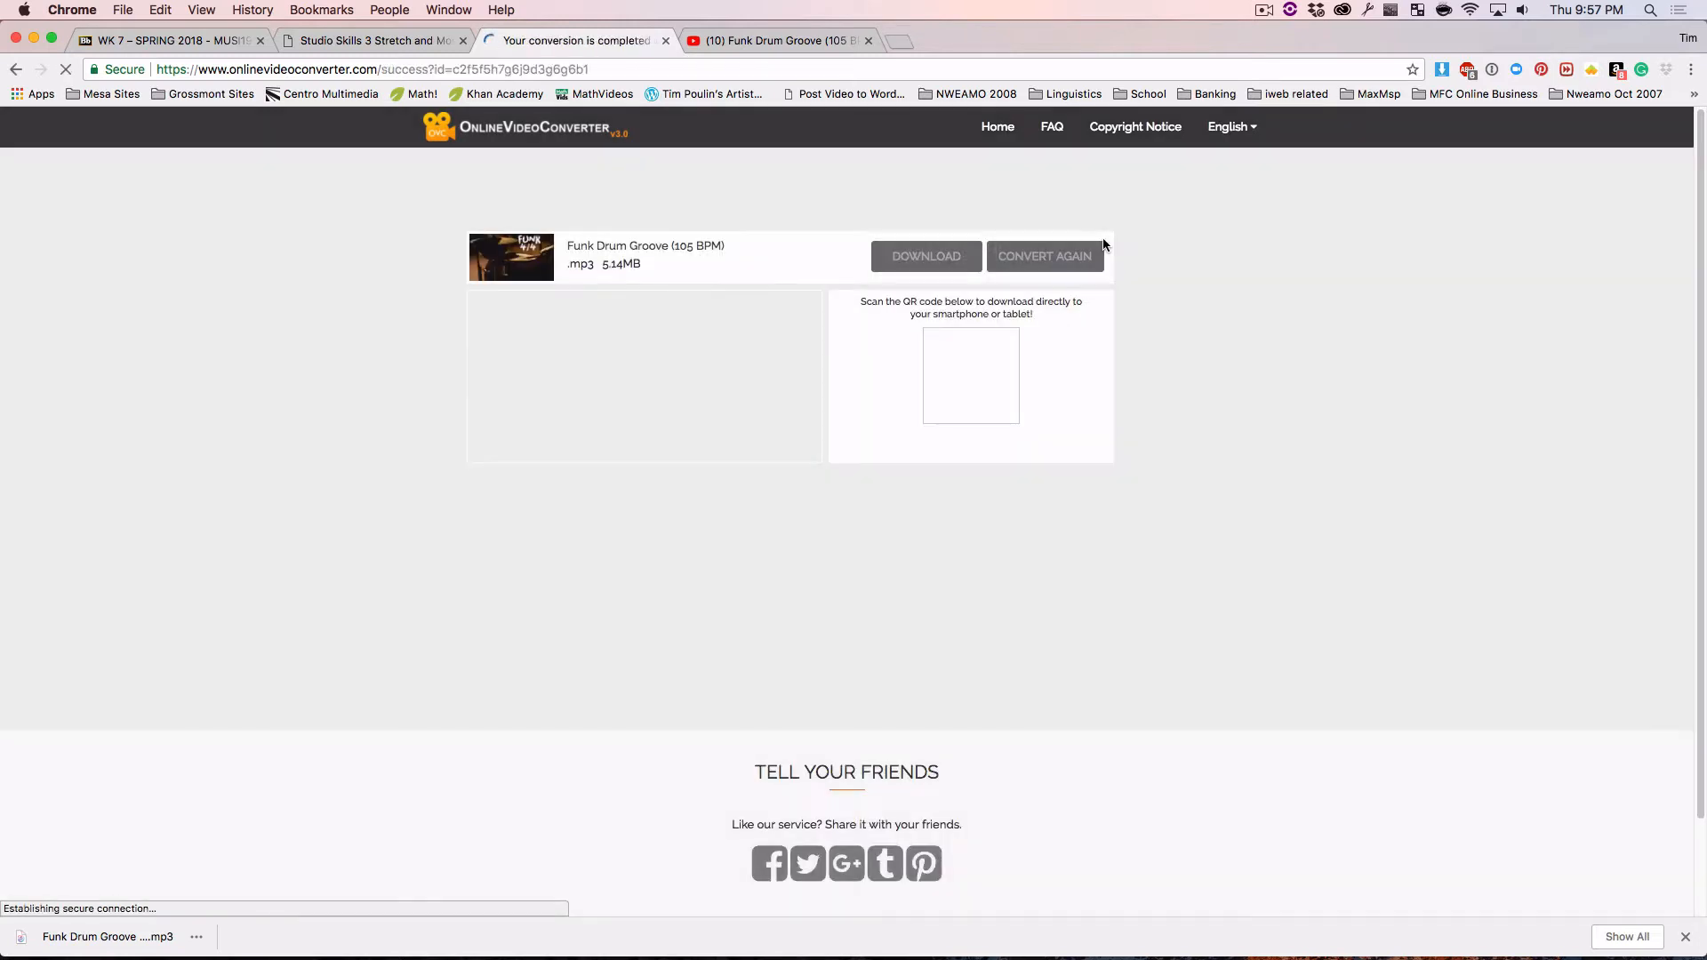
click(916, 260)
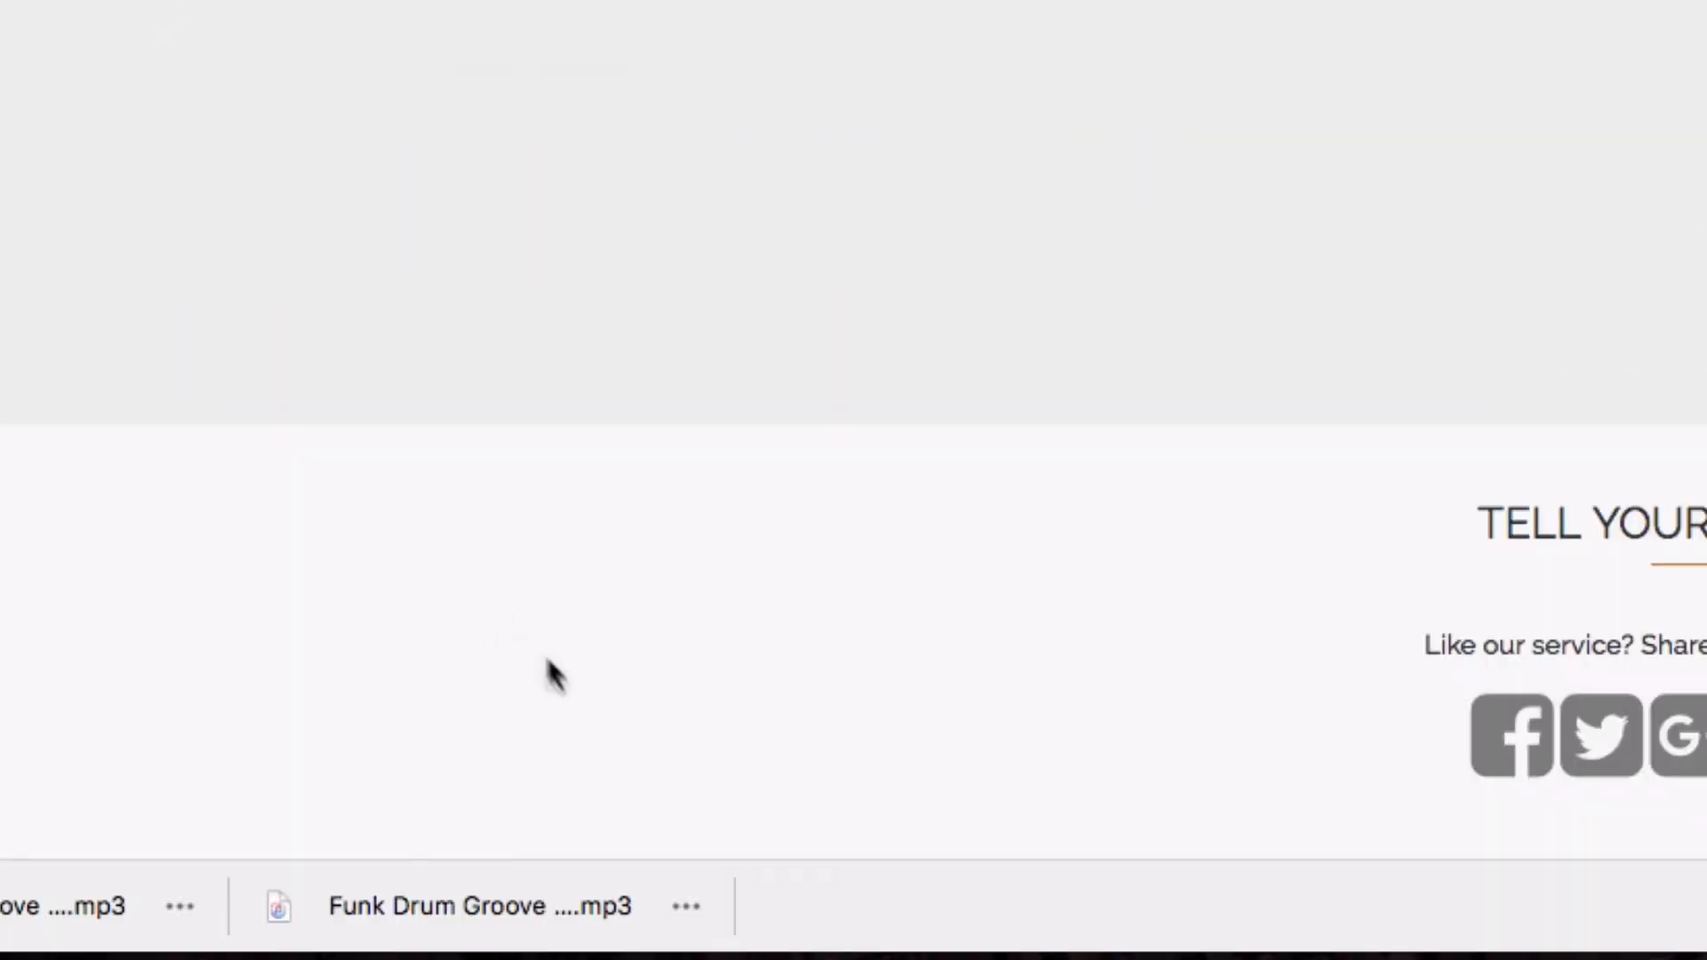
Show the downloaded mp3 in Finder and move the duplicate Funk Drum Groove (105 BPM) (1).mp3 to the Trash
click(681, 906)
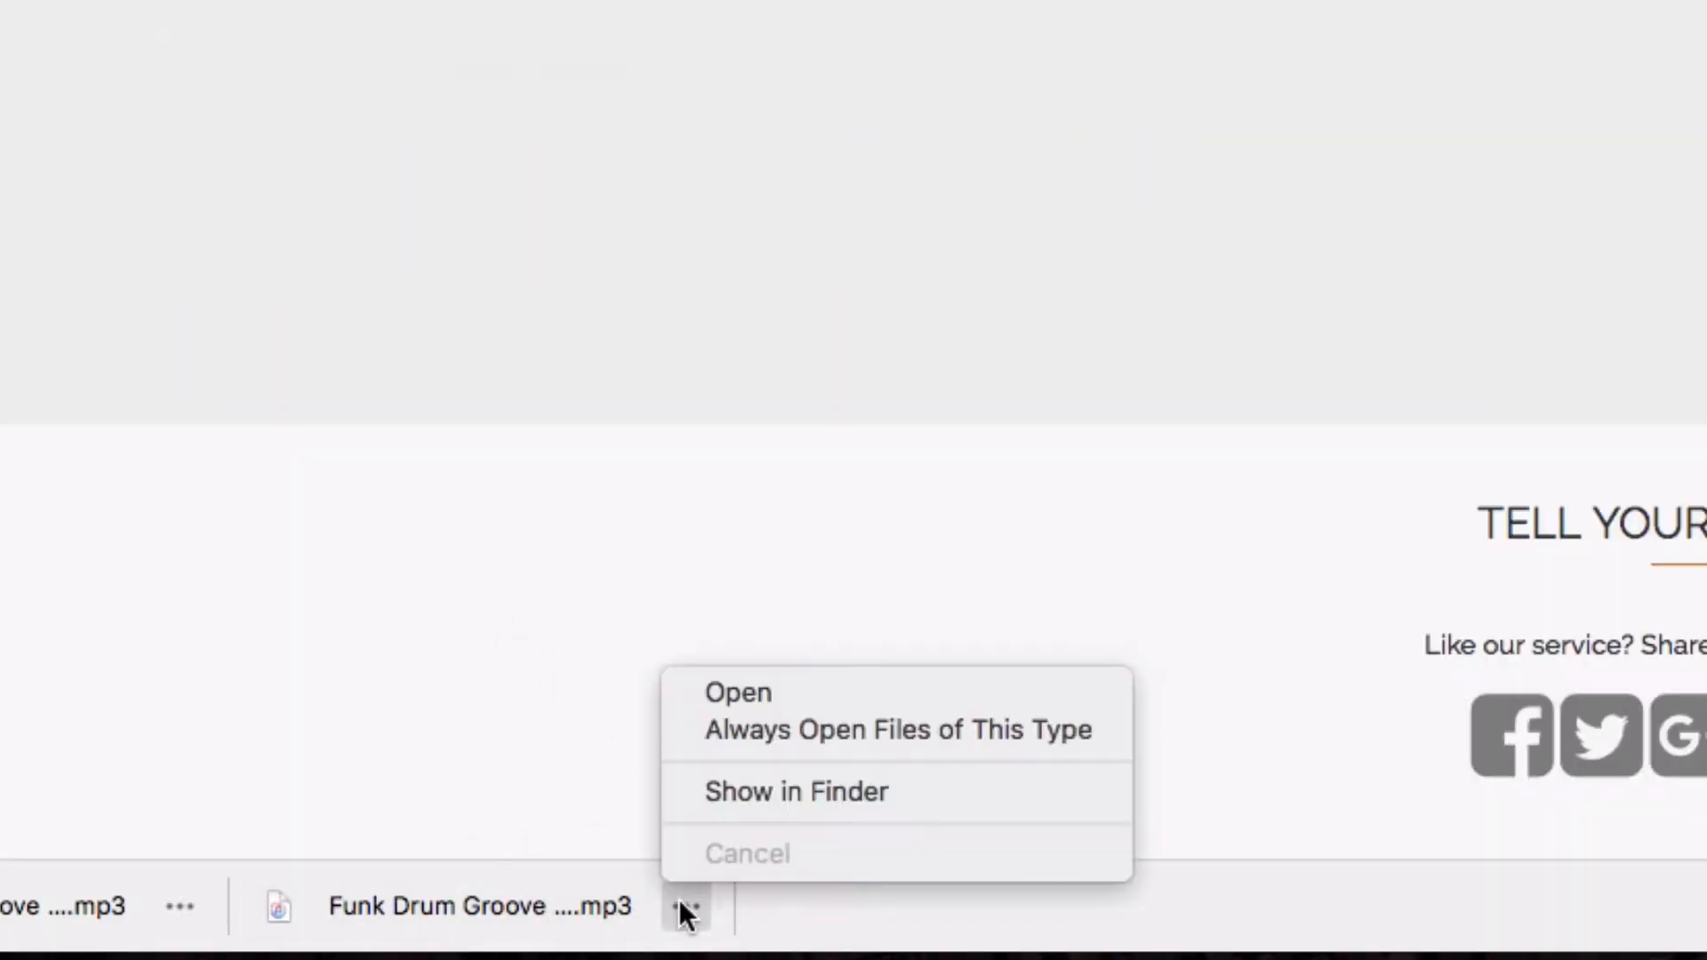
click(727, 793)
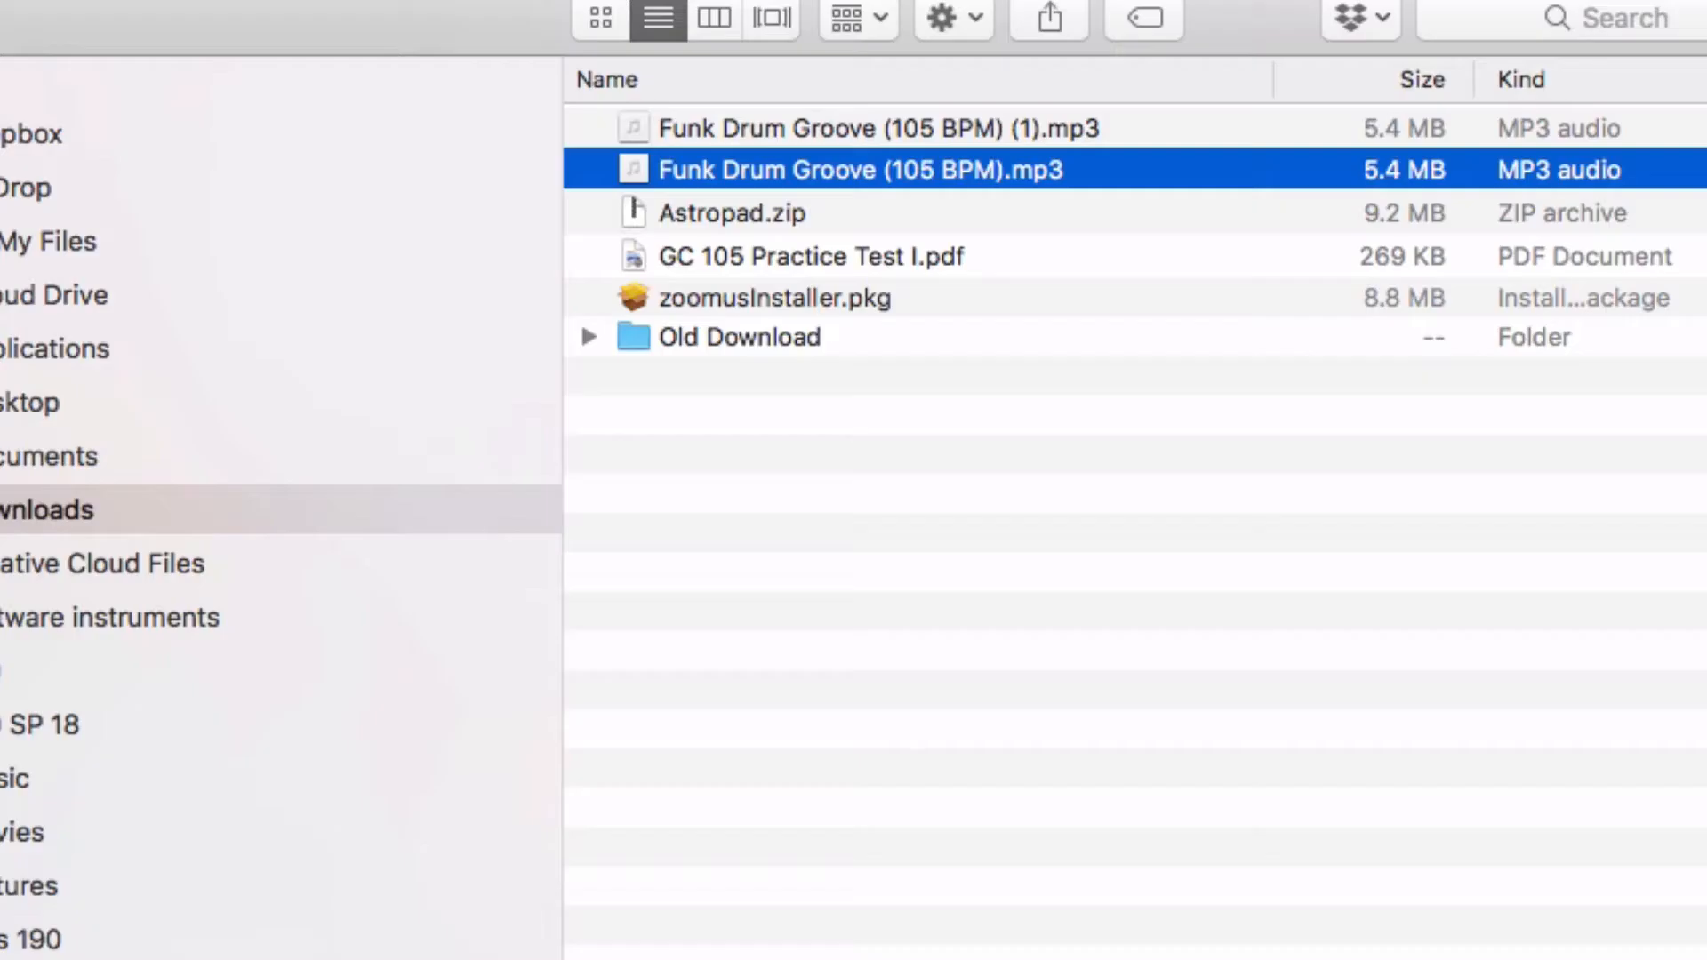
click(914, 131)
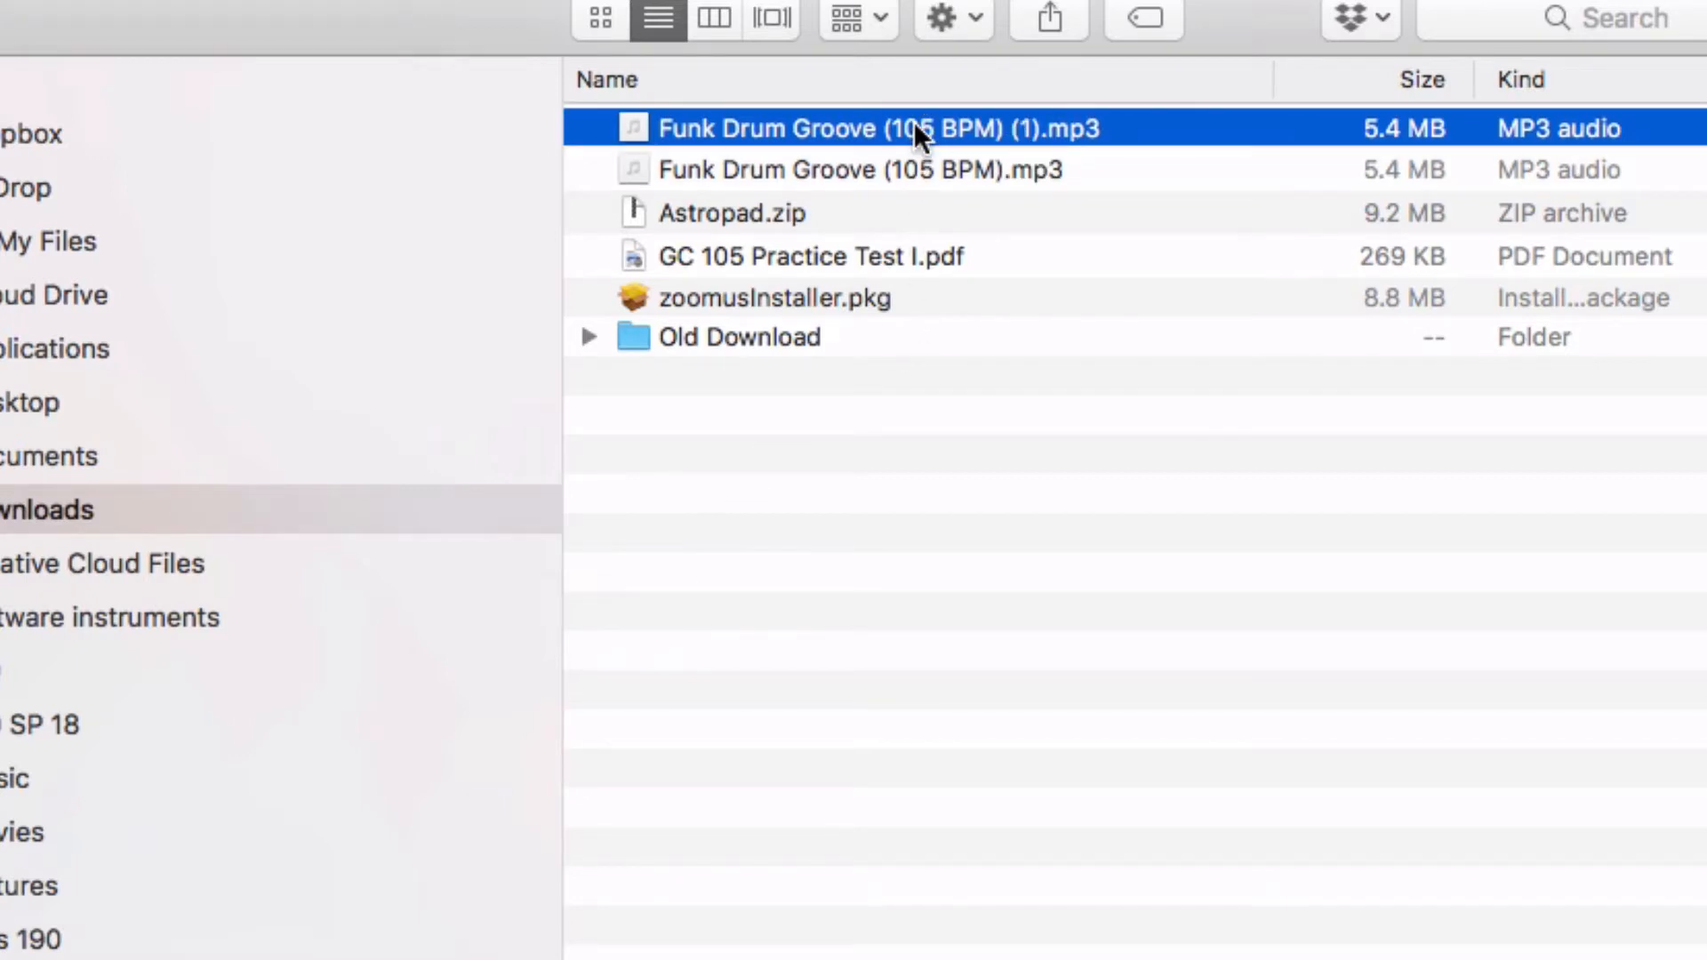
key(super+BackSpace)
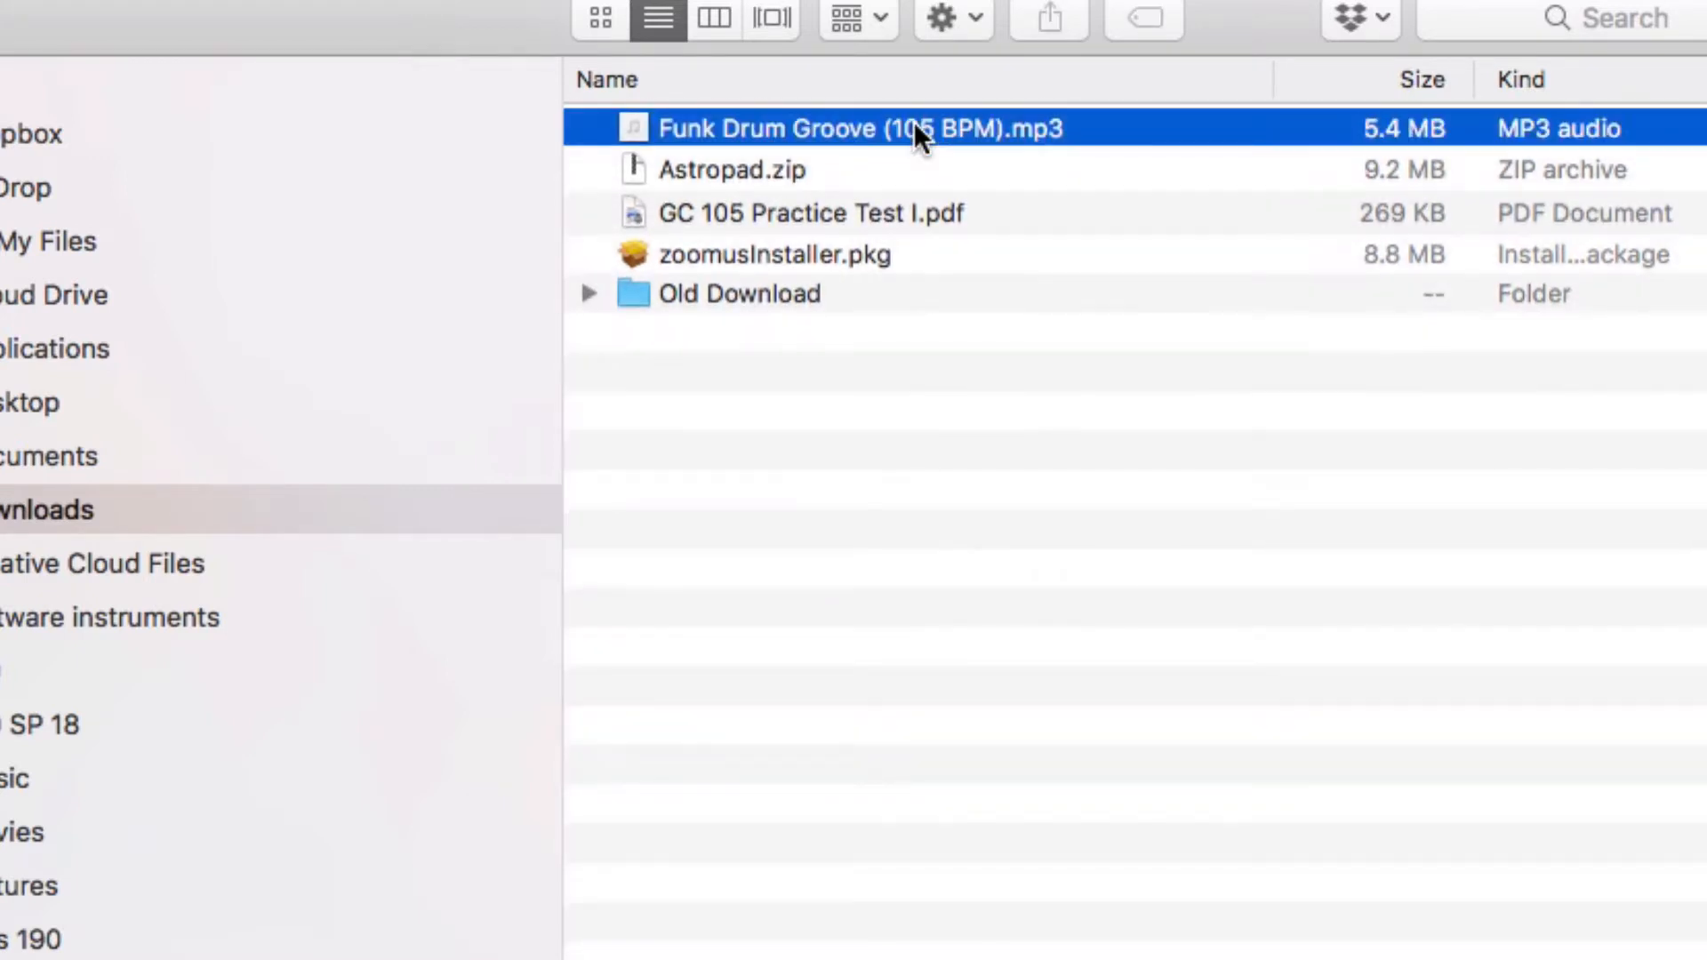
Switch to Pro Tools and create a new session named Studio Skills 3 followed by the student's full name
key(super+Tab)
key(super+Tab)
key(super+Tab)
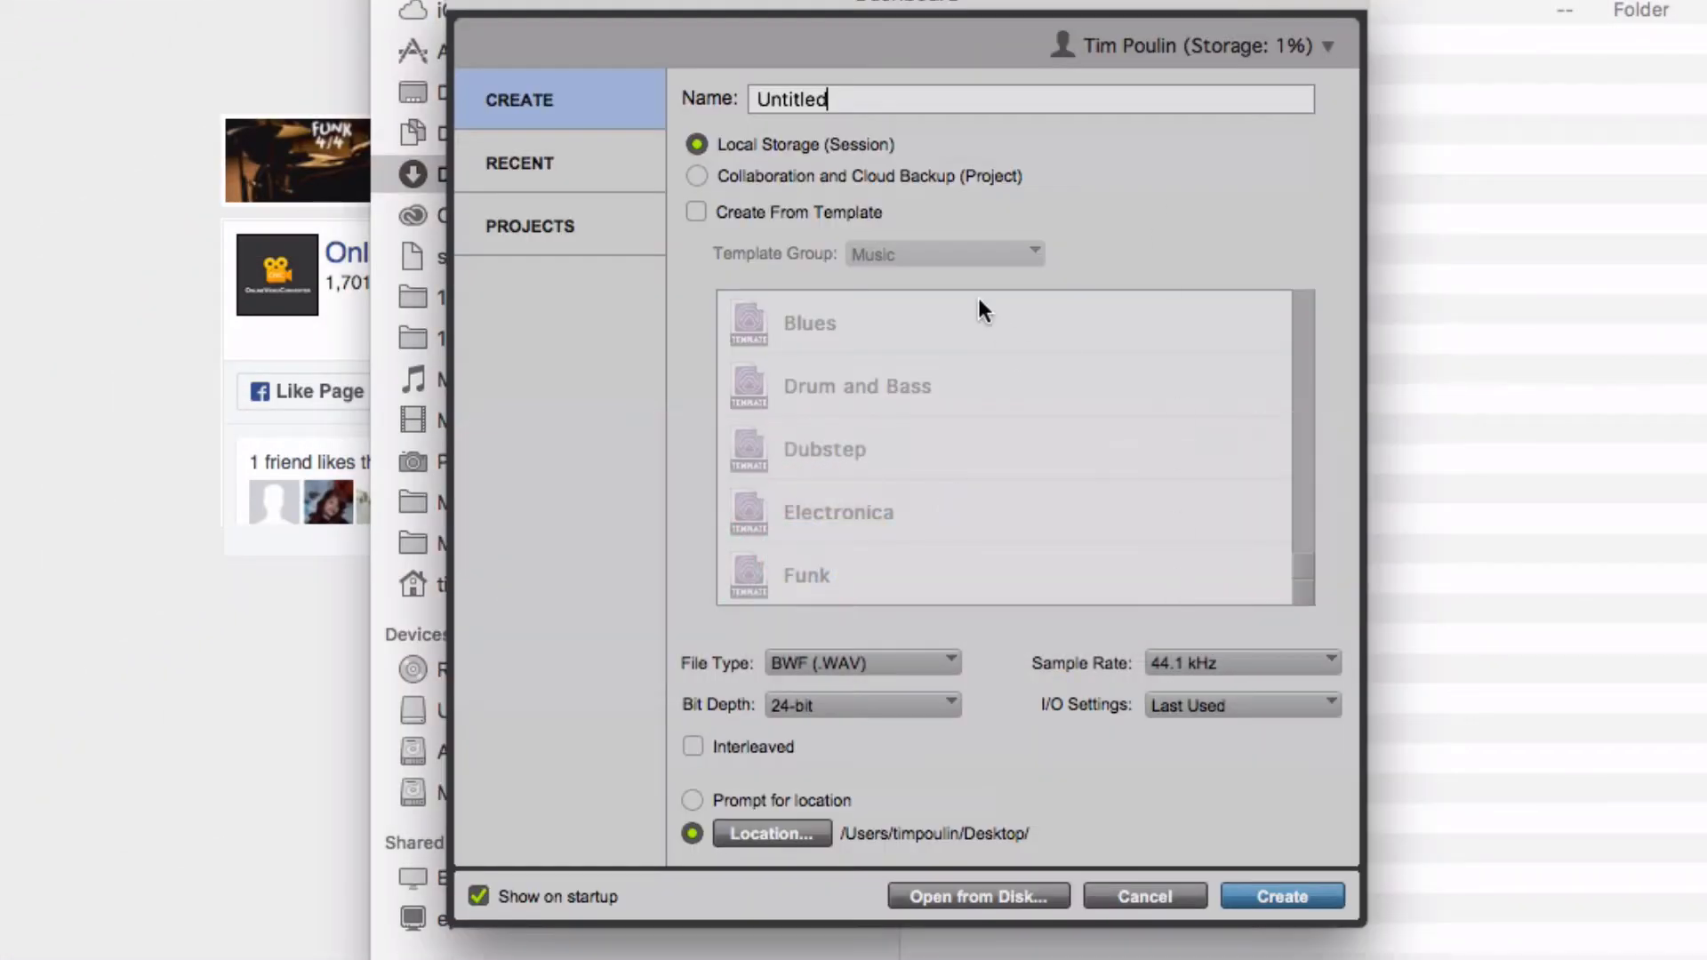
double_click(809, 96)
text(Studio Skills 3 Tim Poulin)
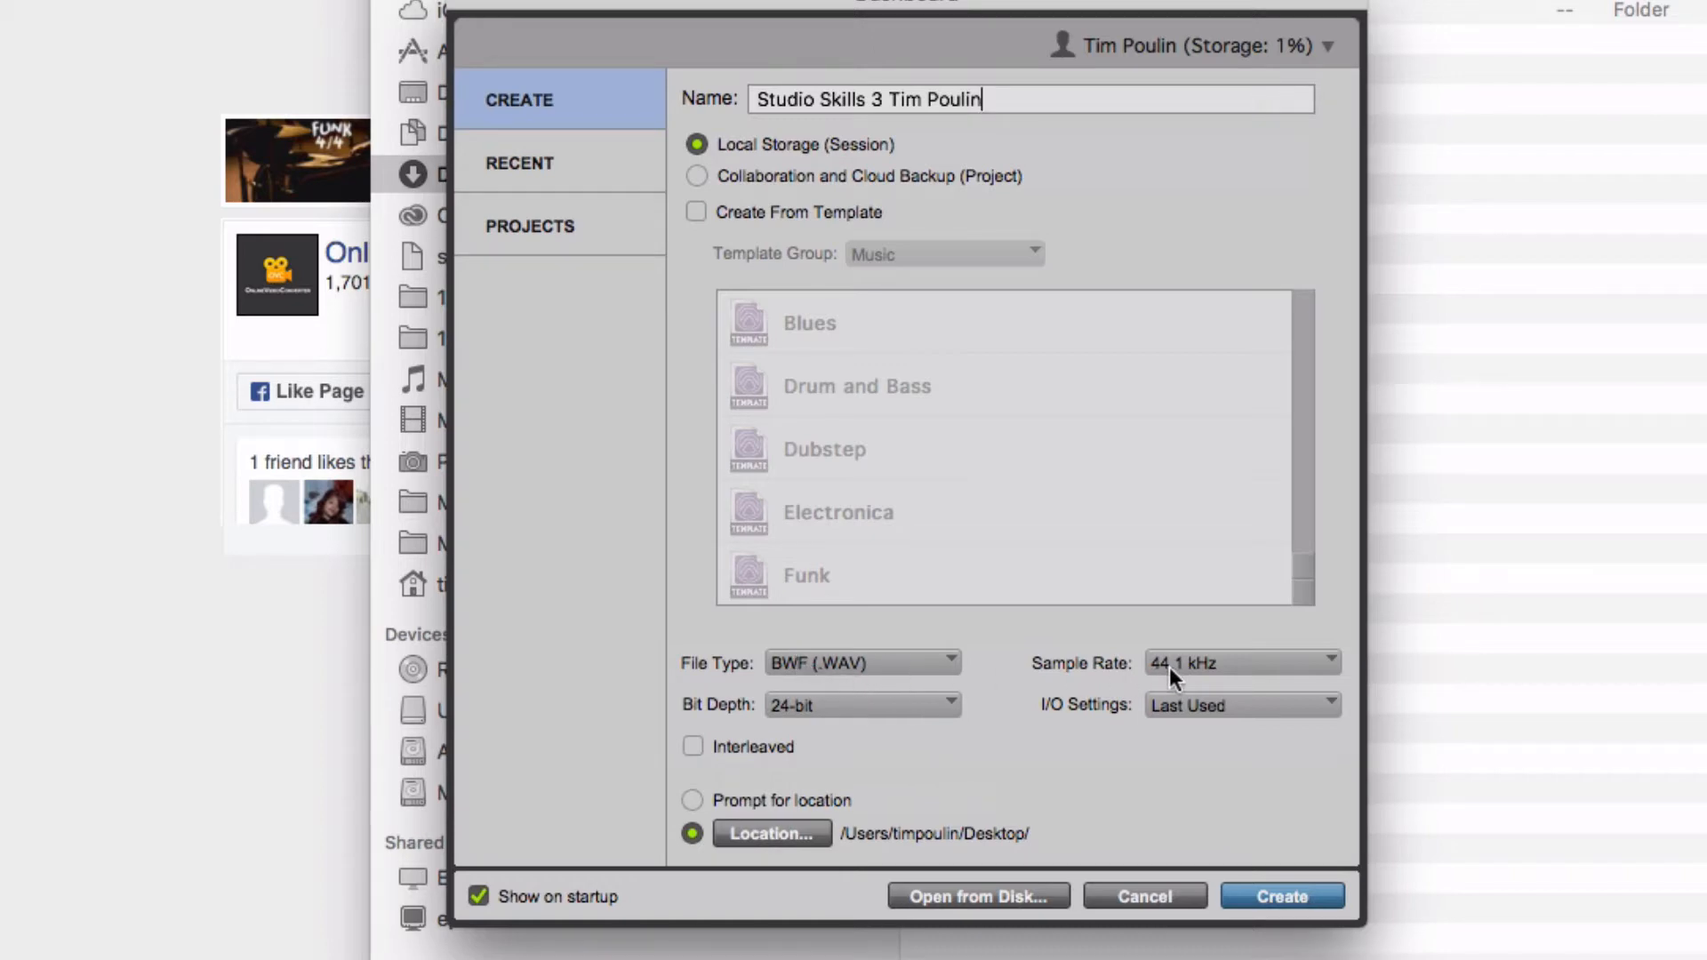
click(1267, 895)
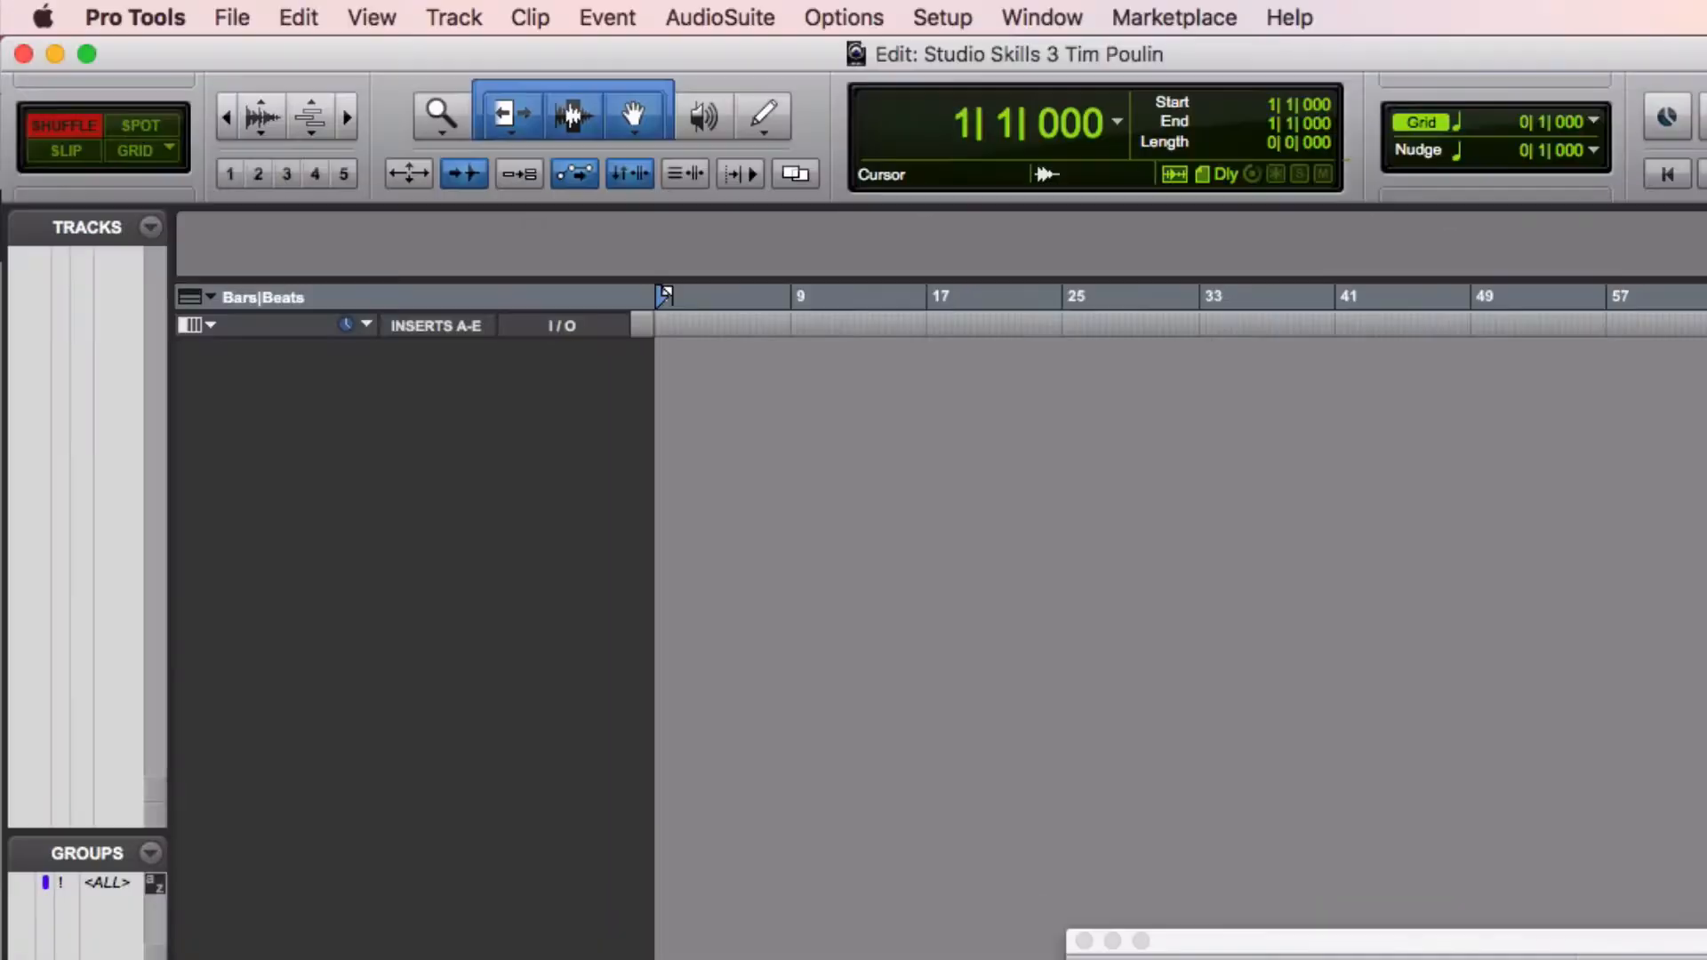
Import audio: pick Funk Drum Groove (105 BPM).mp3 from Downloads, add it for conversion, and finish the selection
drag(171, 45, 177, 3)
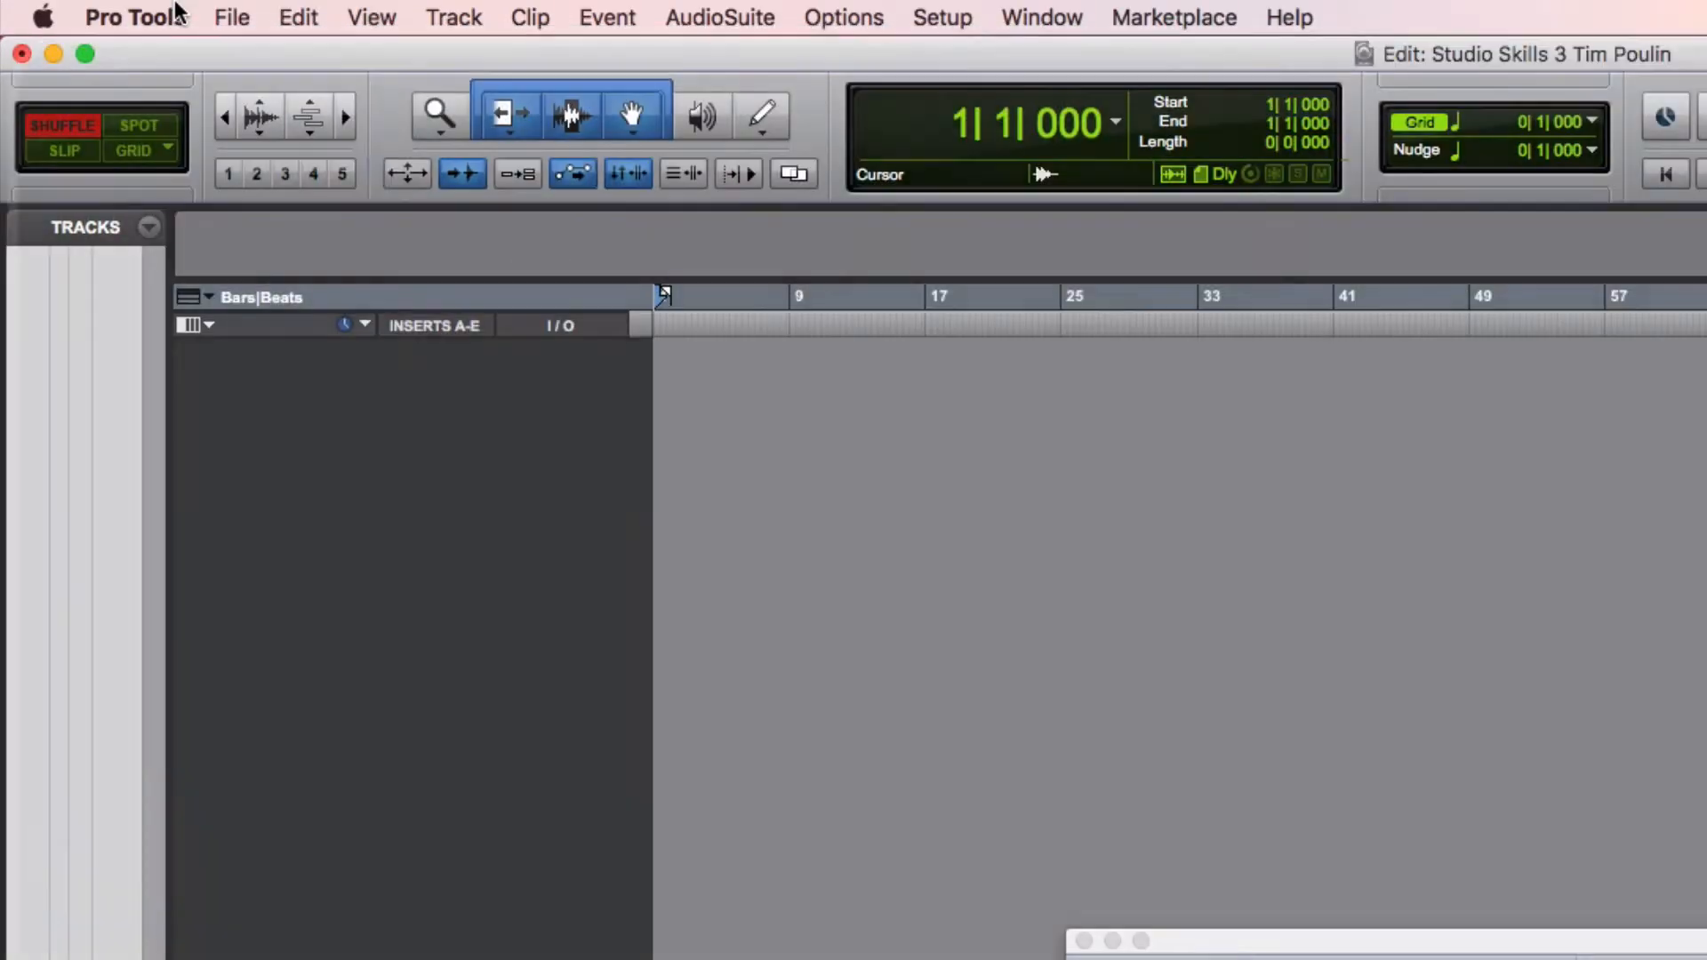
click(237, 18)
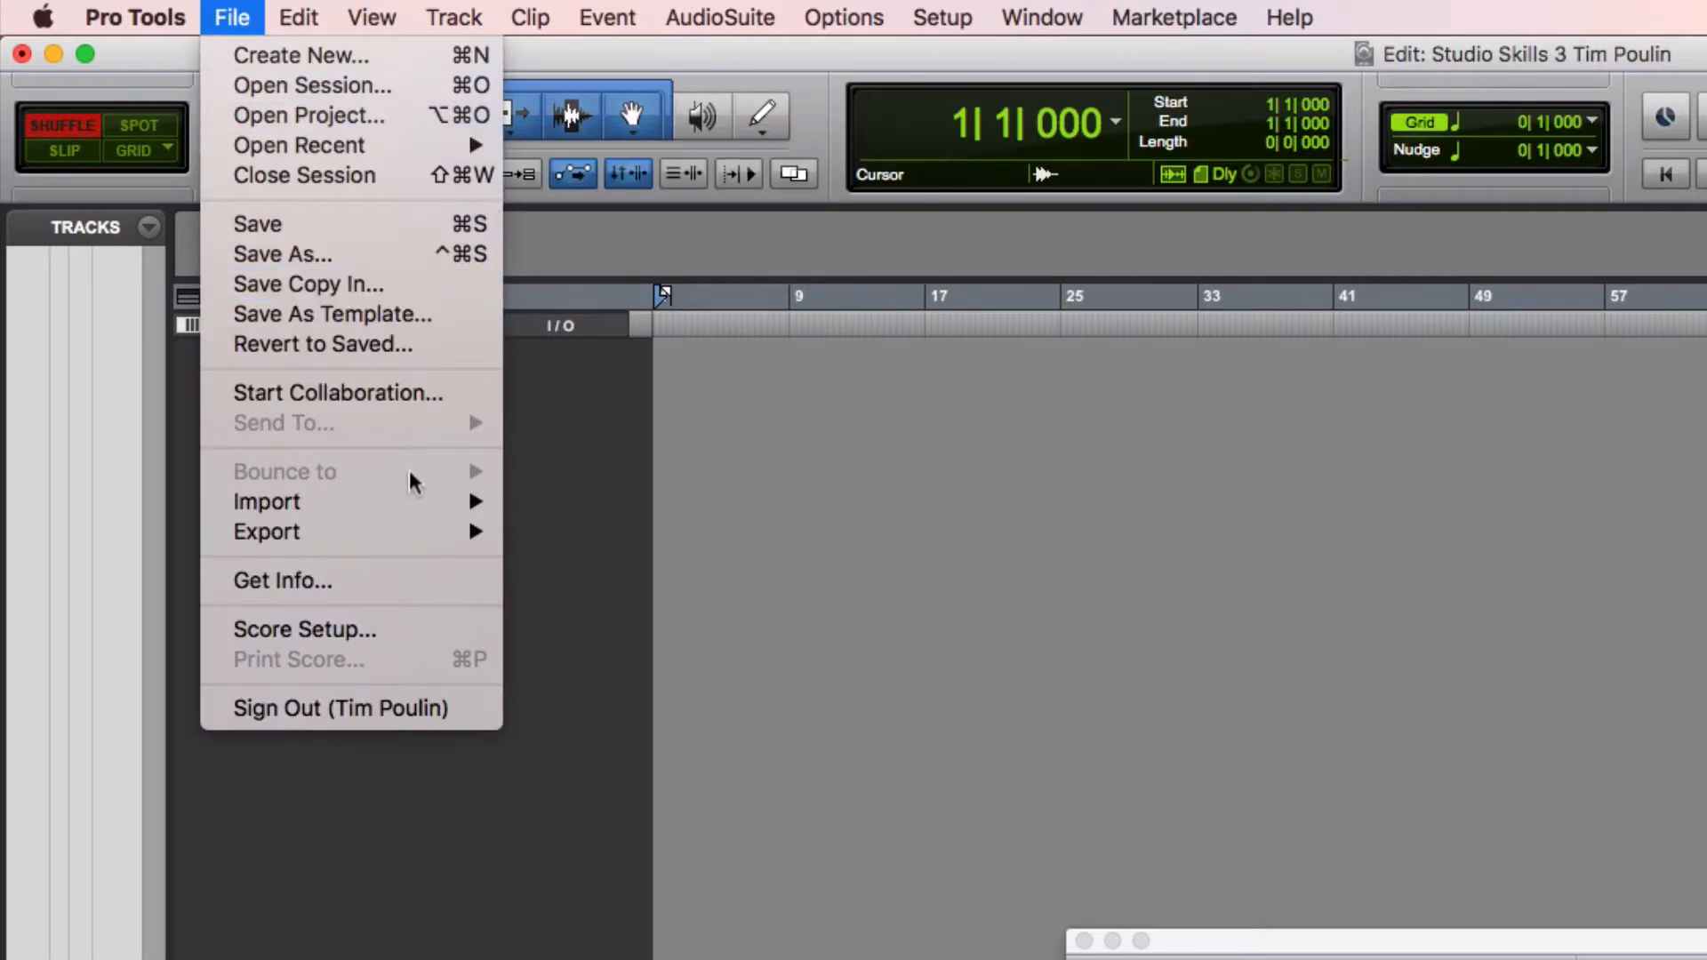
mouse_move(417, 512)
click(597, 549)
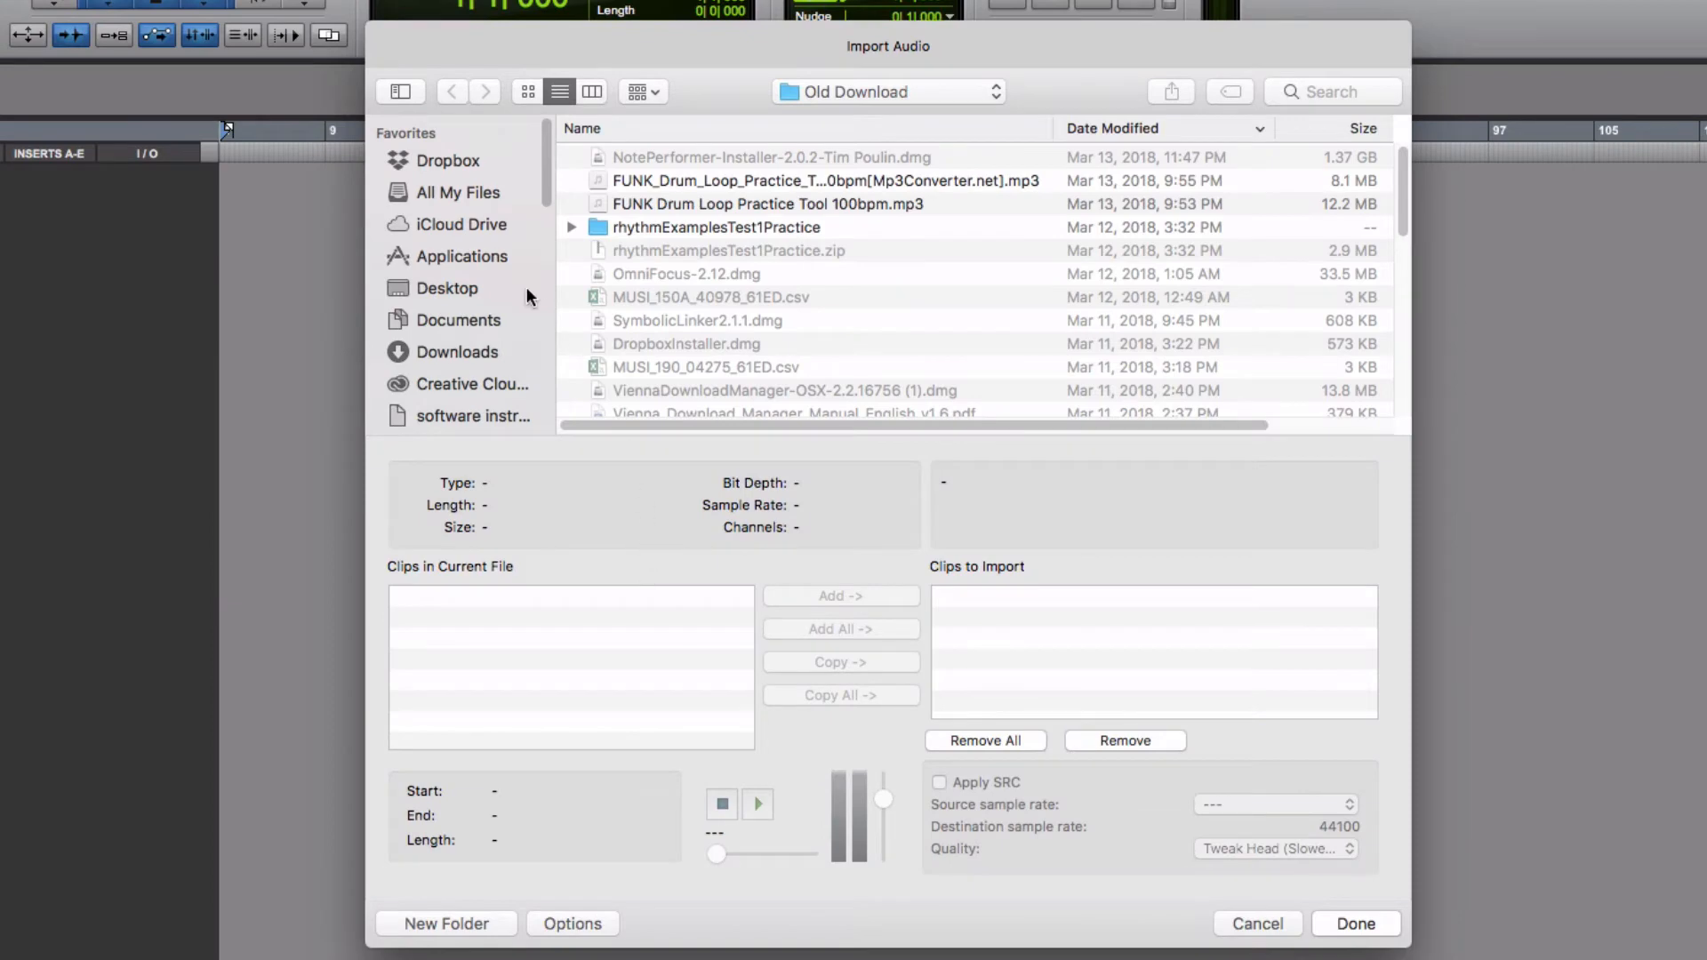
click(469, 350)
click(690, 158)
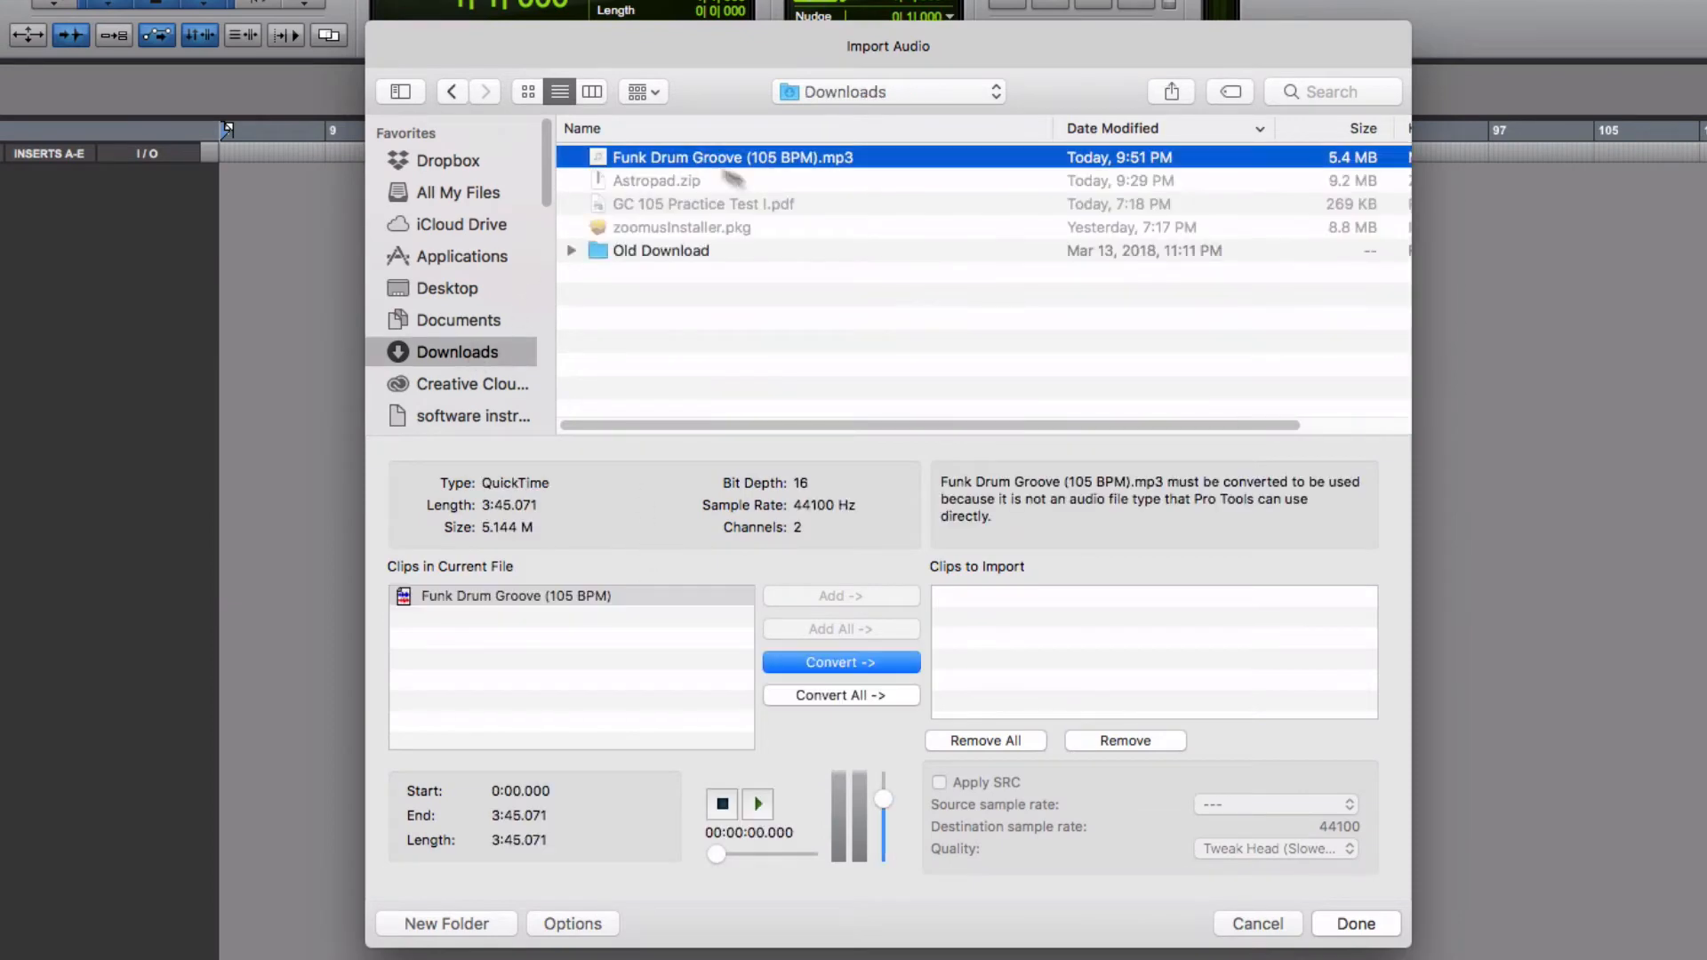
click(788, 662)
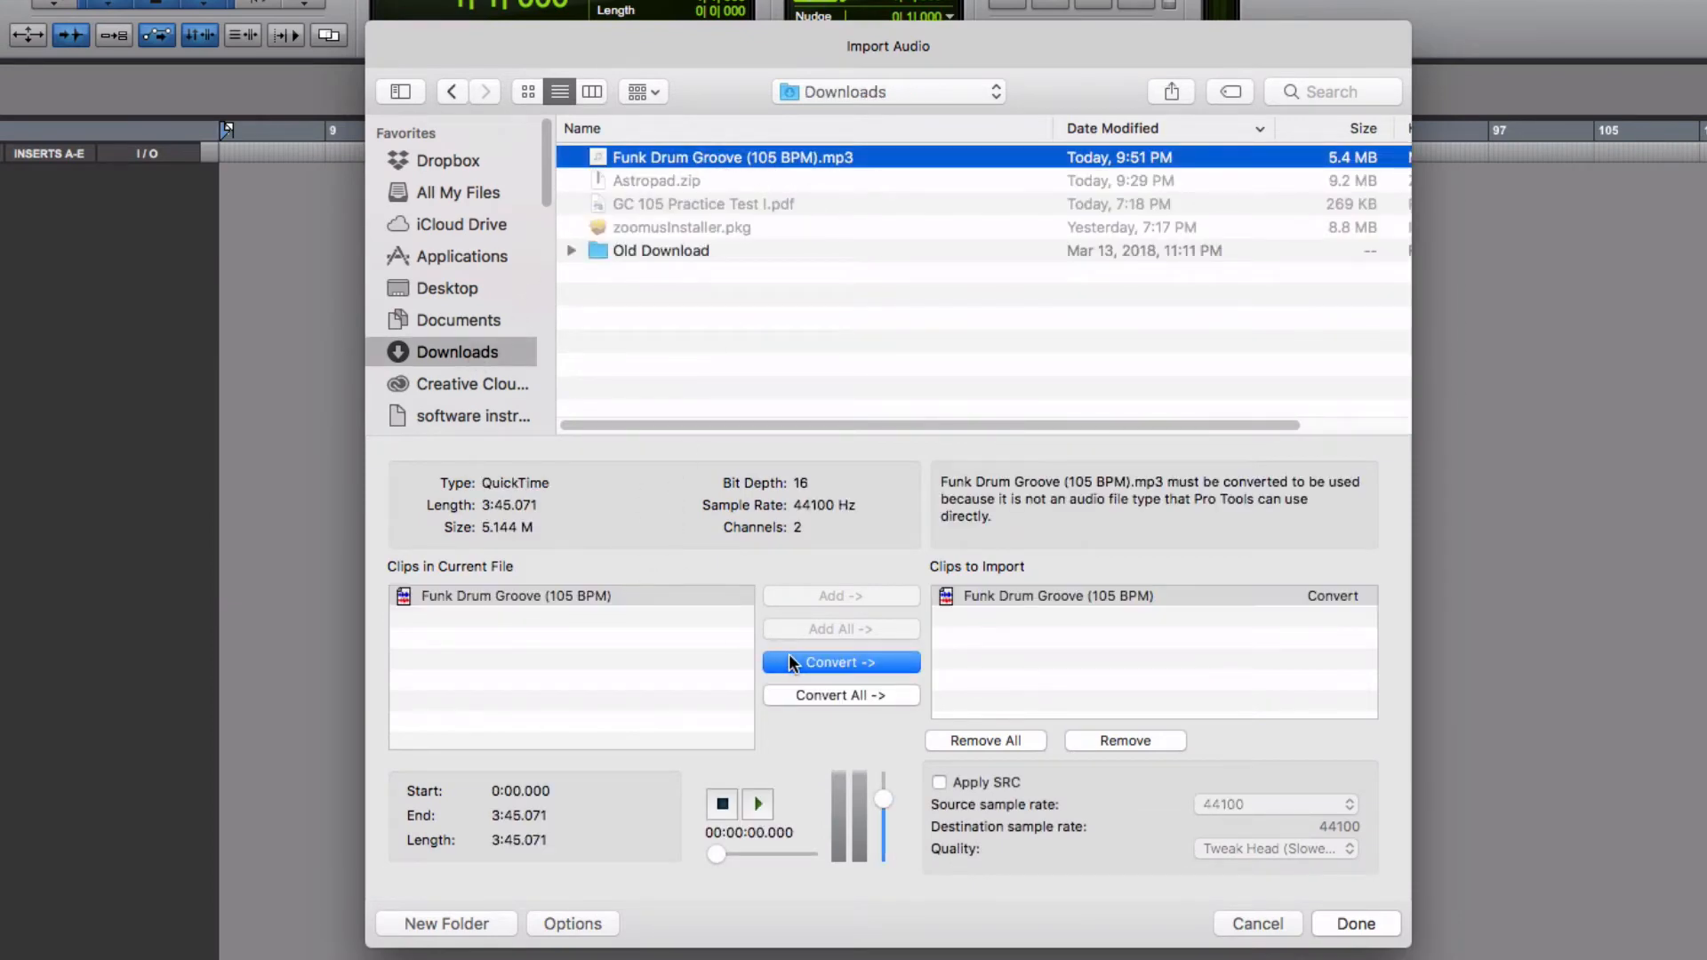
click(1349, 922)
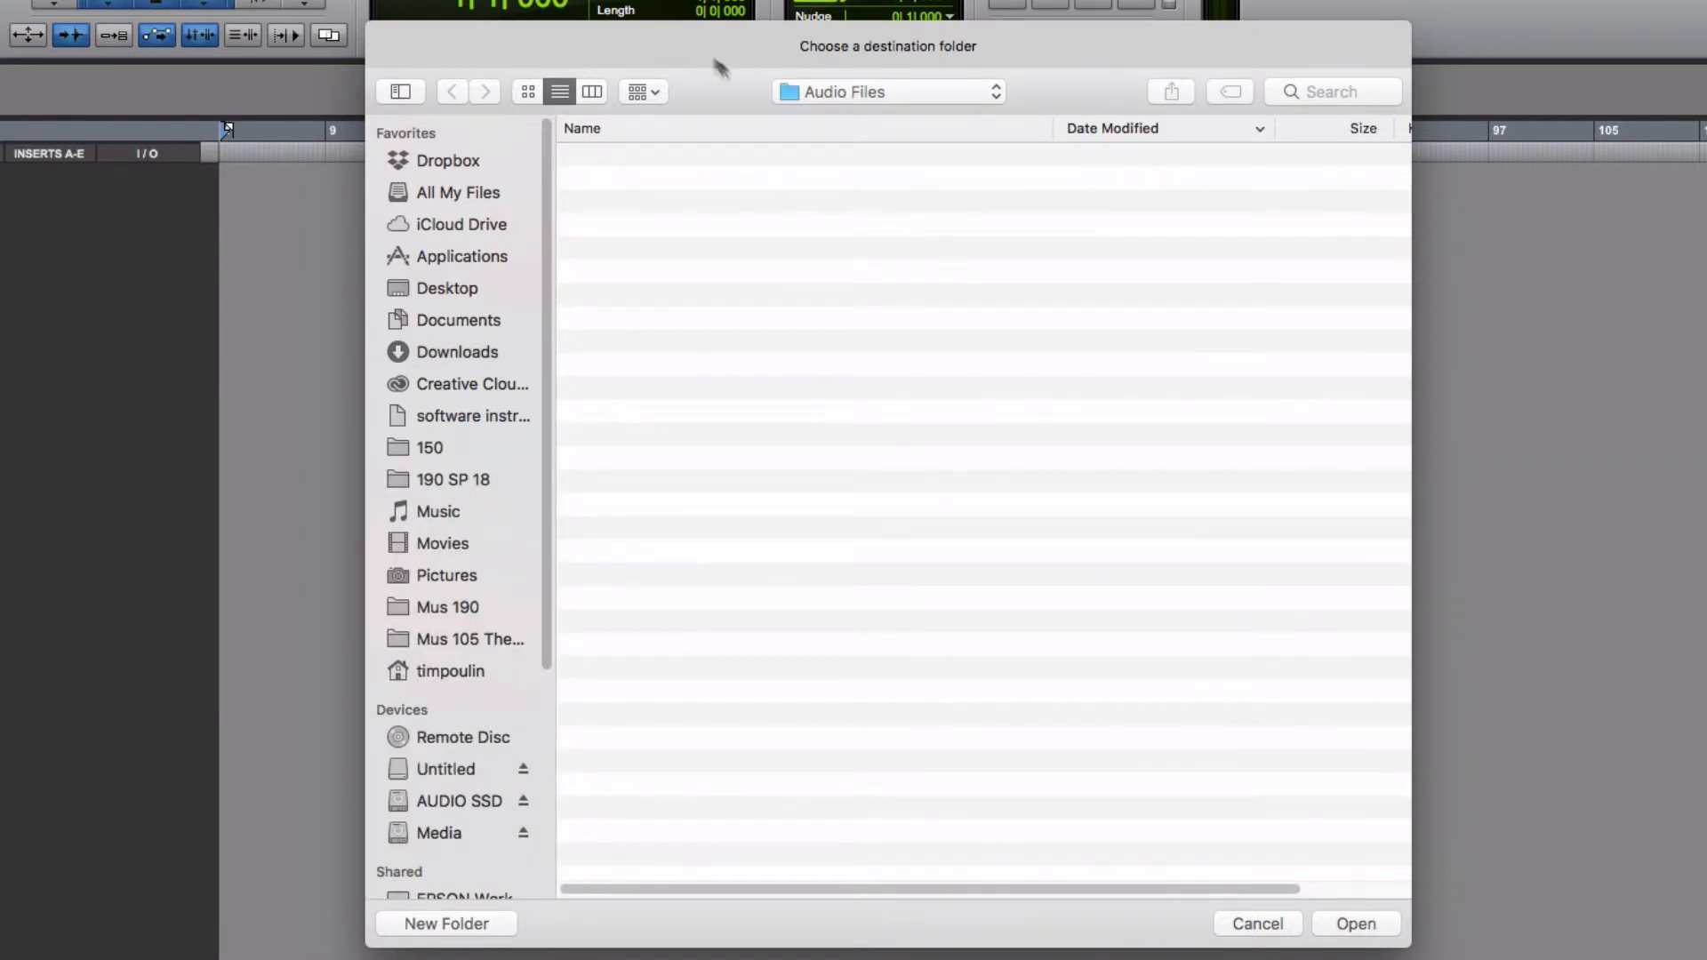
Choose the session's Audio Files folder as the destination for the converted audio
drag(719, 43, 723, 51)
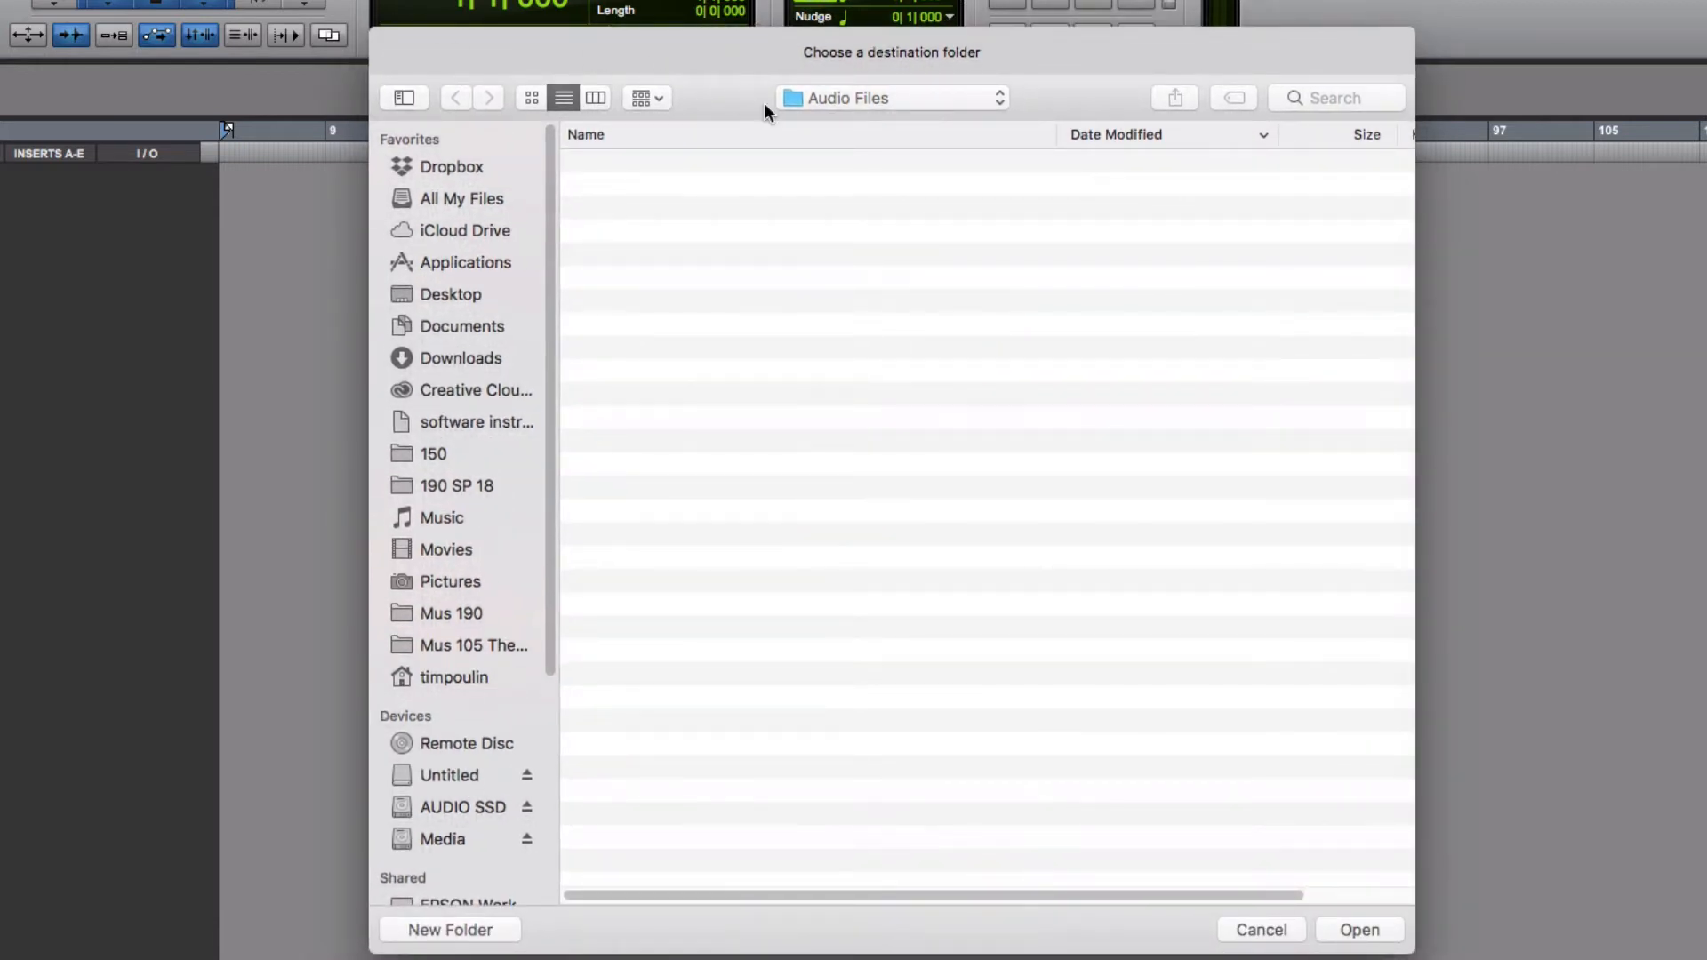
drag(743, 67, 750, 120)
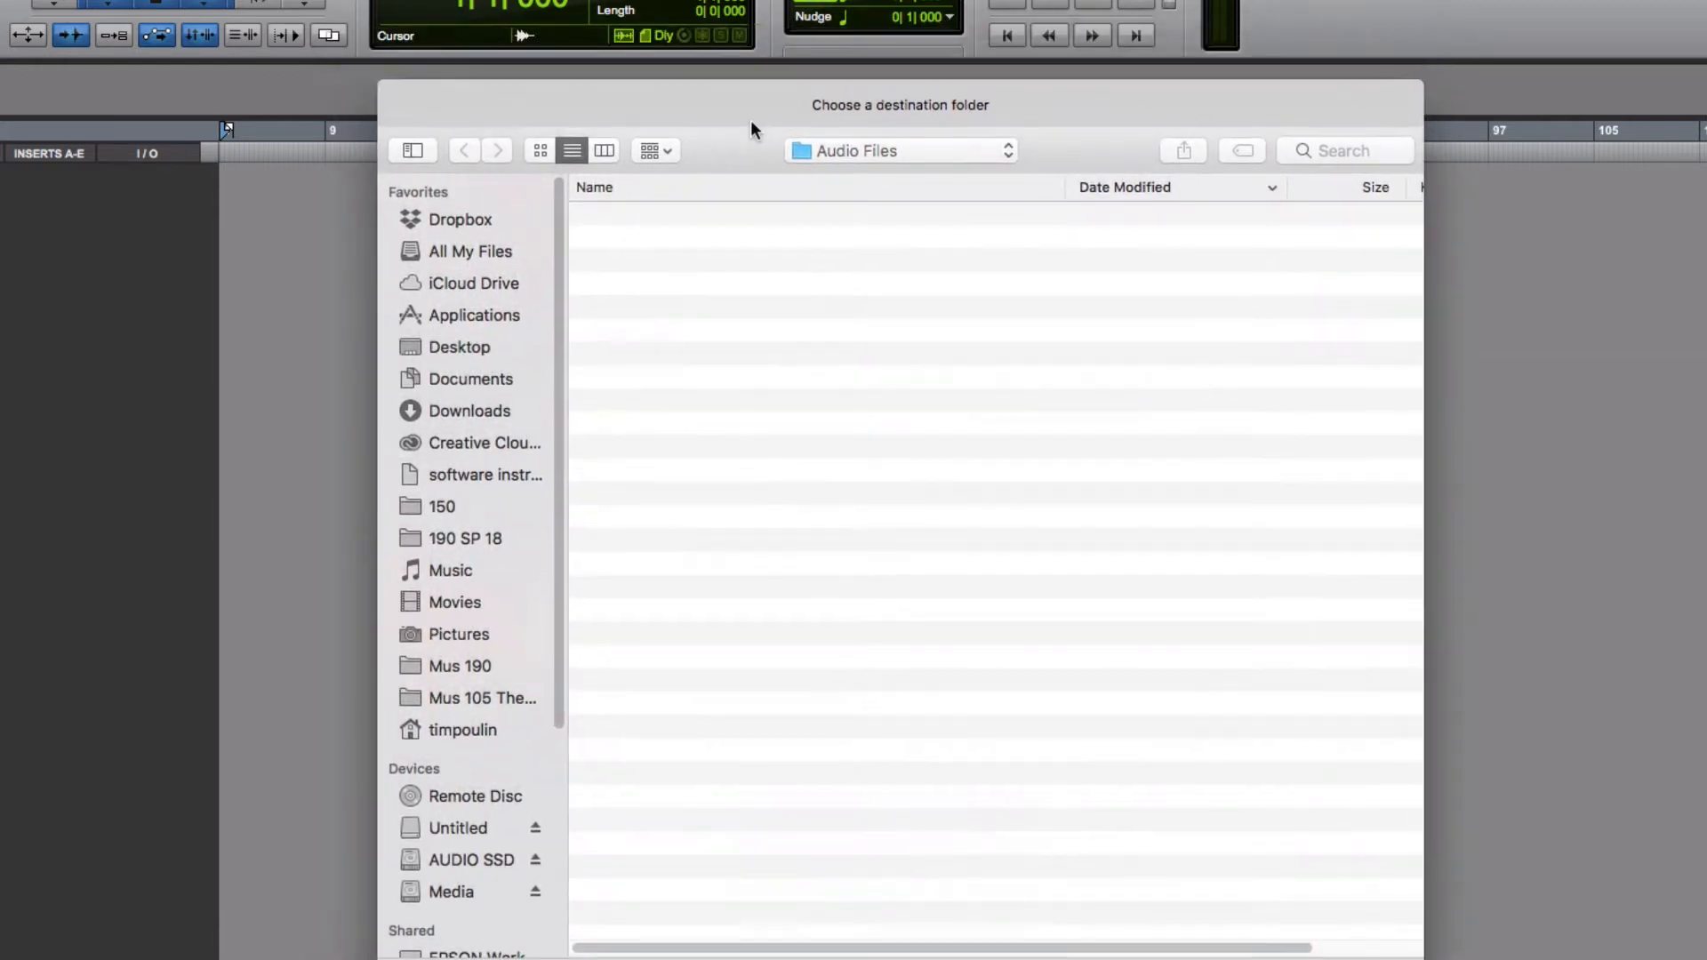
click(868, 149)
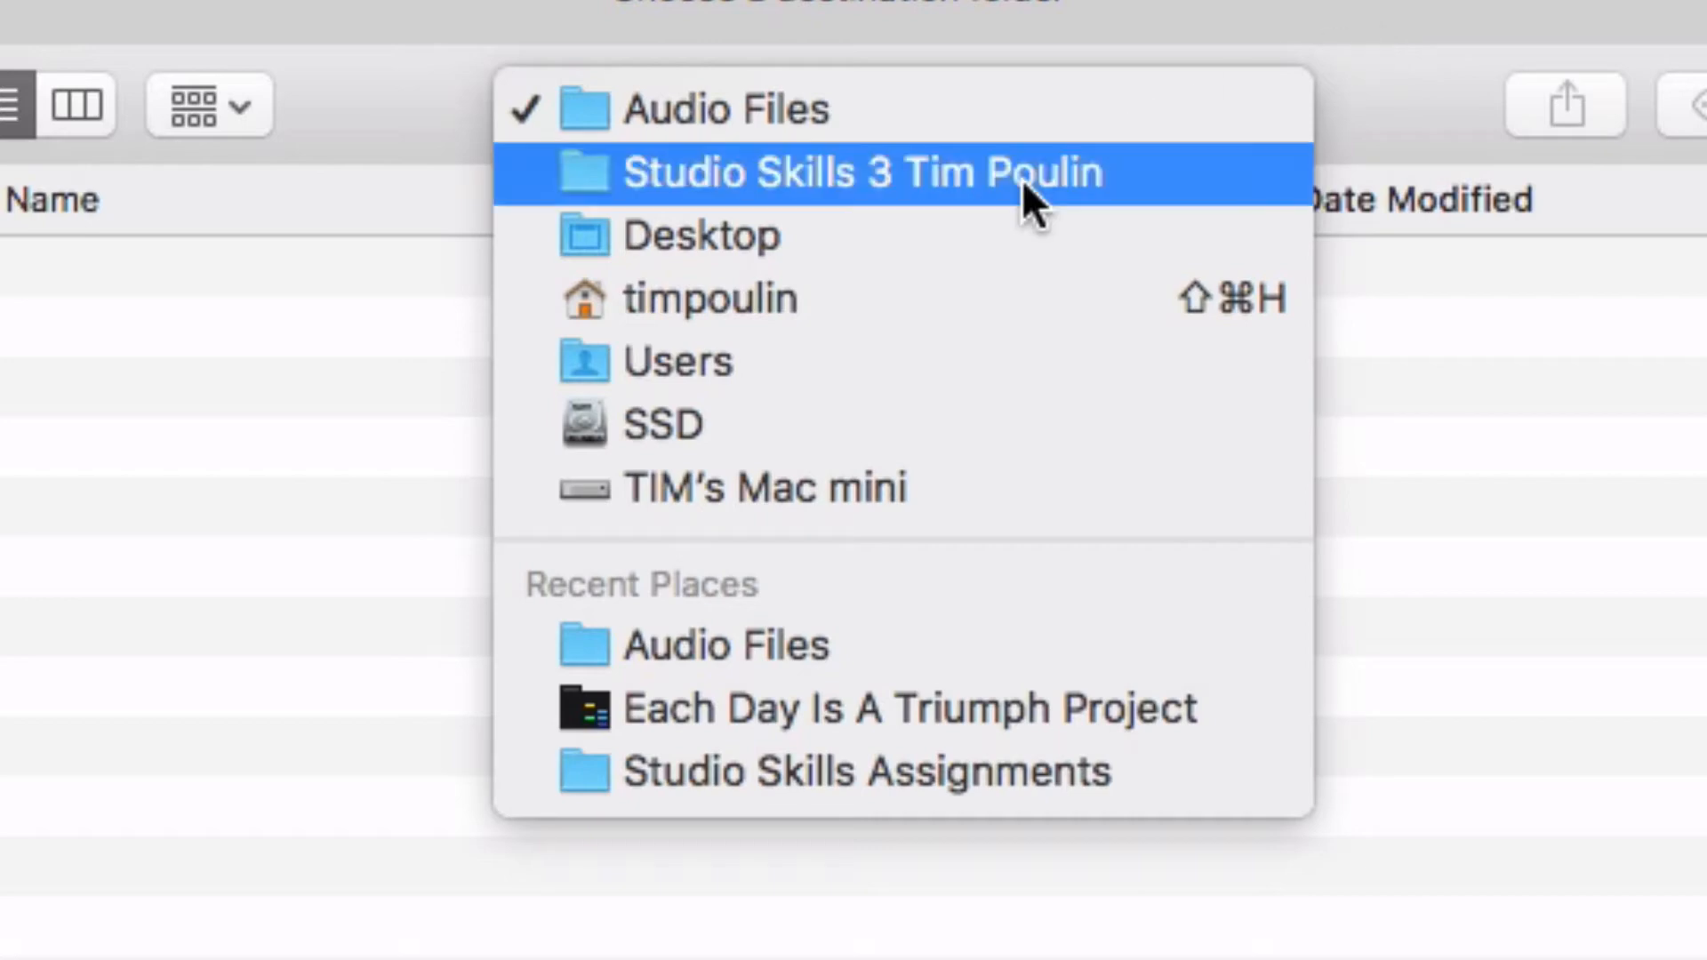
click(1289, 11)
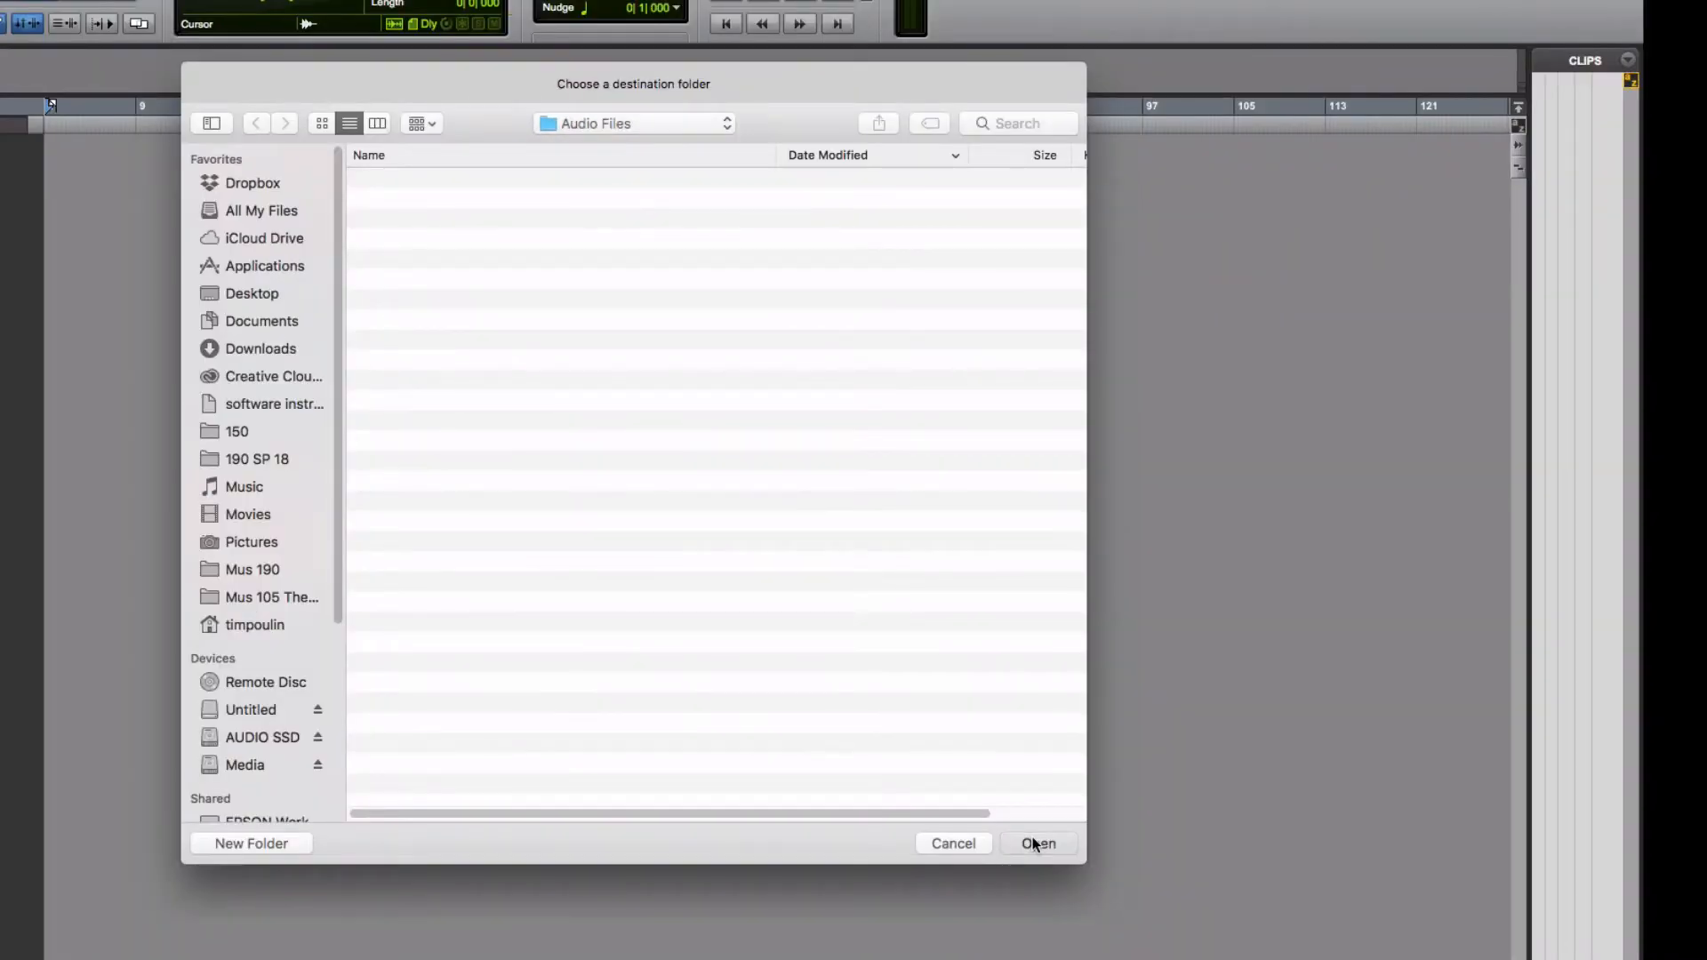
click(1035, 843)
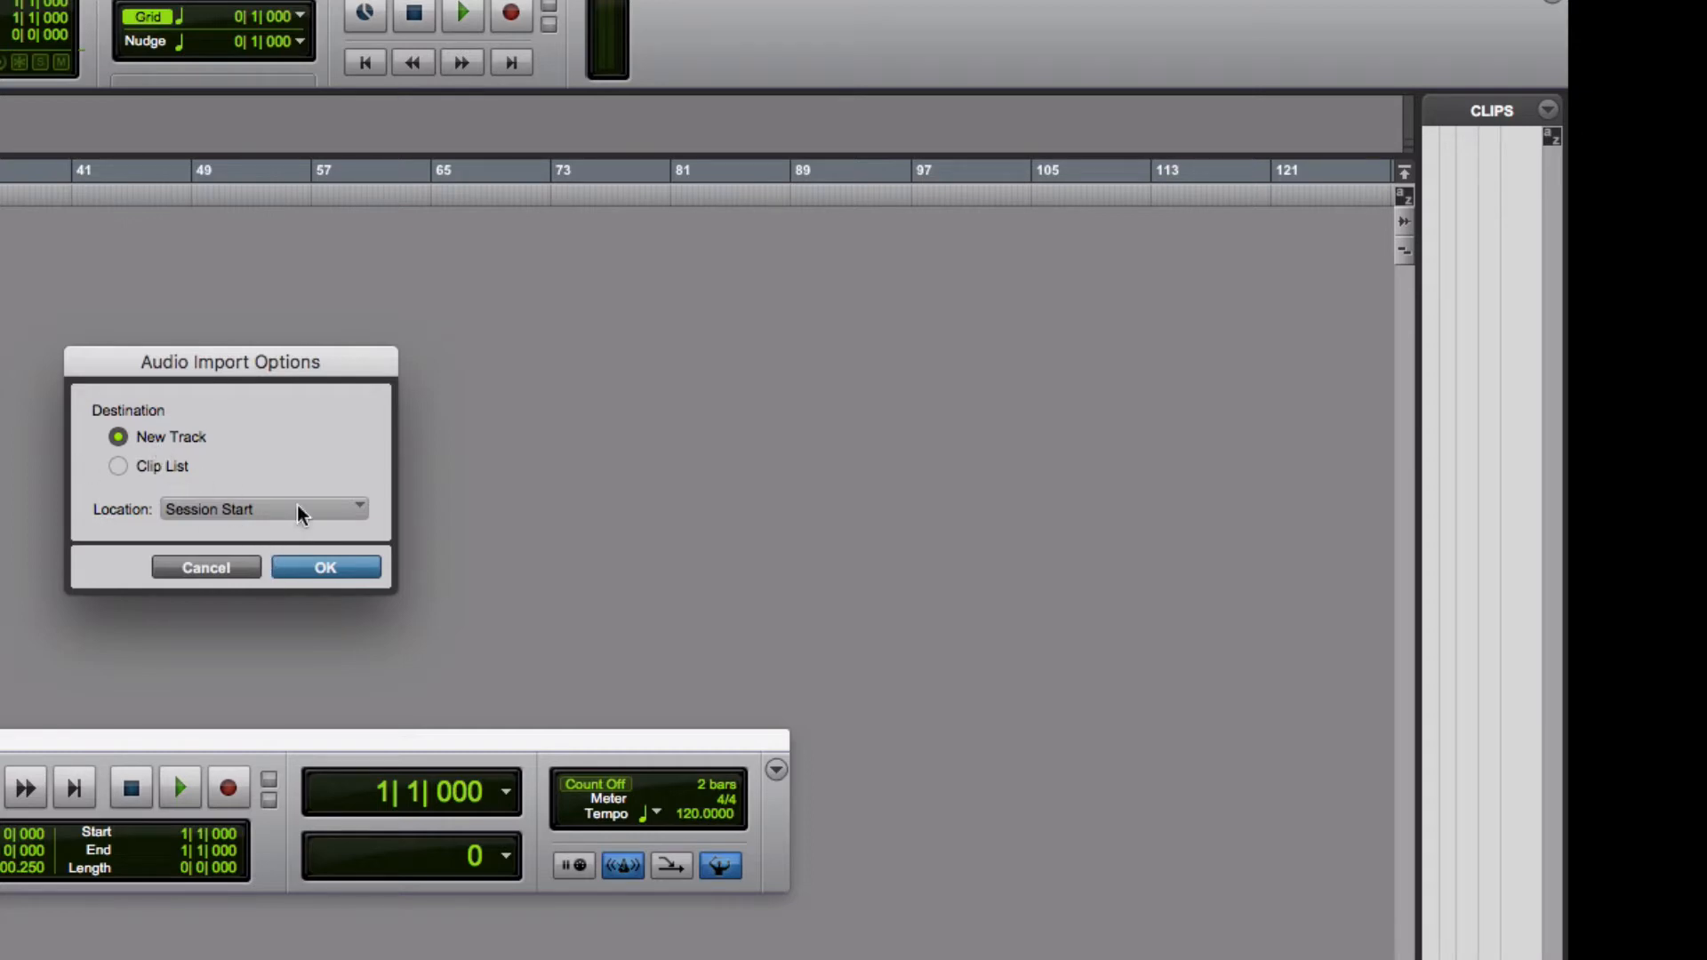
Place the imported audio on a new track at Session Start
click(210, 519)
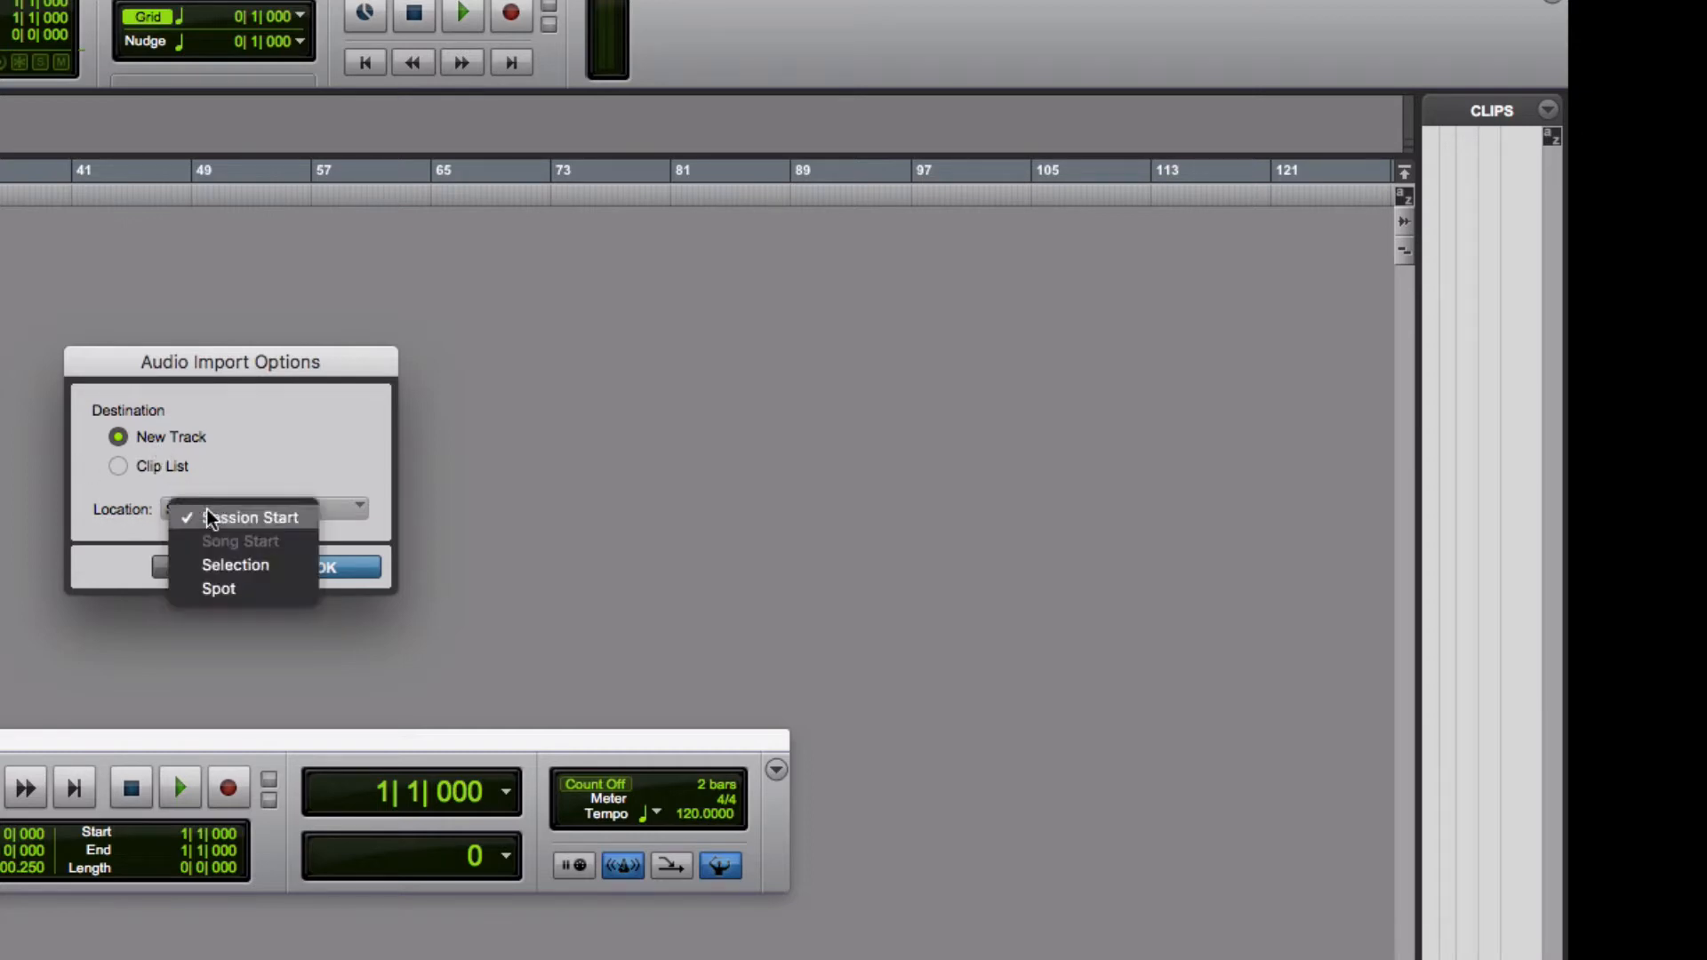
click(290, 457)
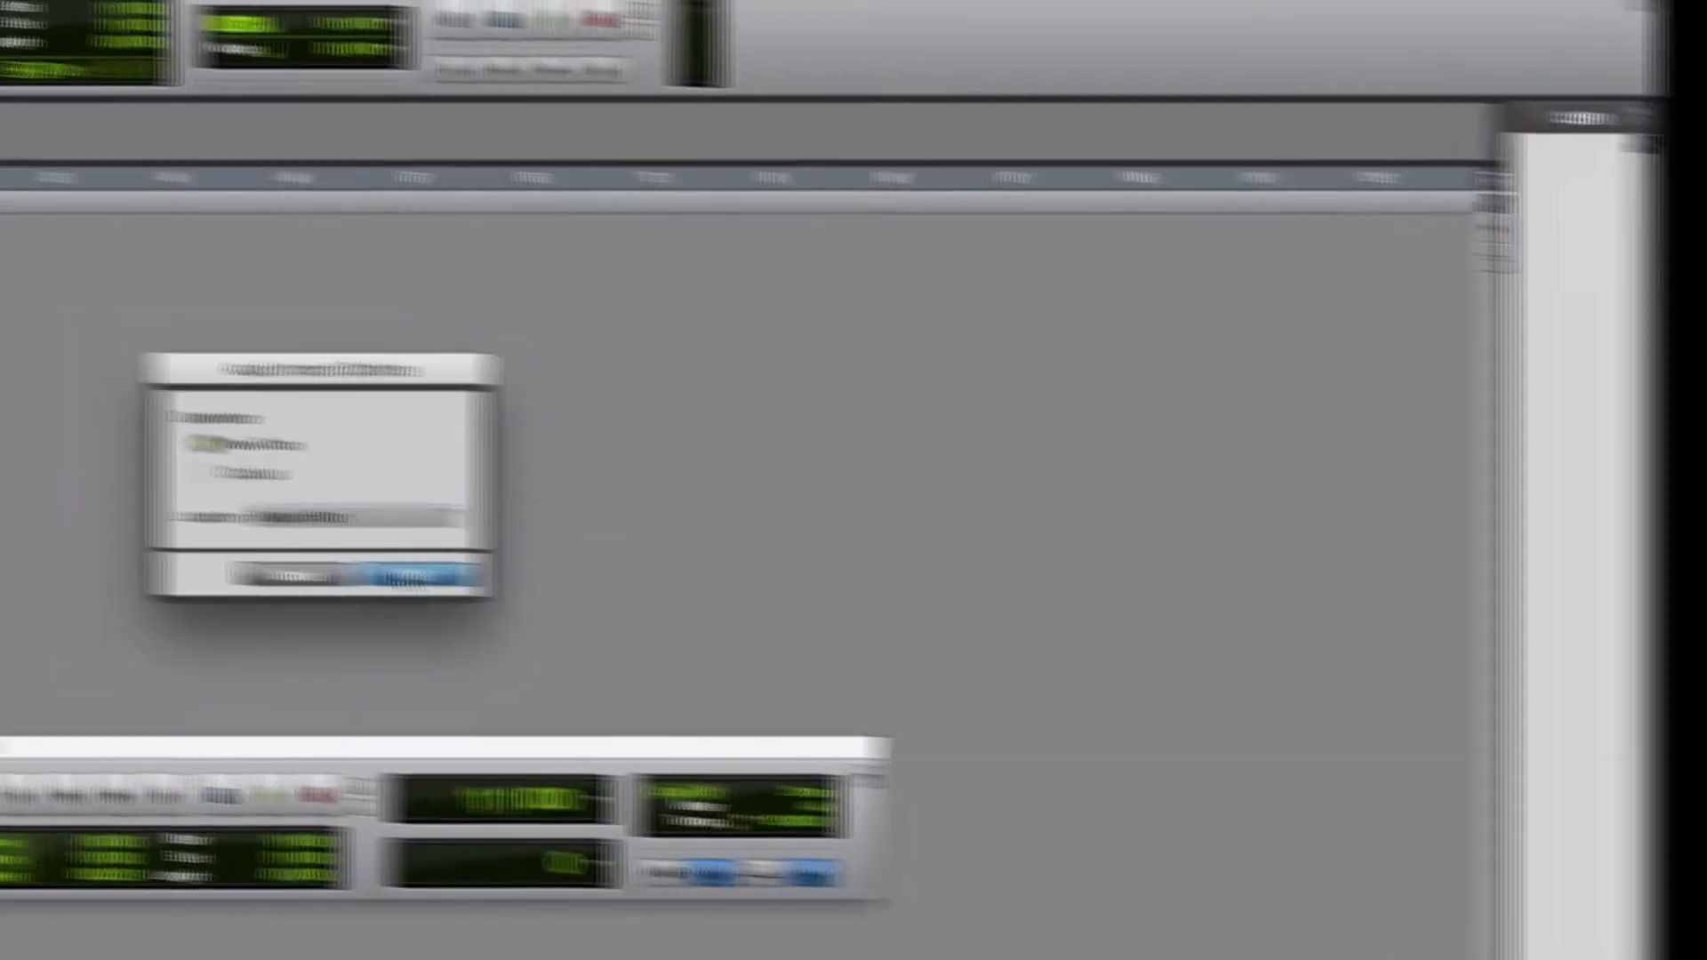
click(313, 571)
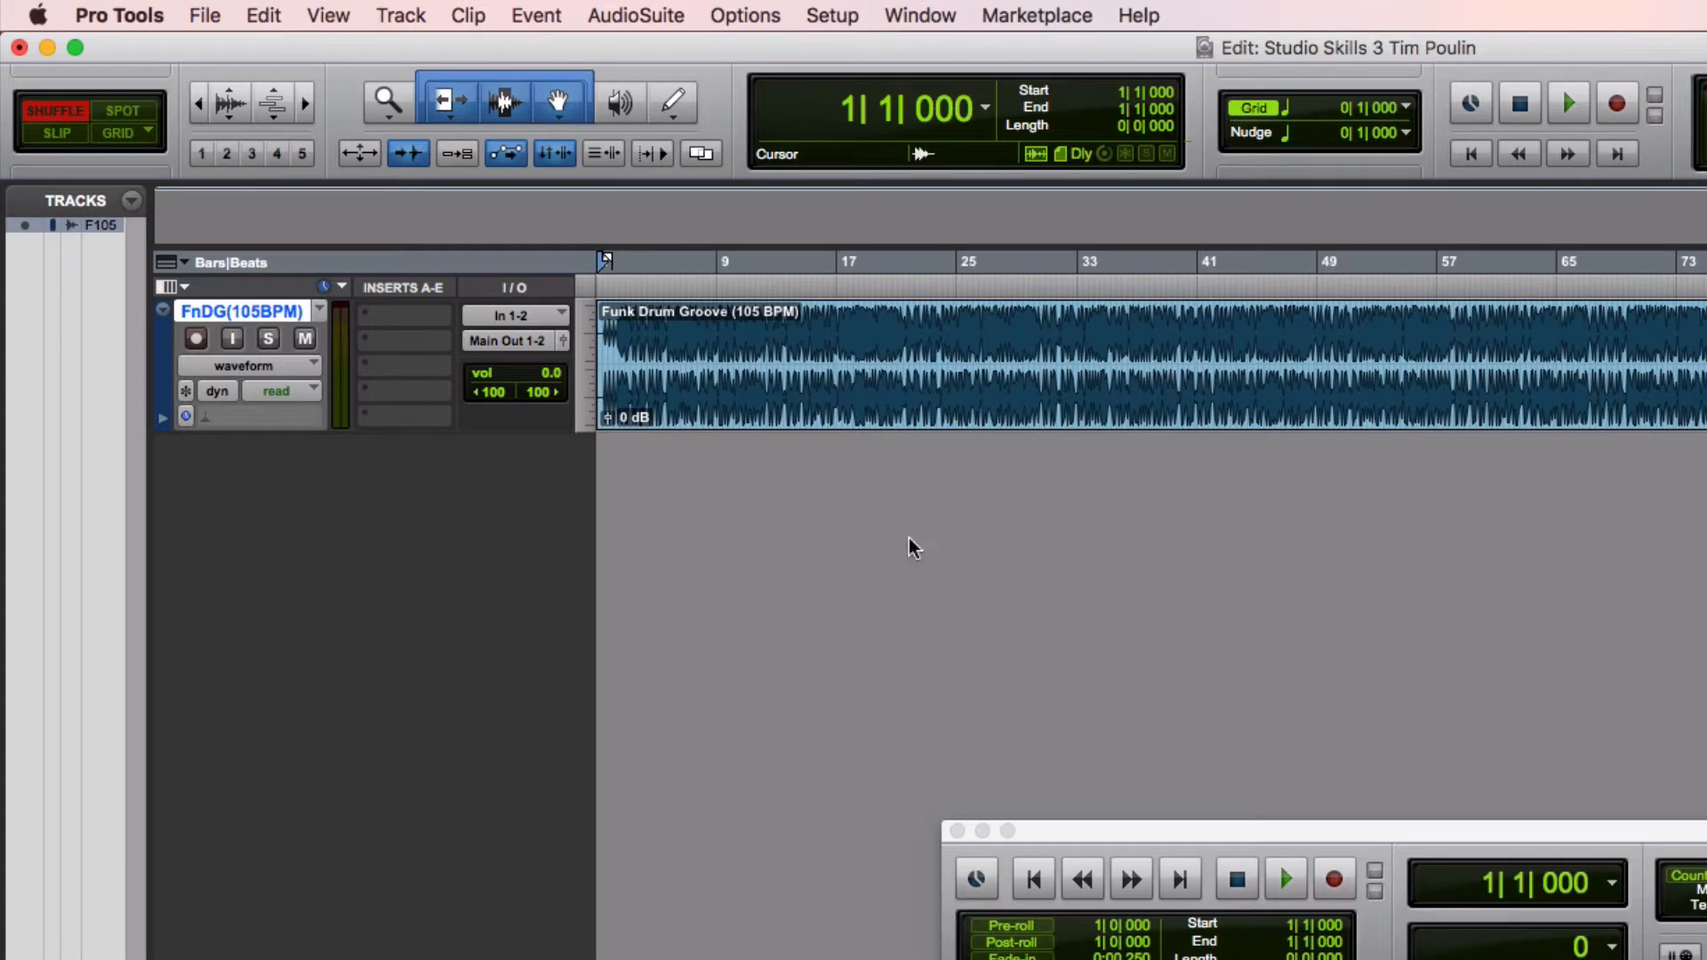
Rename the imported track Drums
double_click(230, 318)
text(Drum)
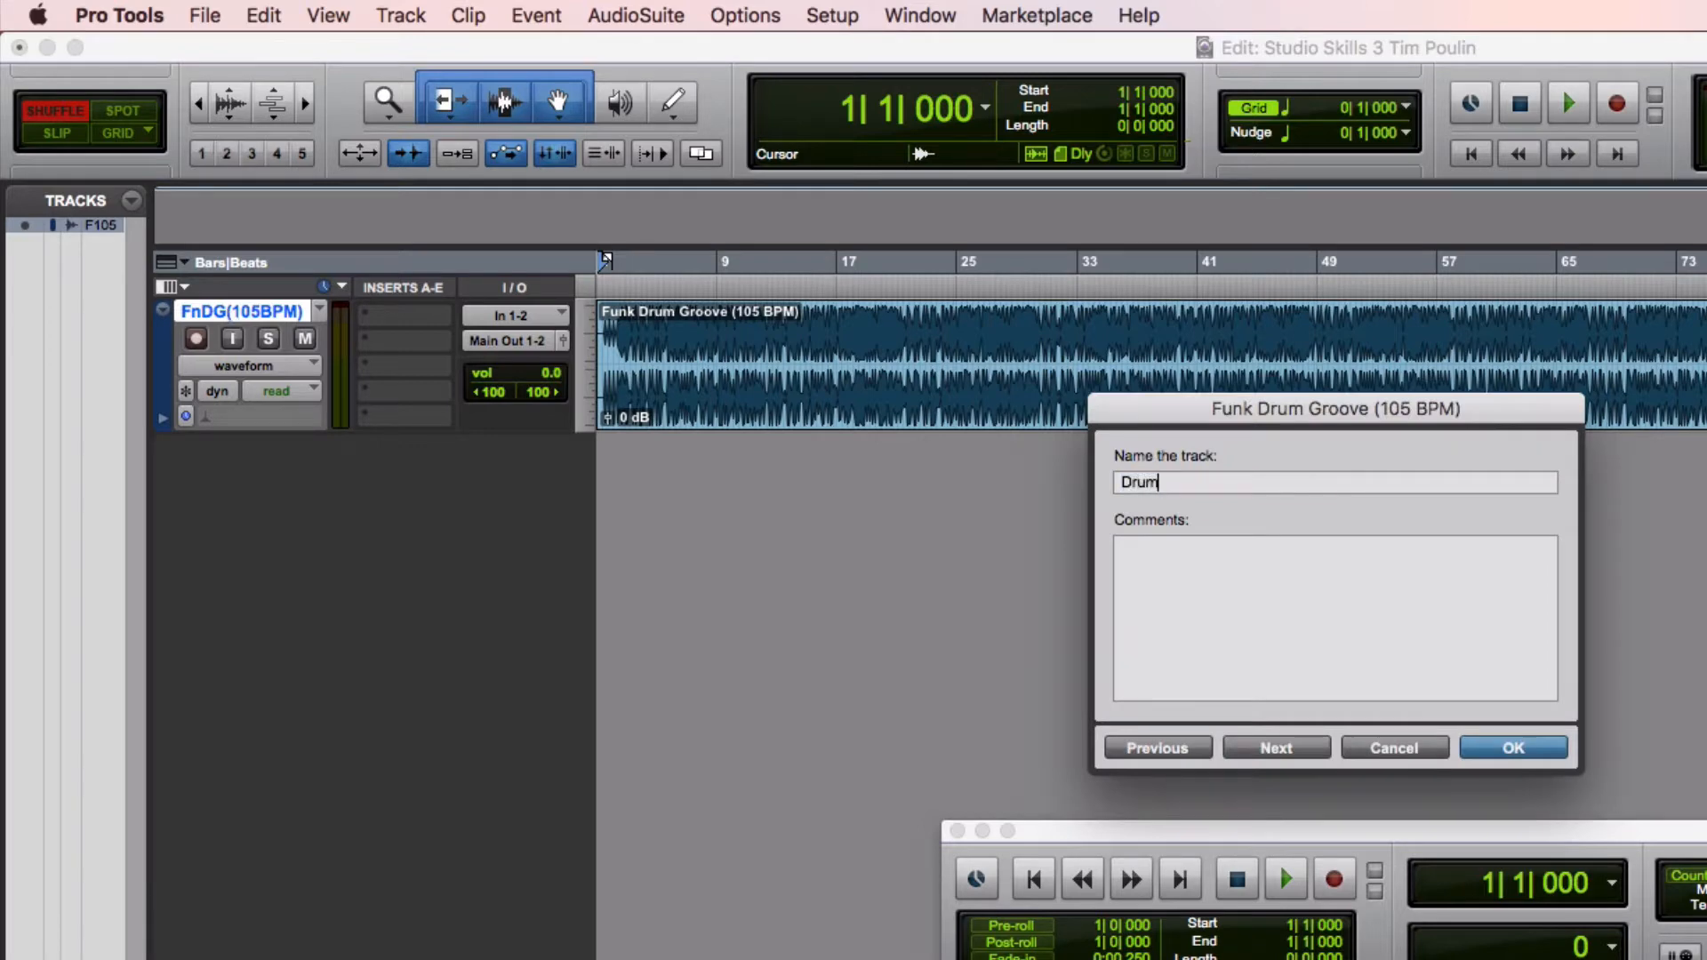
text(s)
key(Return)
Play back the drum groove while zooming in on its start, then stop playback
key(space)
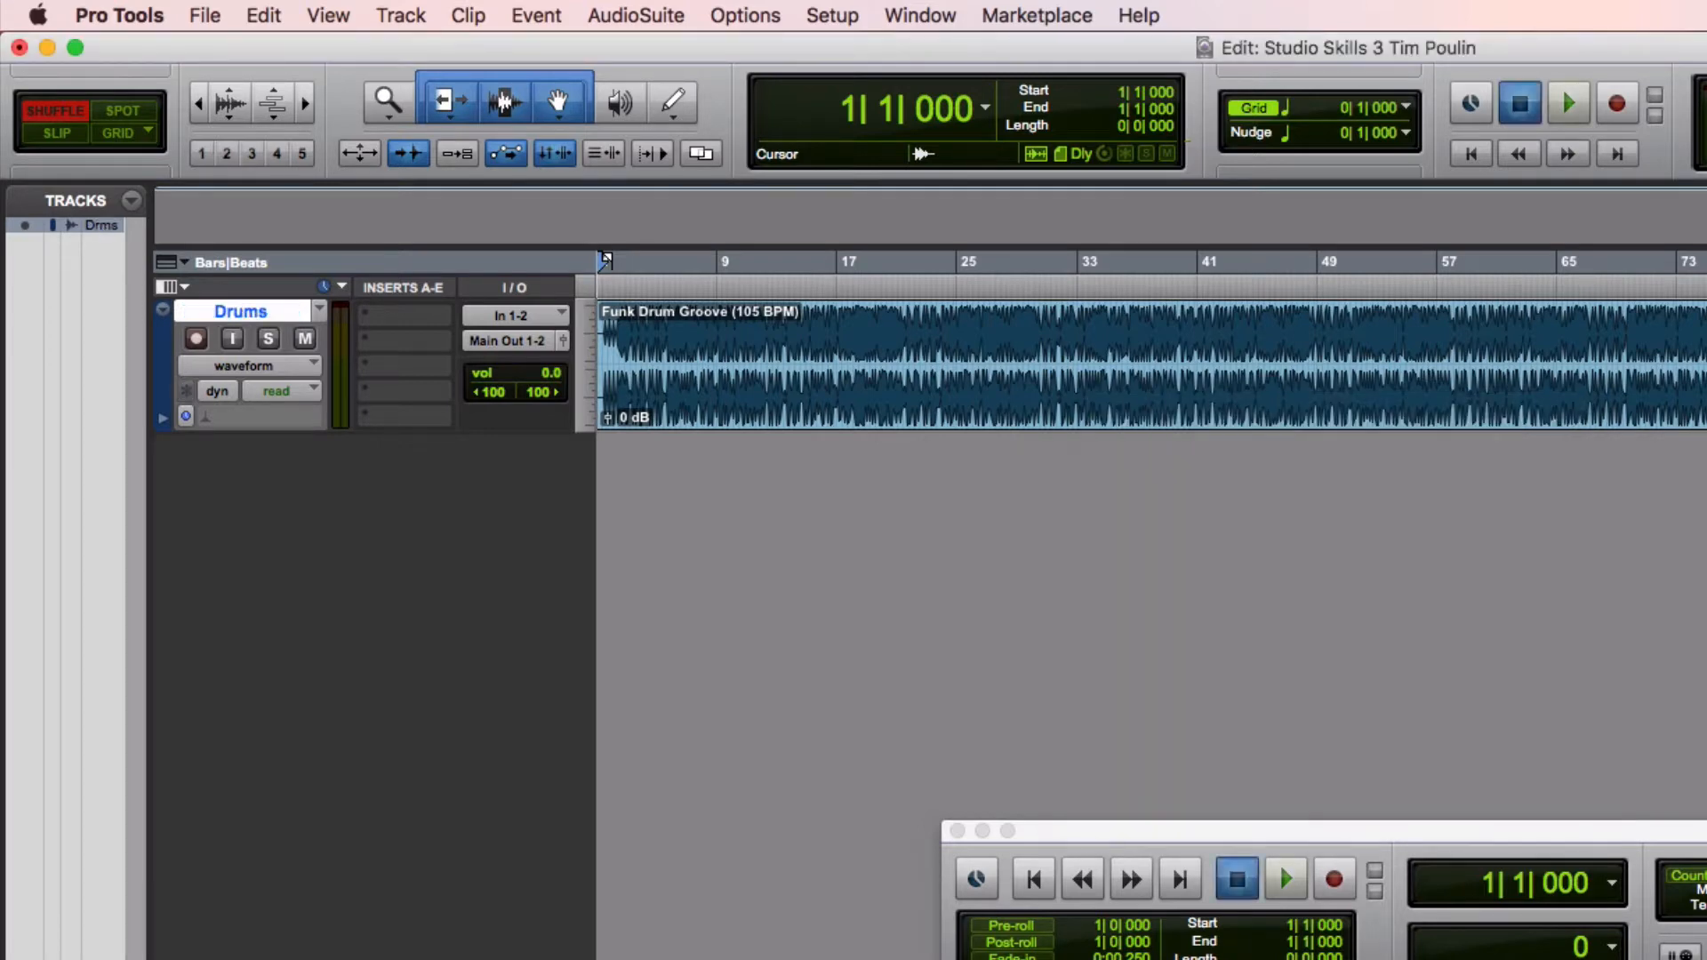
key(super+bracketright)
key(super+bracketright)
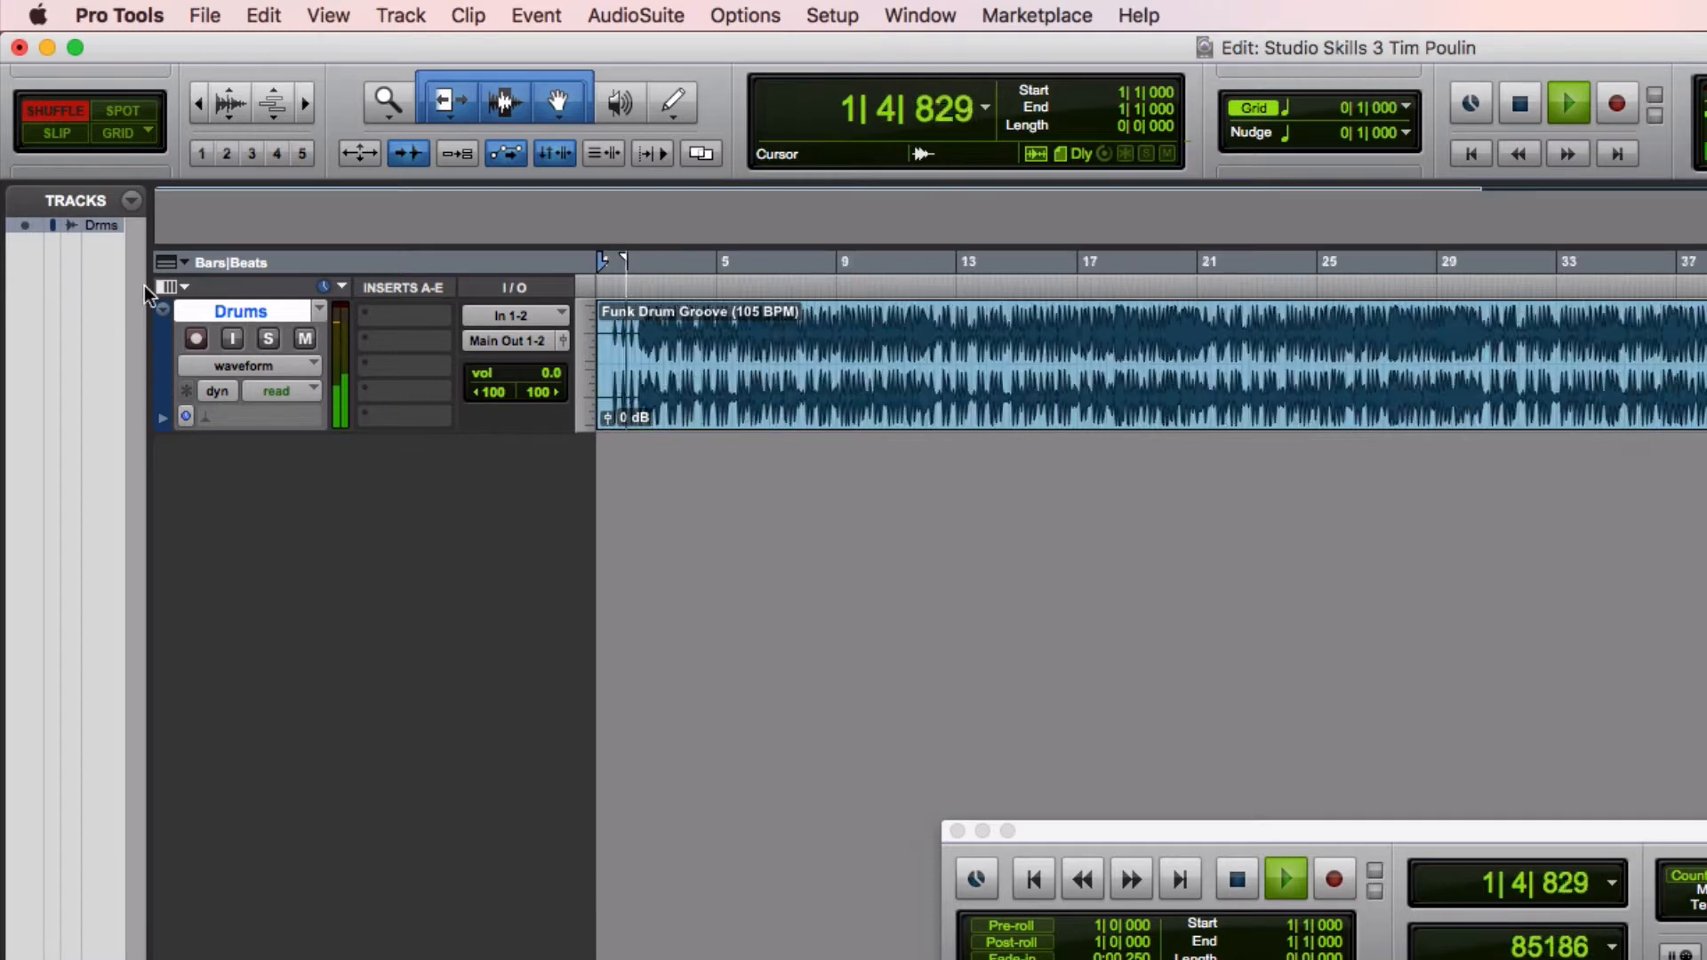
key(super+bracketright)
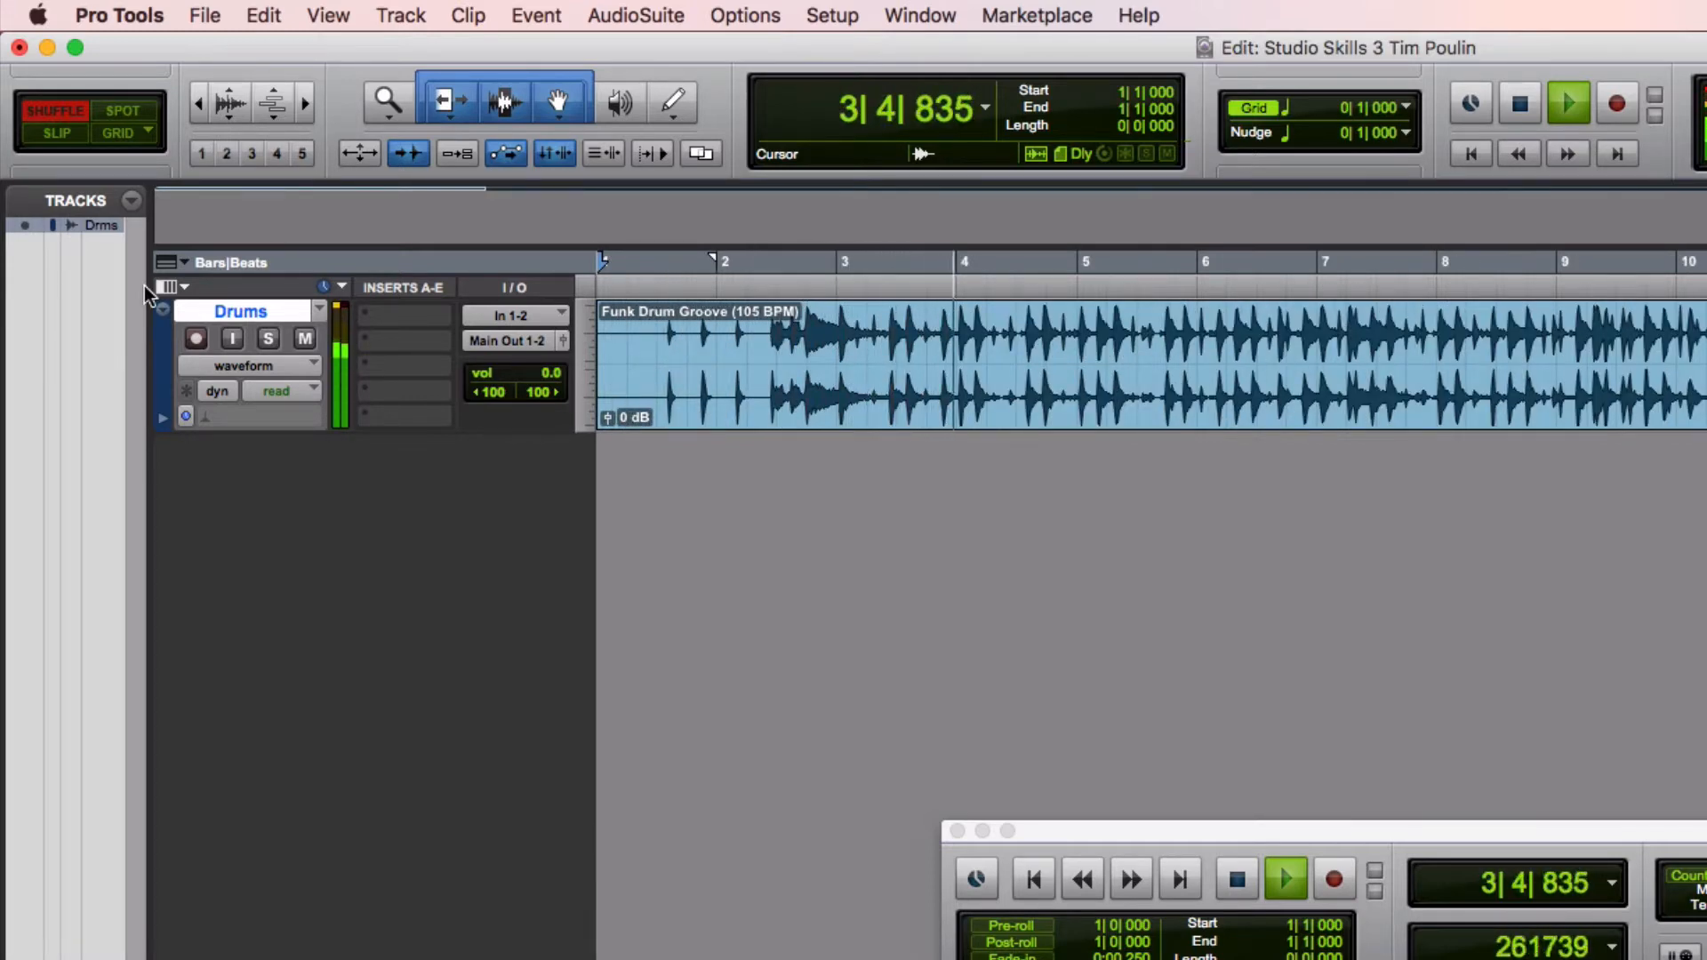
key(space)
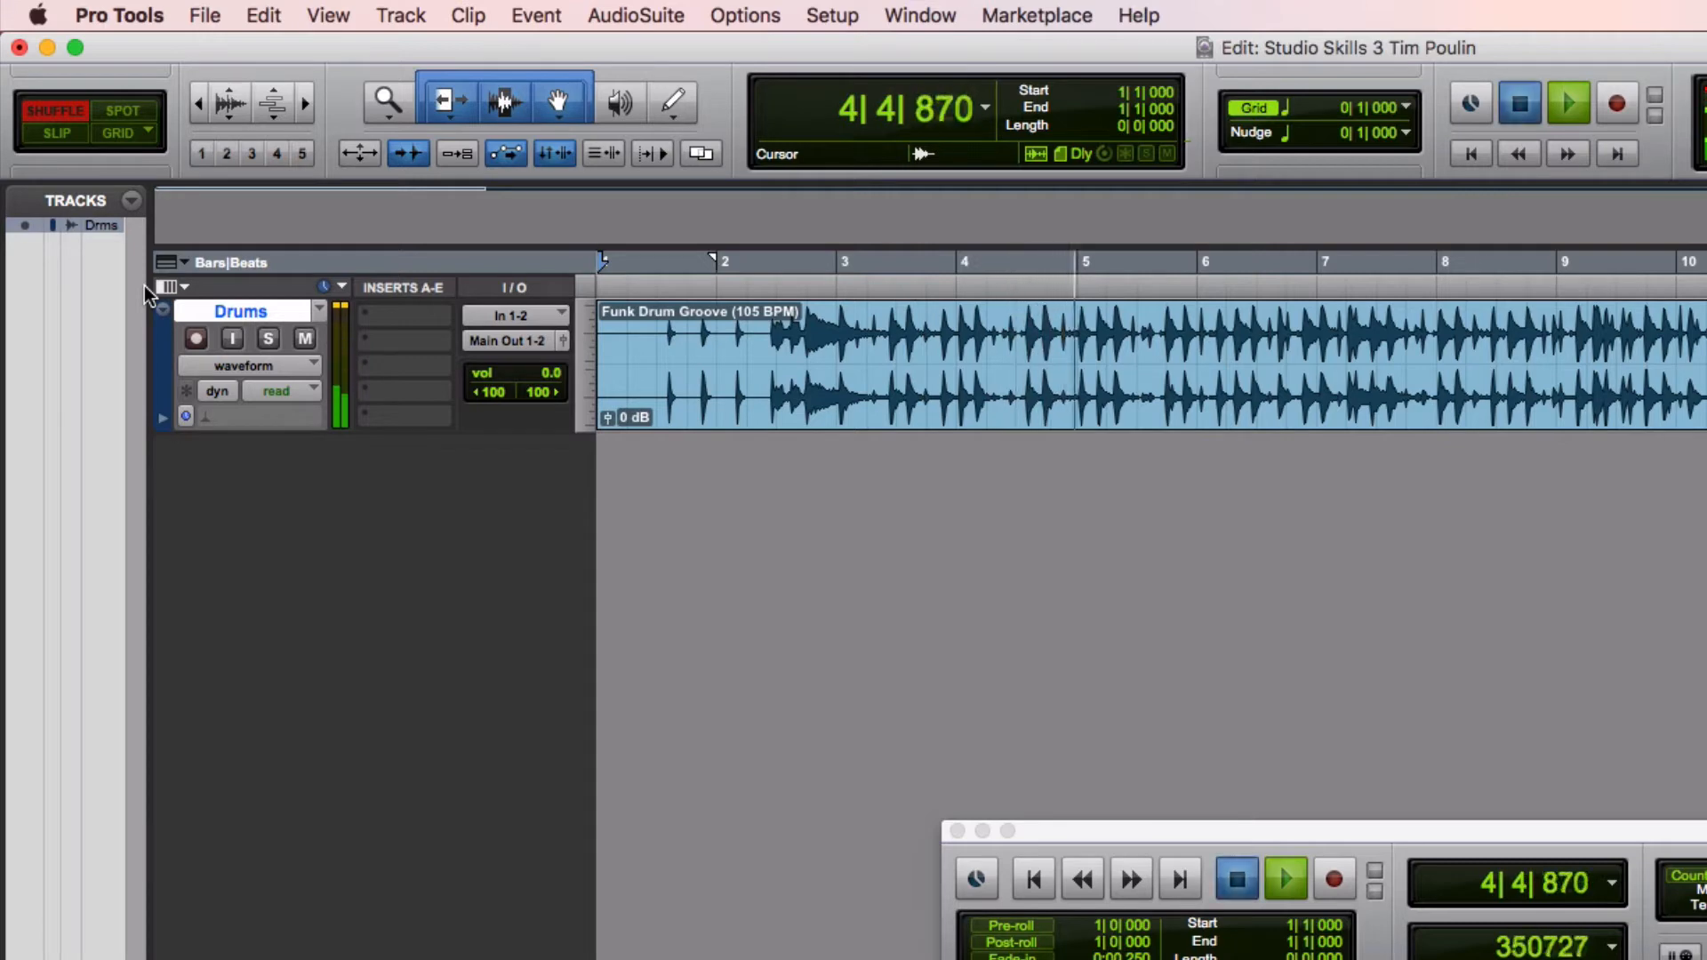
Enlarge the Drums track's height so the waveform fills more of the edit window
click(307, 108)
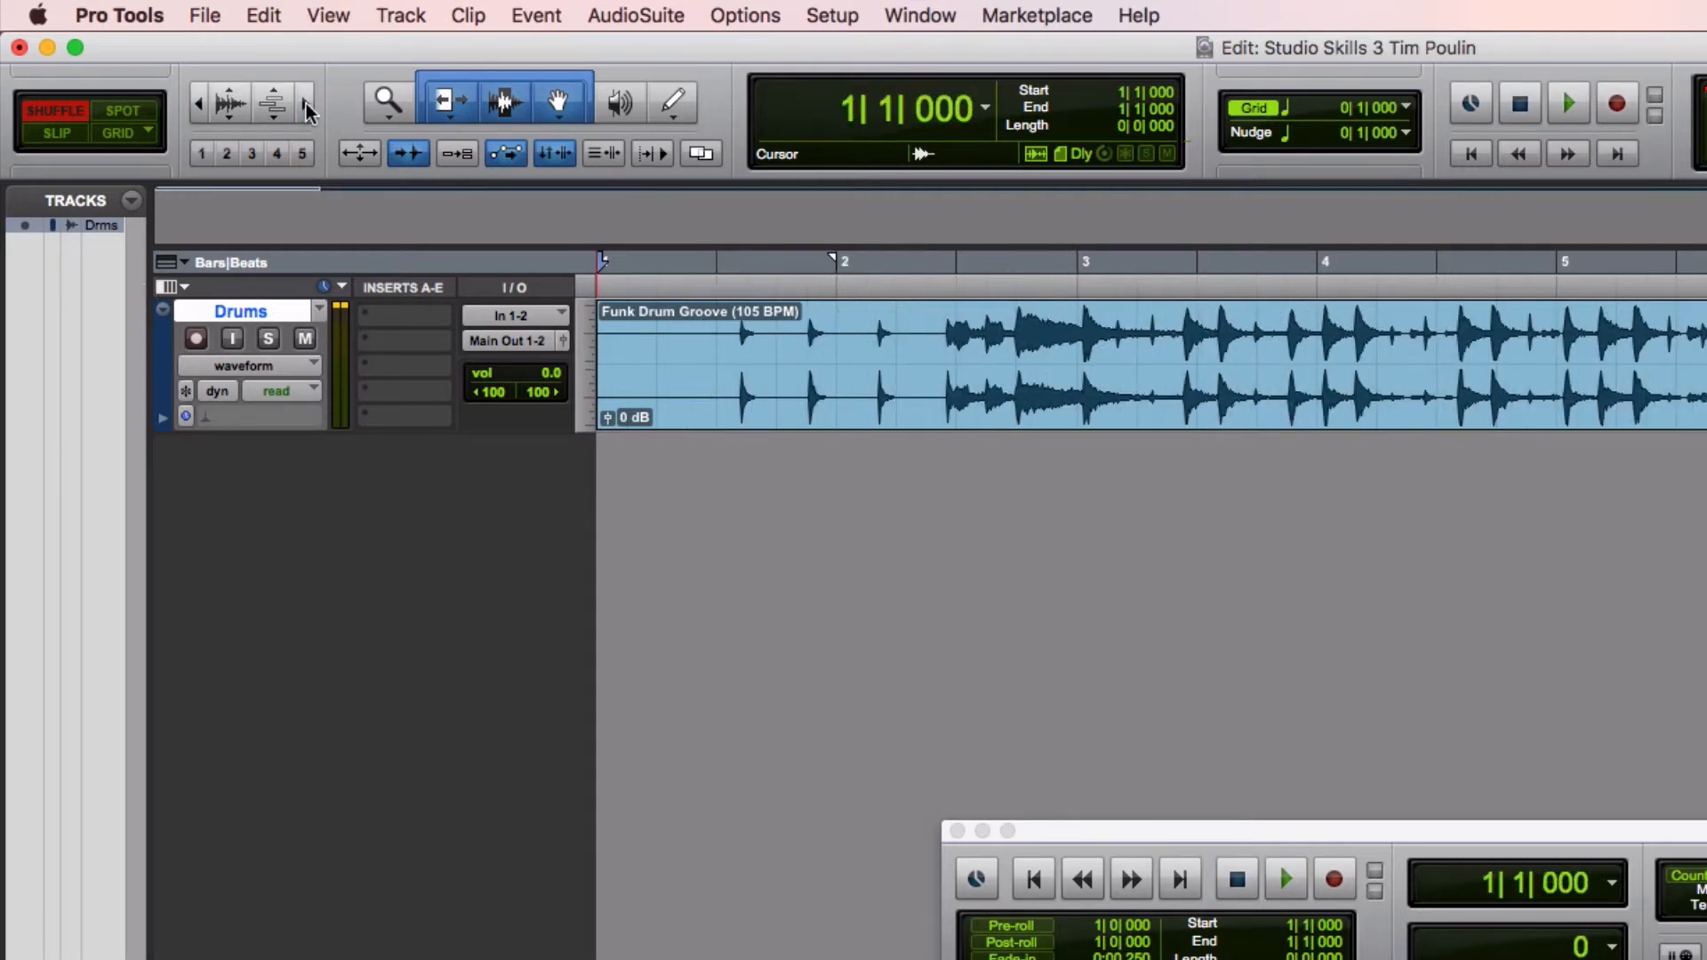
click(307, 109)
click(201, 107)
click(201, 107)
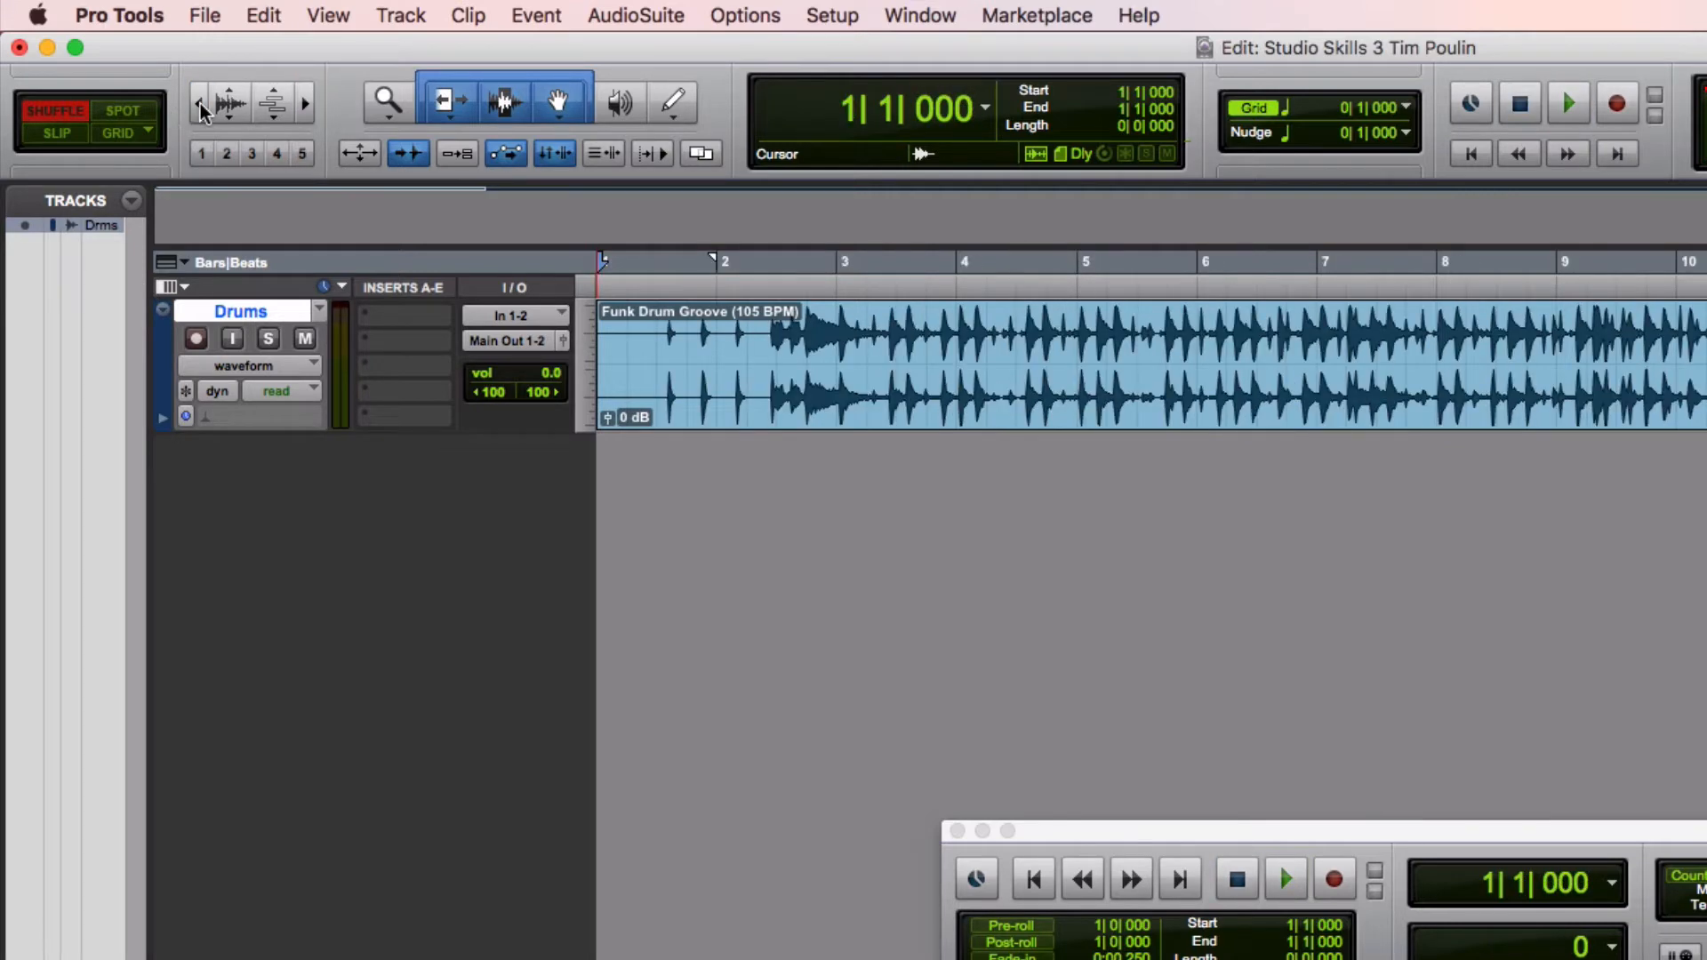
click(302, 111)
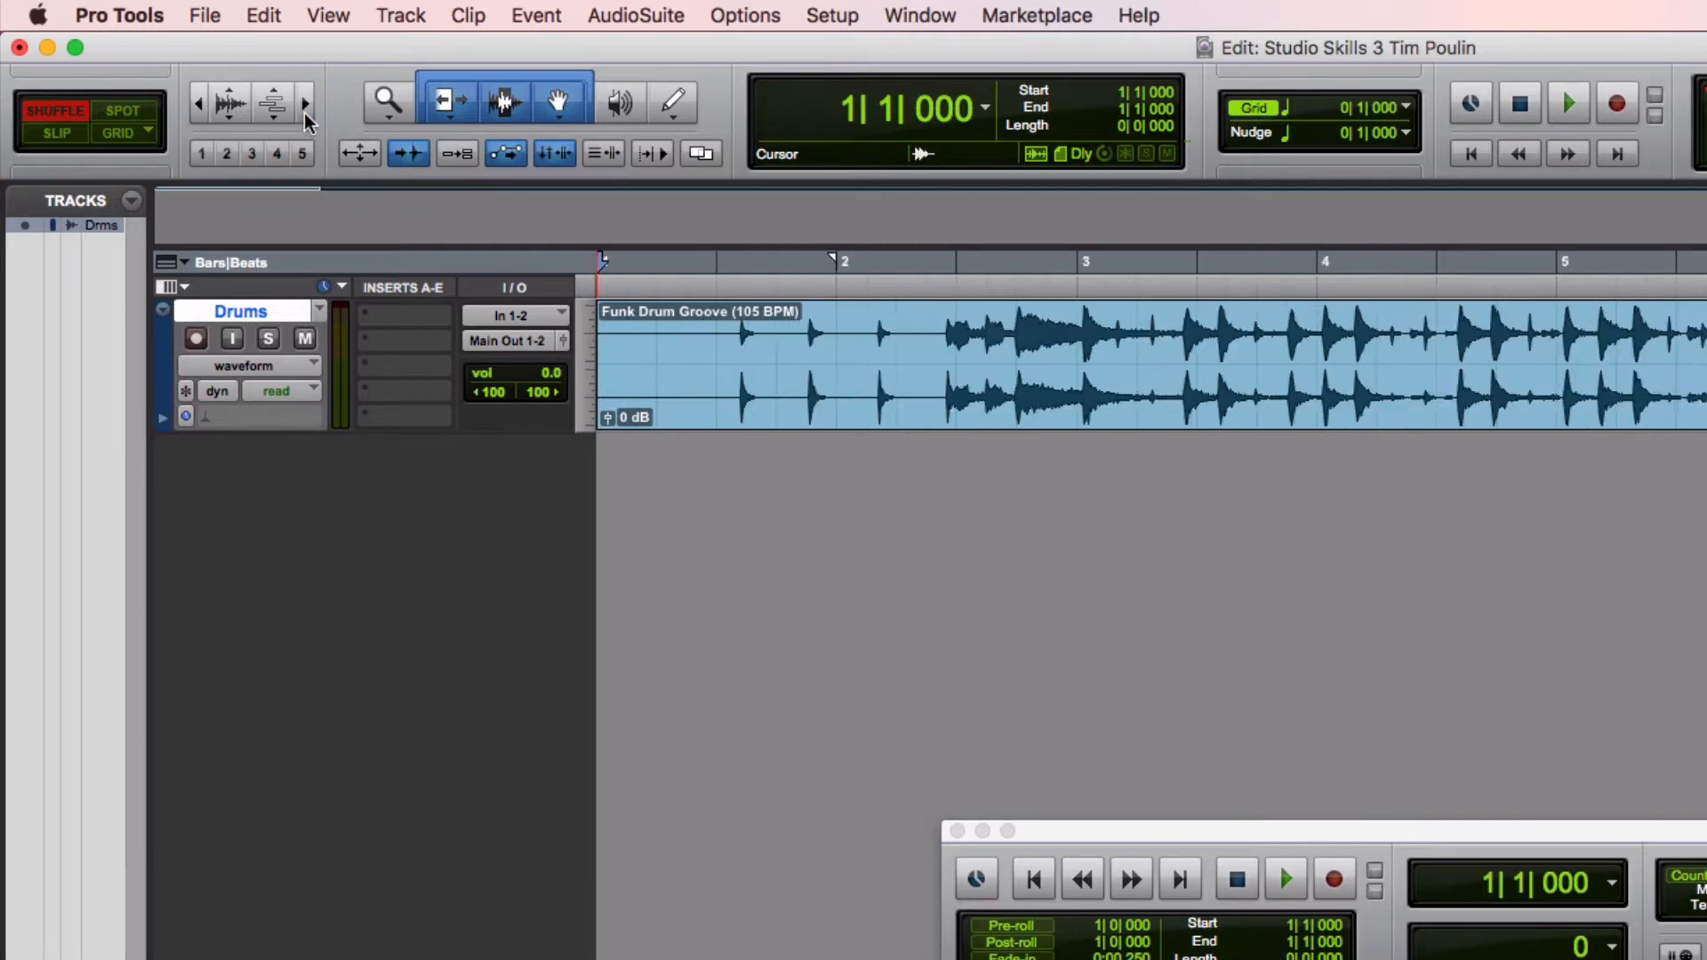
click(302, 111)
click(198, 111)
drag(360, 431, 348, 796)
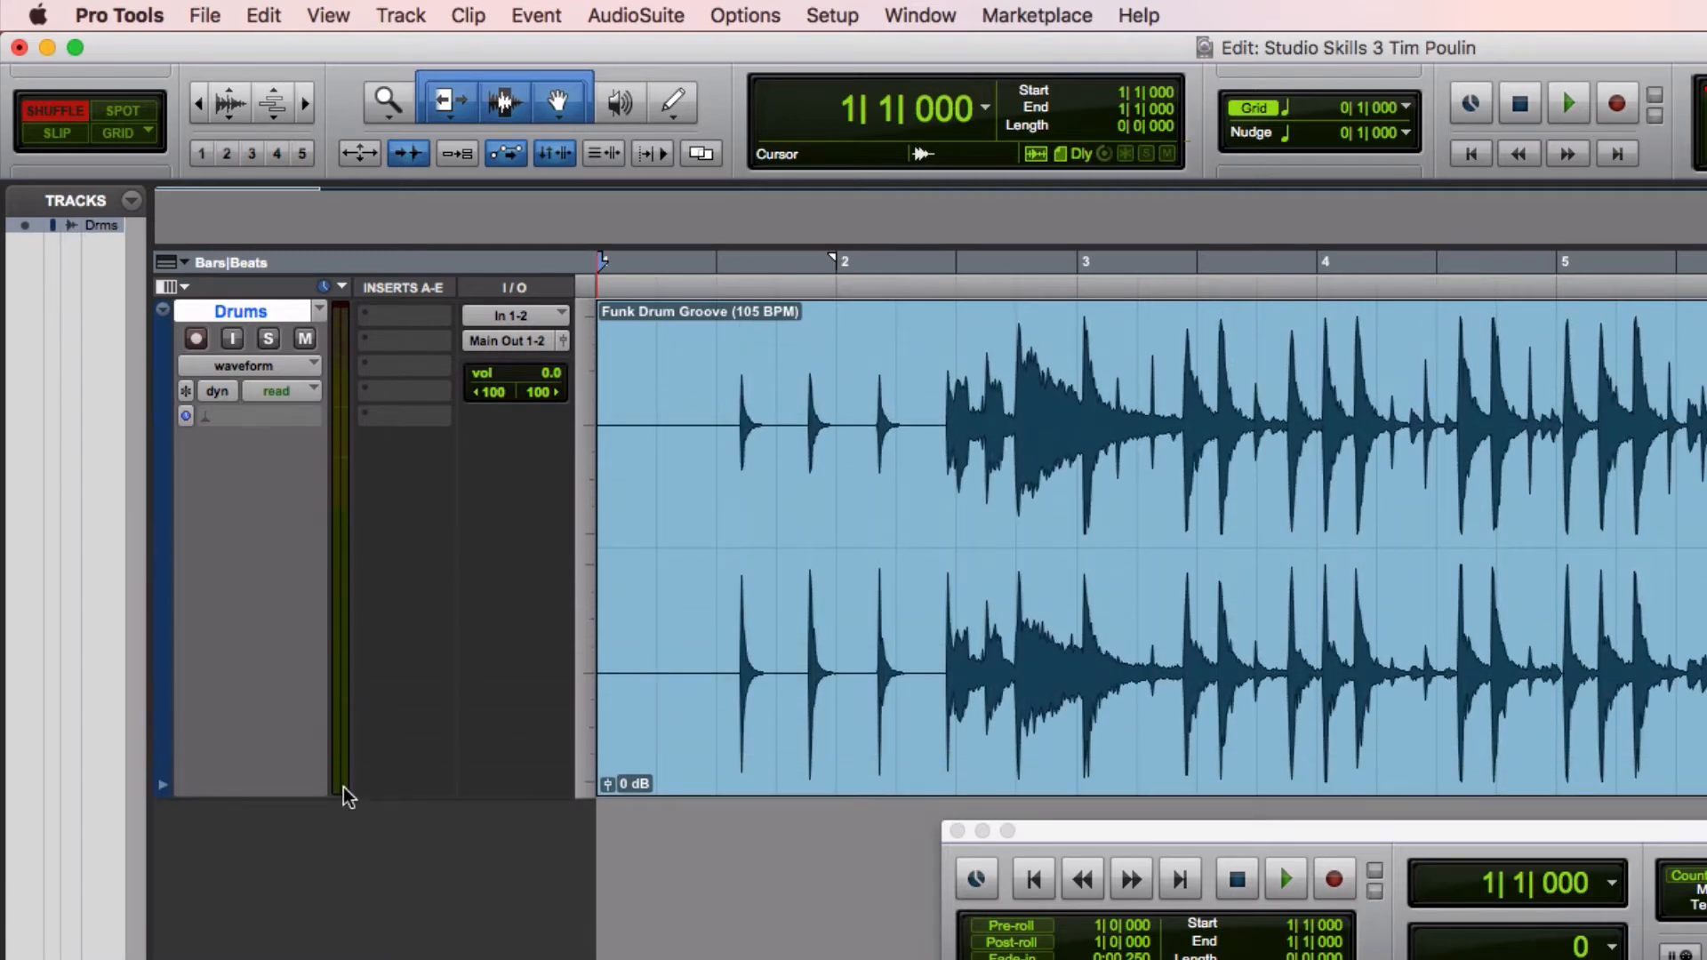
drag(1048, 838, 1048, 959)
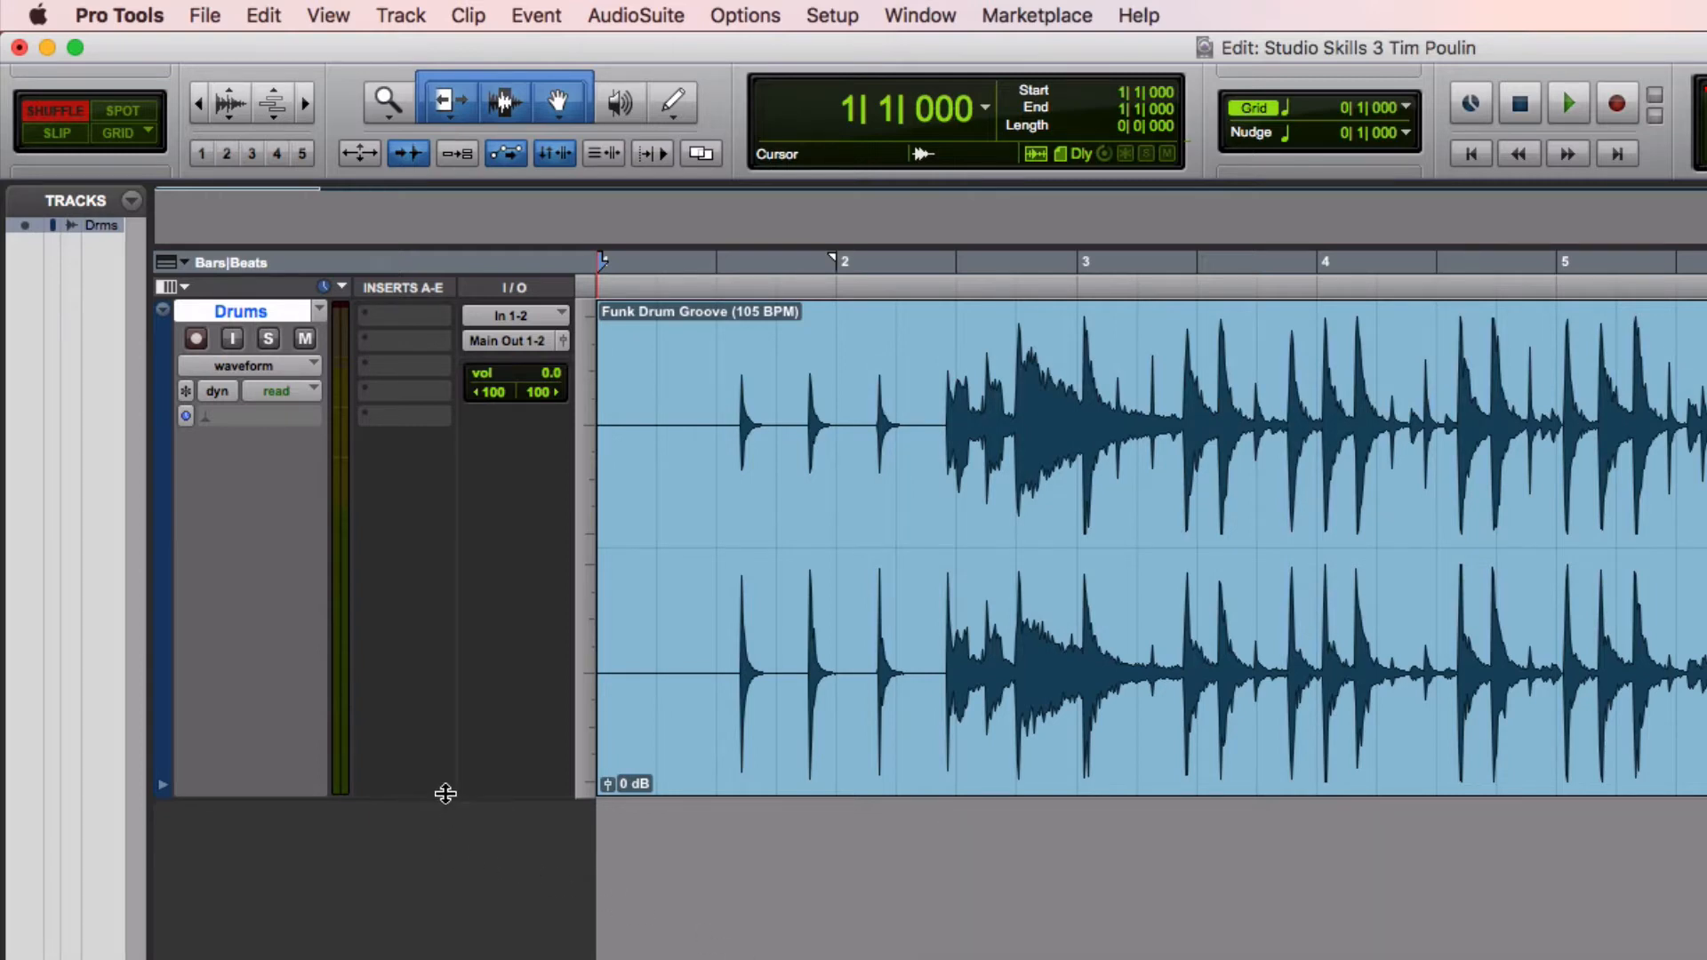
drag(446, 793, 450, 833)
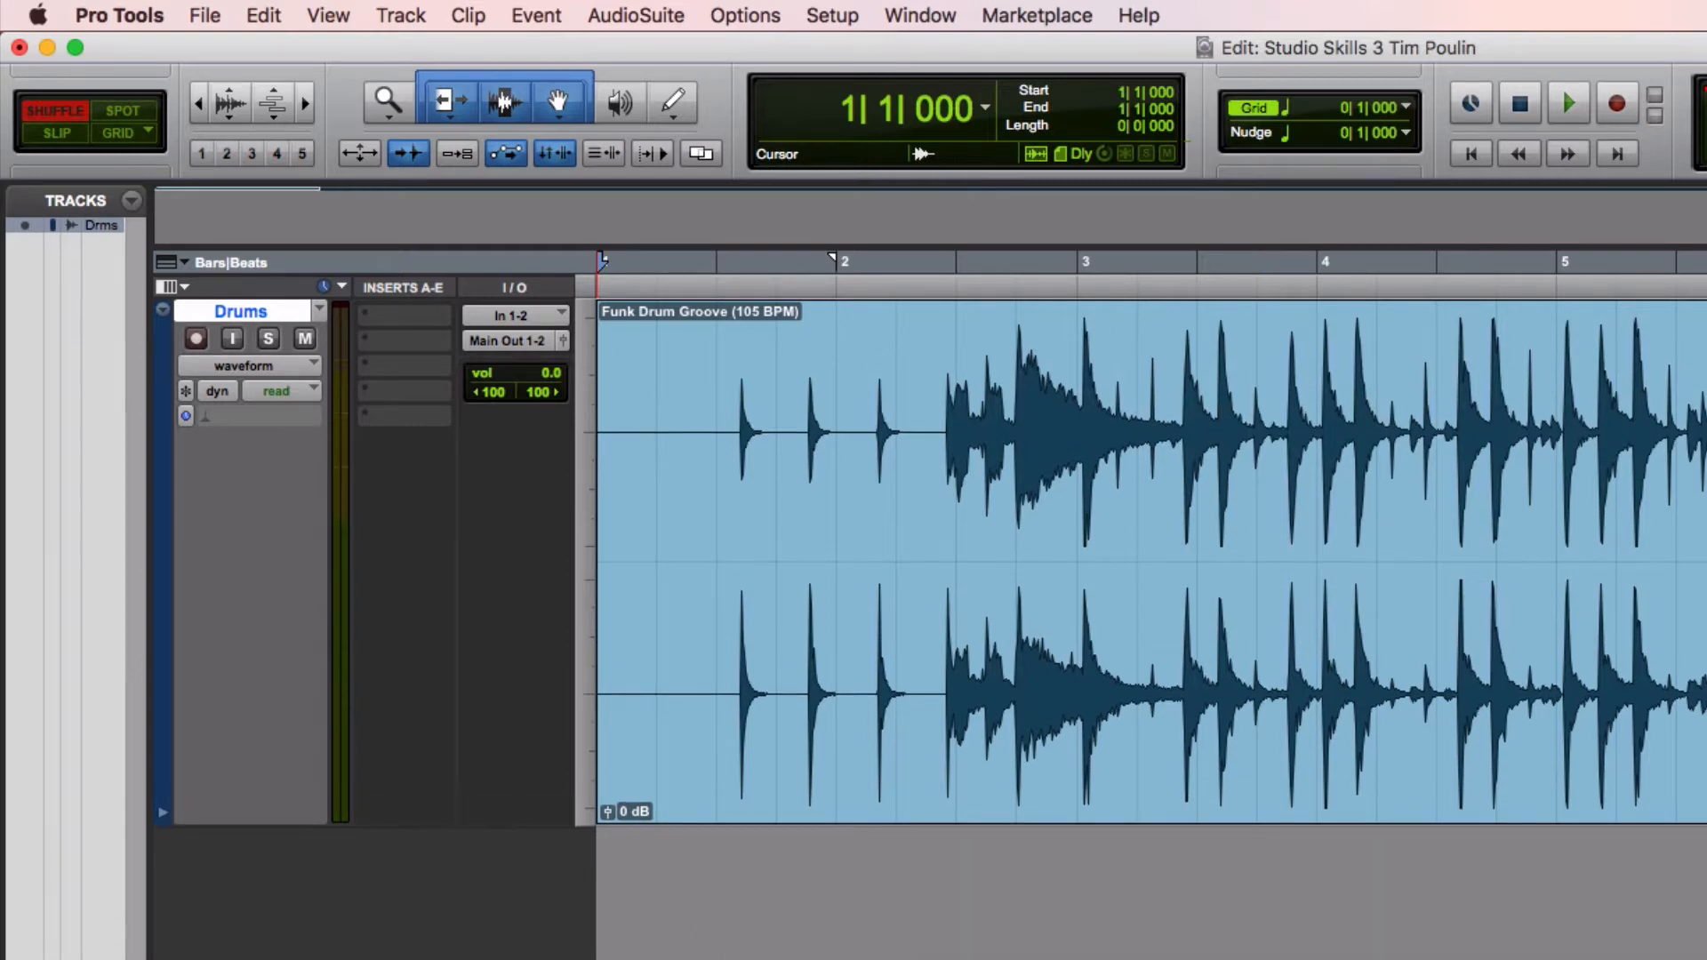
drag(450, 825, 450, 881)
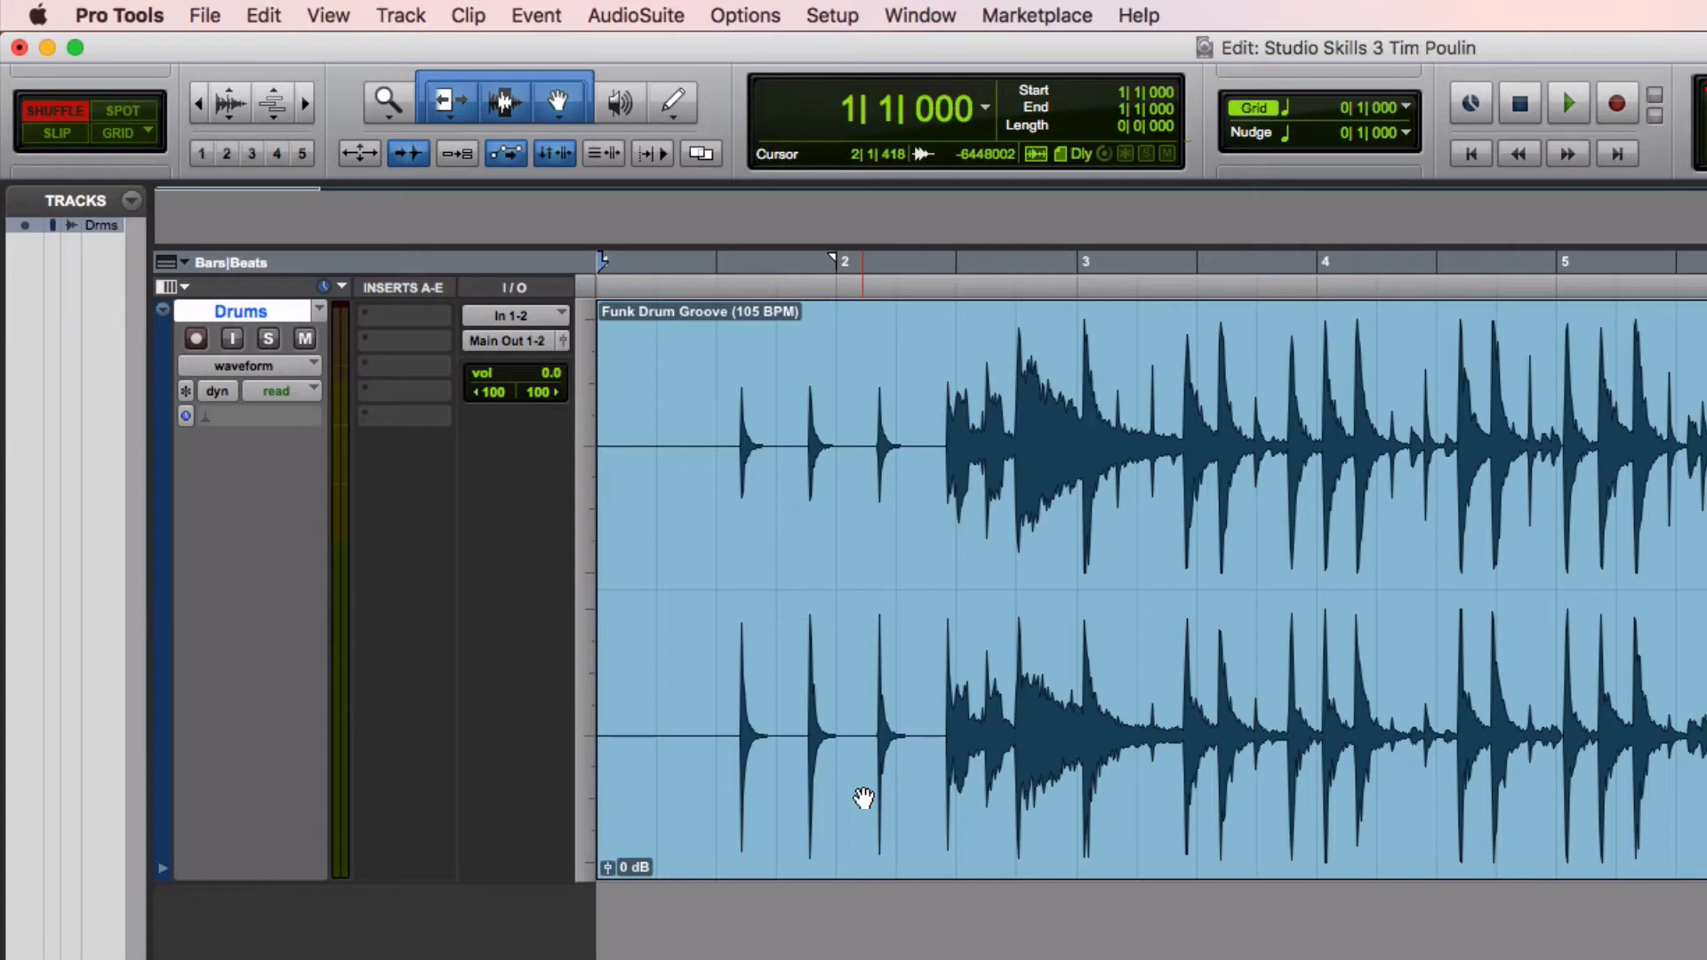
Review the assignment's instructions for prepping the audio to be edited
key(super+Tab)
key(super+Tab)
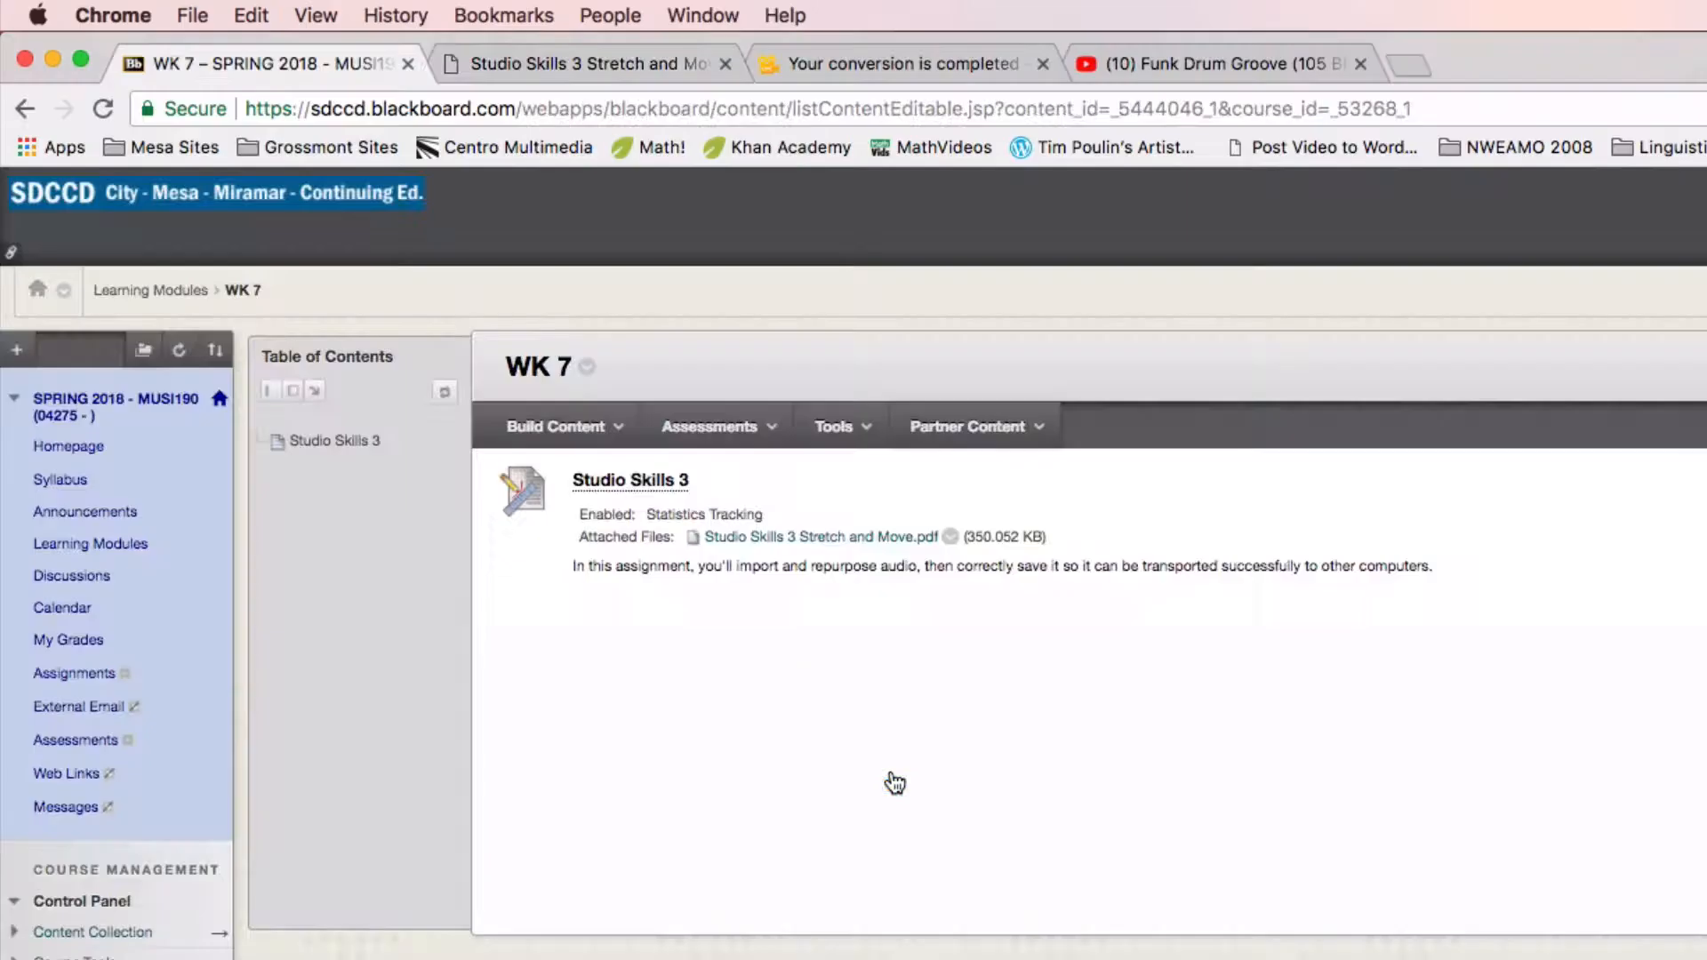
key(ctrl+Tab)
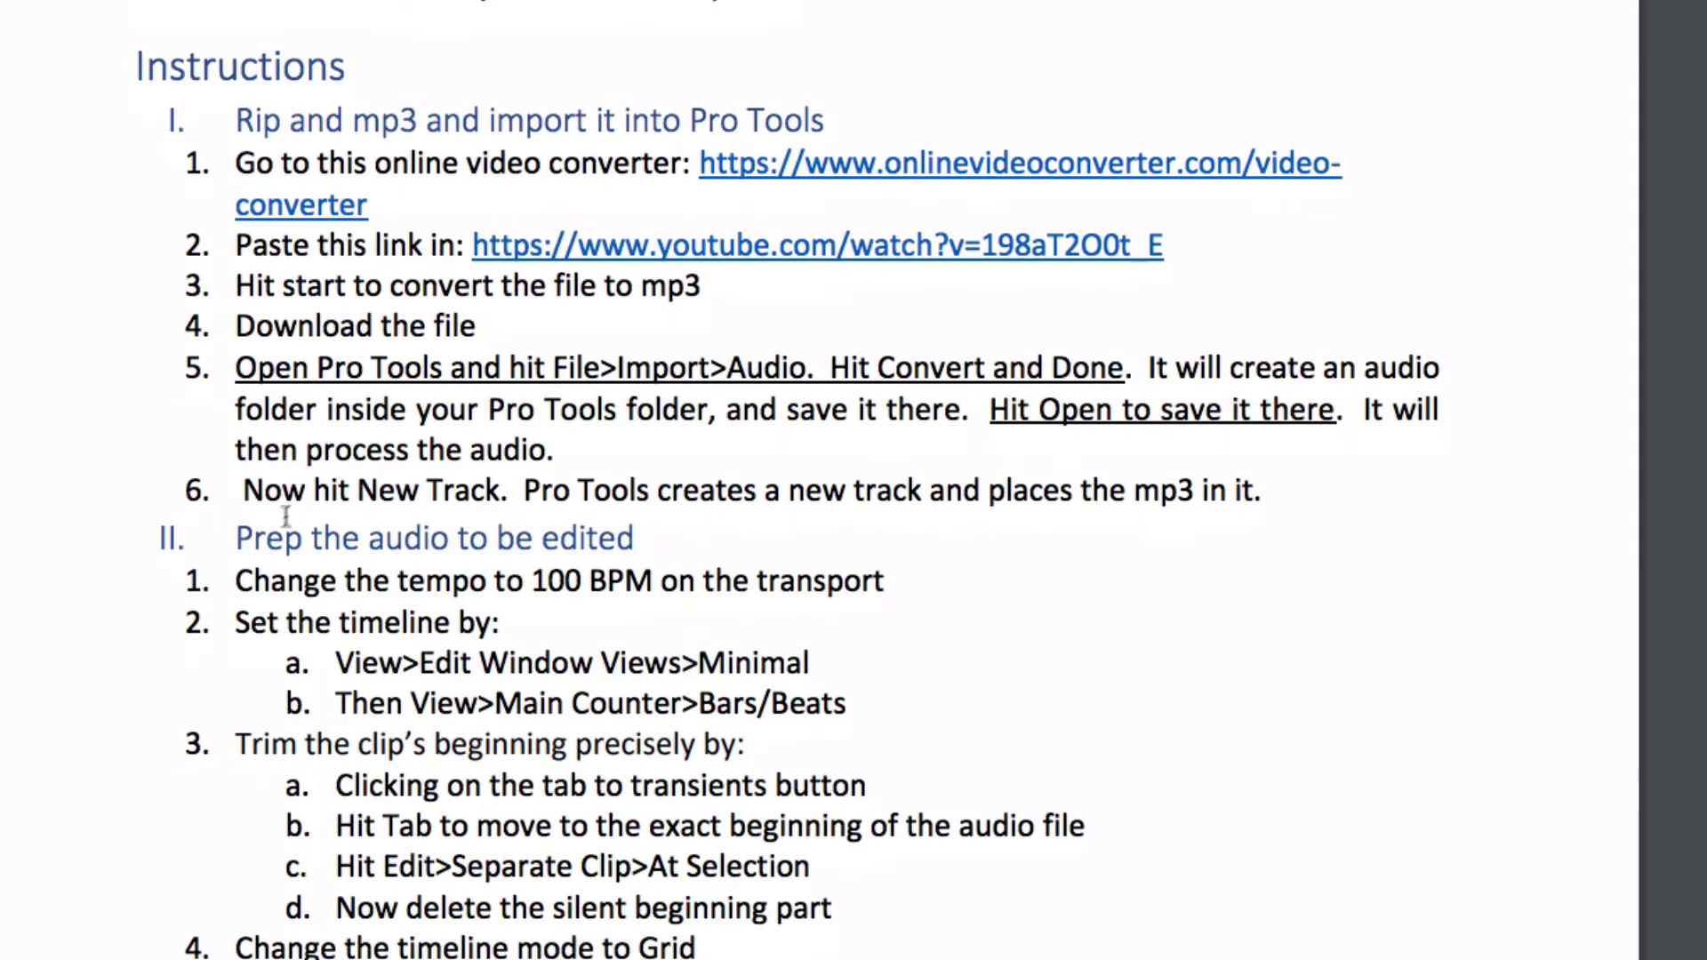
scroll(283, 520, down, 2)
scroll(938, 404, down, 6)
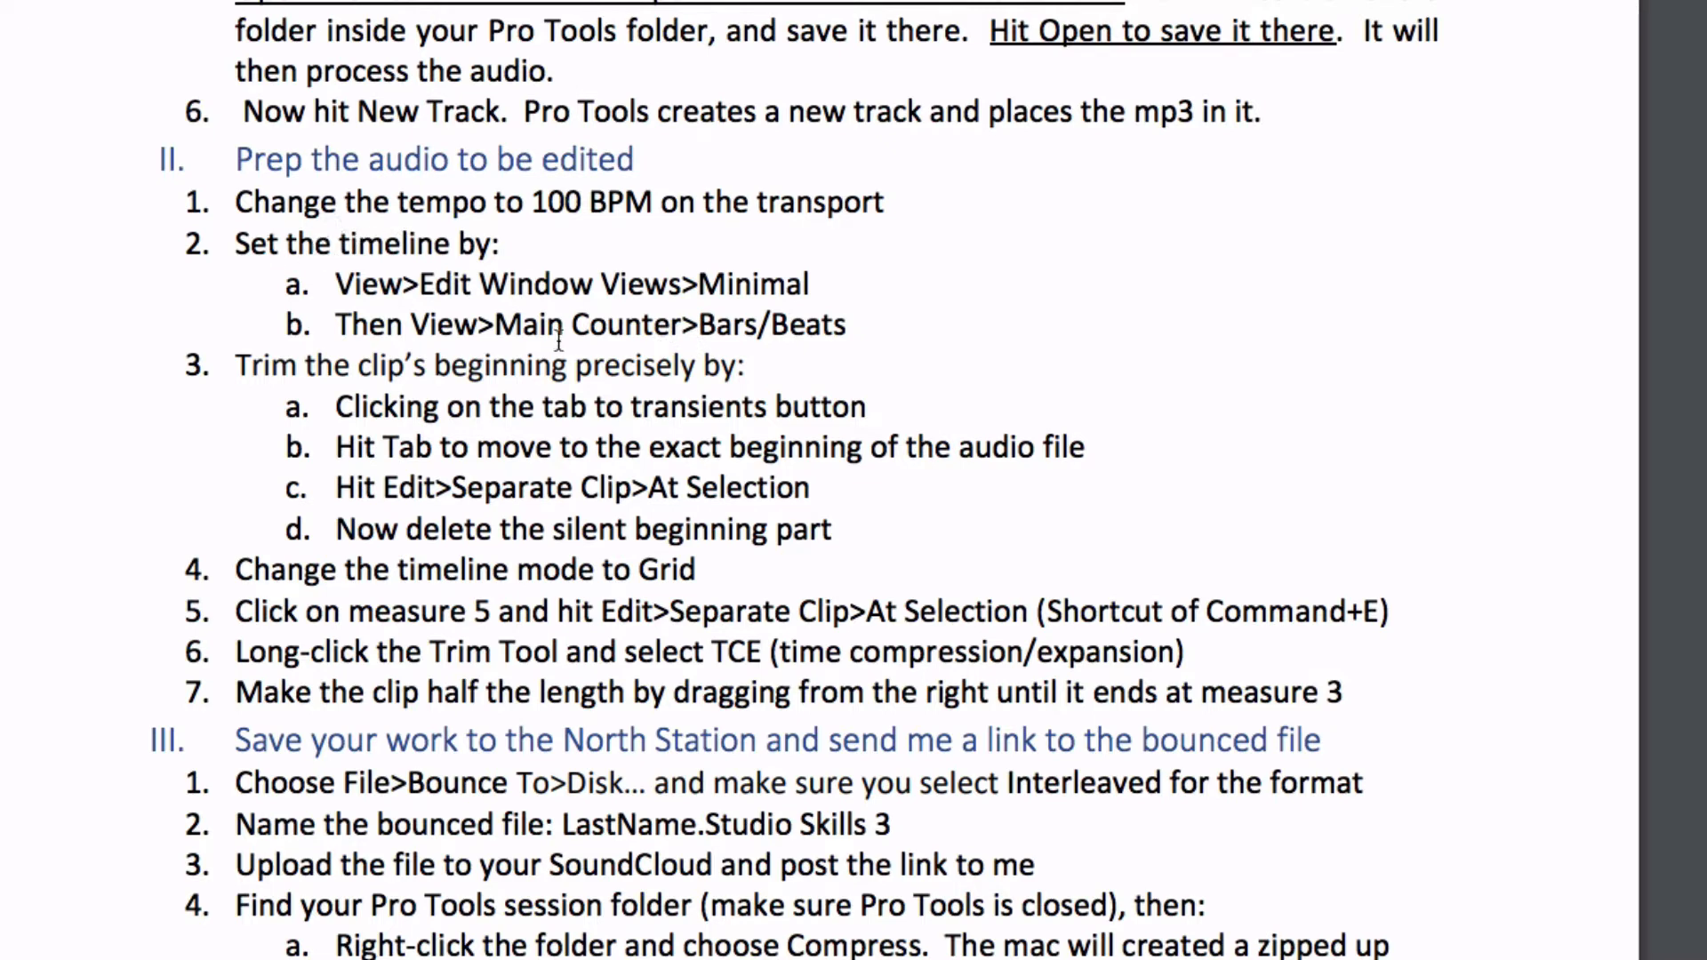
scroll(559, 339, down, 3)
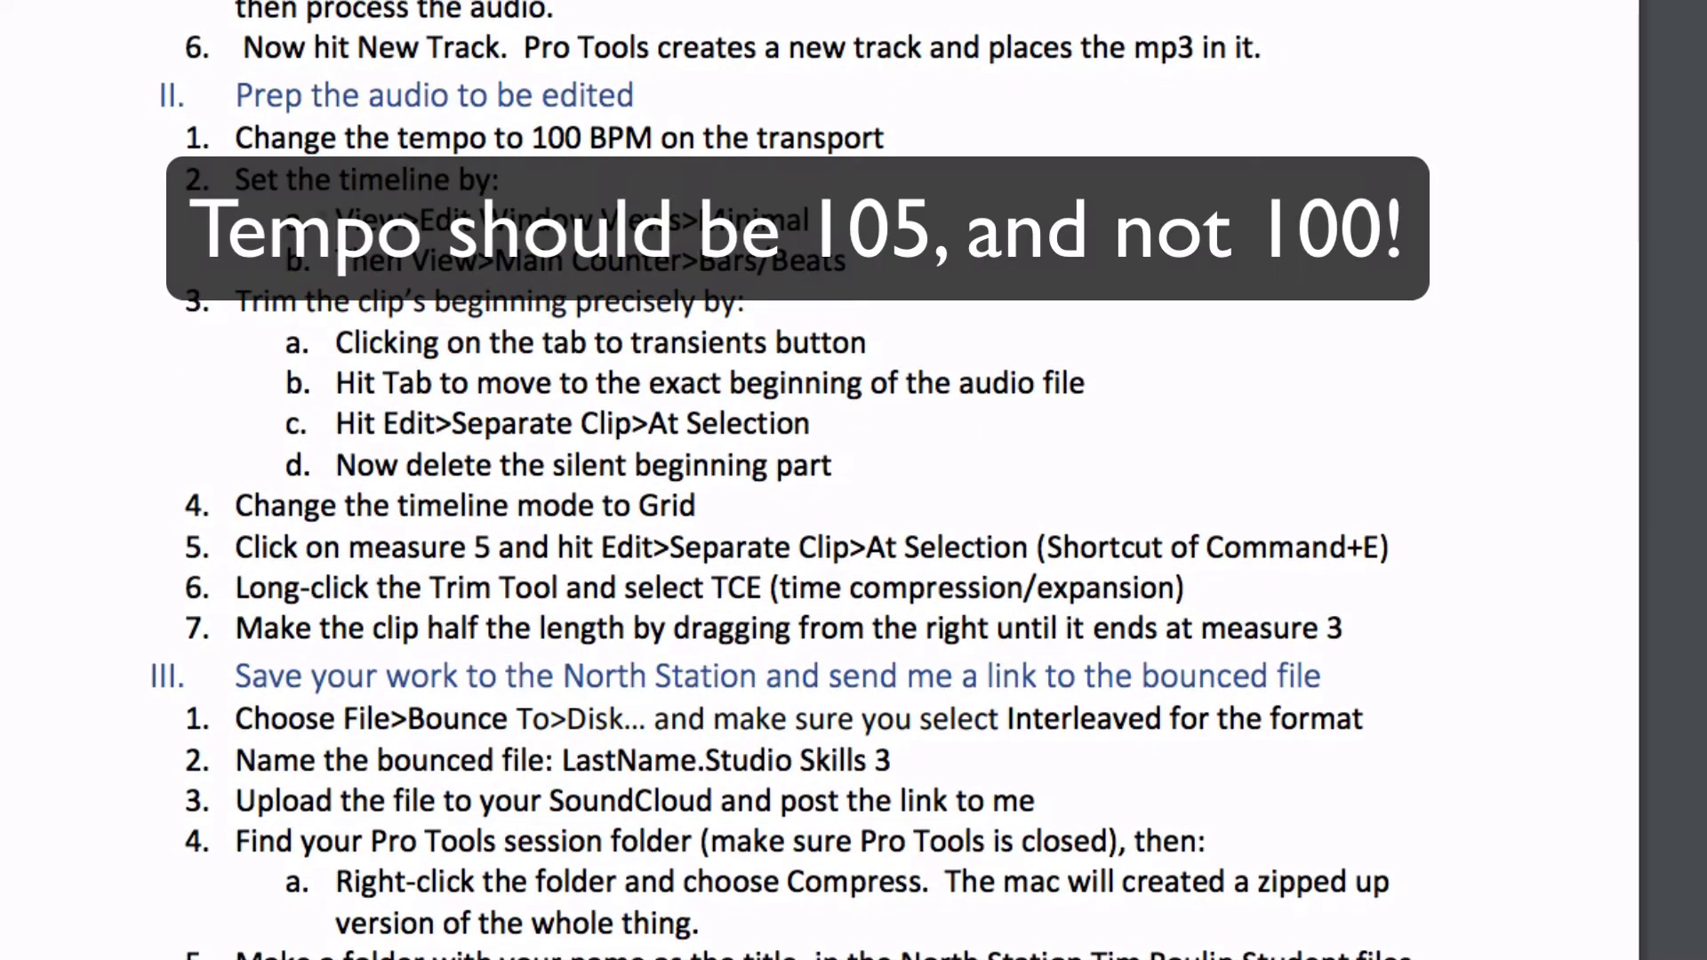
key(super+Tab)
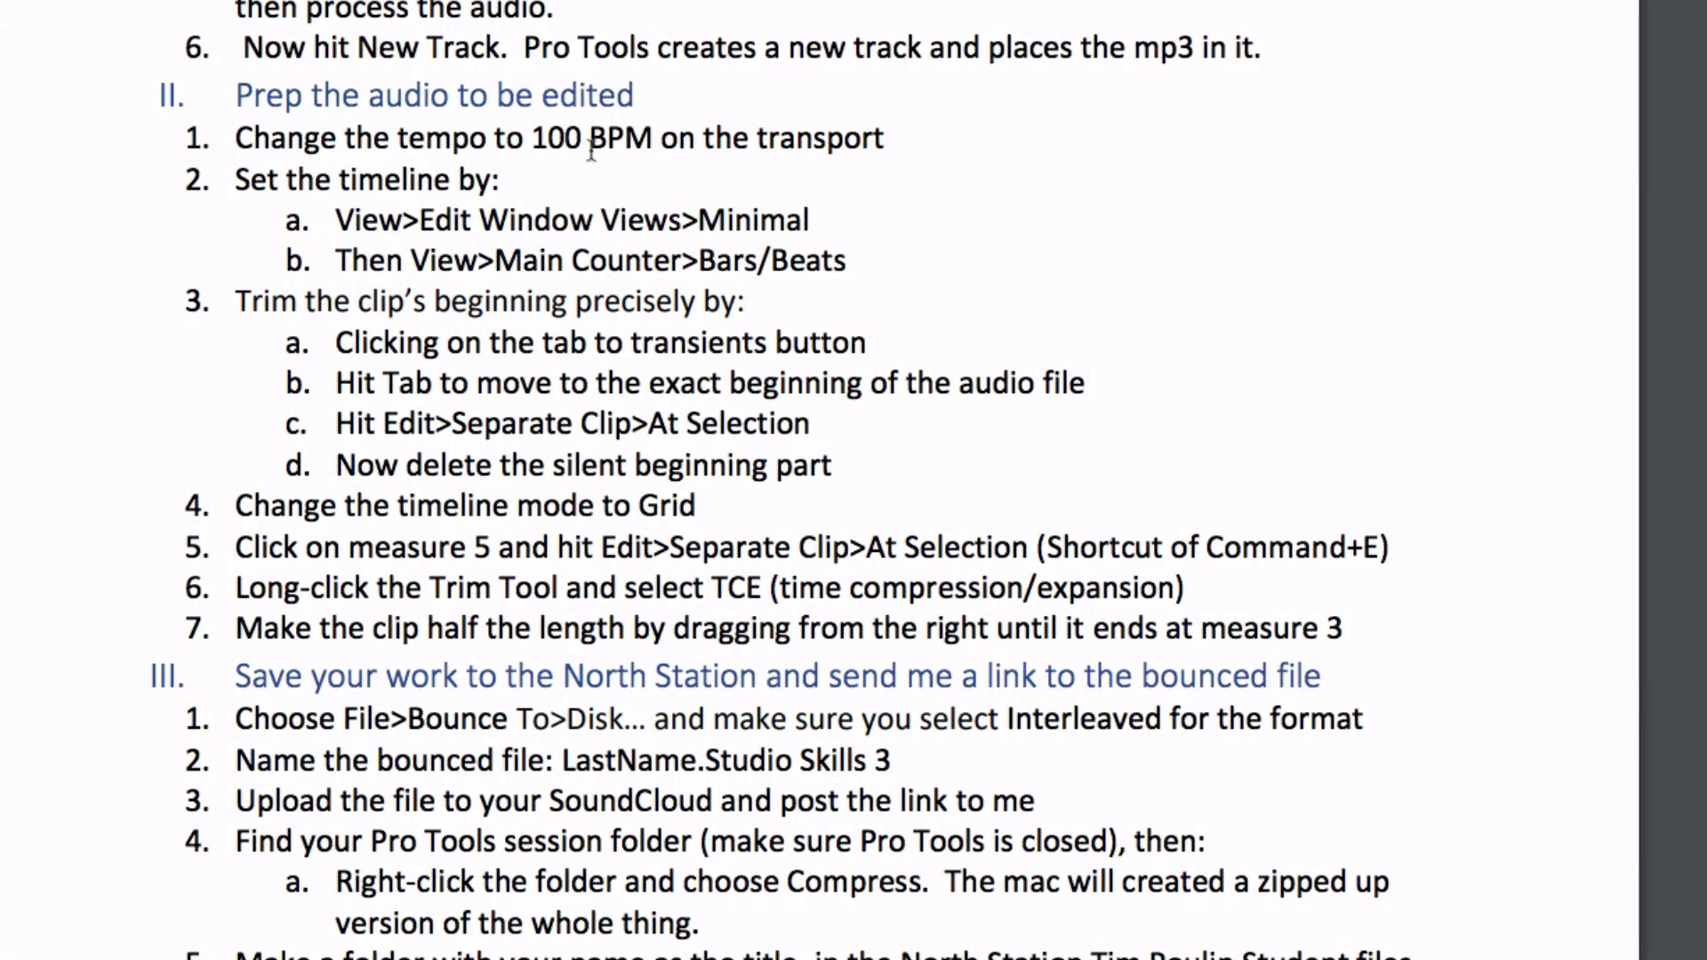
scroll(685, 151, down, 1)
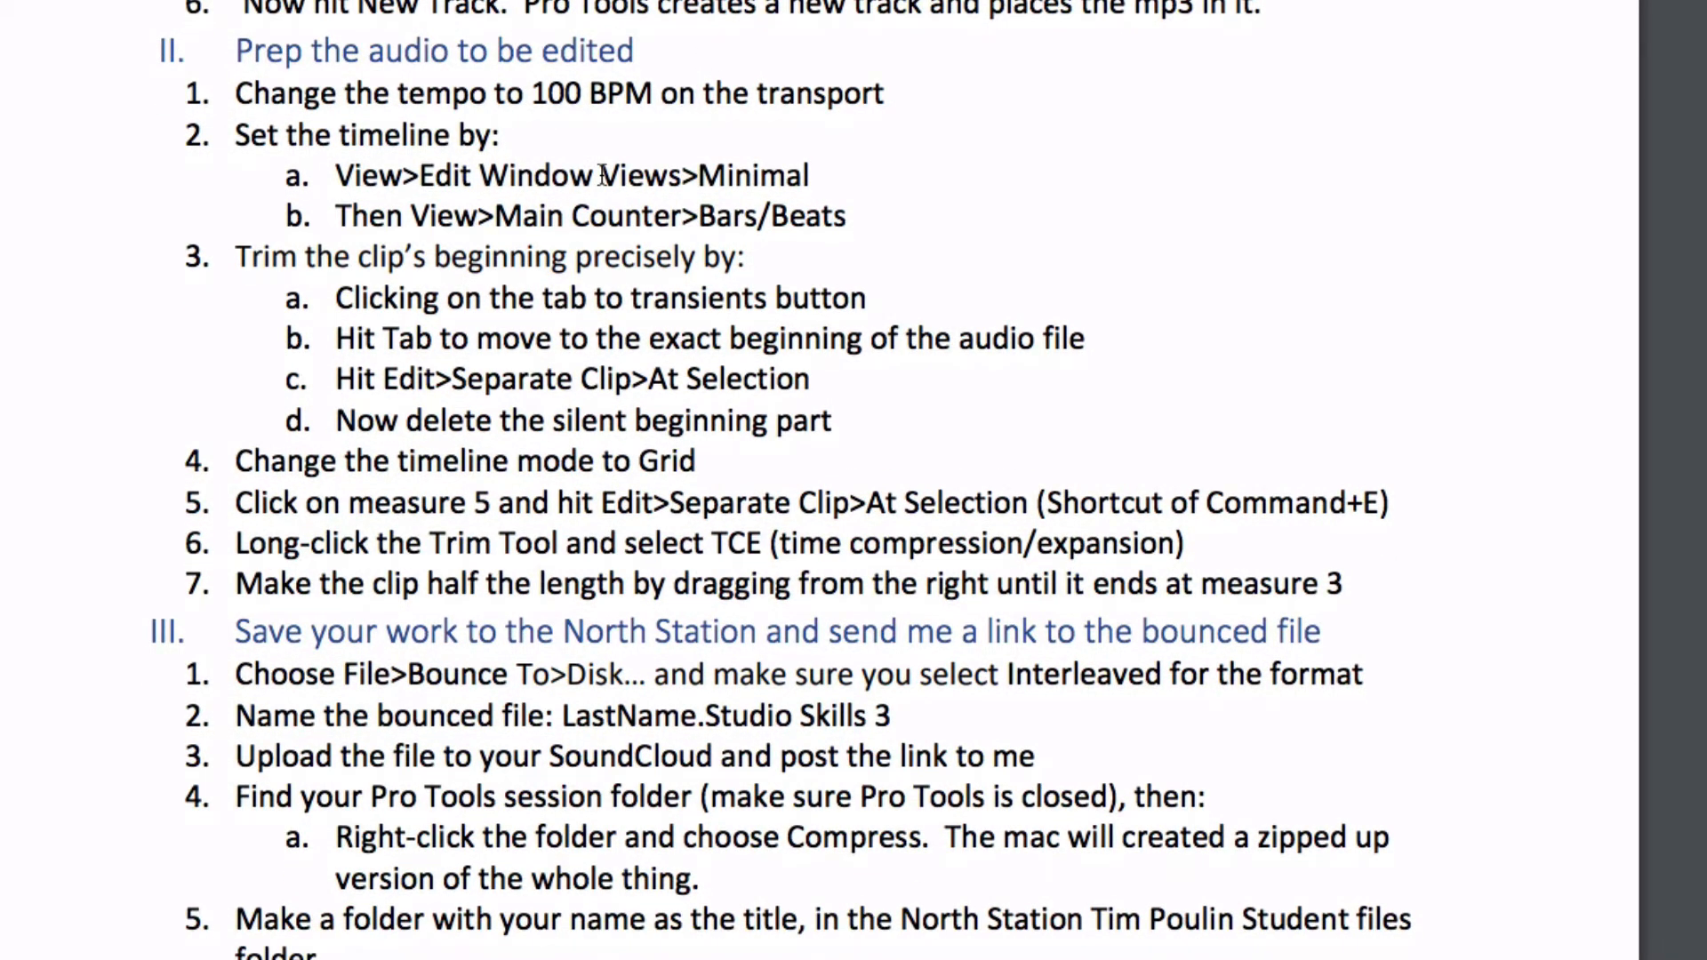
key(super+Tab)
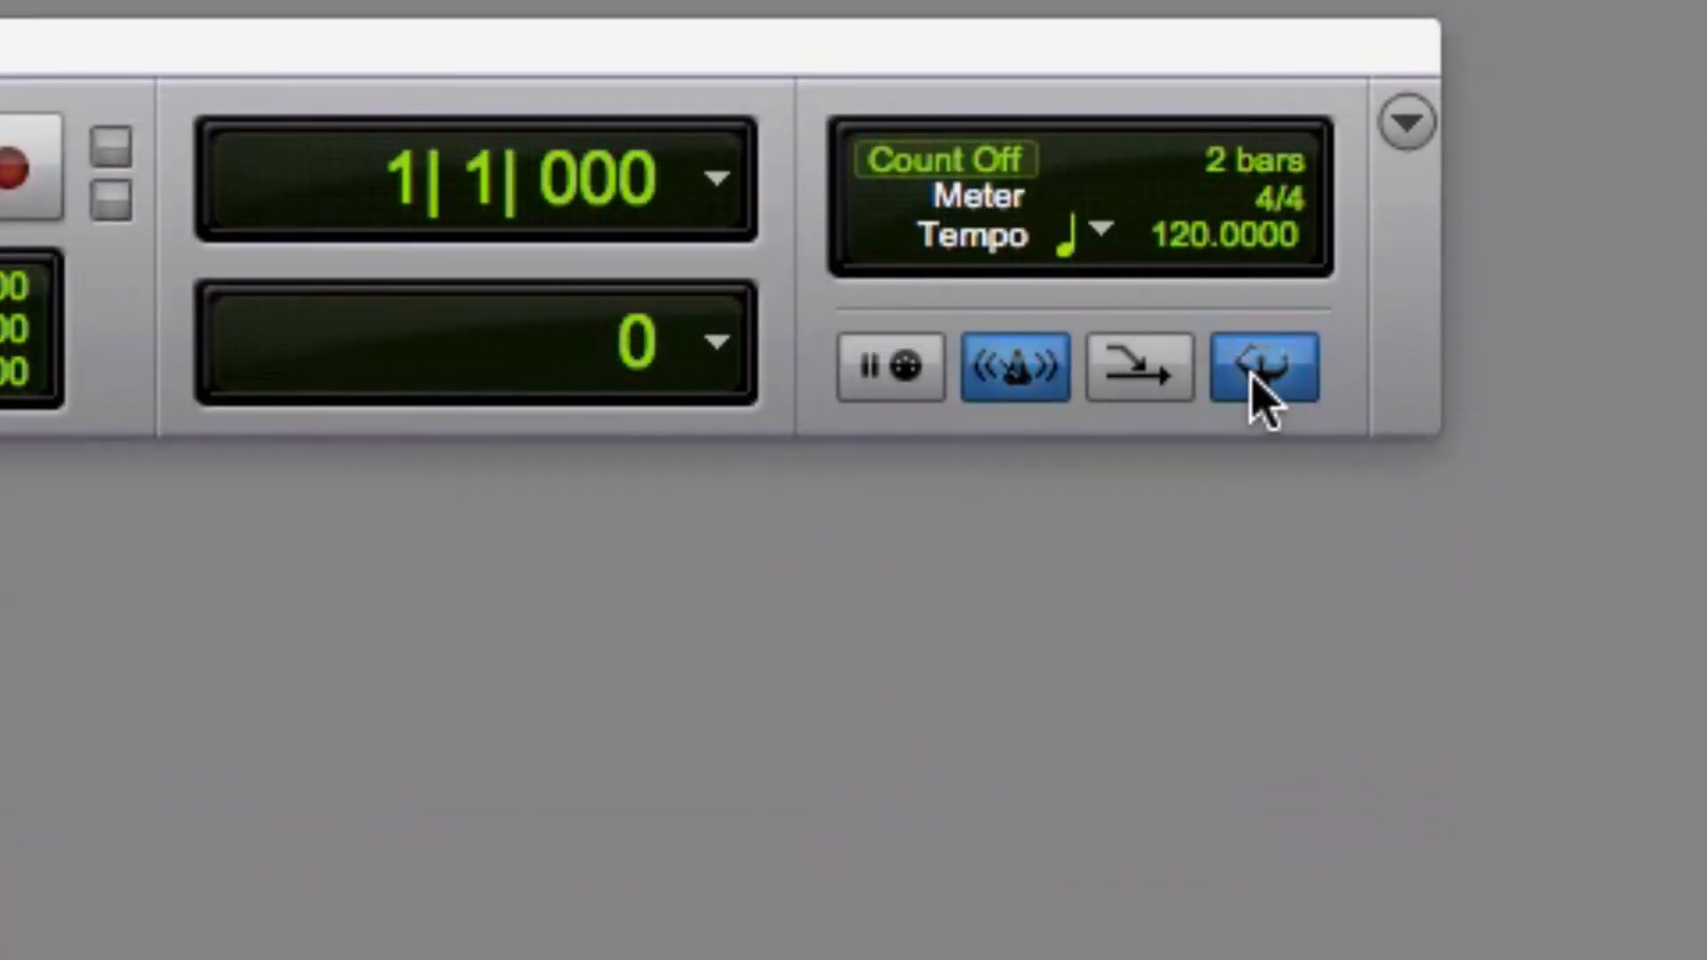
Turn off the conductor track and metronome and set the session tempo to 105 BPM
click(1253, 373)
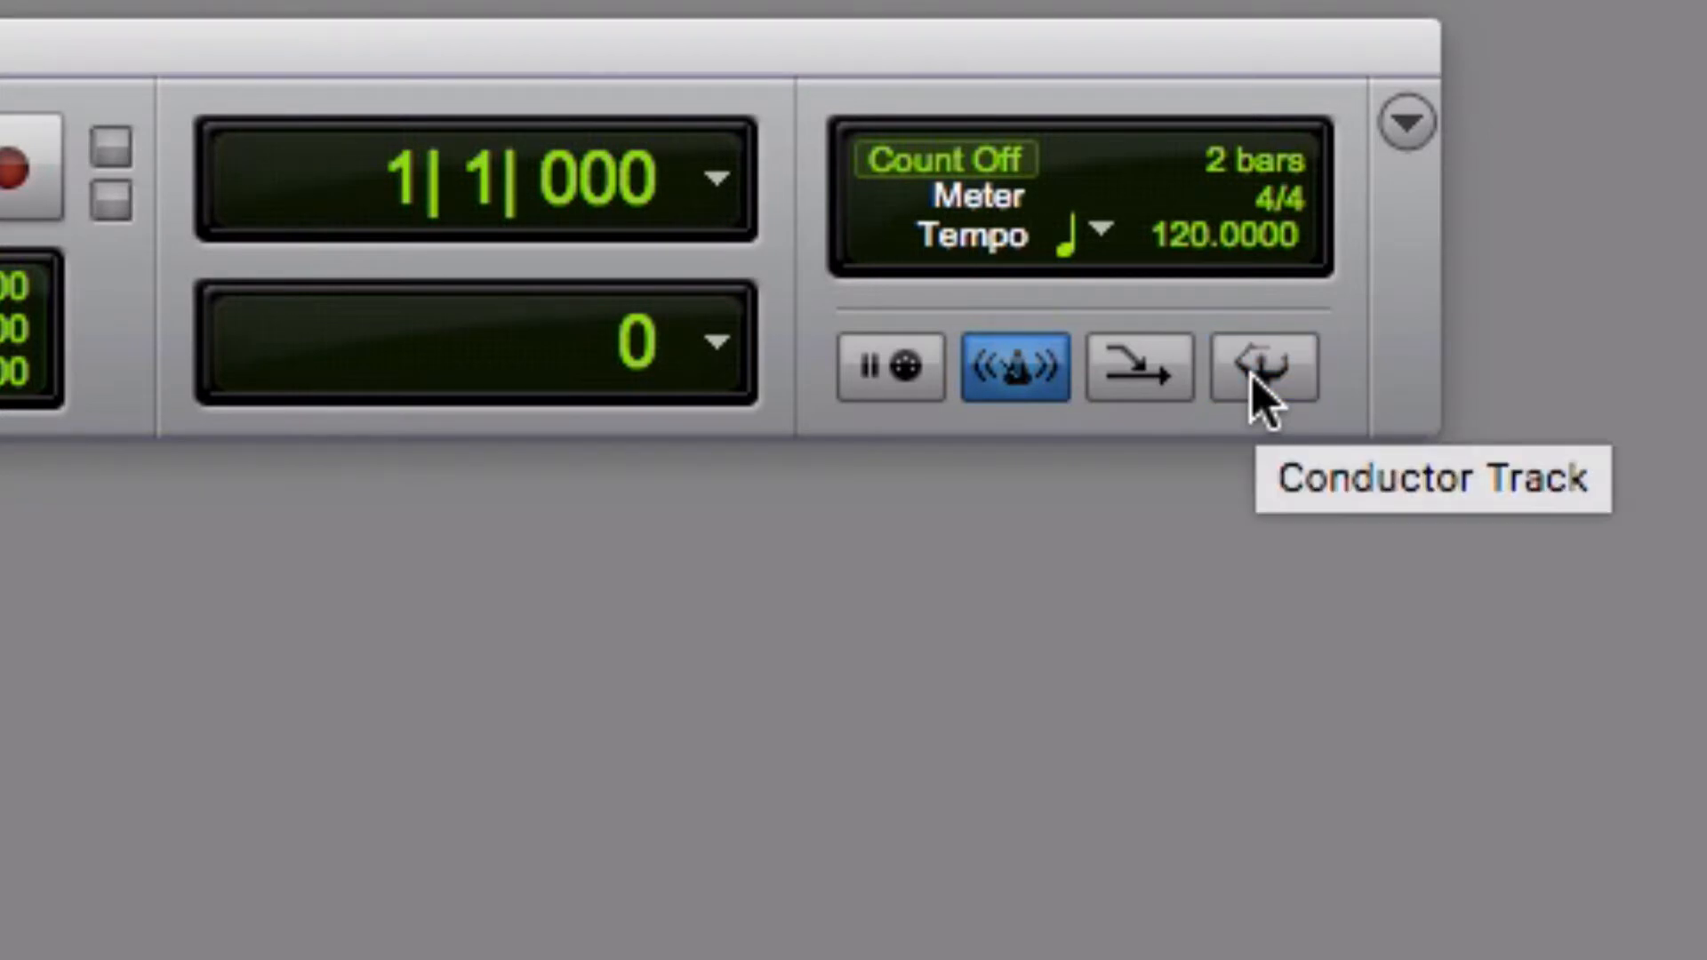
click(1011, 385)
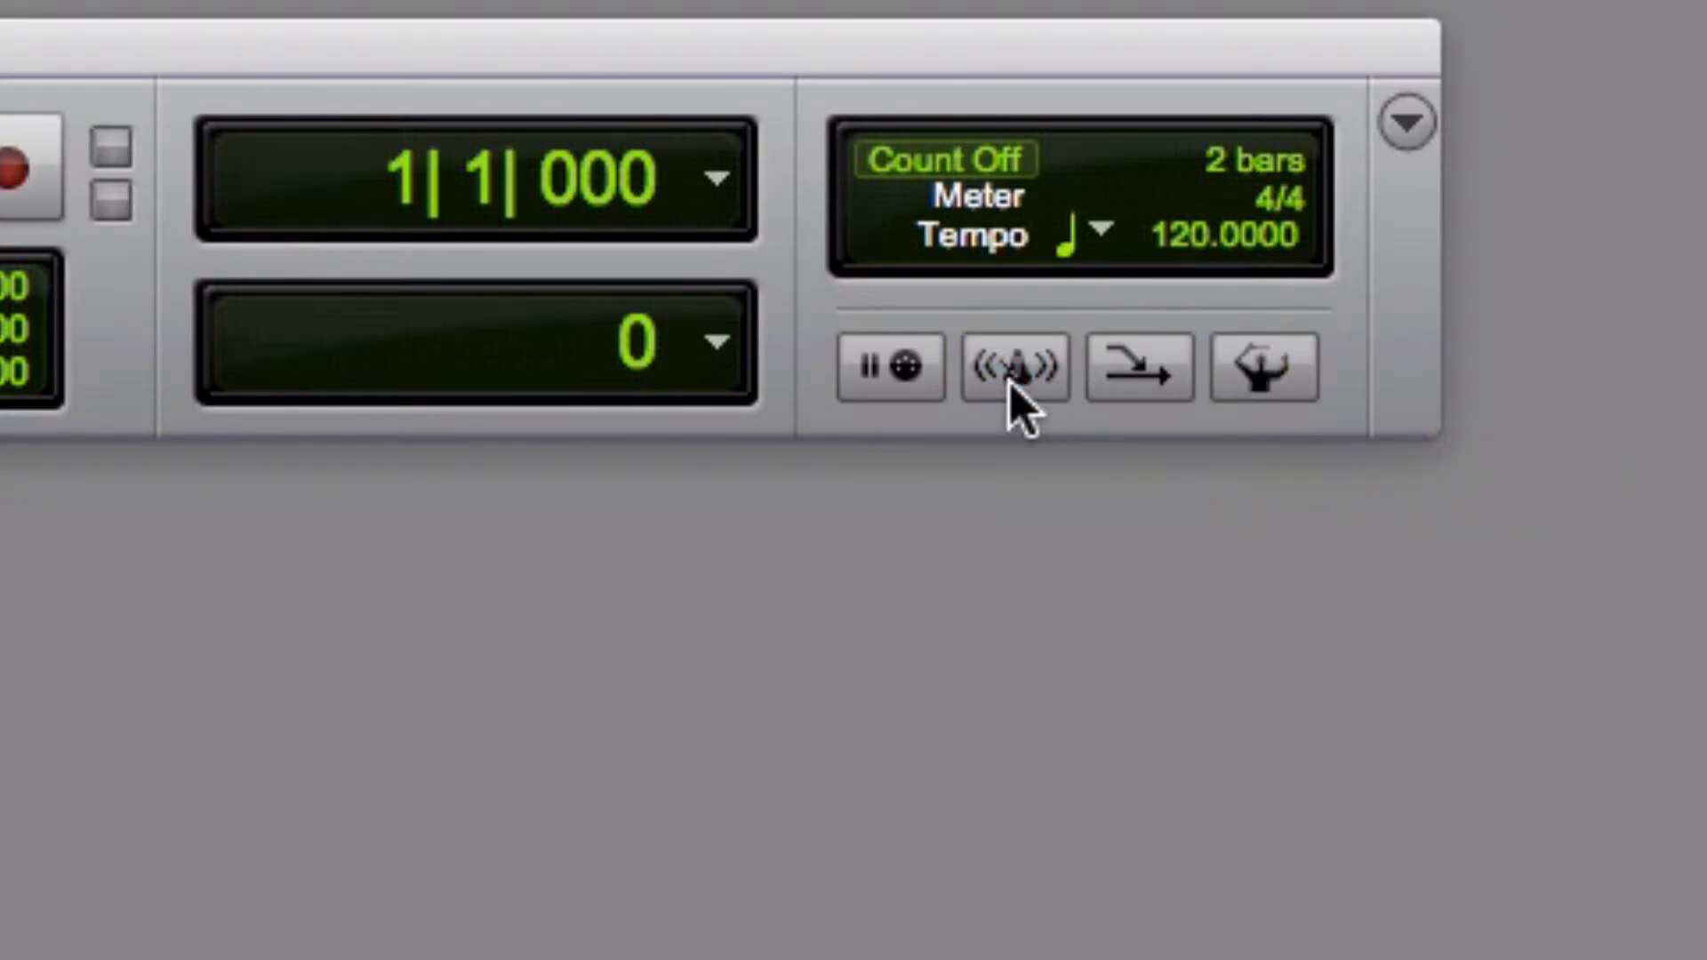
click(1185, 237)
text(105)
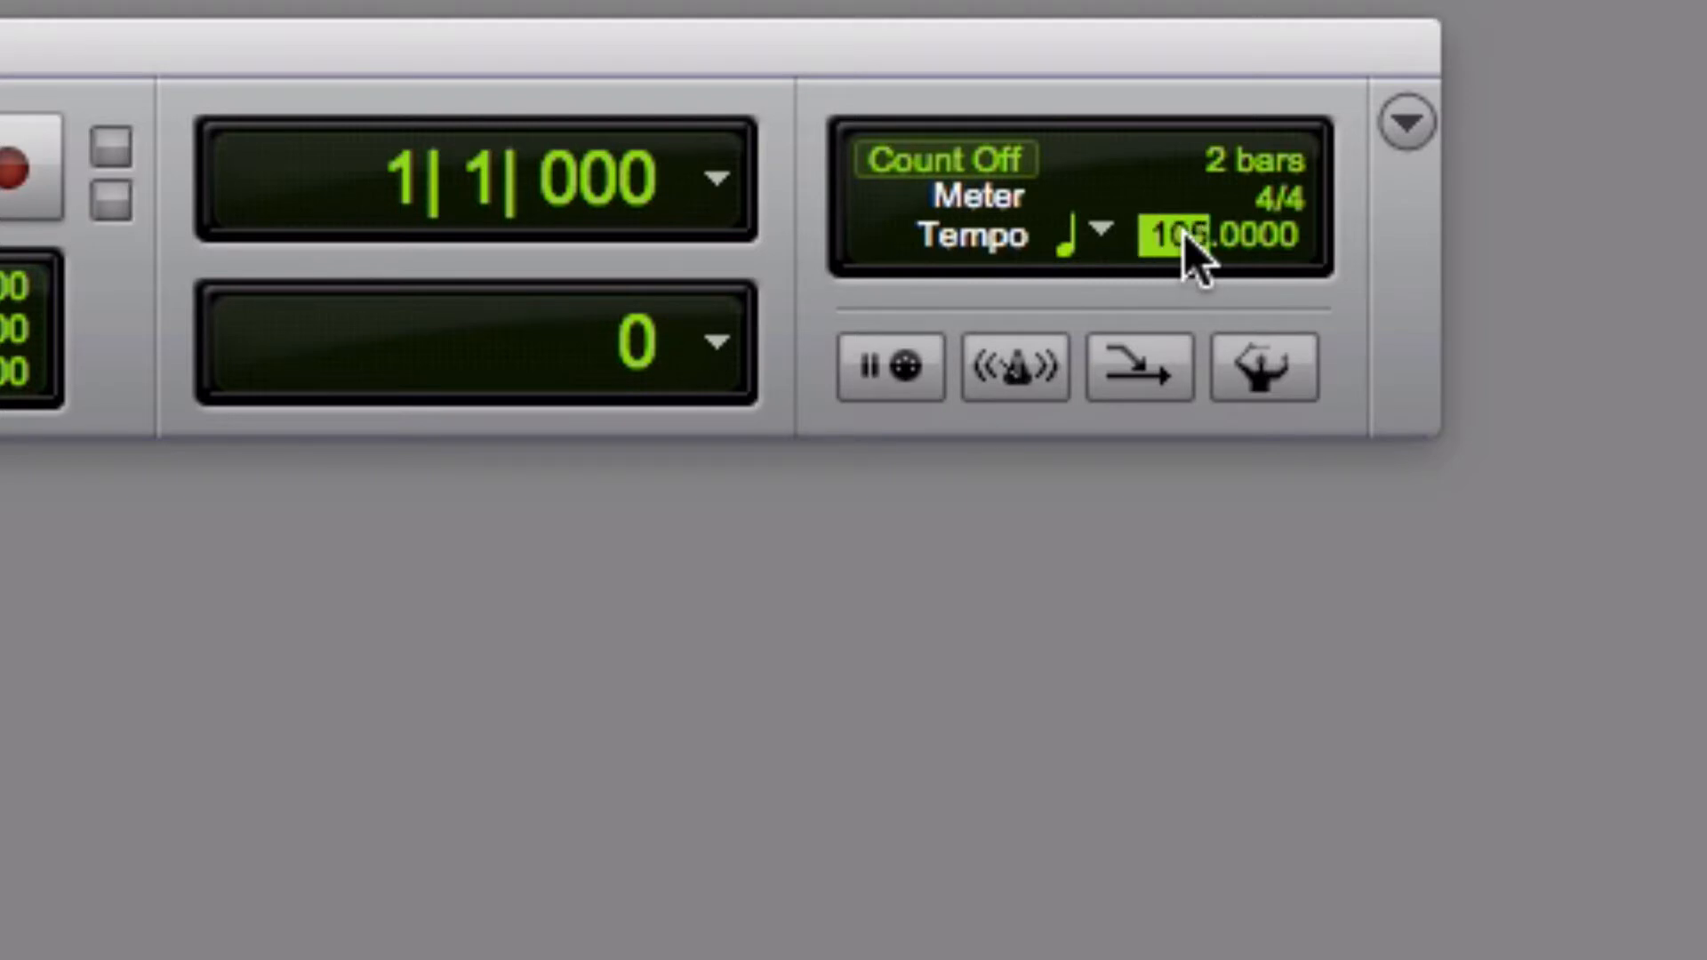
key(Return)
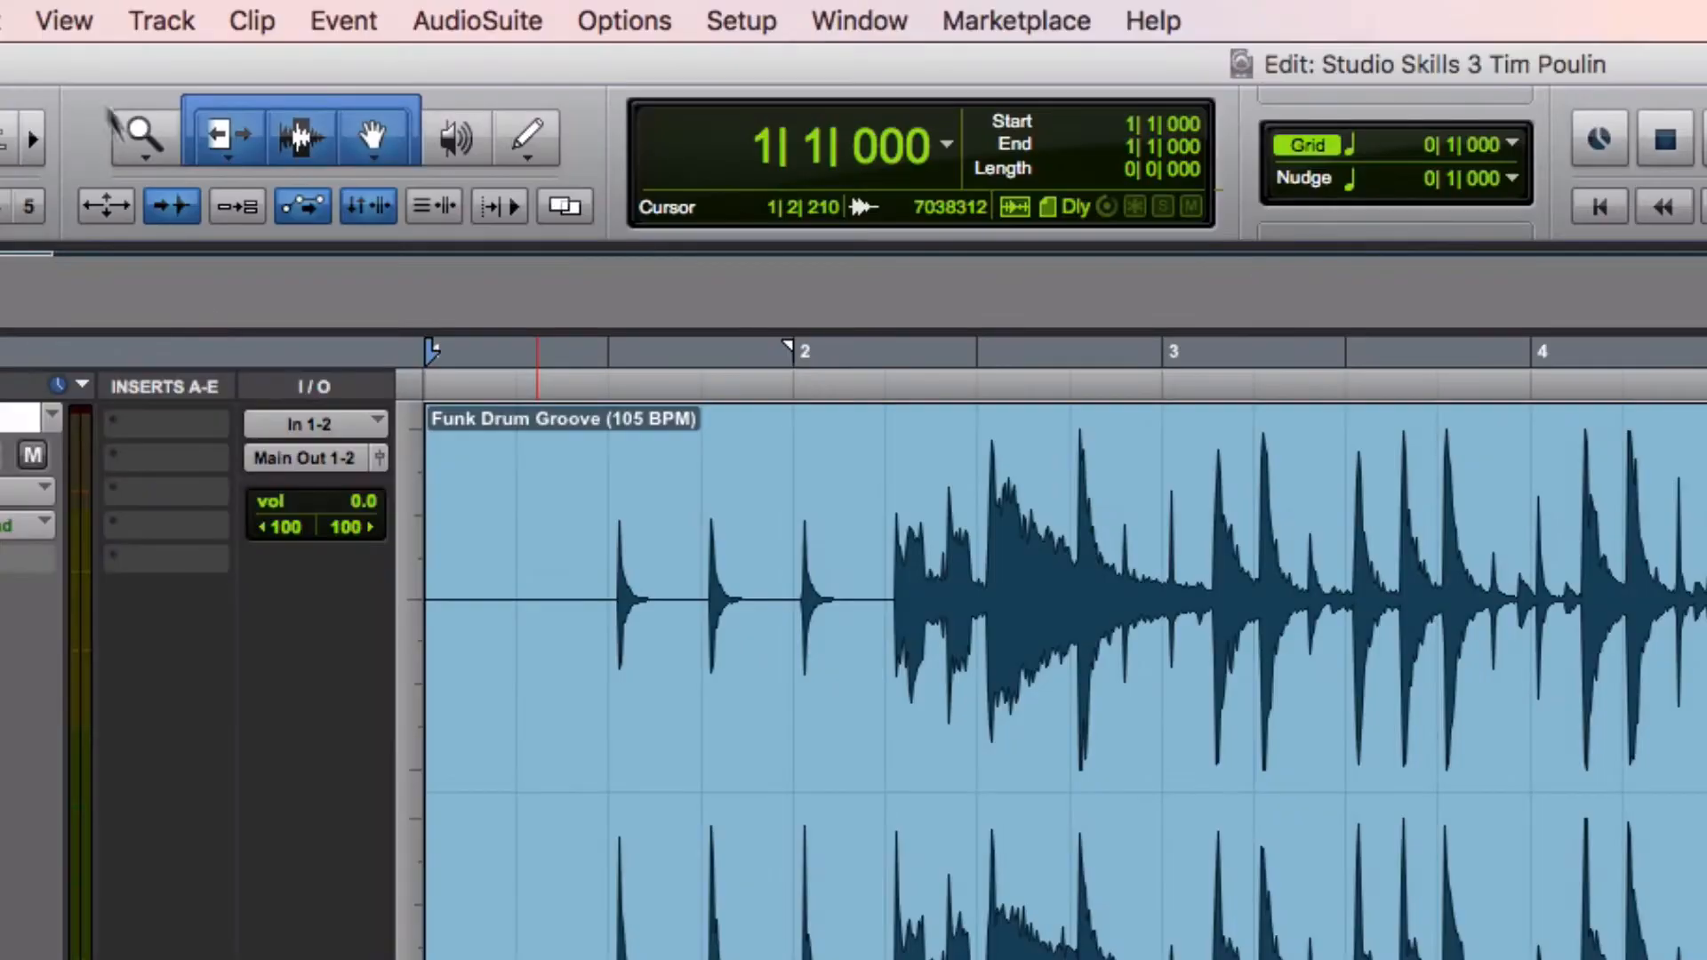
Set the rulers to Minimal and the main counter to Bars|Beats
click(62, 18)
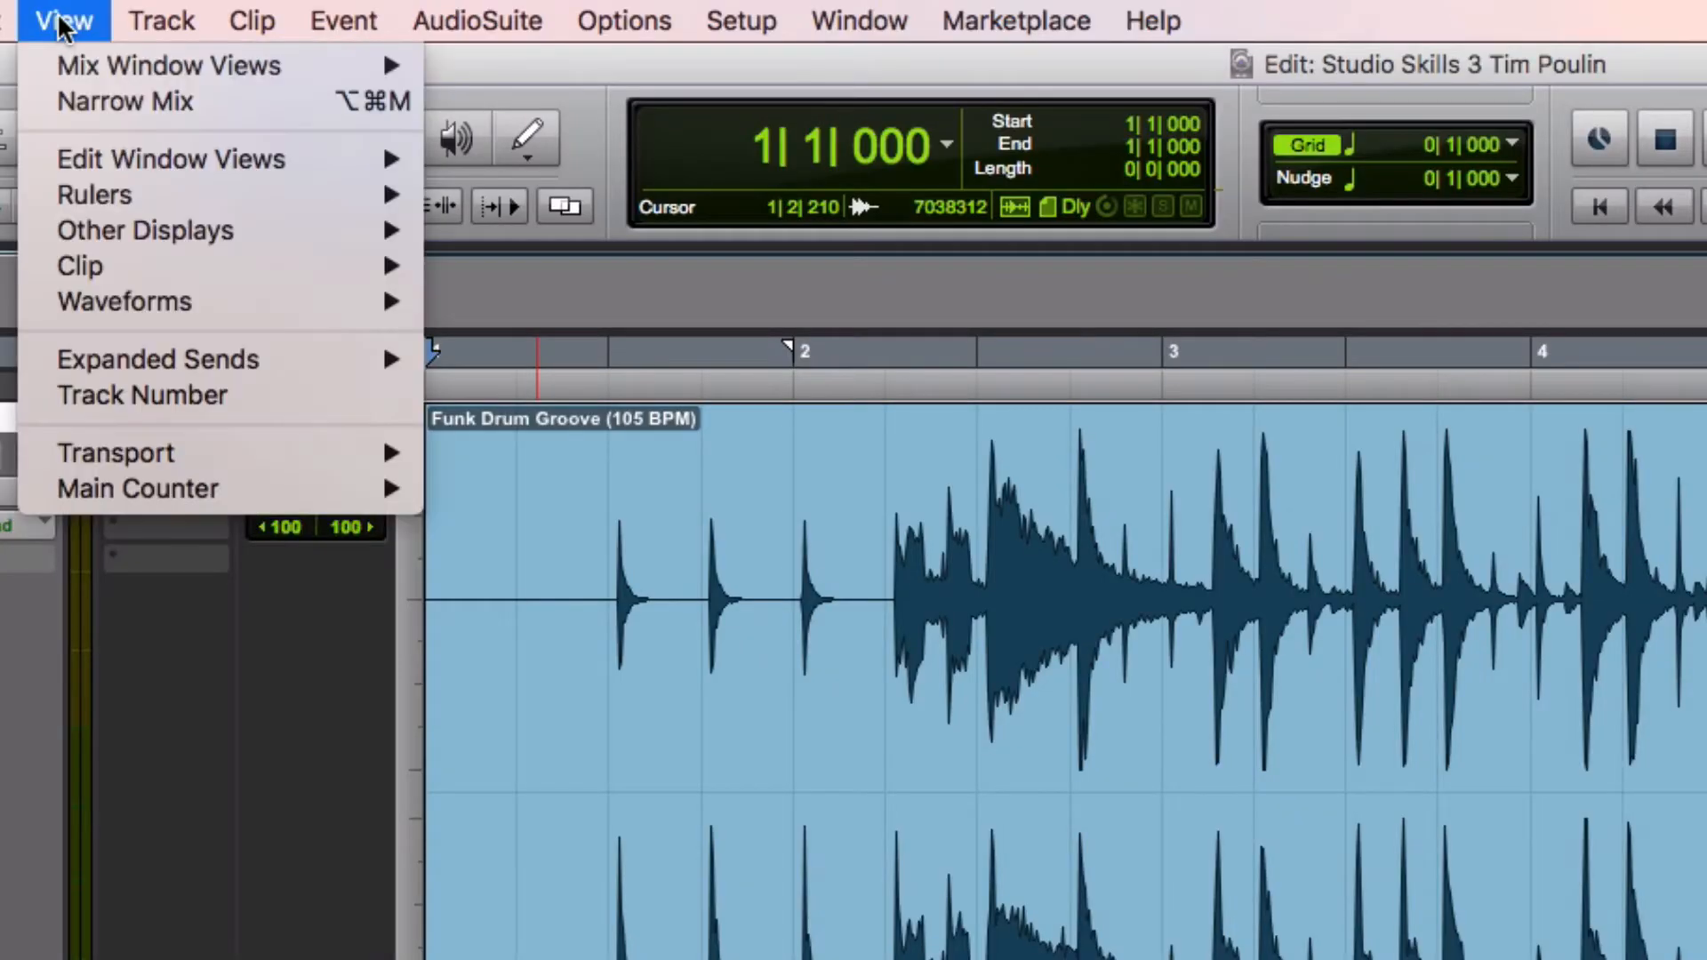
mouse_move(184, 191)
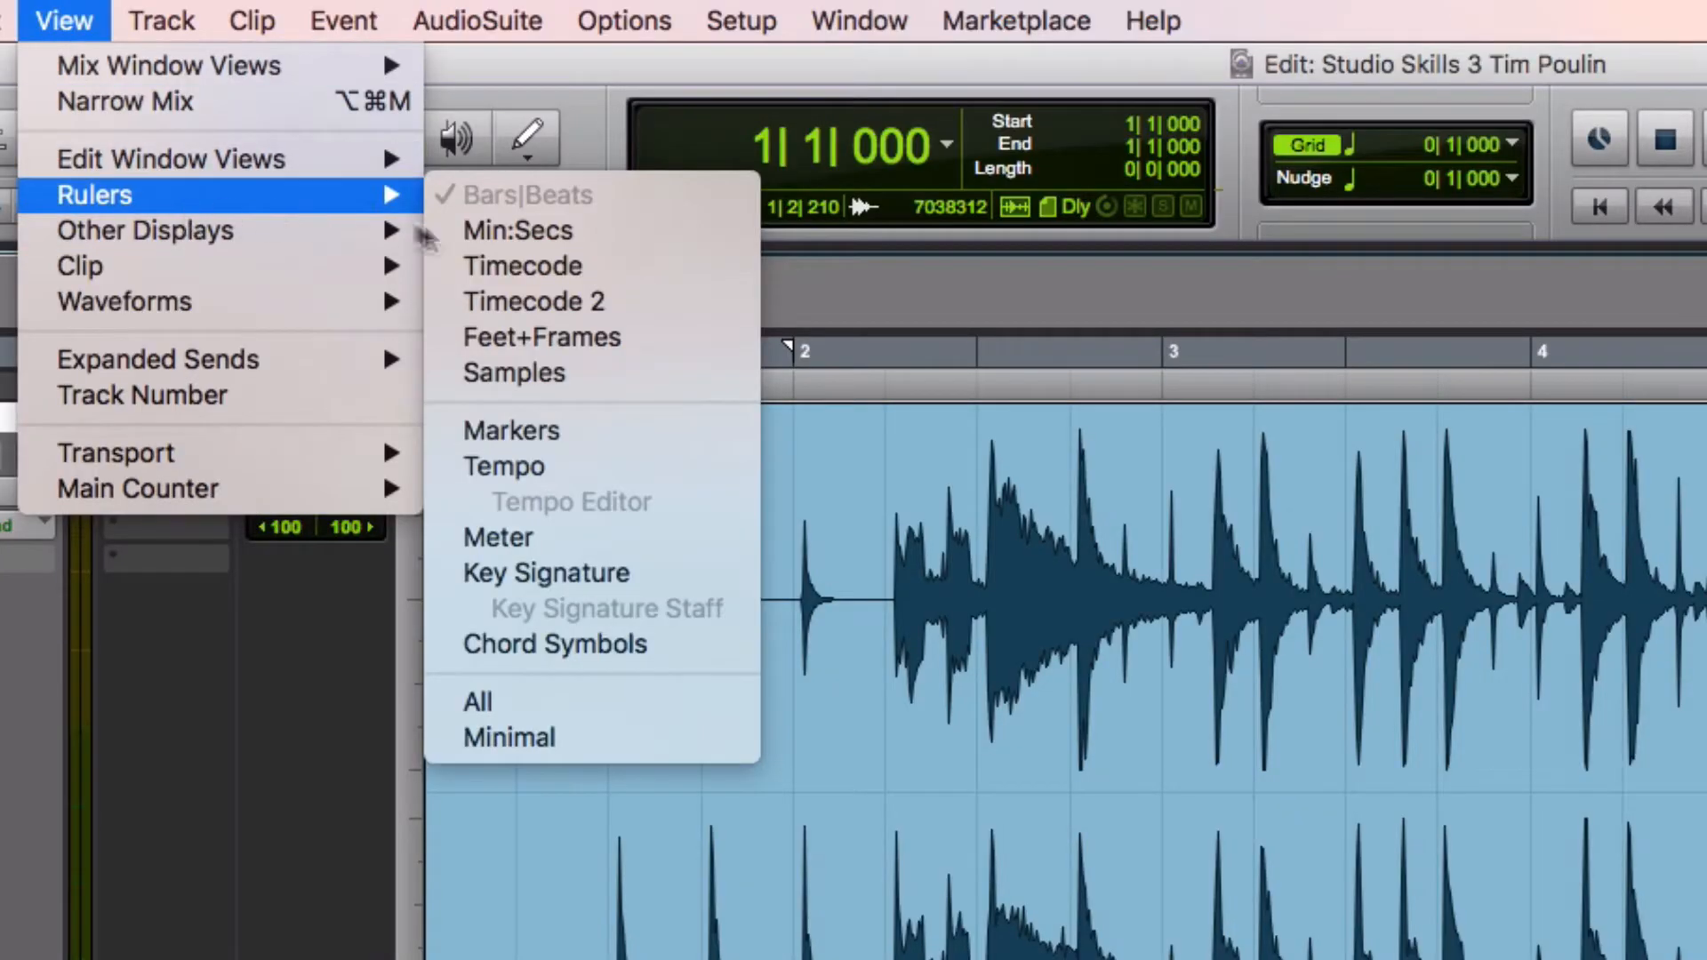
click(544, 750)
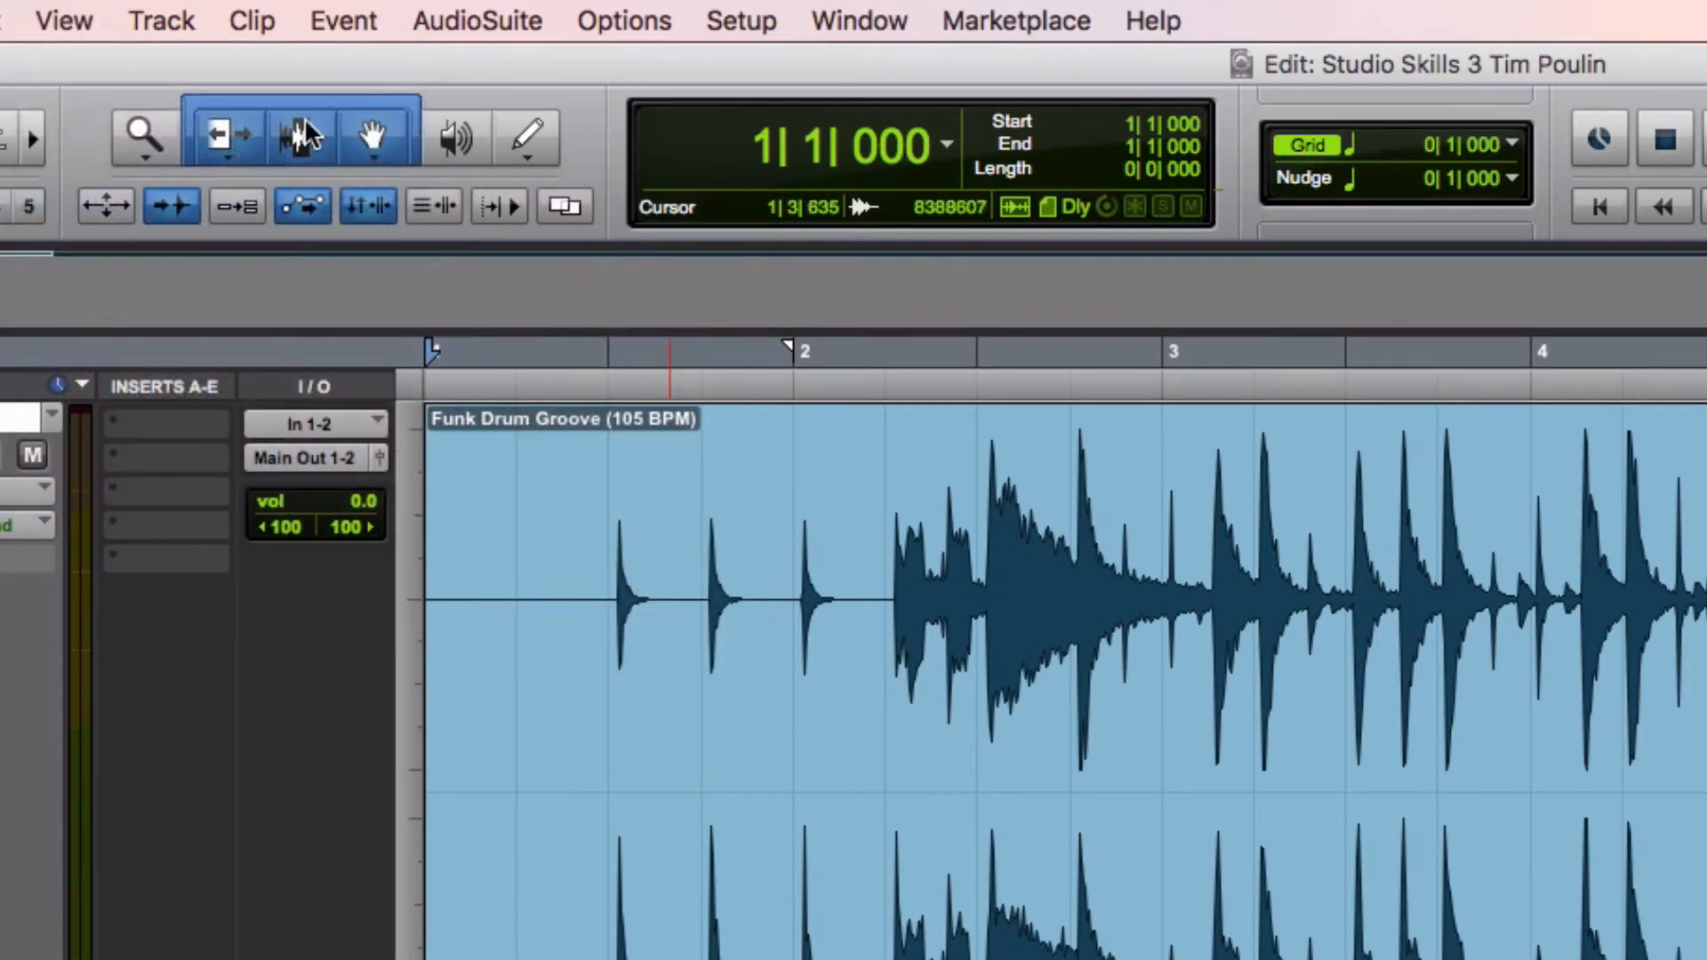
click(67, 20)
mouse_move(243, 491)
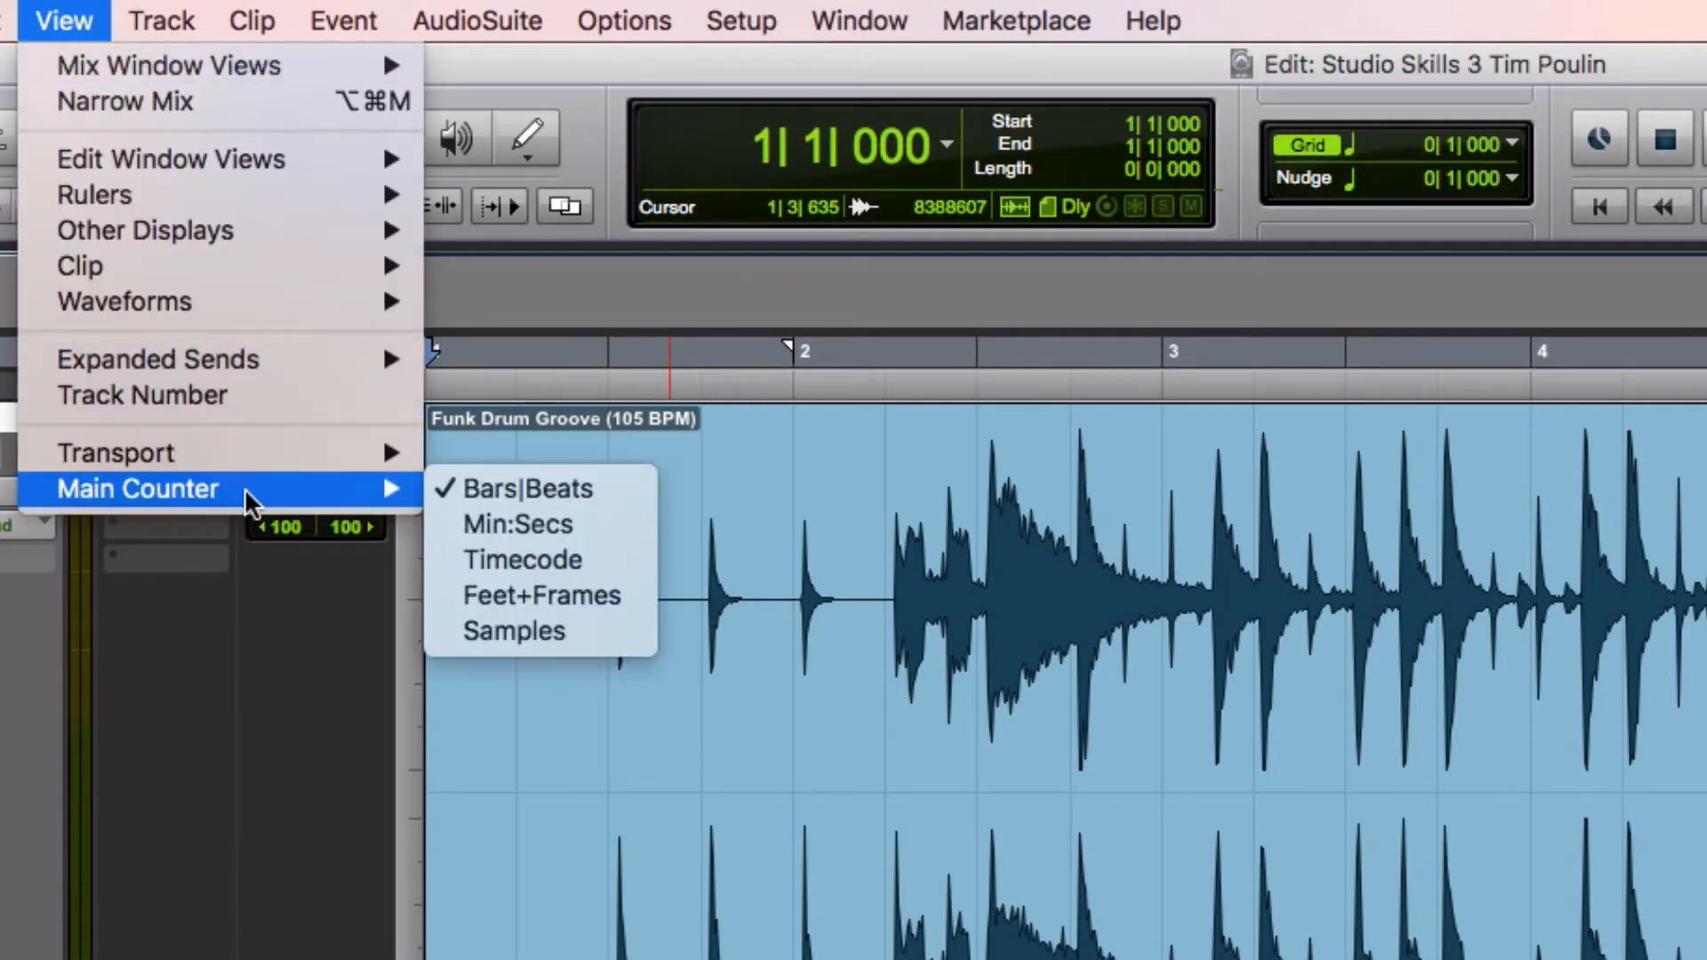
click(507, 491)
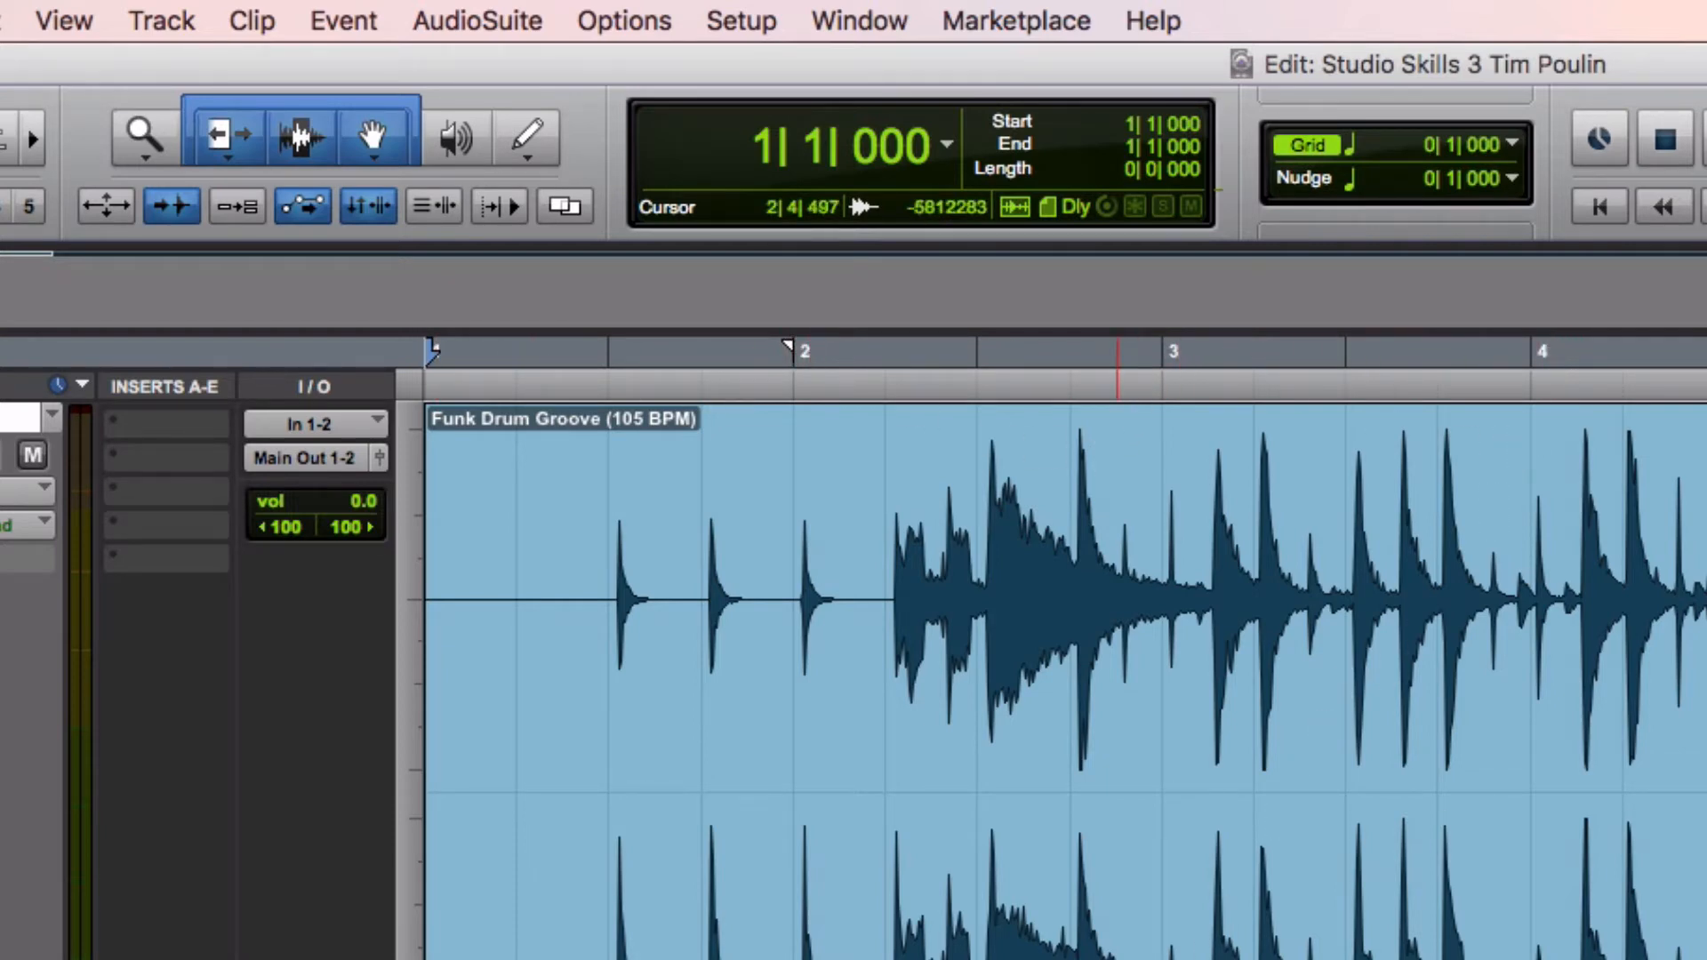
Check the instruction about the tab to transients button
key(super+Tab)
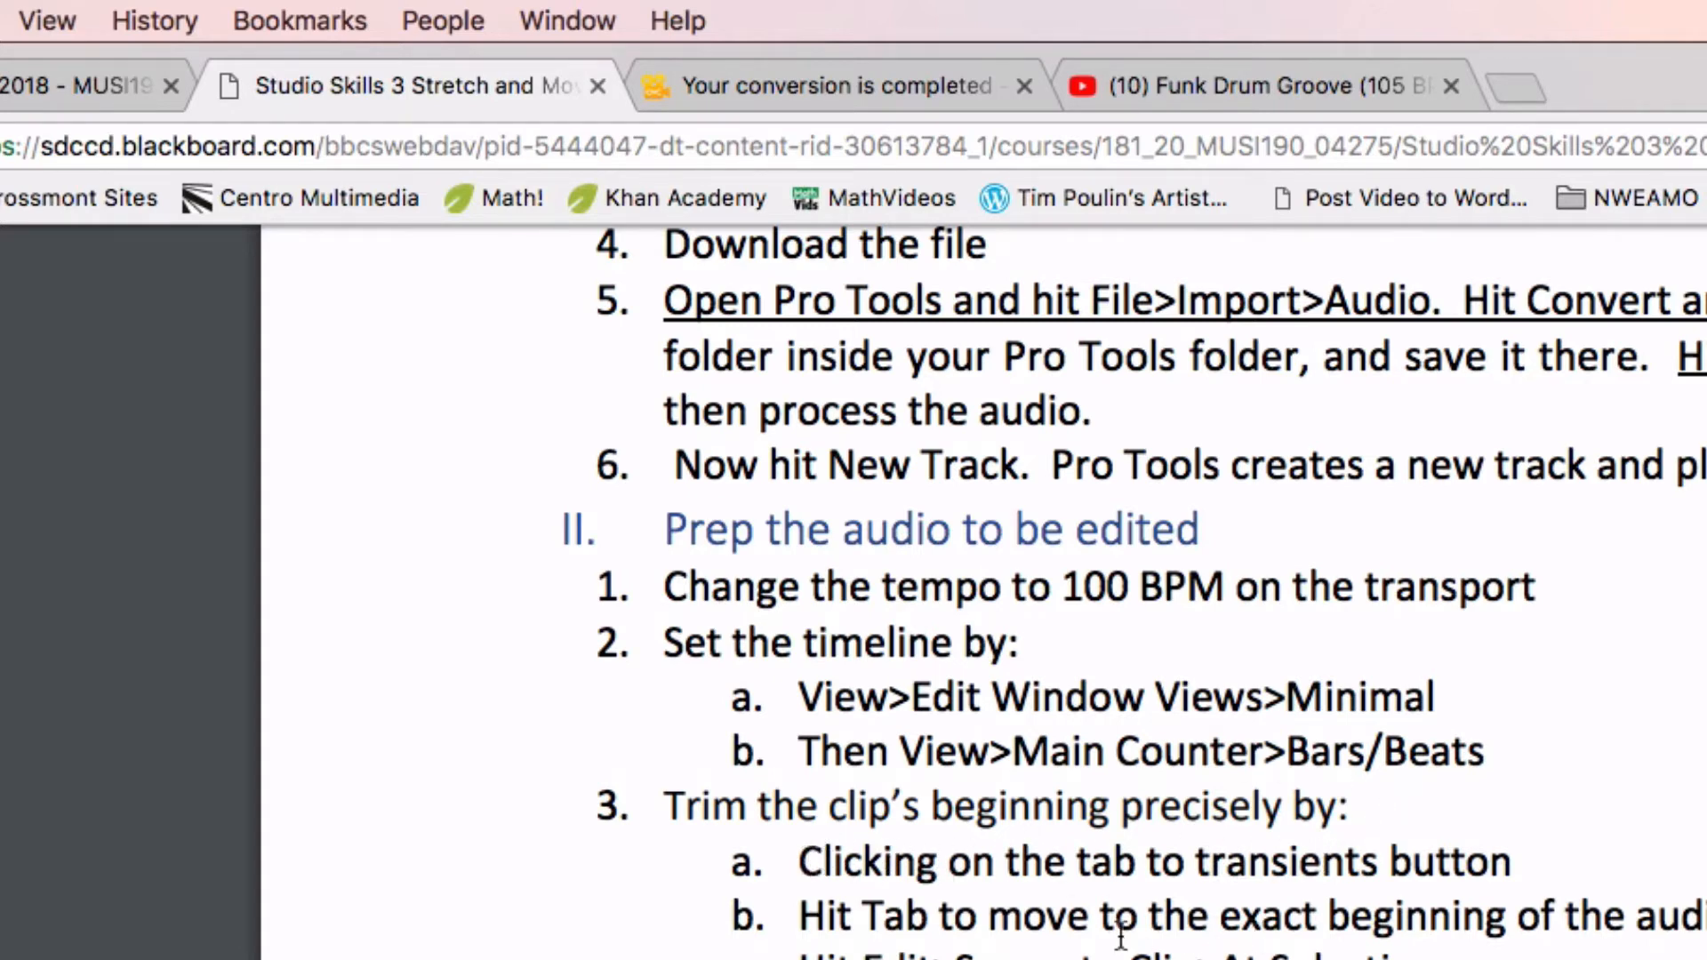
drag(1078, 861, 1360, 868)
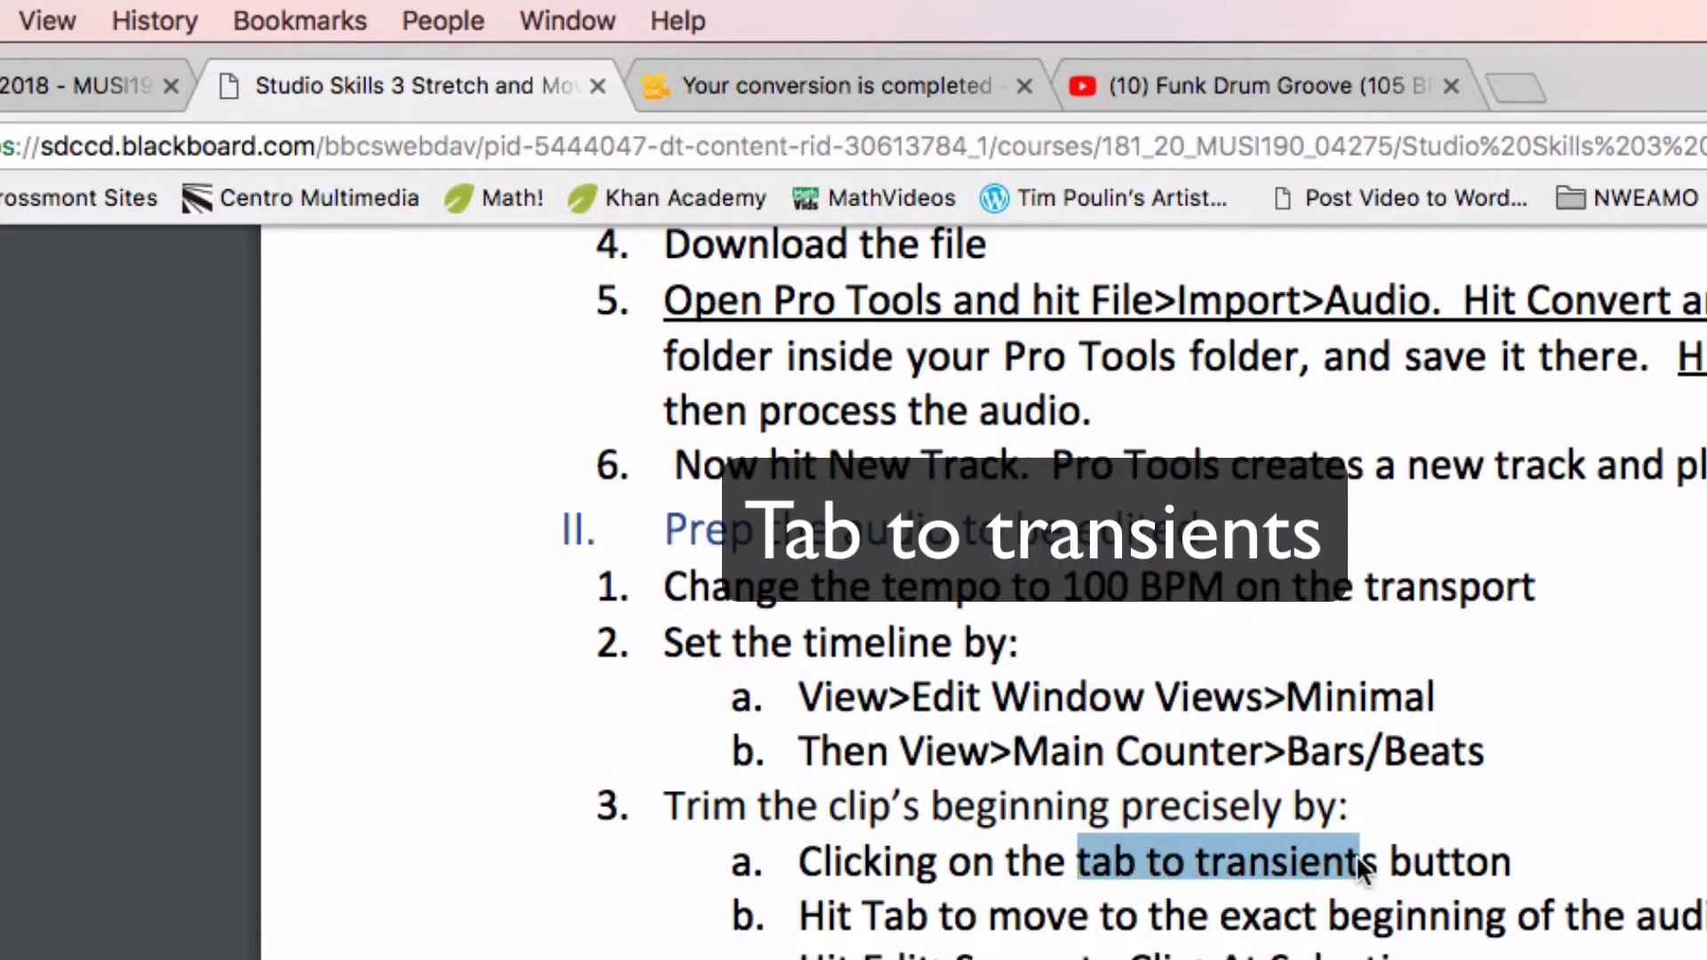
click(1376, 861)
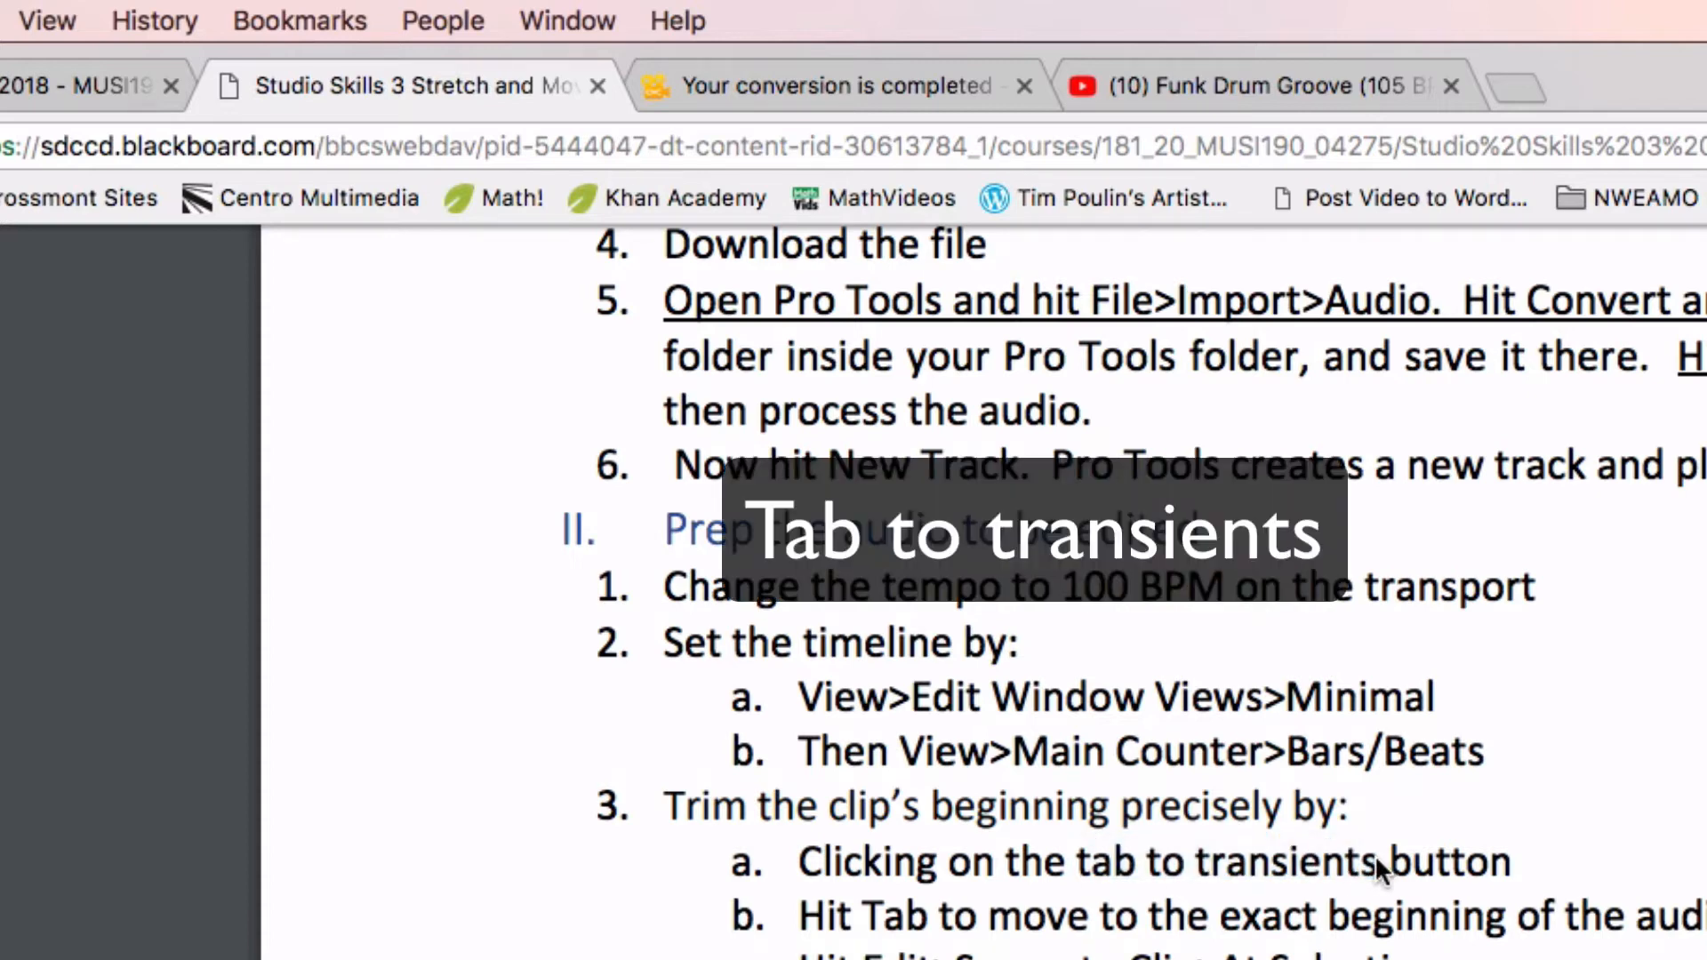
key(super+Tab)
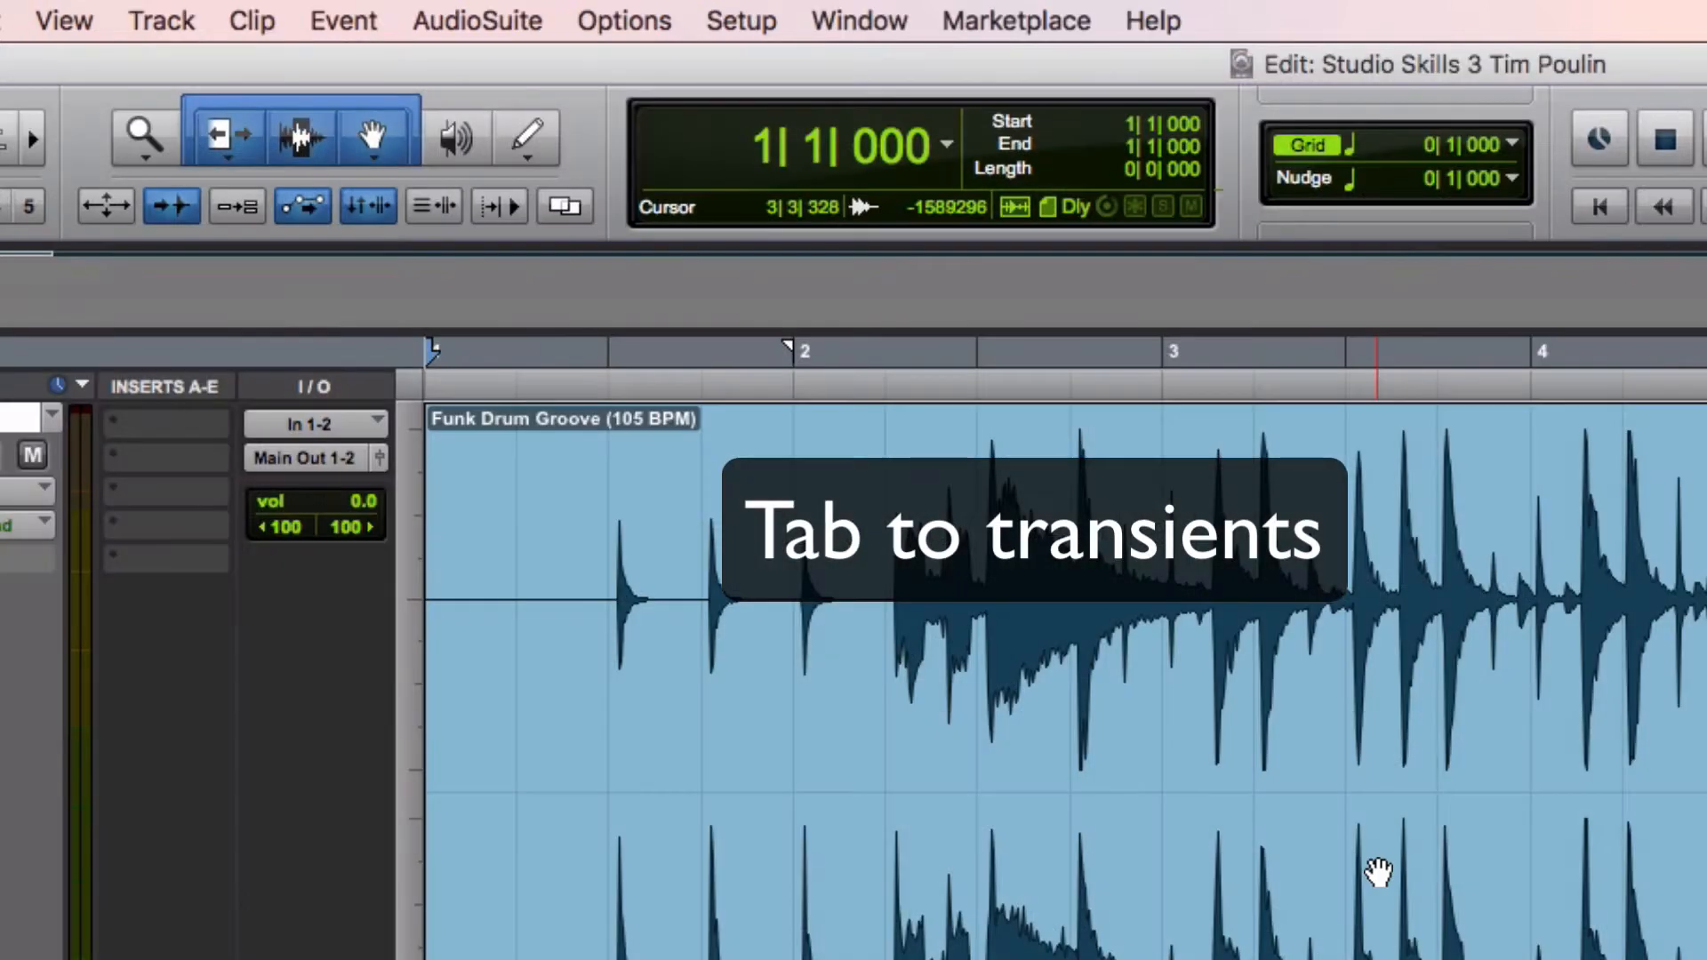
Enable Tab to Transients and jump the cursor to the clip's first transient
click(162, 201)
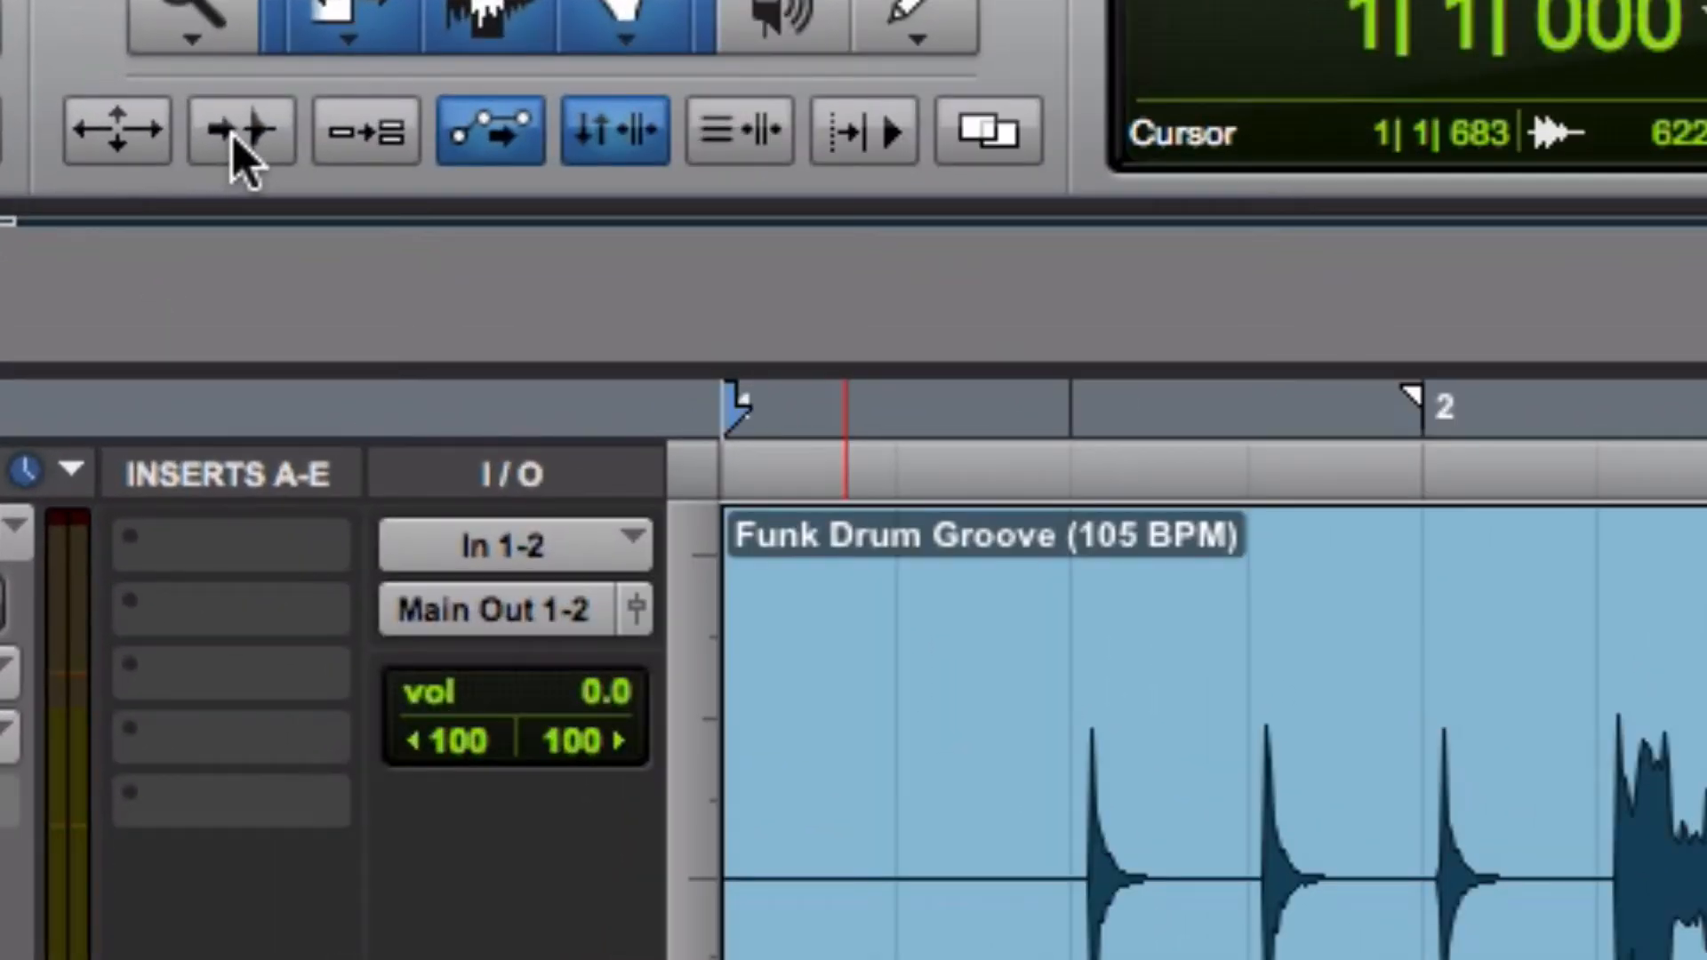
click(241, 132)
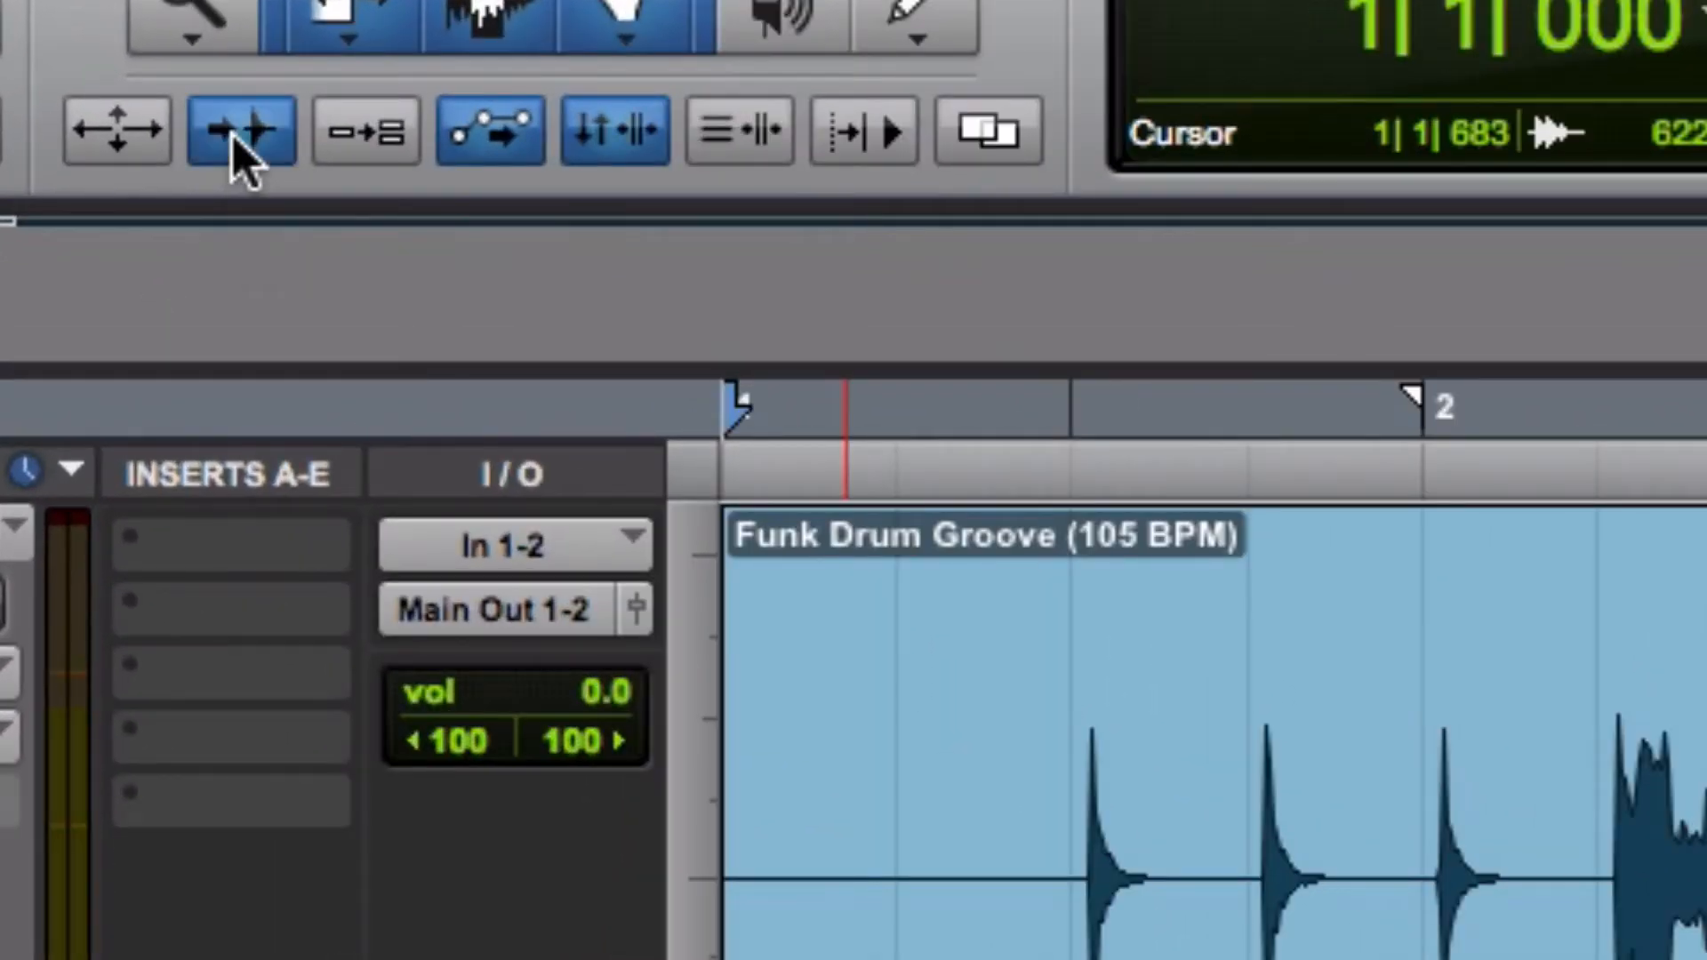
key(Tab)
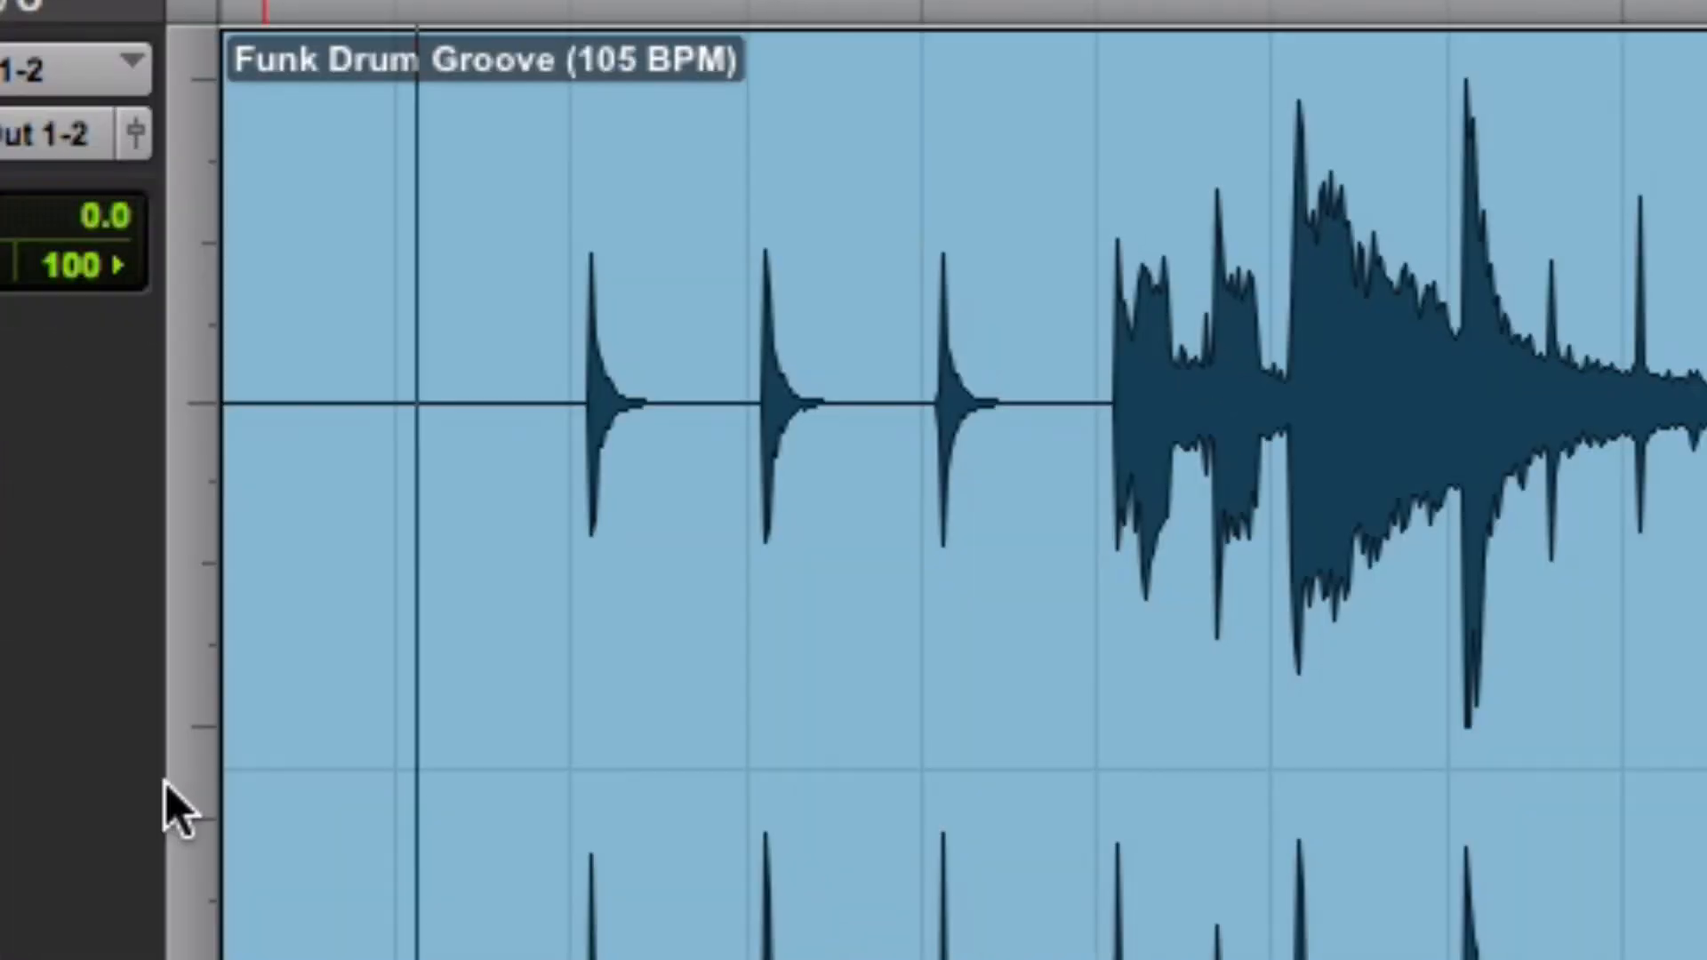
Step the cursor through the clip's transients, check the assignment instructions, and audition playback
key(Tab)
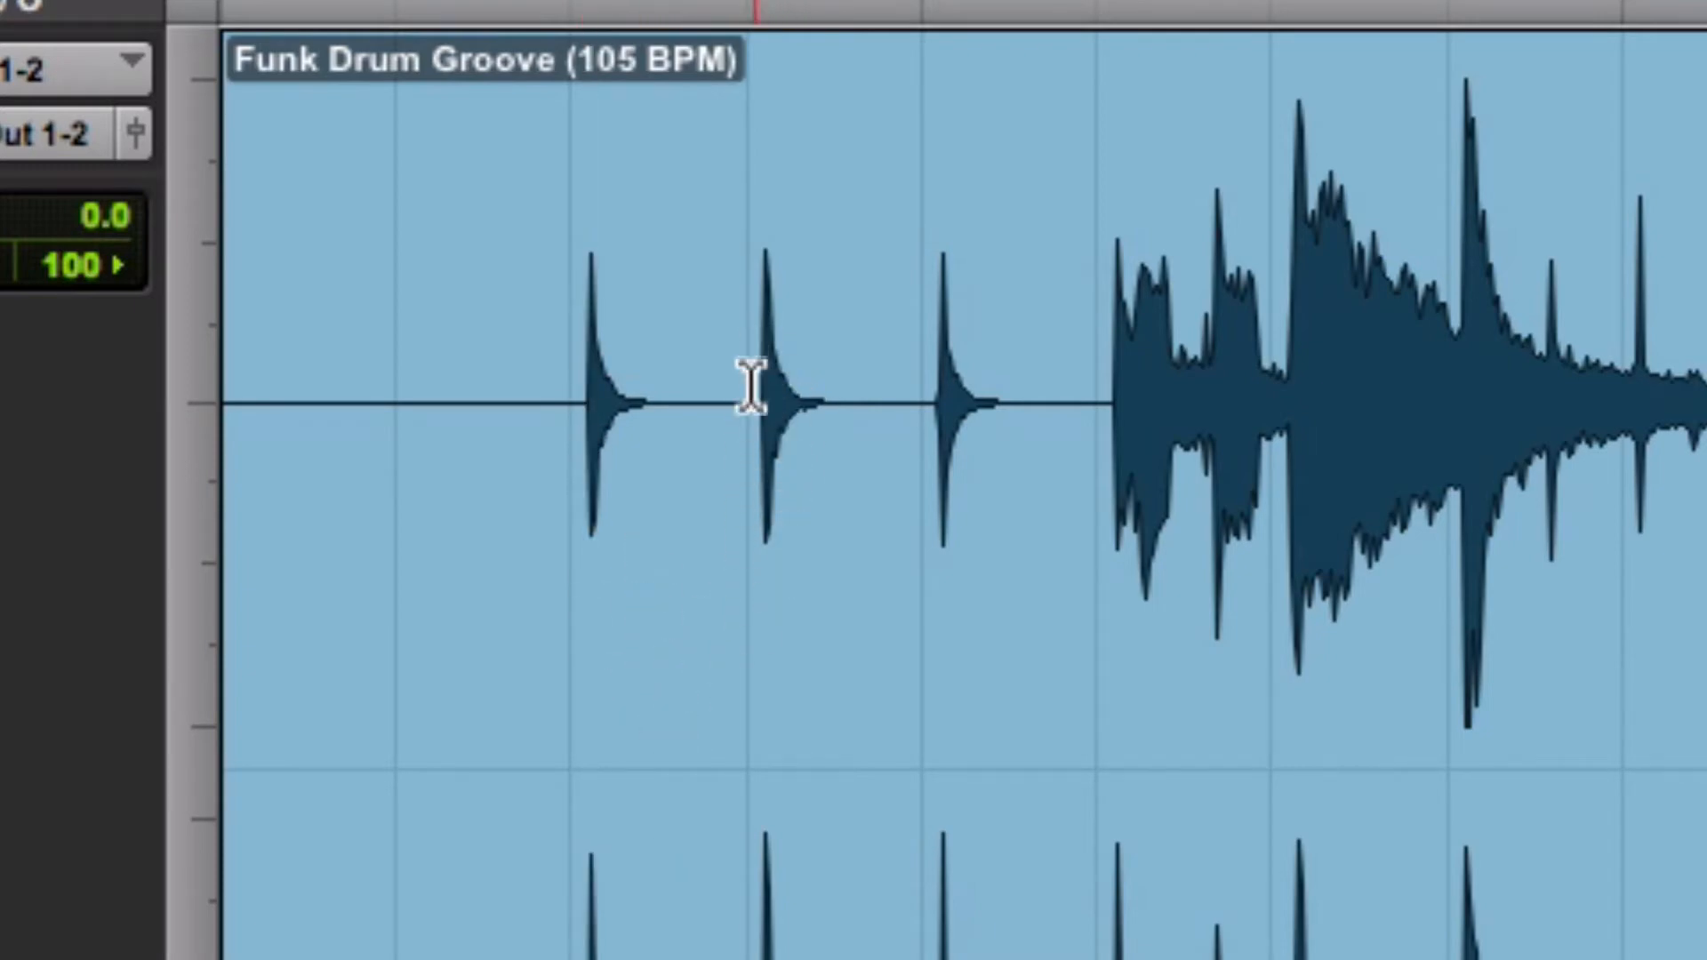
click(766, 436)
key(Tab)
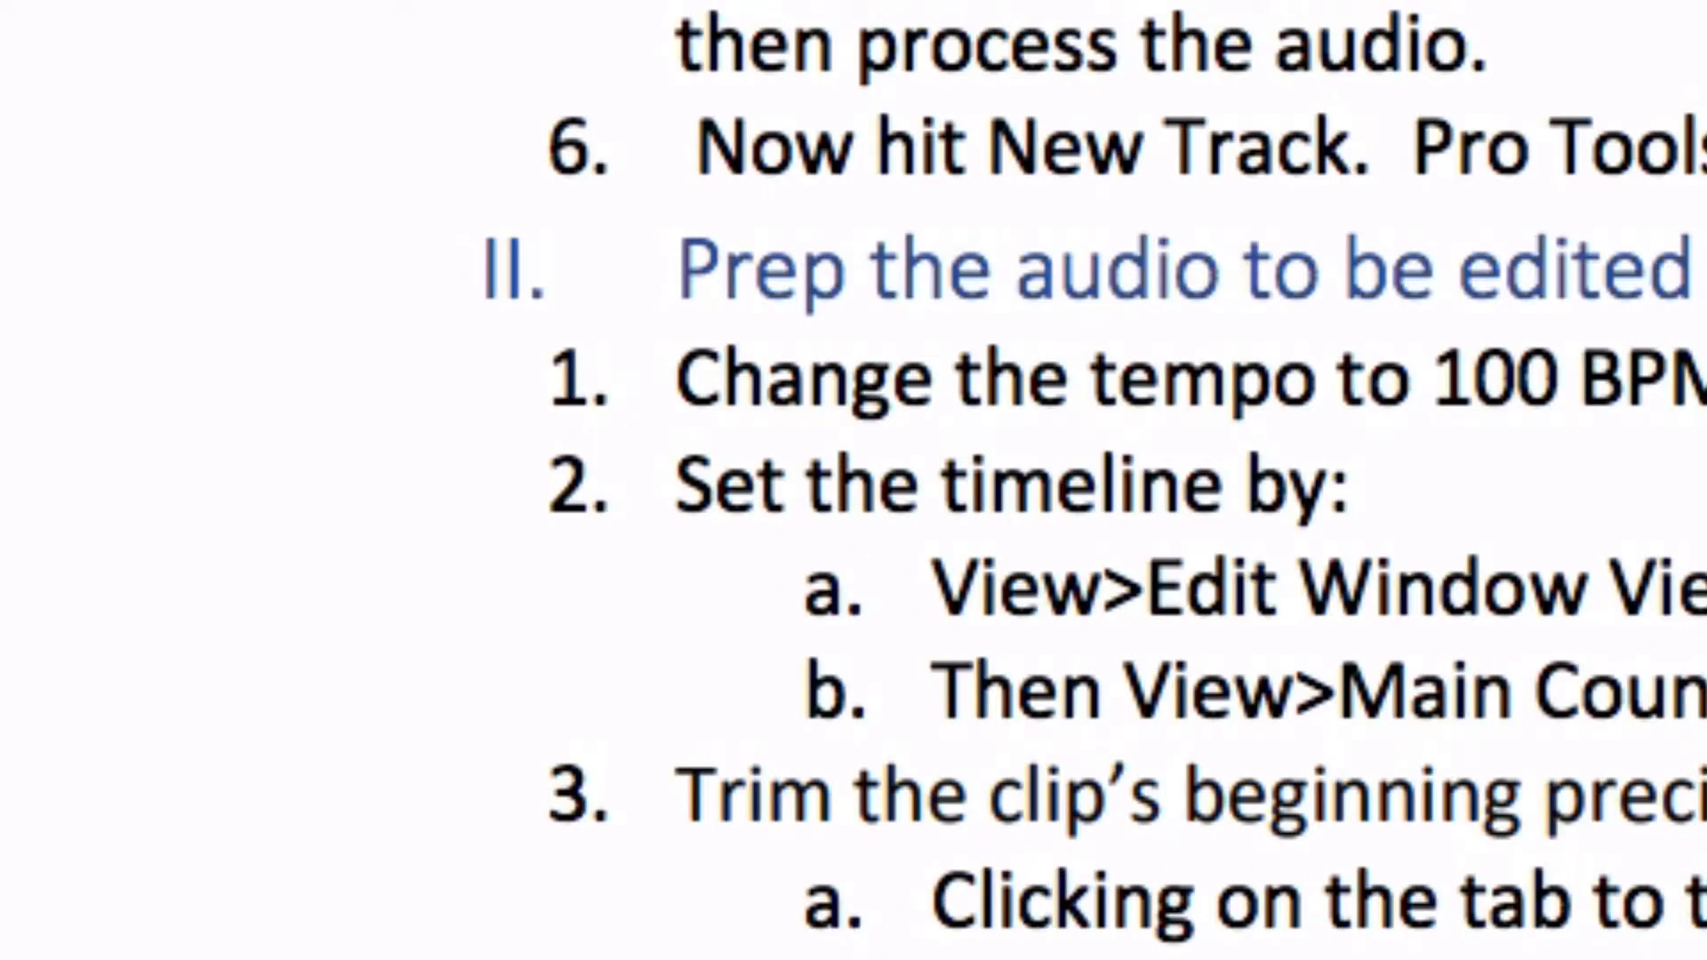
drag(1510, 959, 1706, 959)
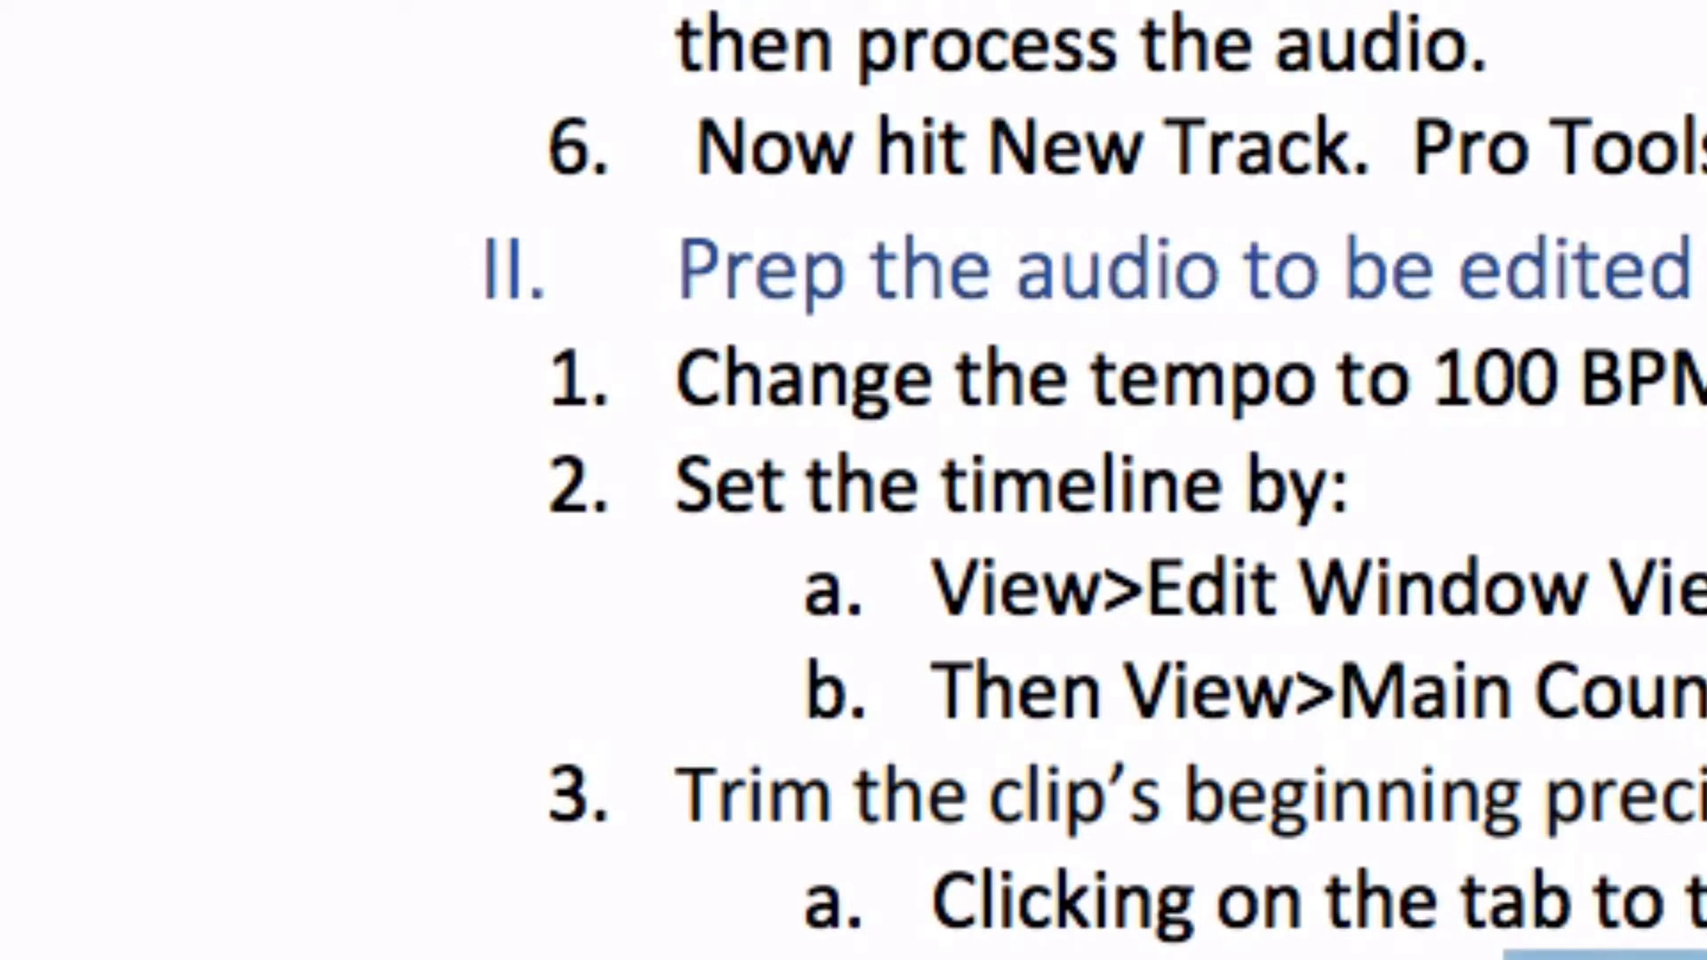
click(1601, 958)
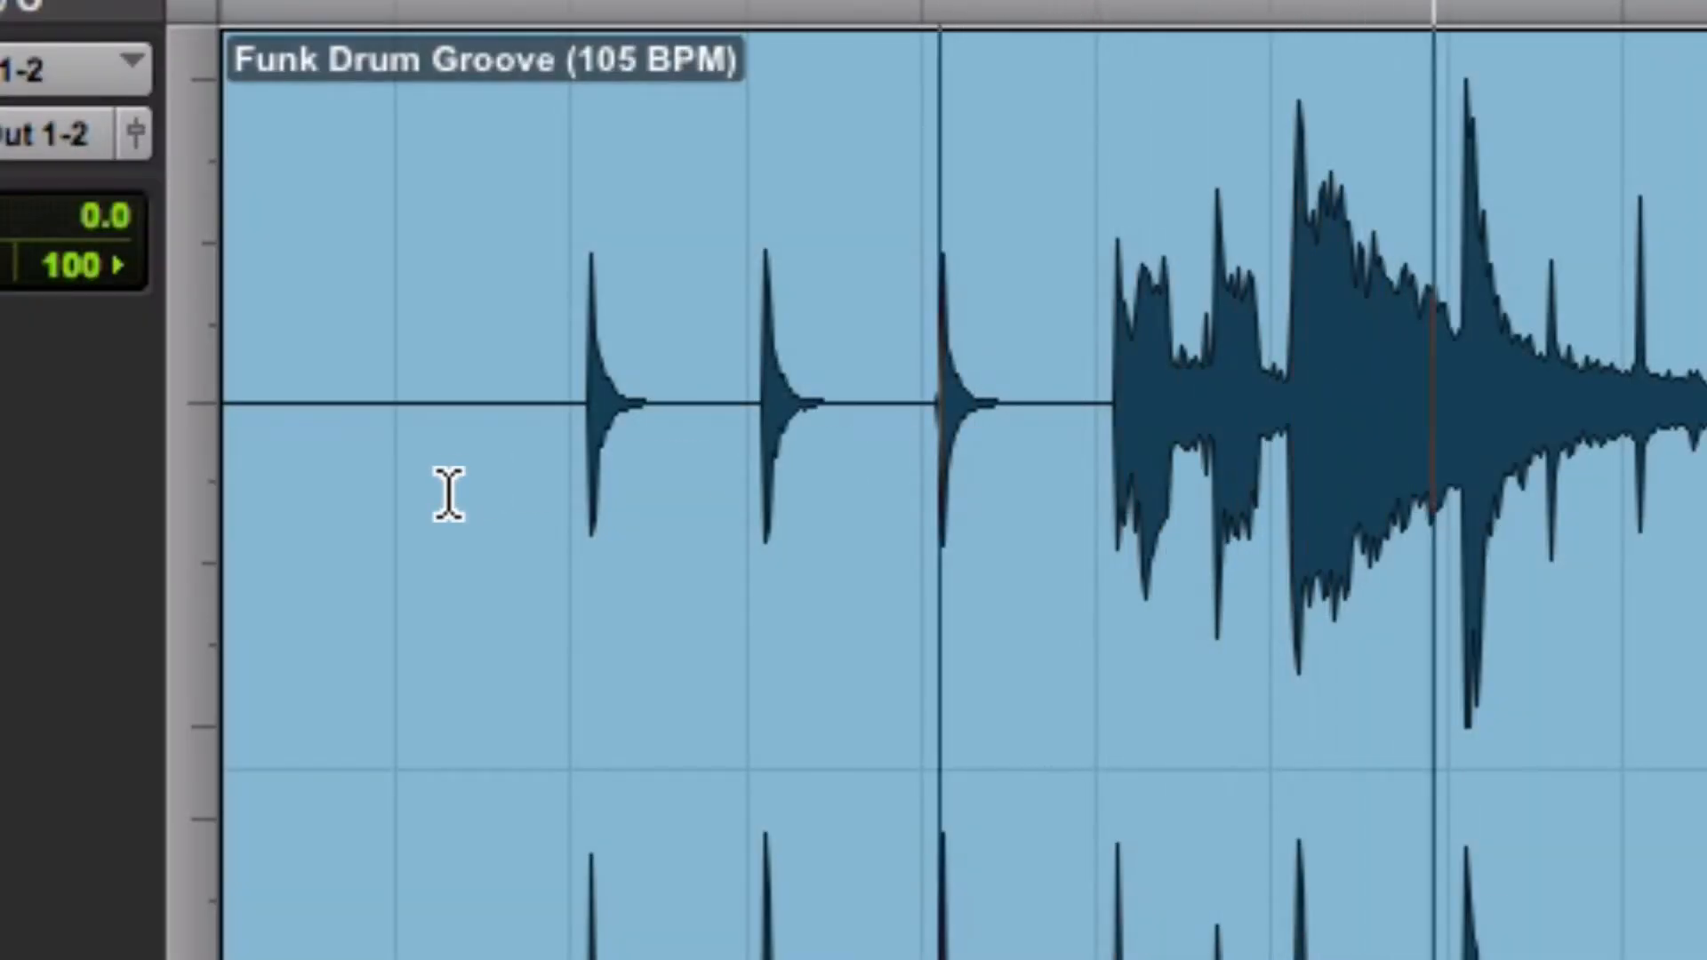
key(space)
click(464, 418)
key(space)
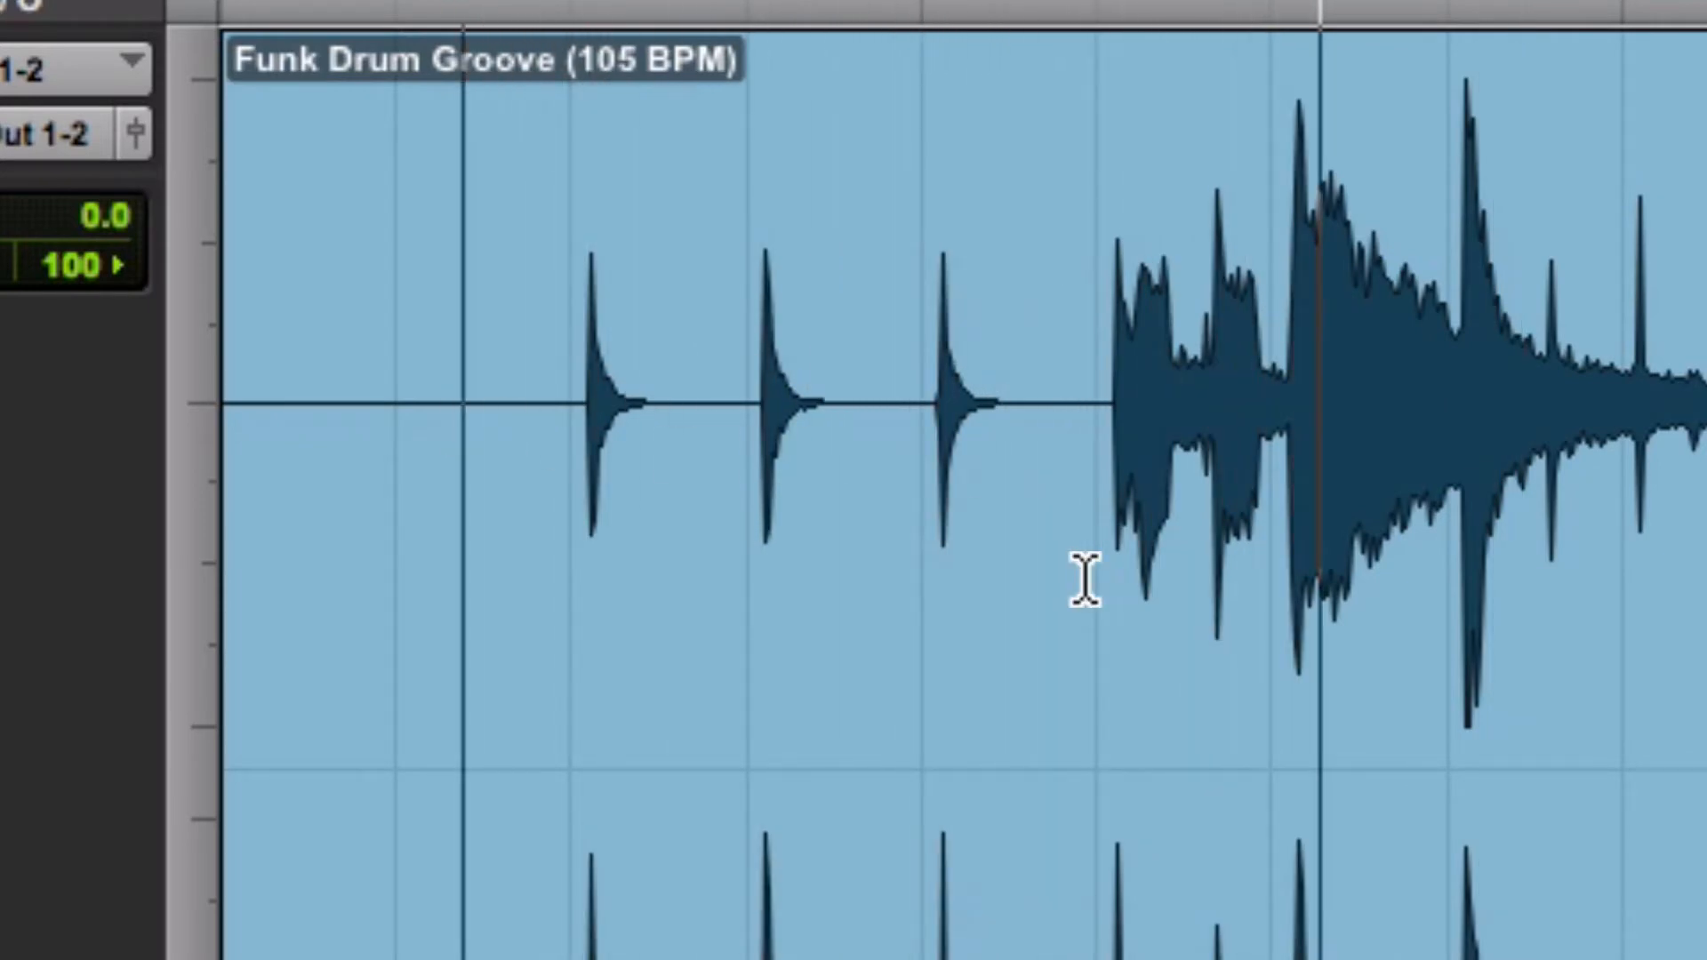
Zoom in, place the cursor on the groove's first loud downbeat transient near 2|3, and separate the clip there
click(1250, 418)
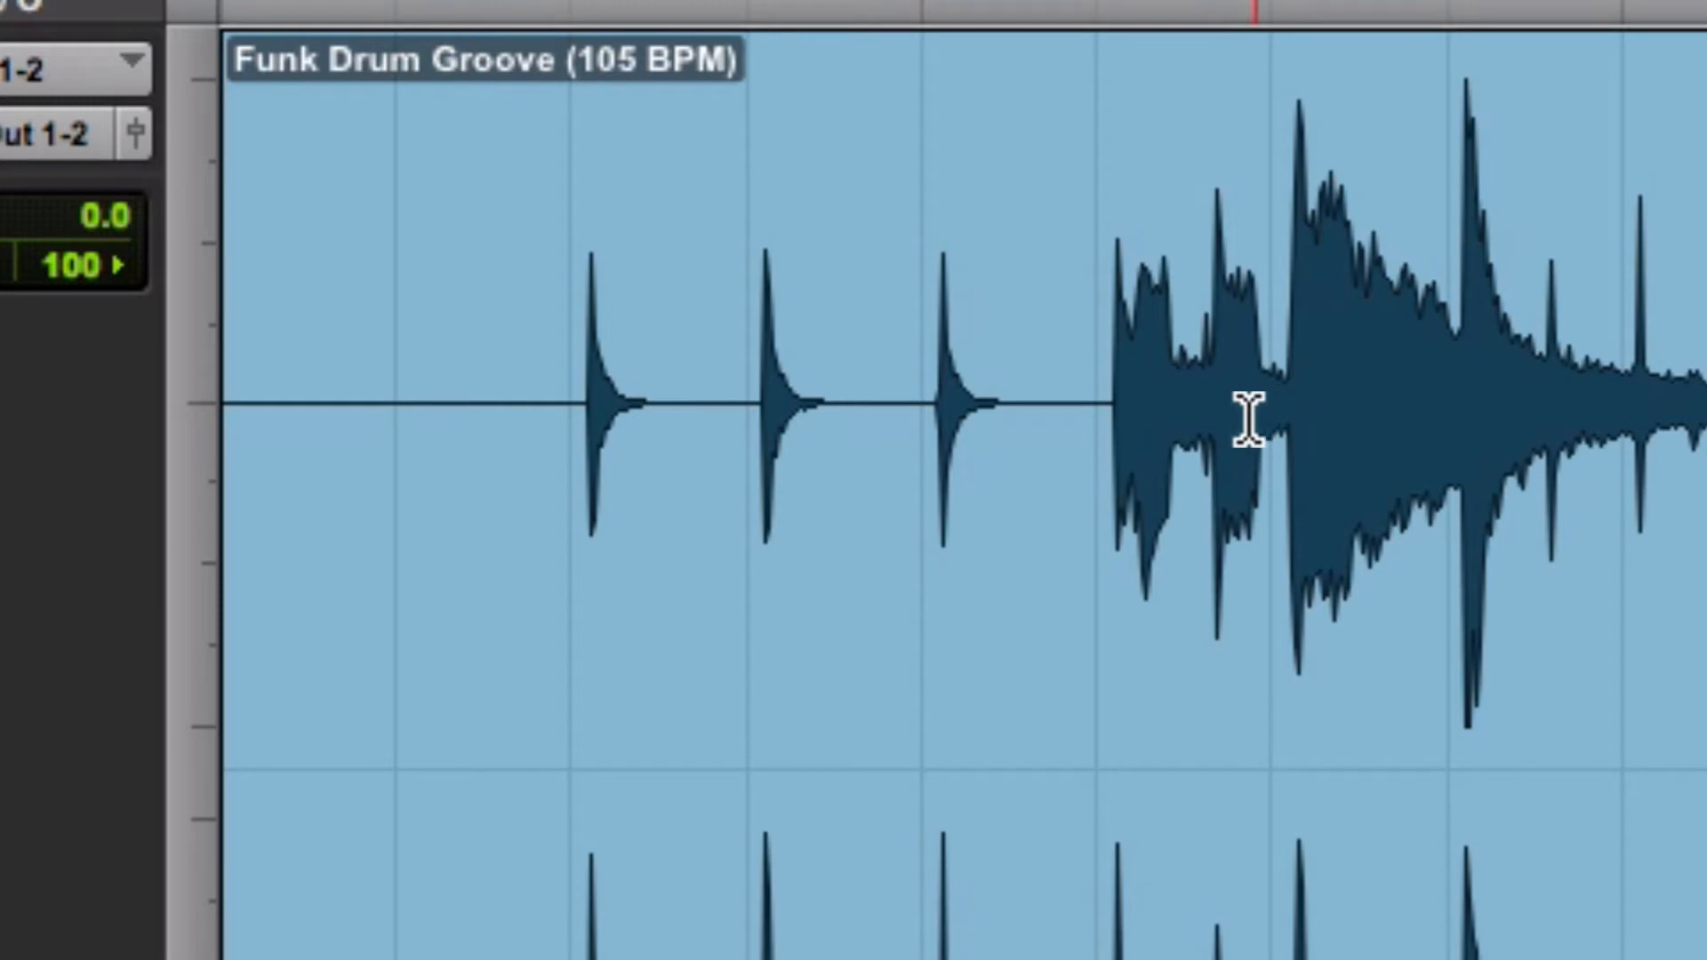
key(t)
key(t)
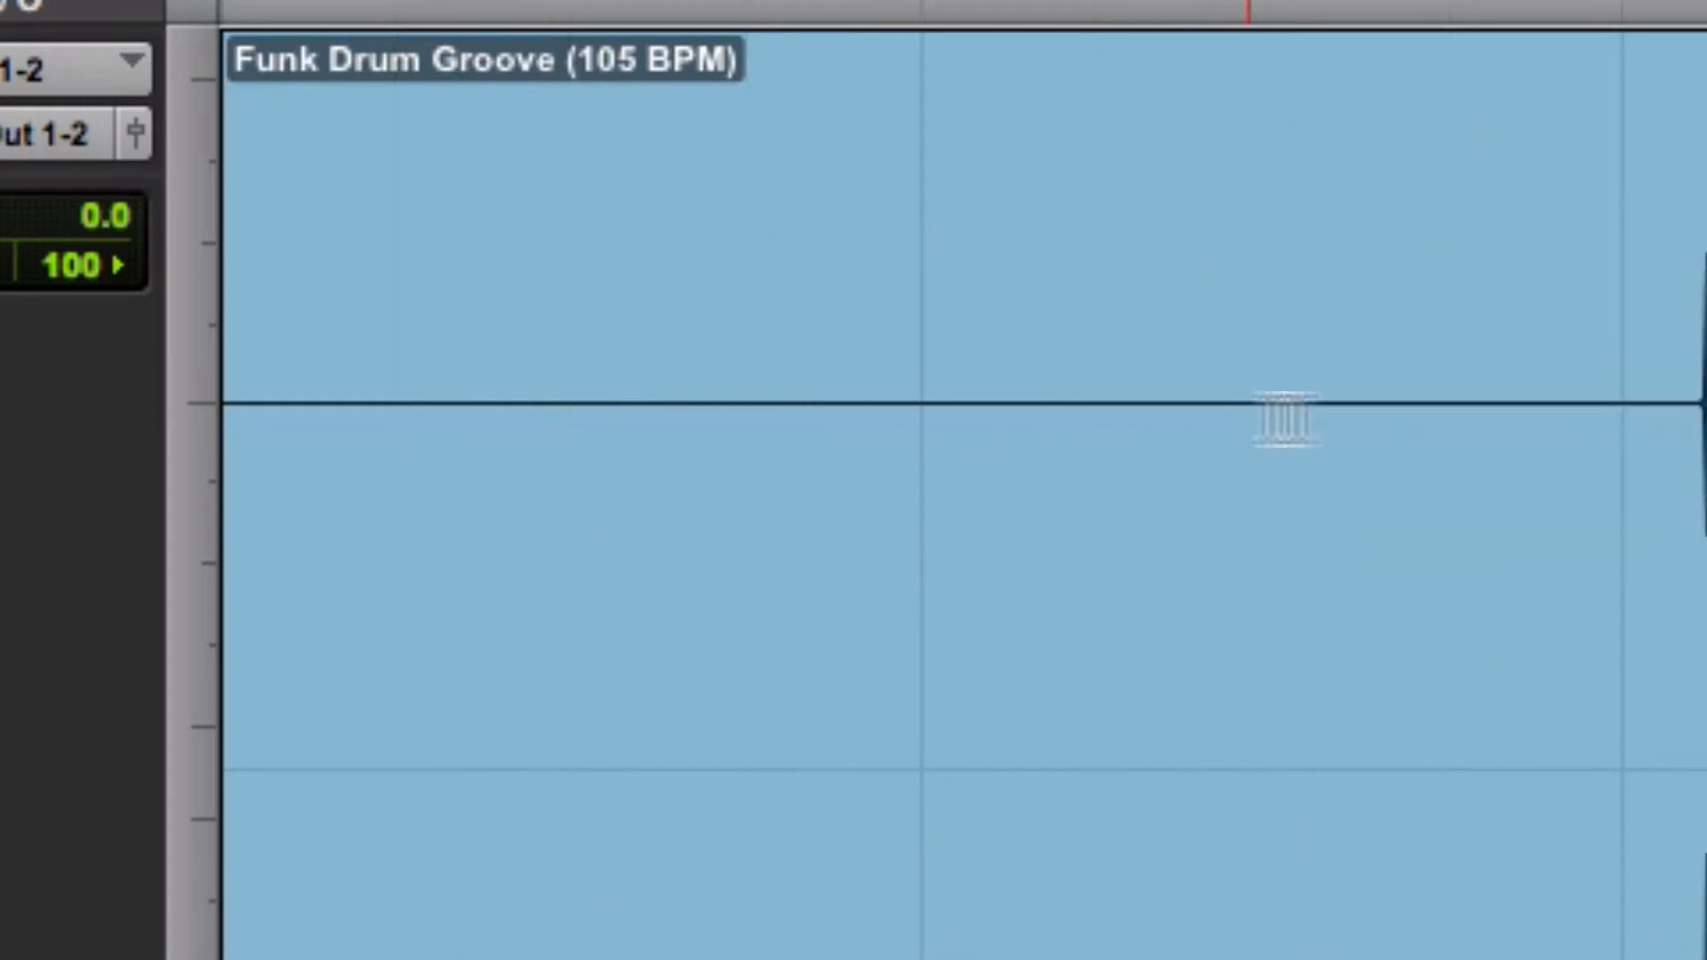
key(r)
key(r)
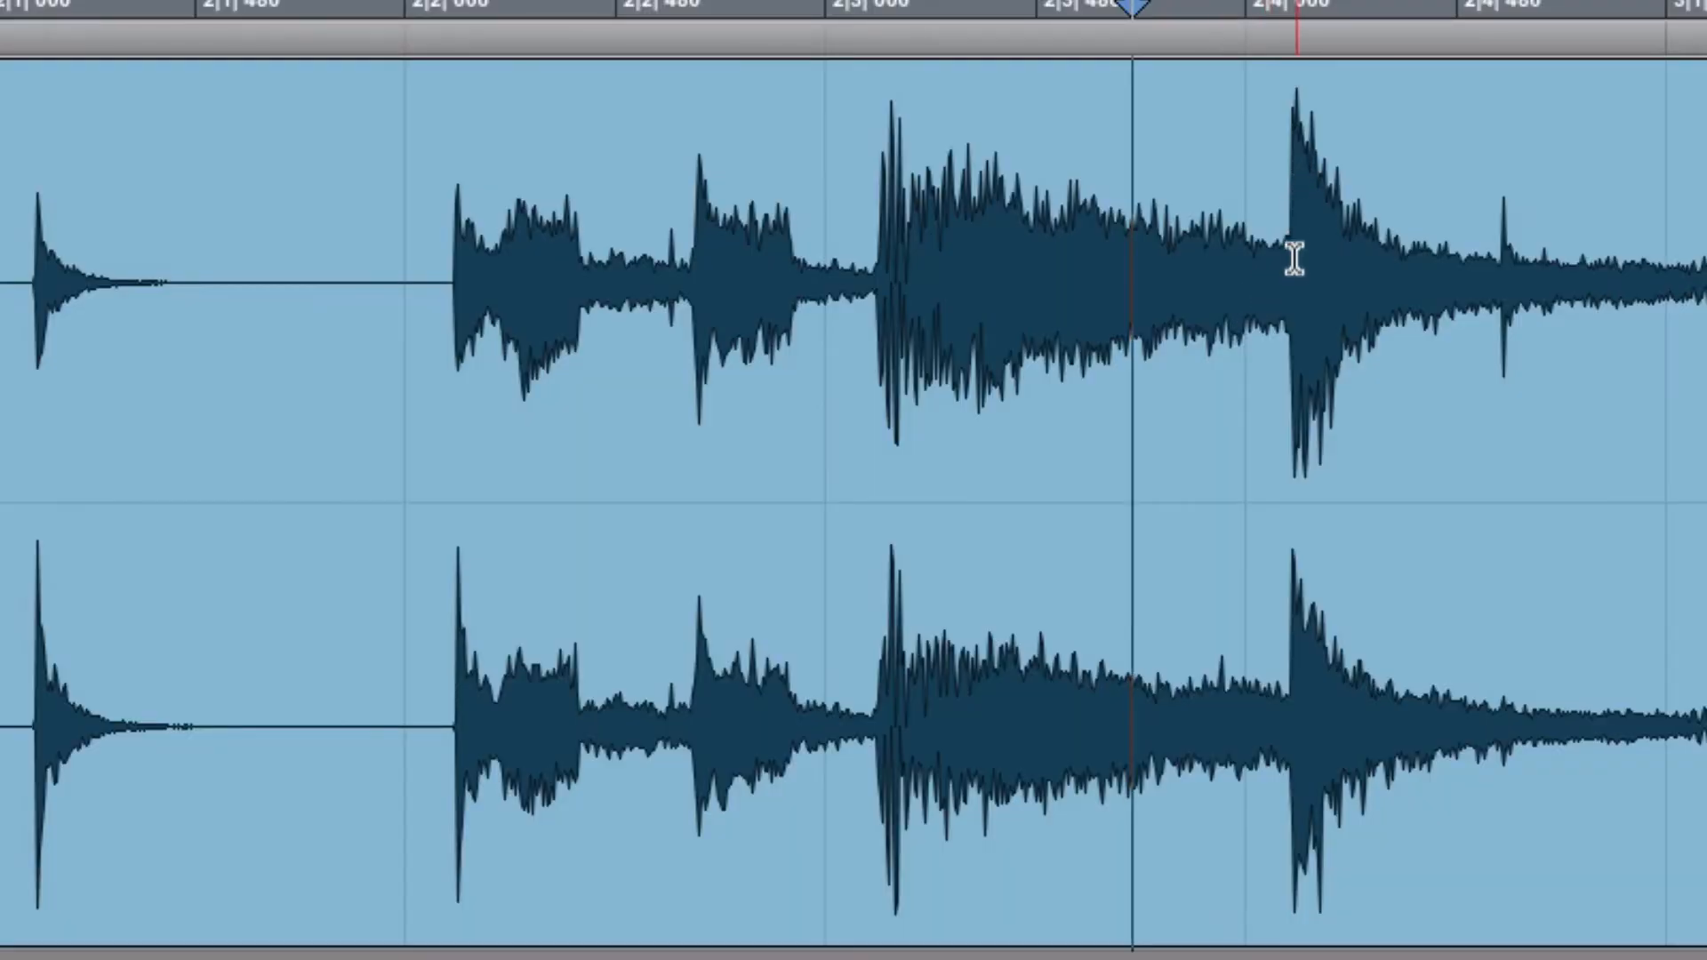
click(1294, 257)
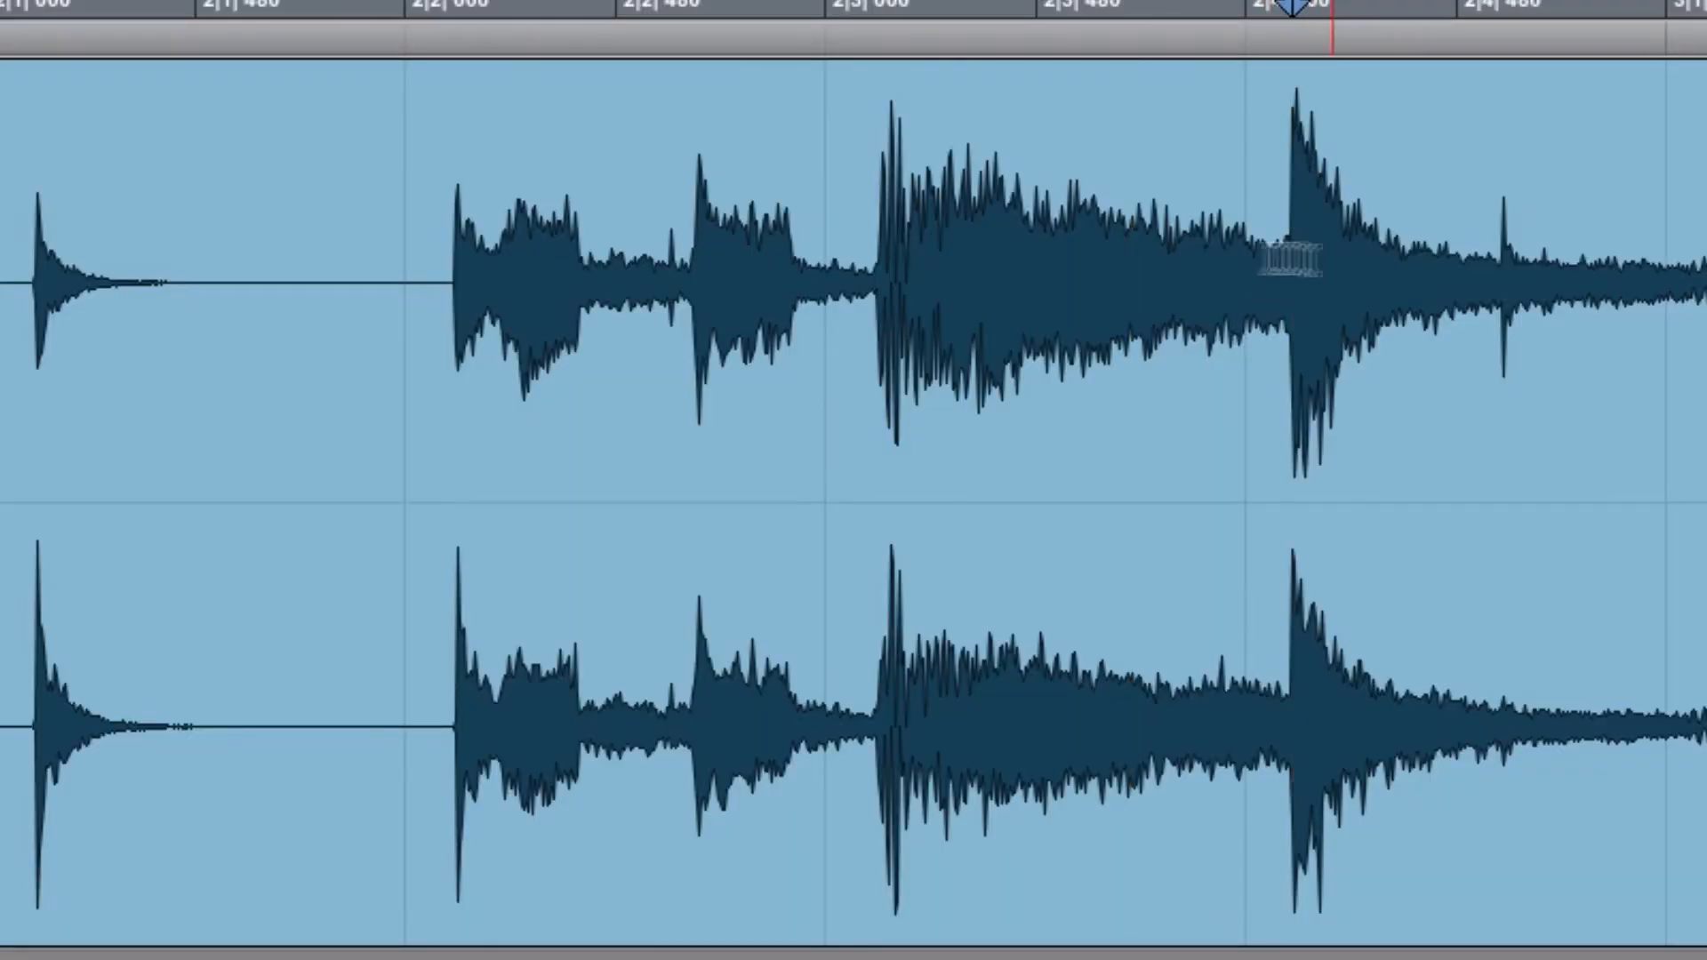
click(707, 175)
click(804, 153)
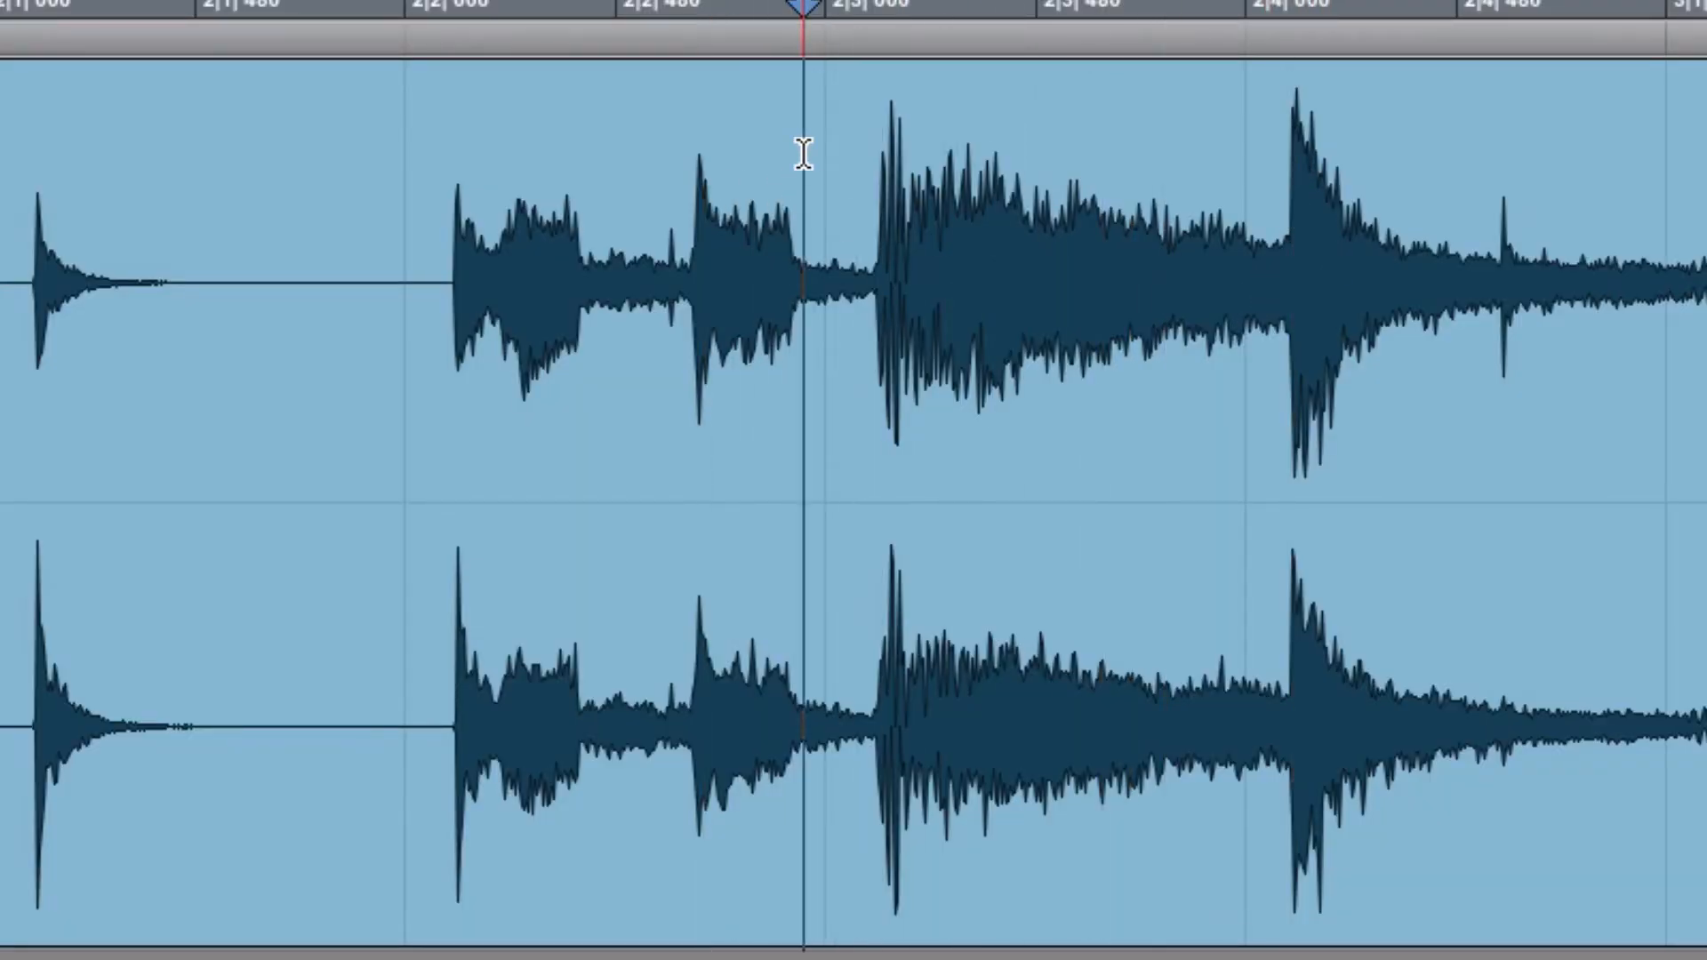
key(Tab)
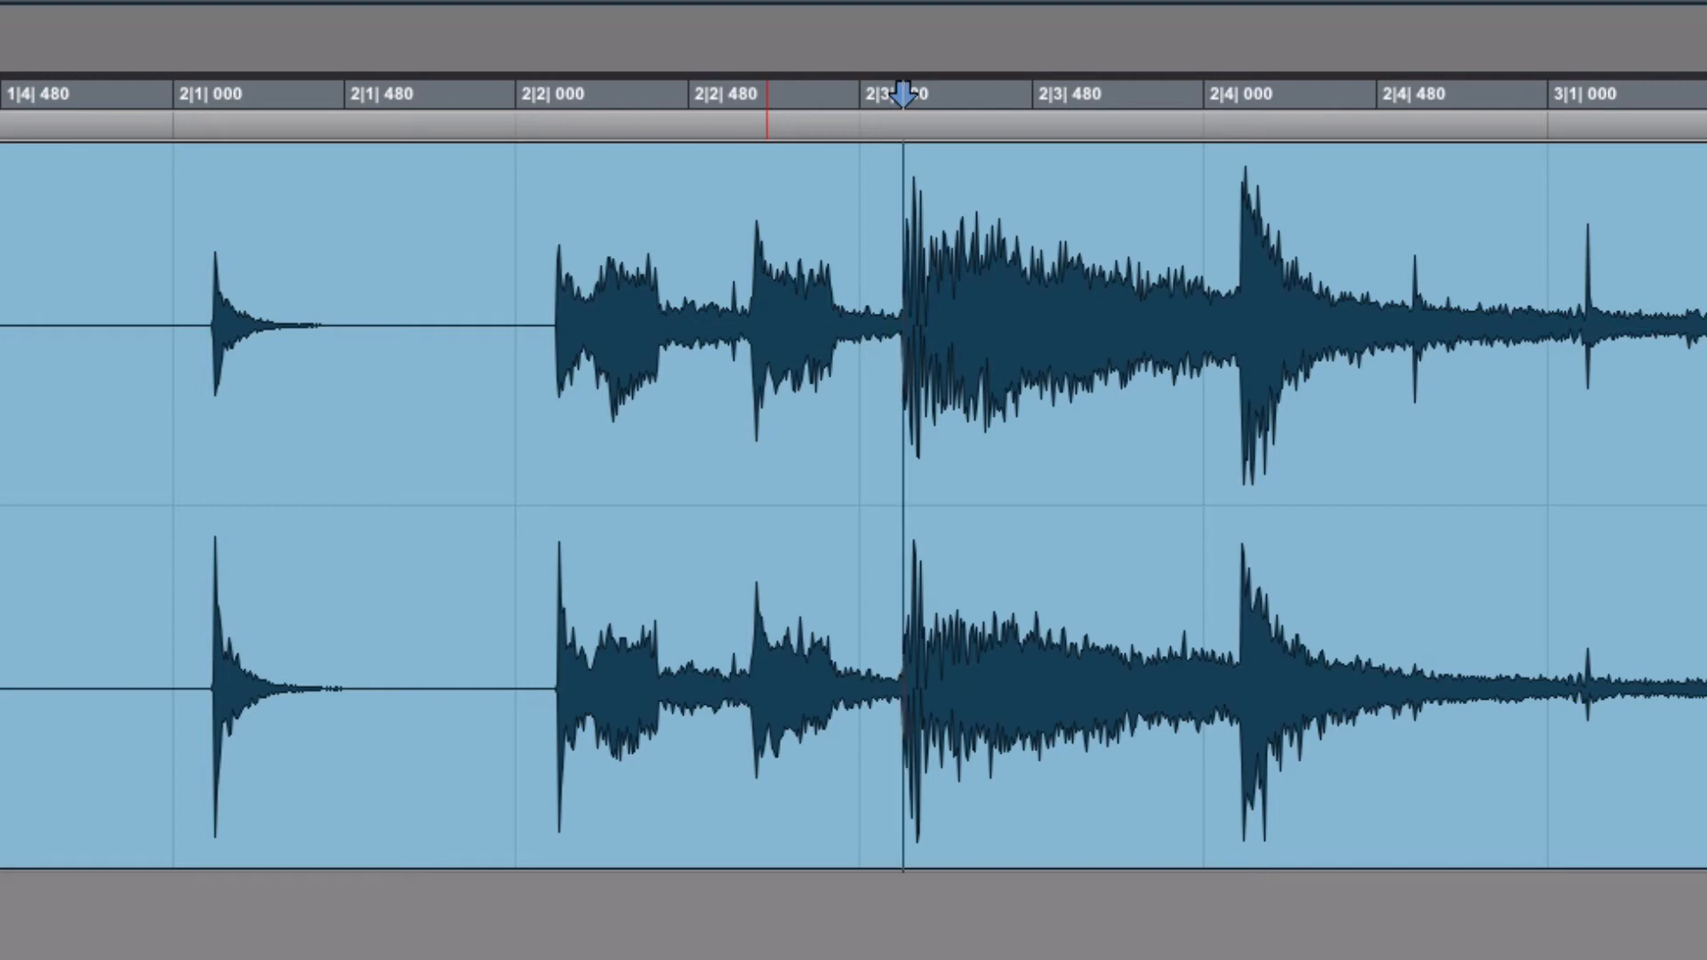
key(ctrl+e)
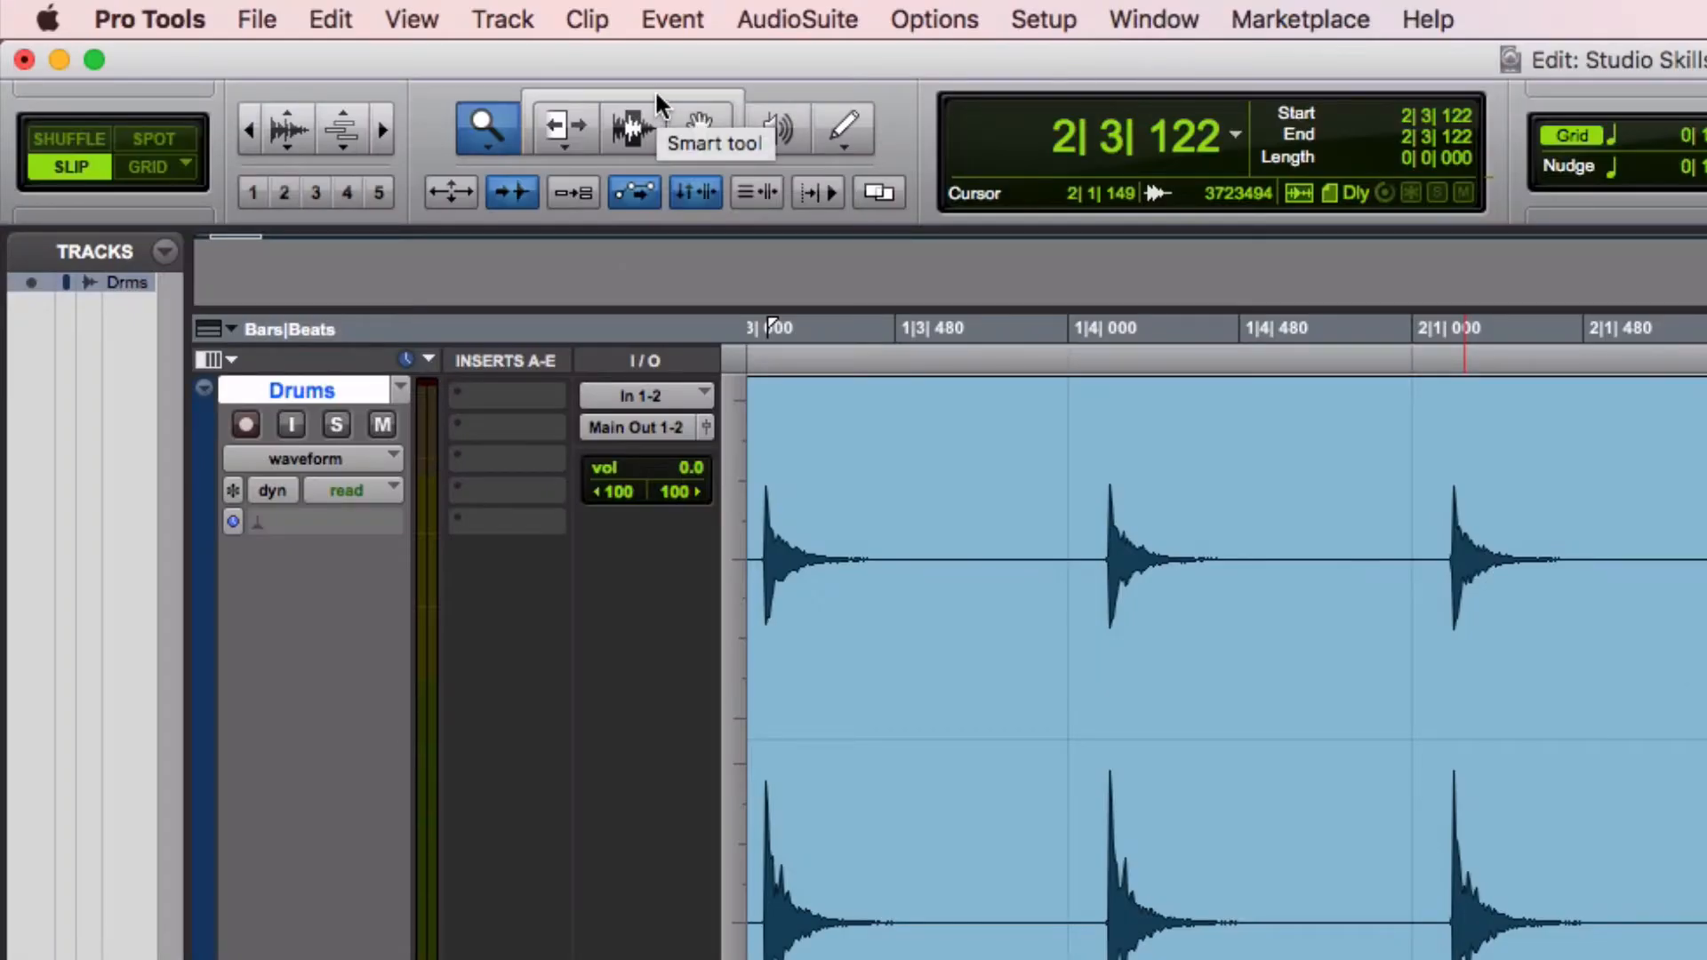
Switch to the Smart tool, select the silent leading clip before the split, and delete it
click(656, 94)
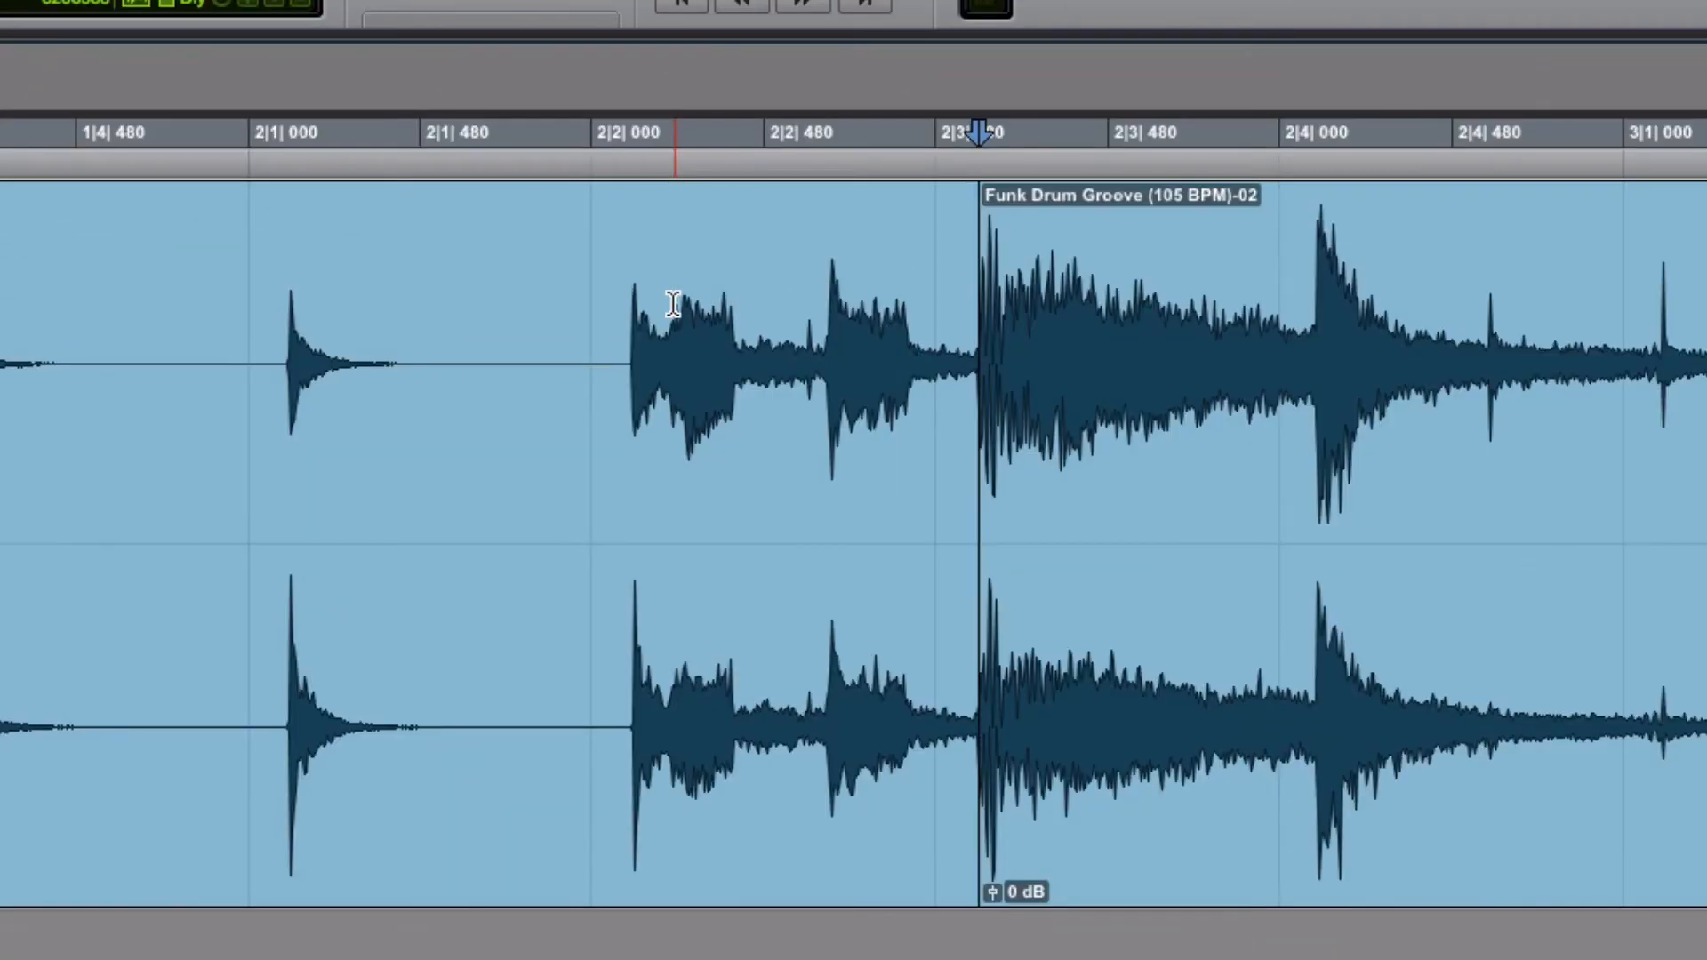
mouse_move(734, 384)
mouse_down()
mouse_move(580, 383)
mouse_move(750, 402)
mouse_up()
click(749, 403)
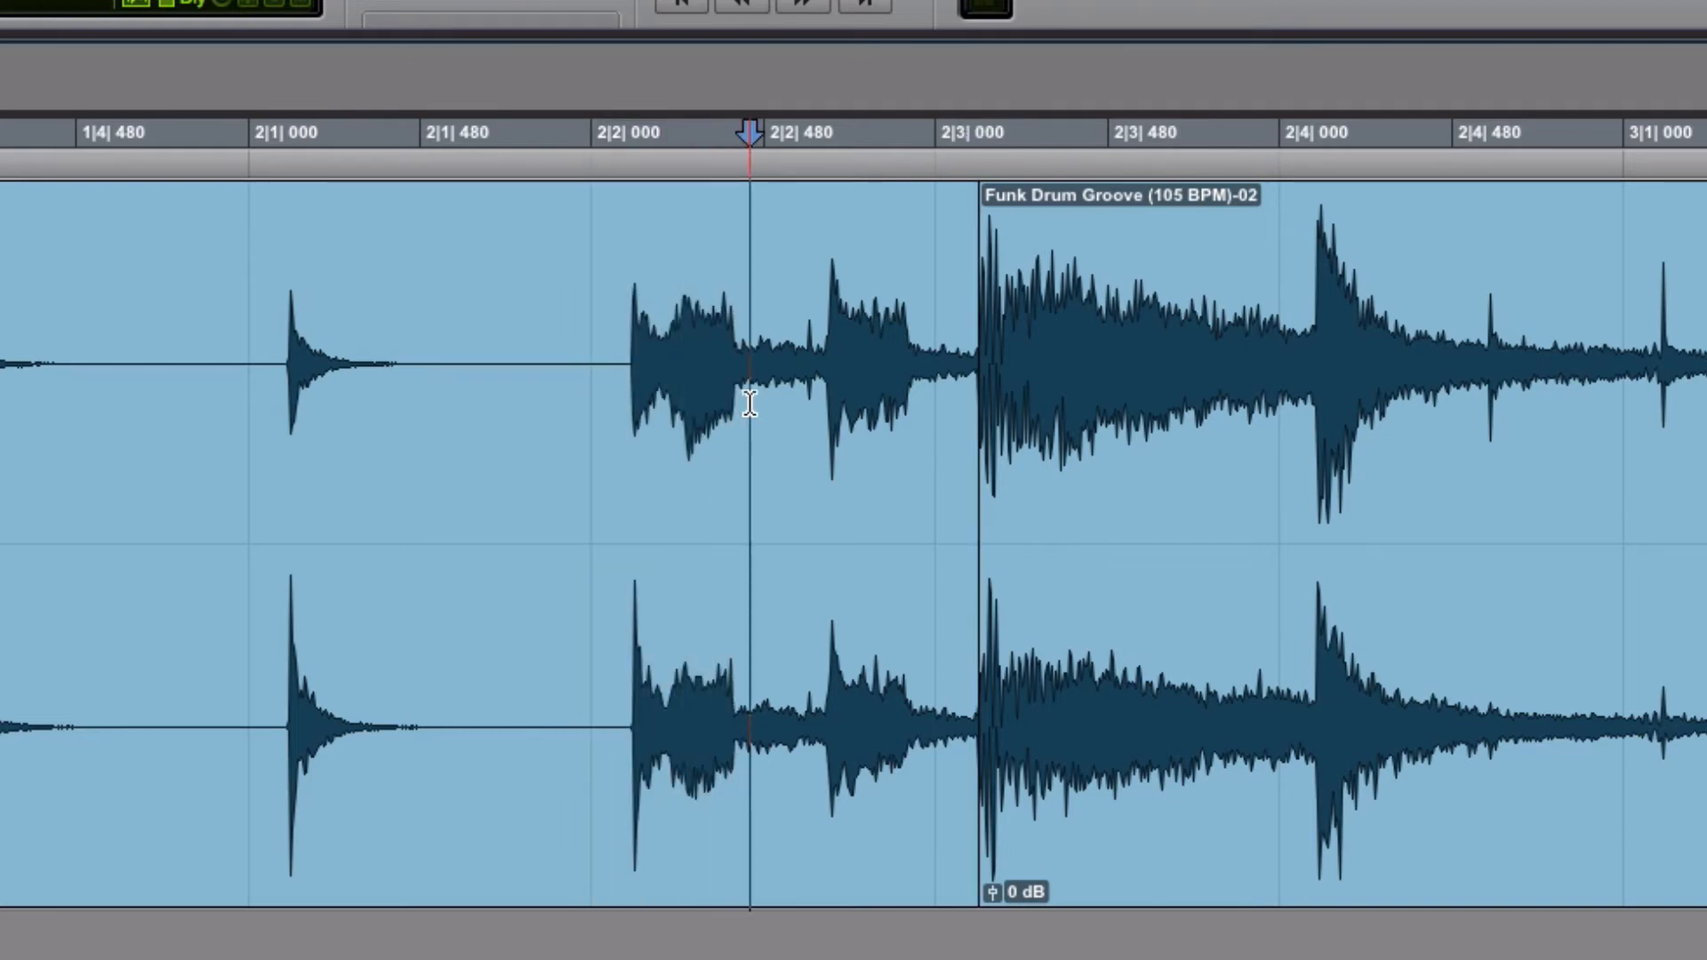
click(786, 801)
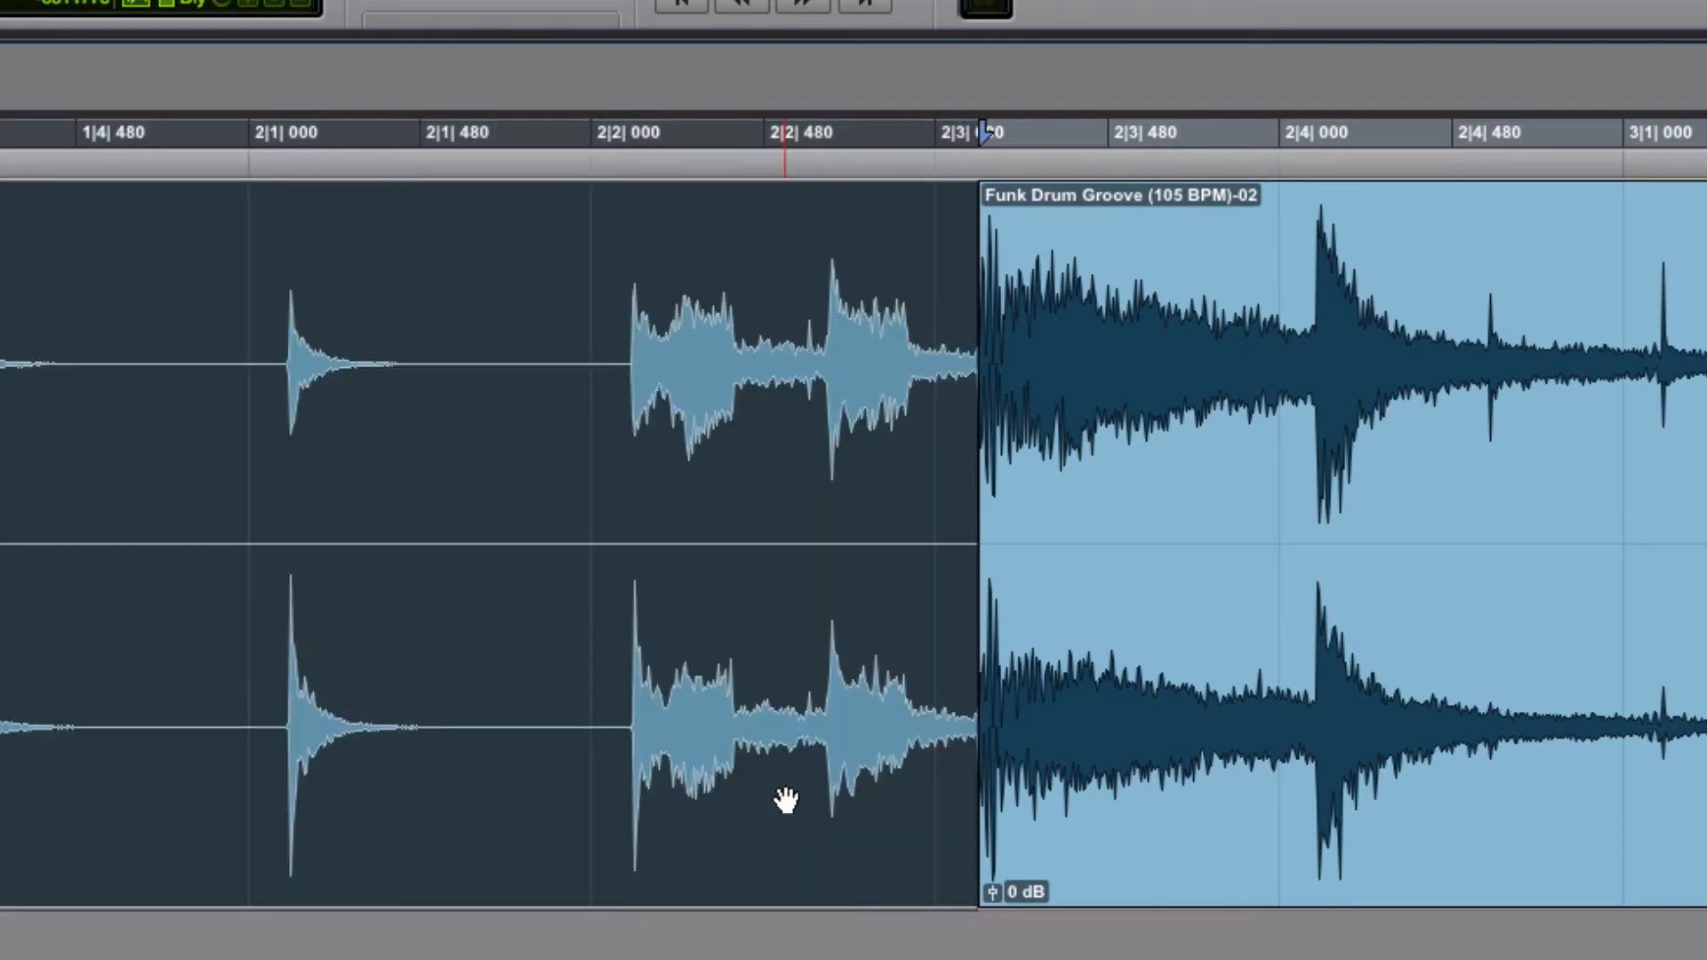
key(Delete)
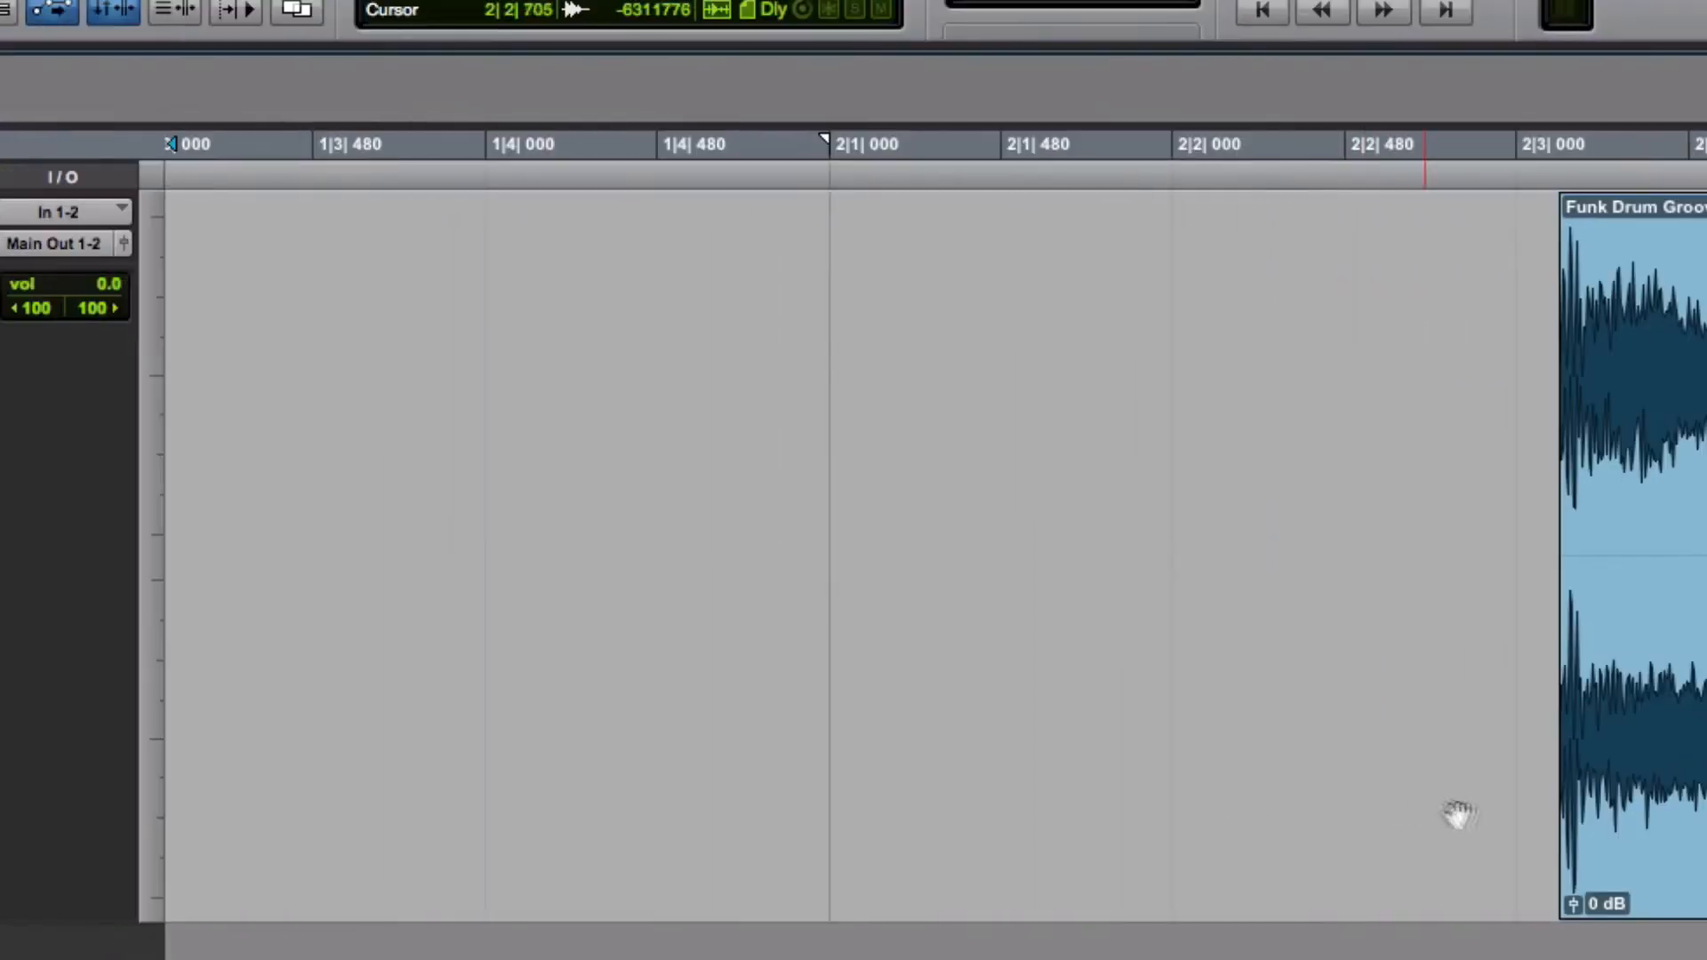
Move the remaining groove clip to the start of the session at bar 1
drag(1692, 822, 338, 784)
key(ctrl+bracketleft)
key(ctrl+bracketleft)
key(ctrl+bracketleft)
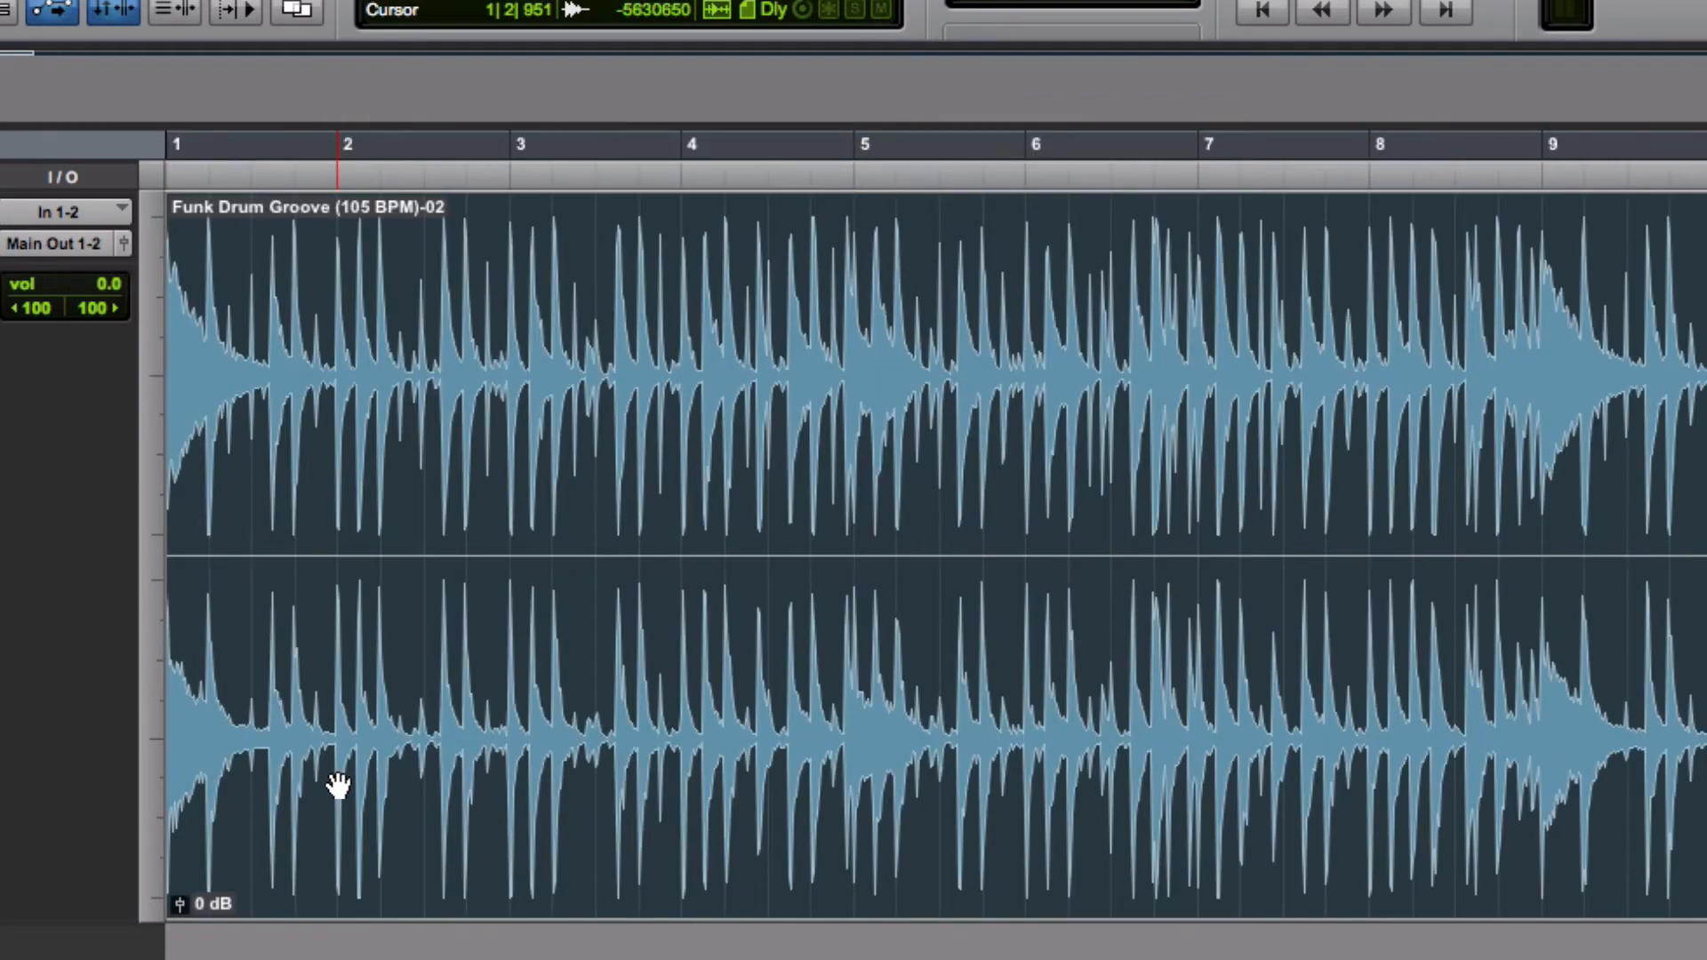
drag(643, 831, 582, 831)
key(ctrl+bracketright)
key(ctrl+bracketright)
key(ctrl+bracketright)
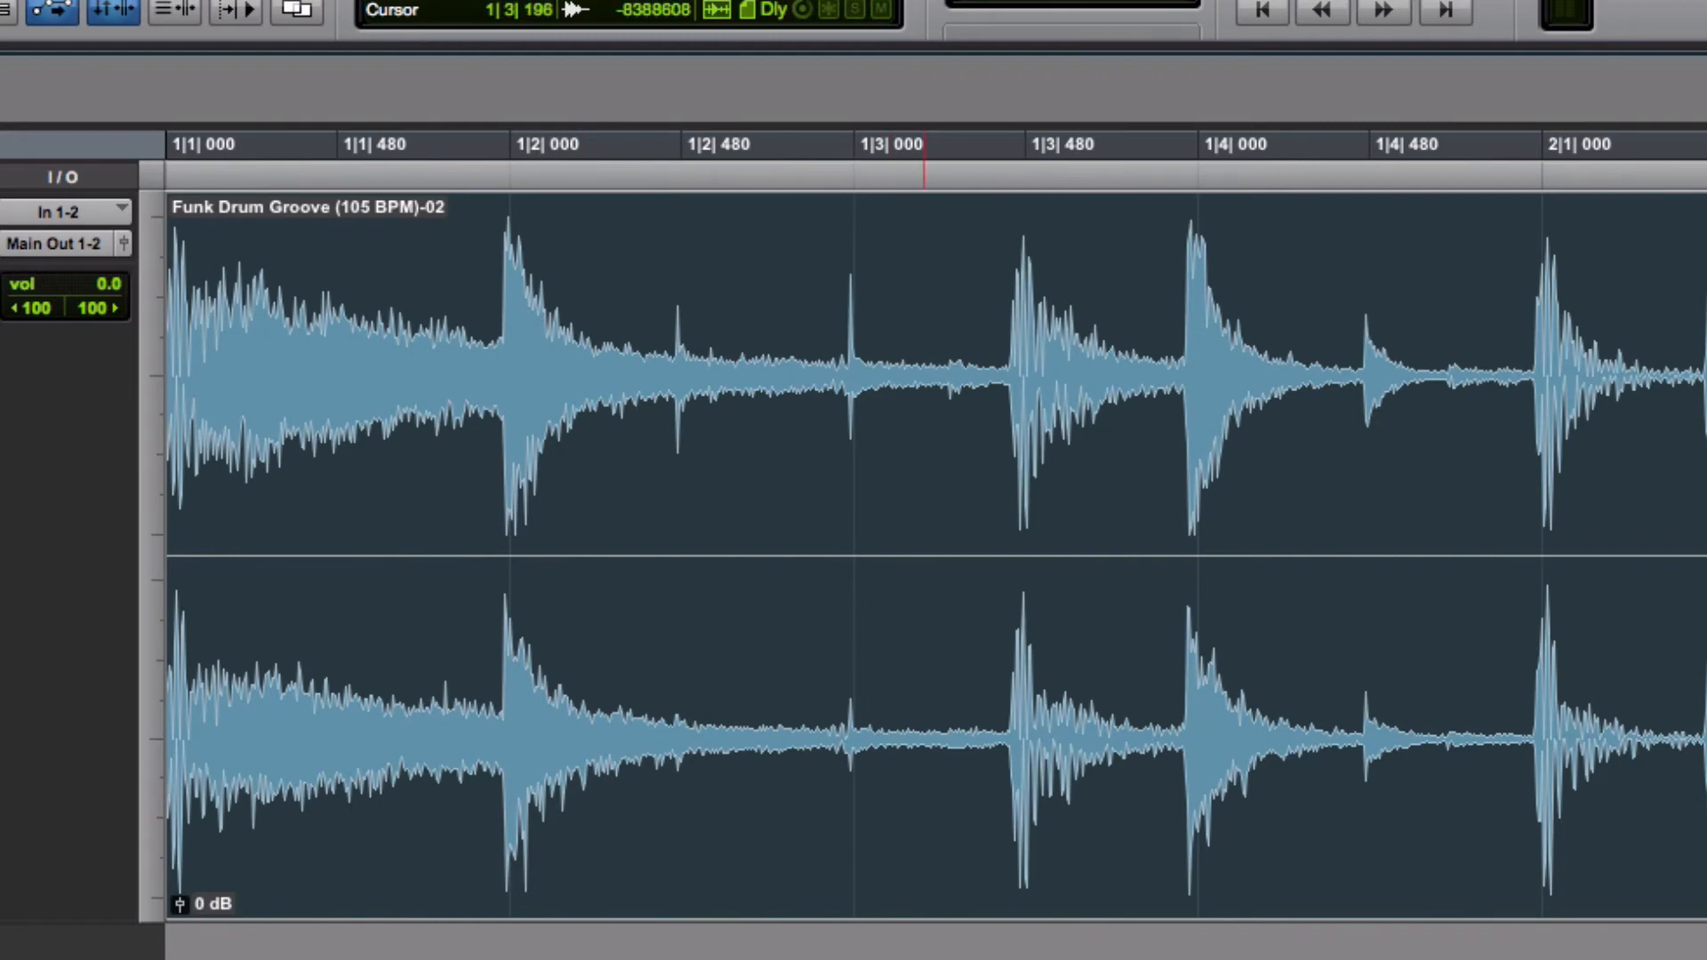
Select all and play back the trimmed groove from the start
key(super+a)
key(space)
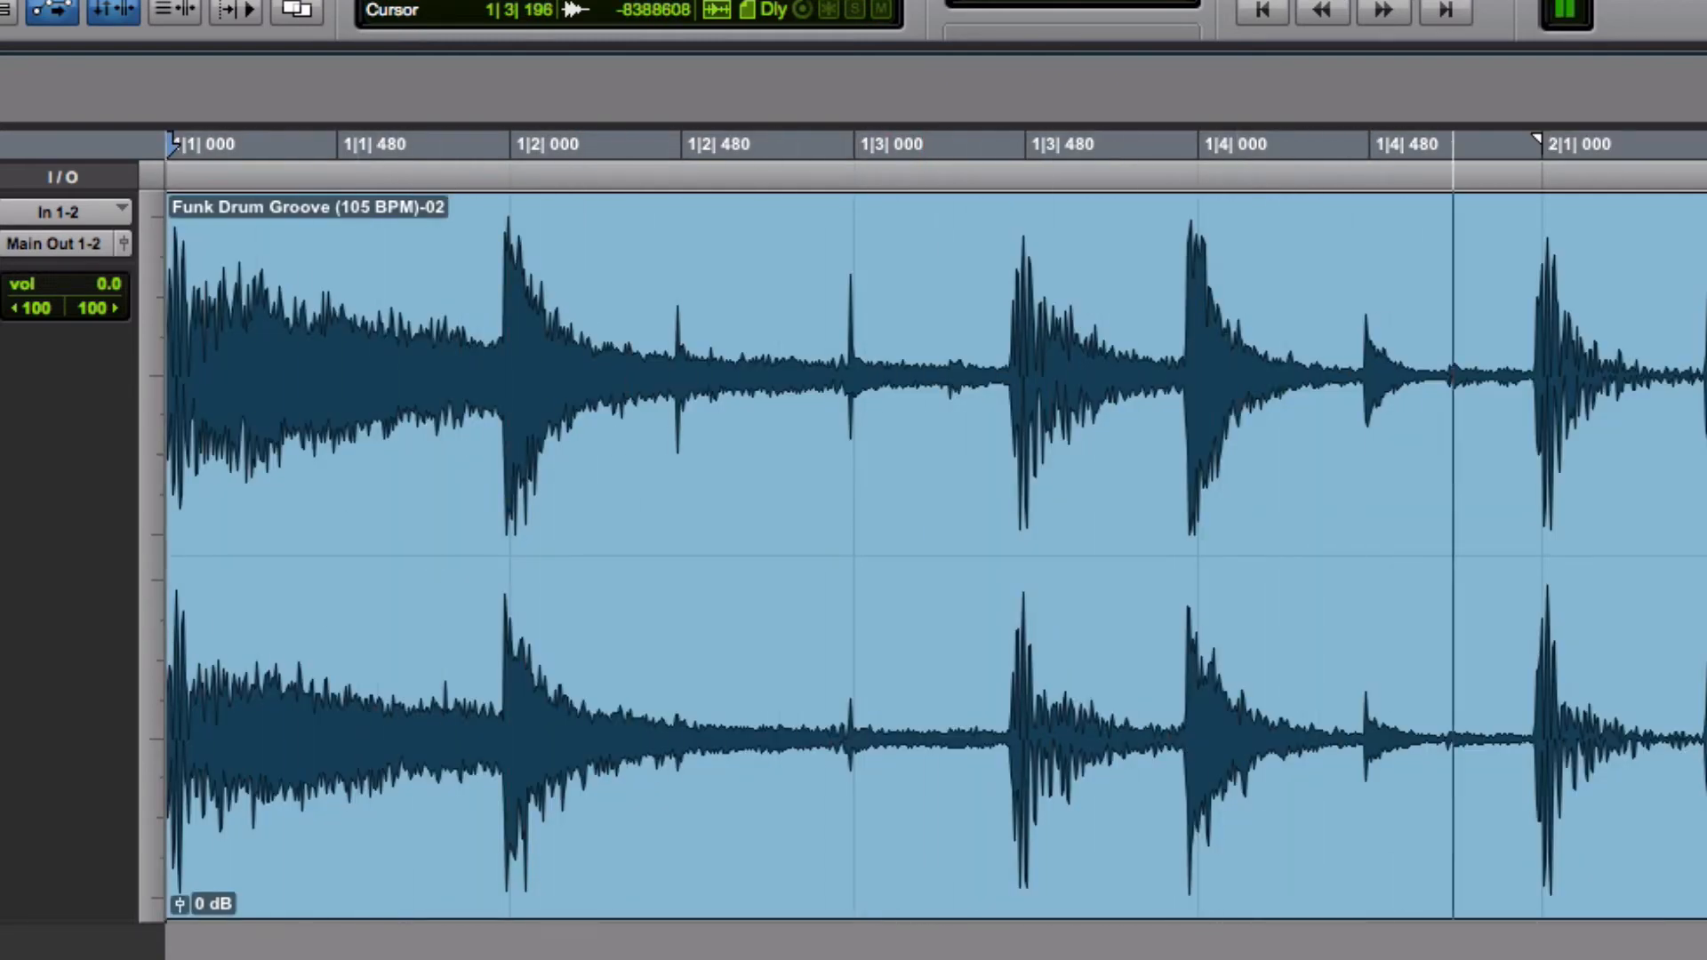
key(space)
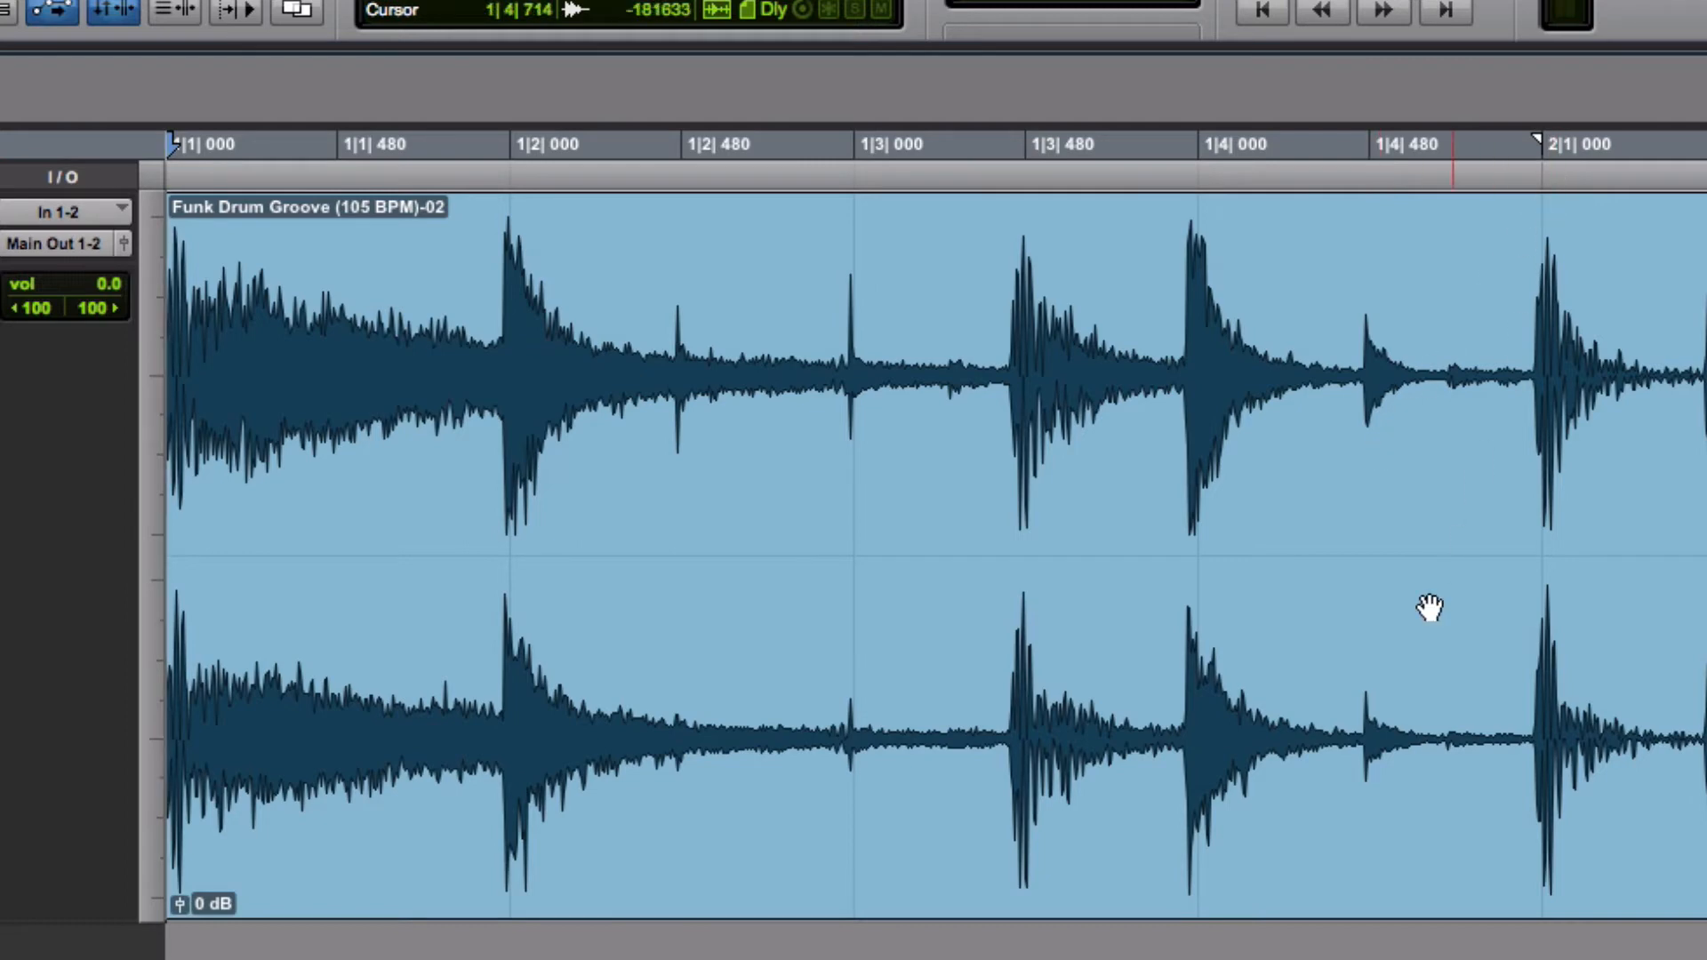
key(super+bracketleft)
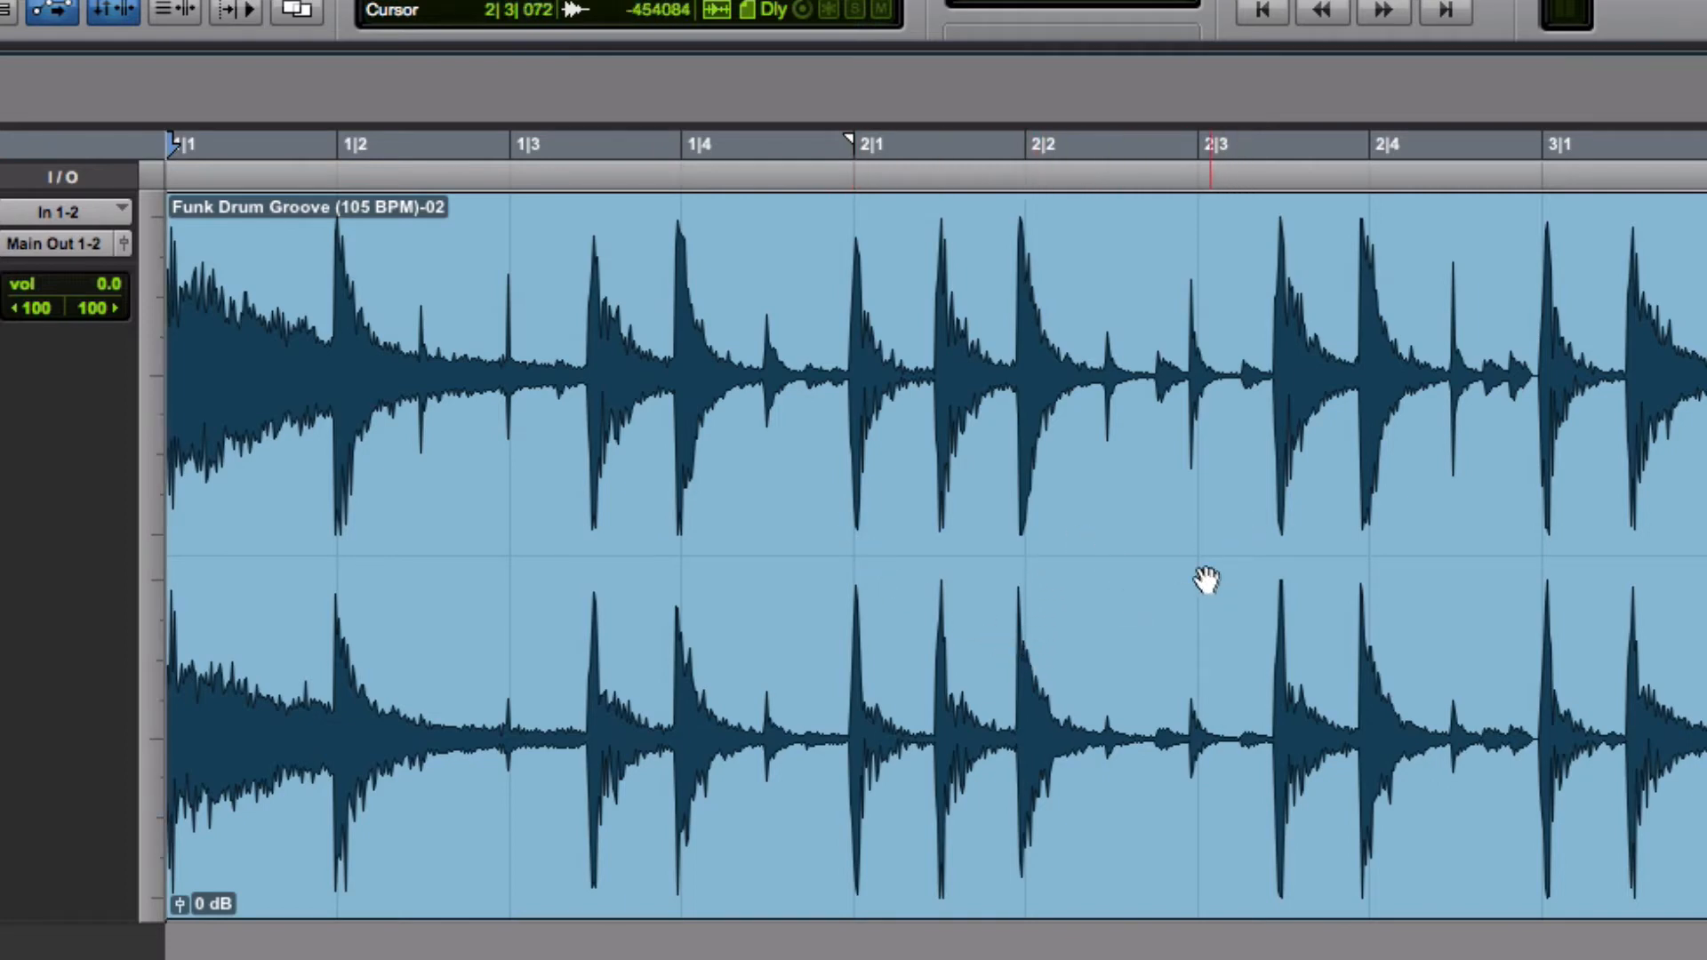
key(space)
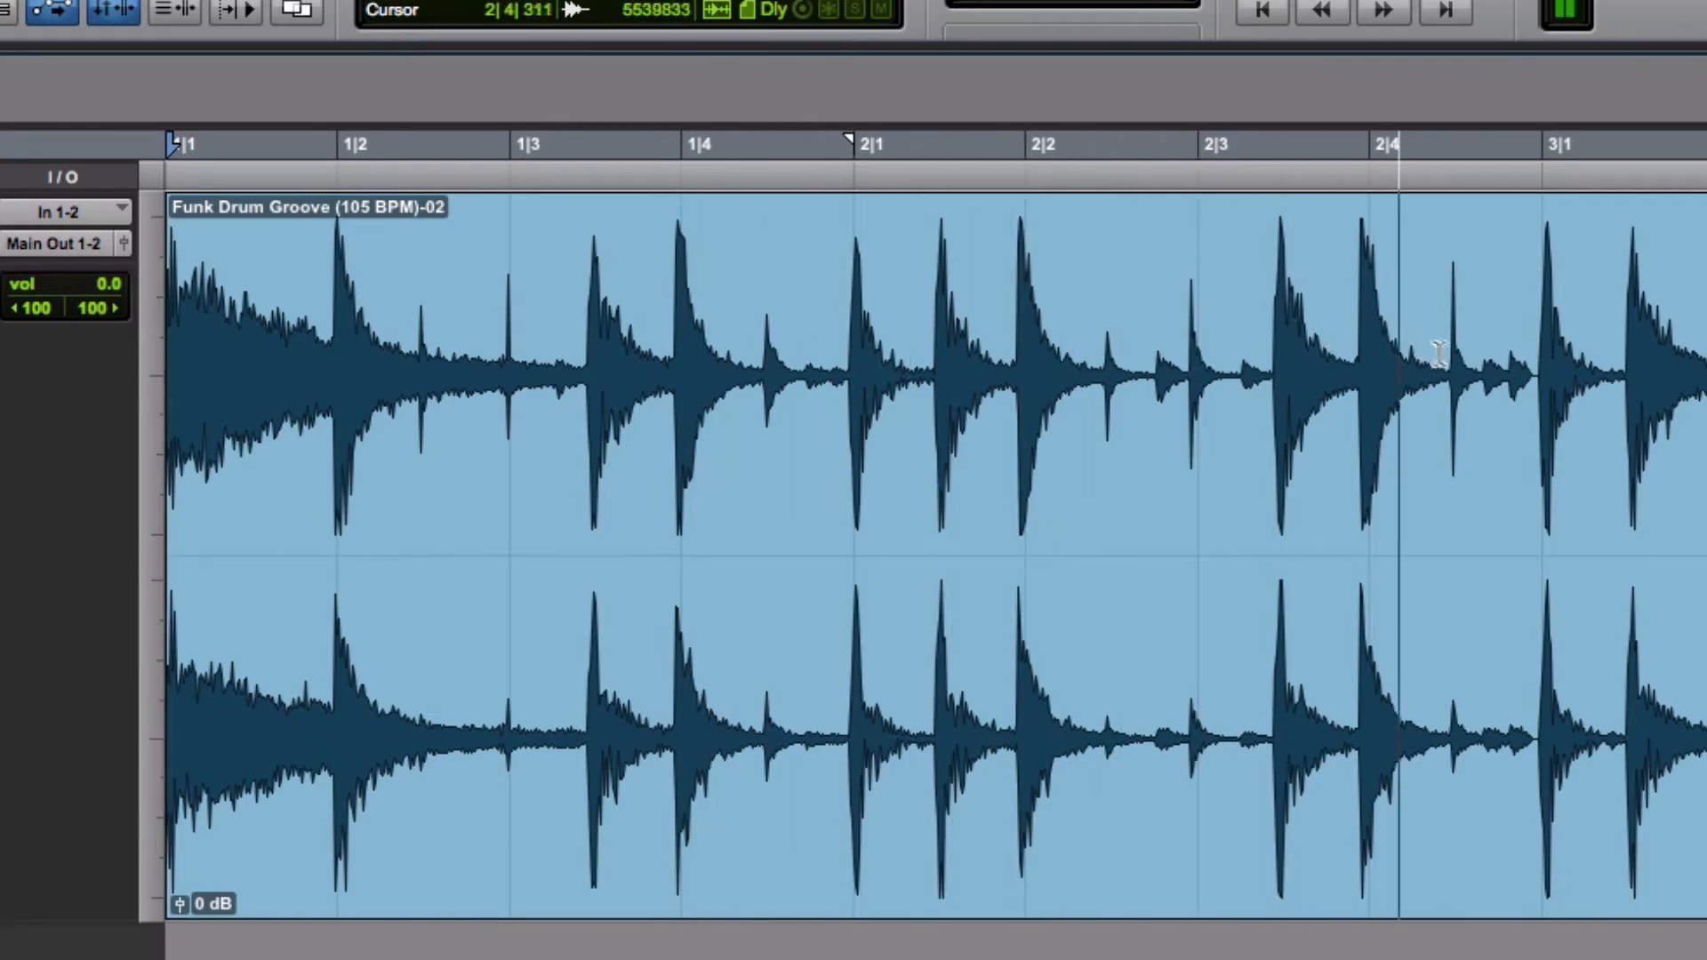
key(space)
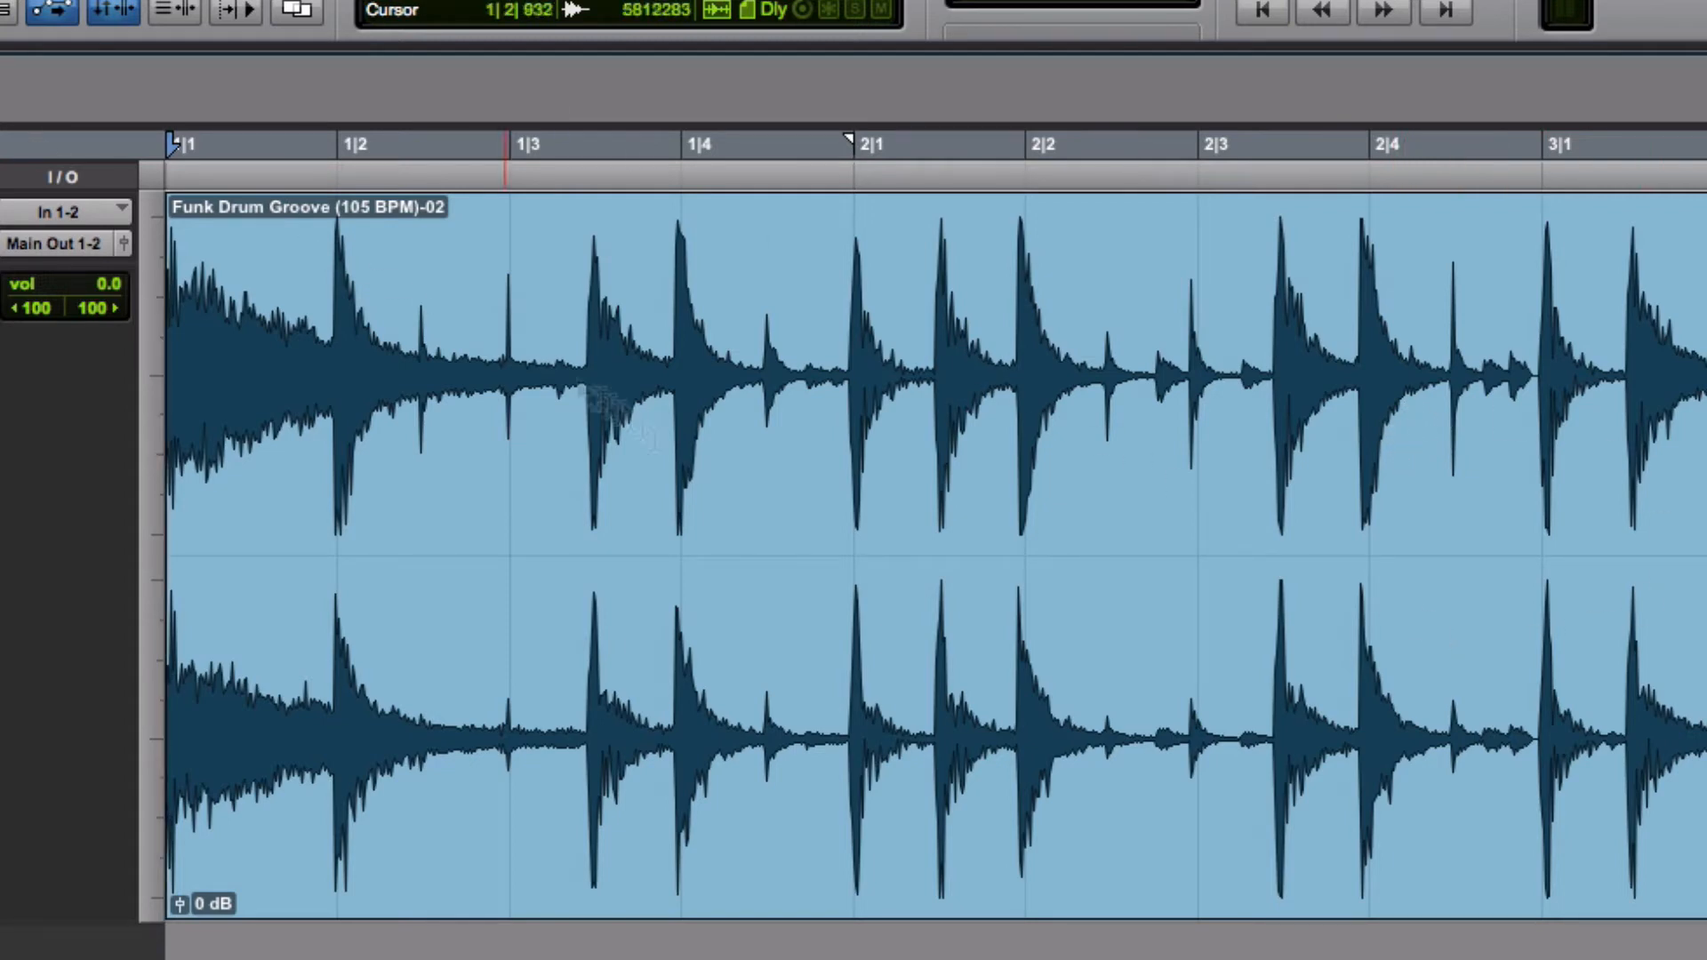
Read the next assignment instructions about Grid mode and separating at measure 5
key(super+Tab)
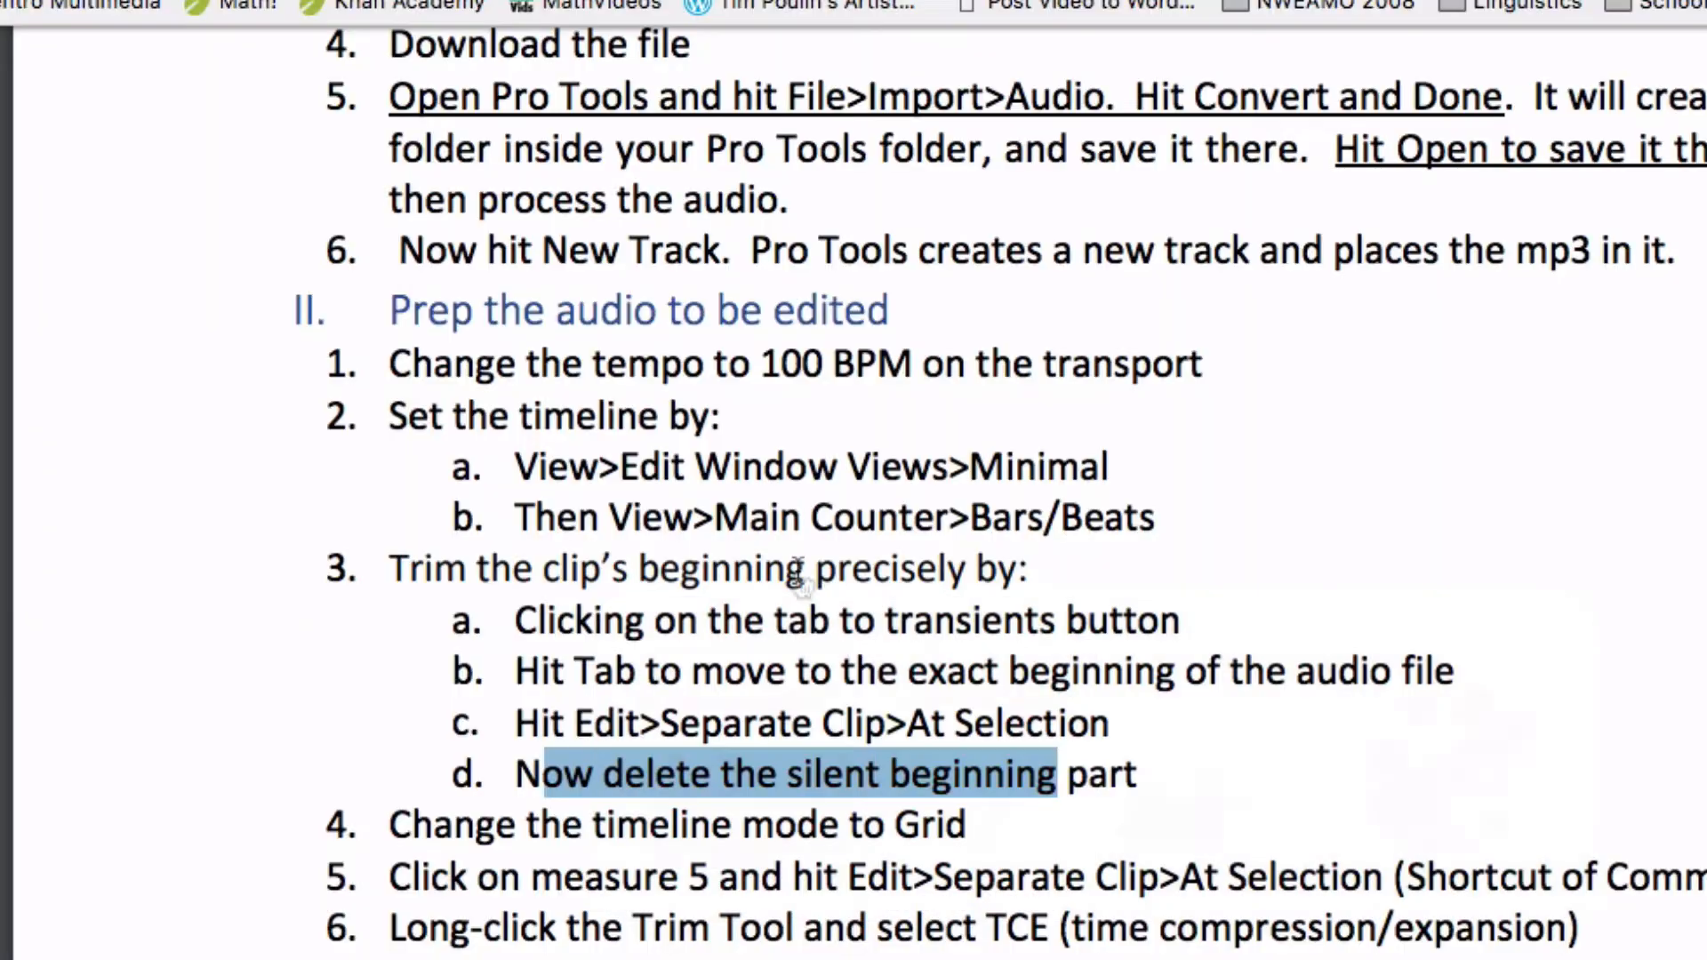
click(839, 849)
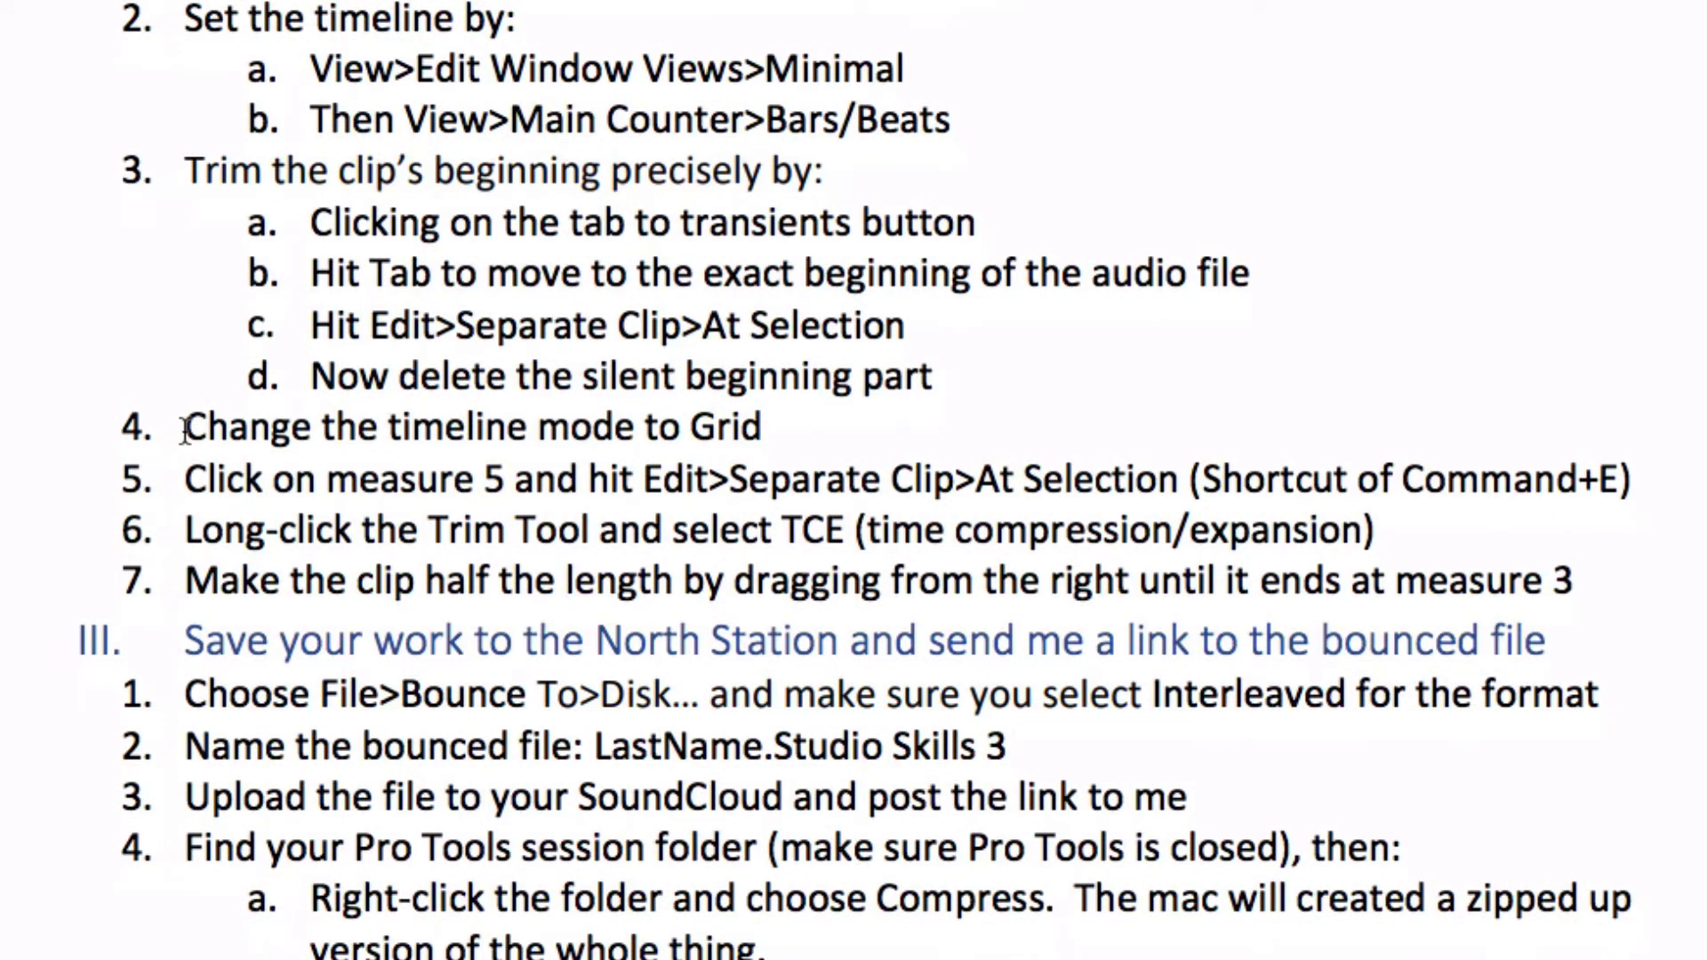
drag(182, 431, 771, 435)
click(772, 424)
scroll(635, 465, down, 5)
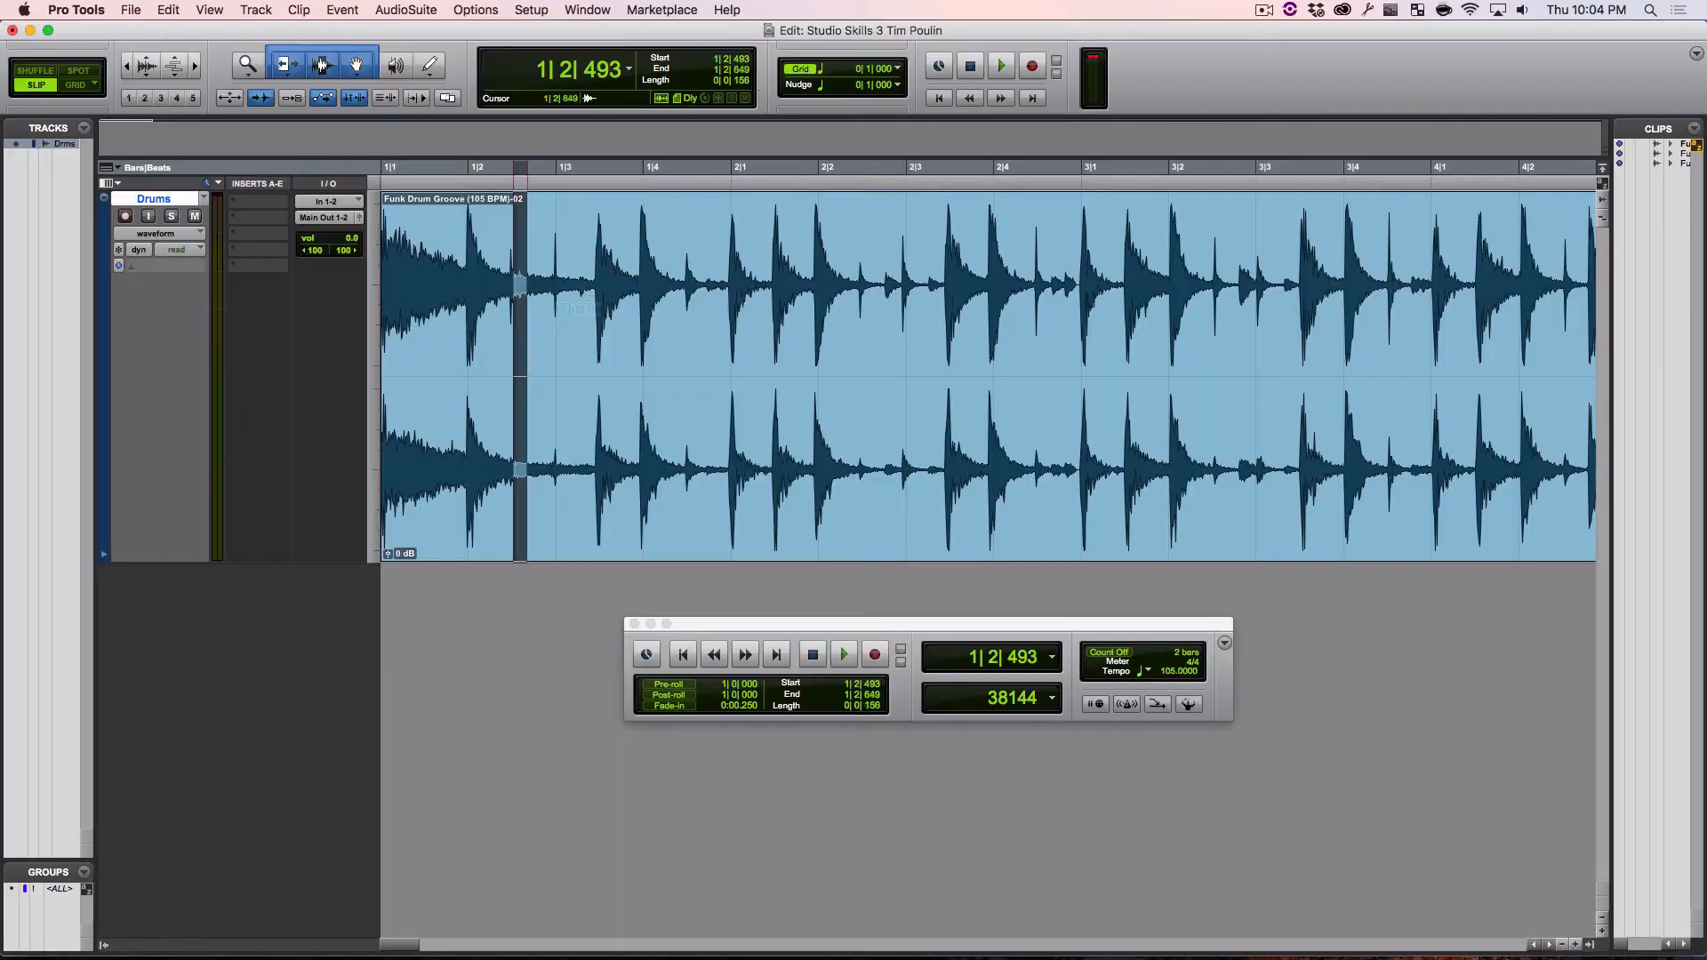
drag(524, 307, 939, 319)
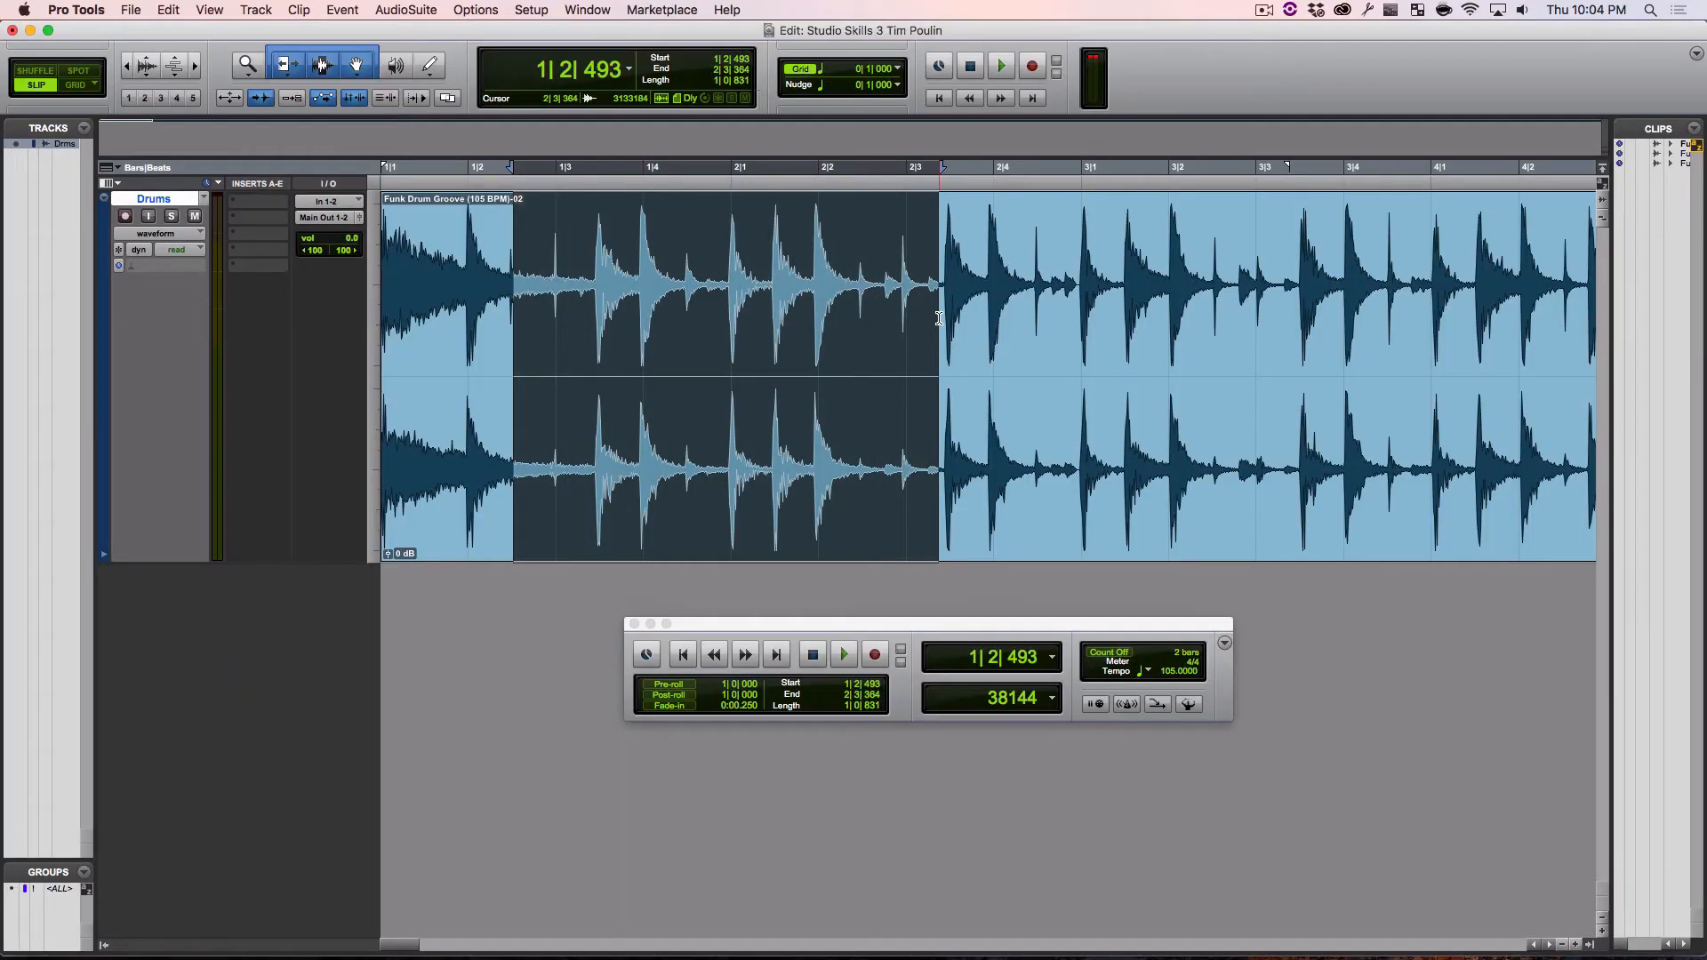
double_click(939, 318)
click(620, 313)
double_click(620, 313)
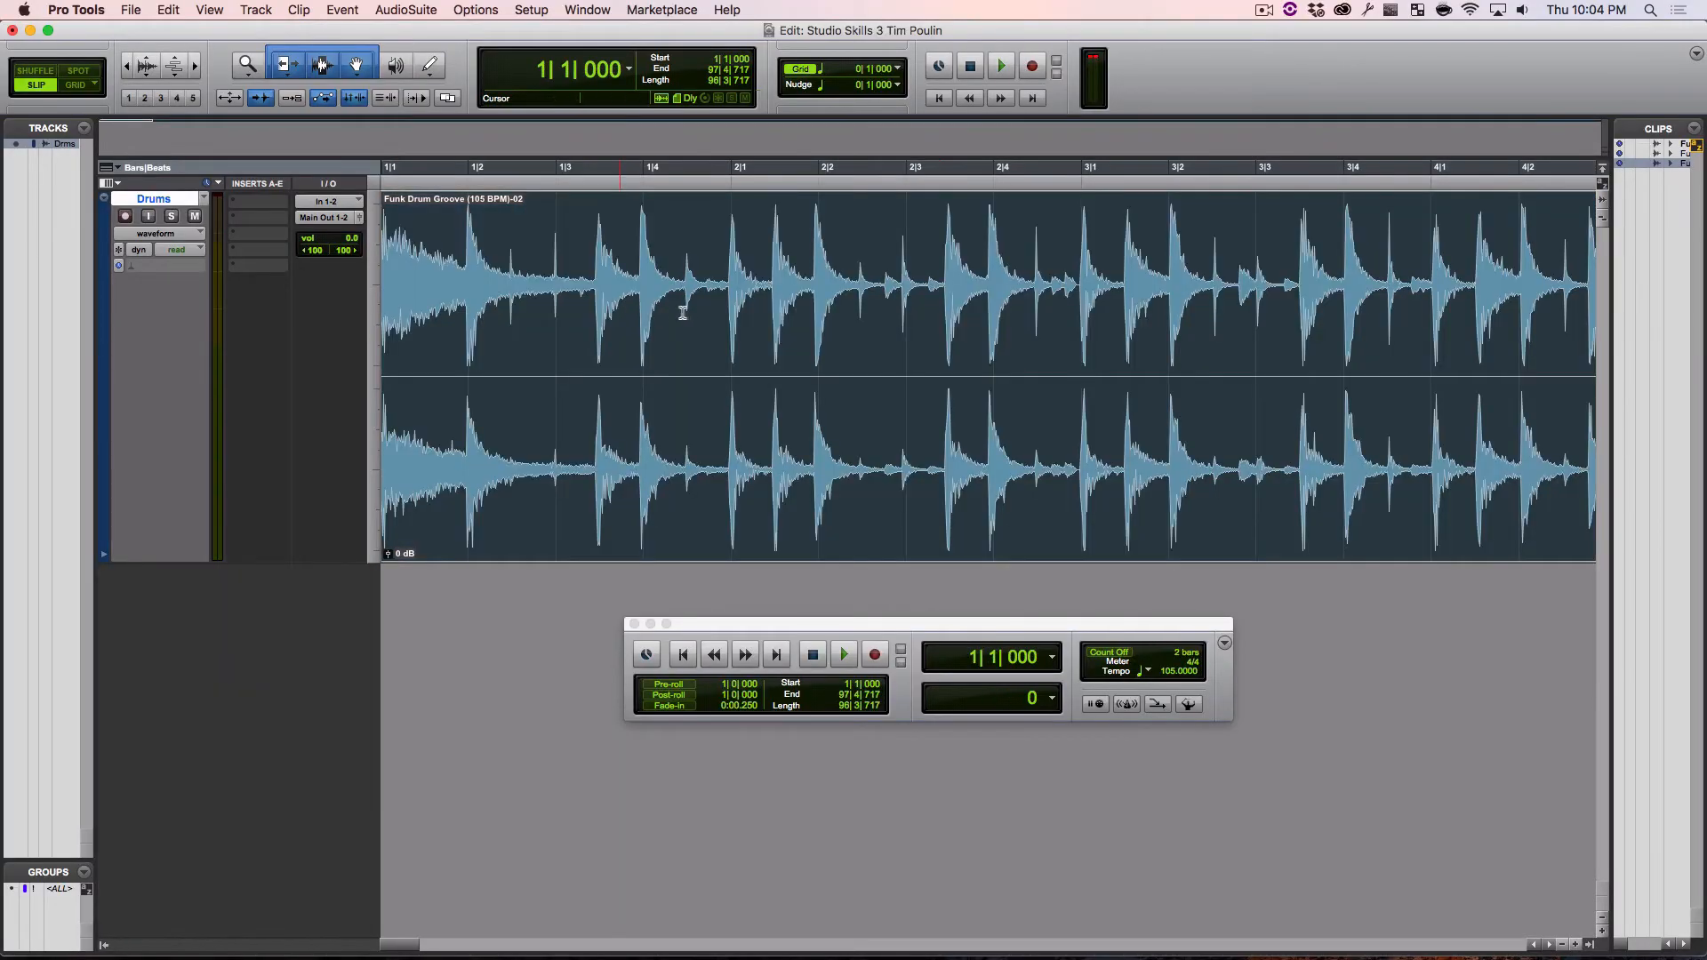
click(696, 313)
double_click(708, 313)
drag(723, 313, 664, 323)
click(664, 324)
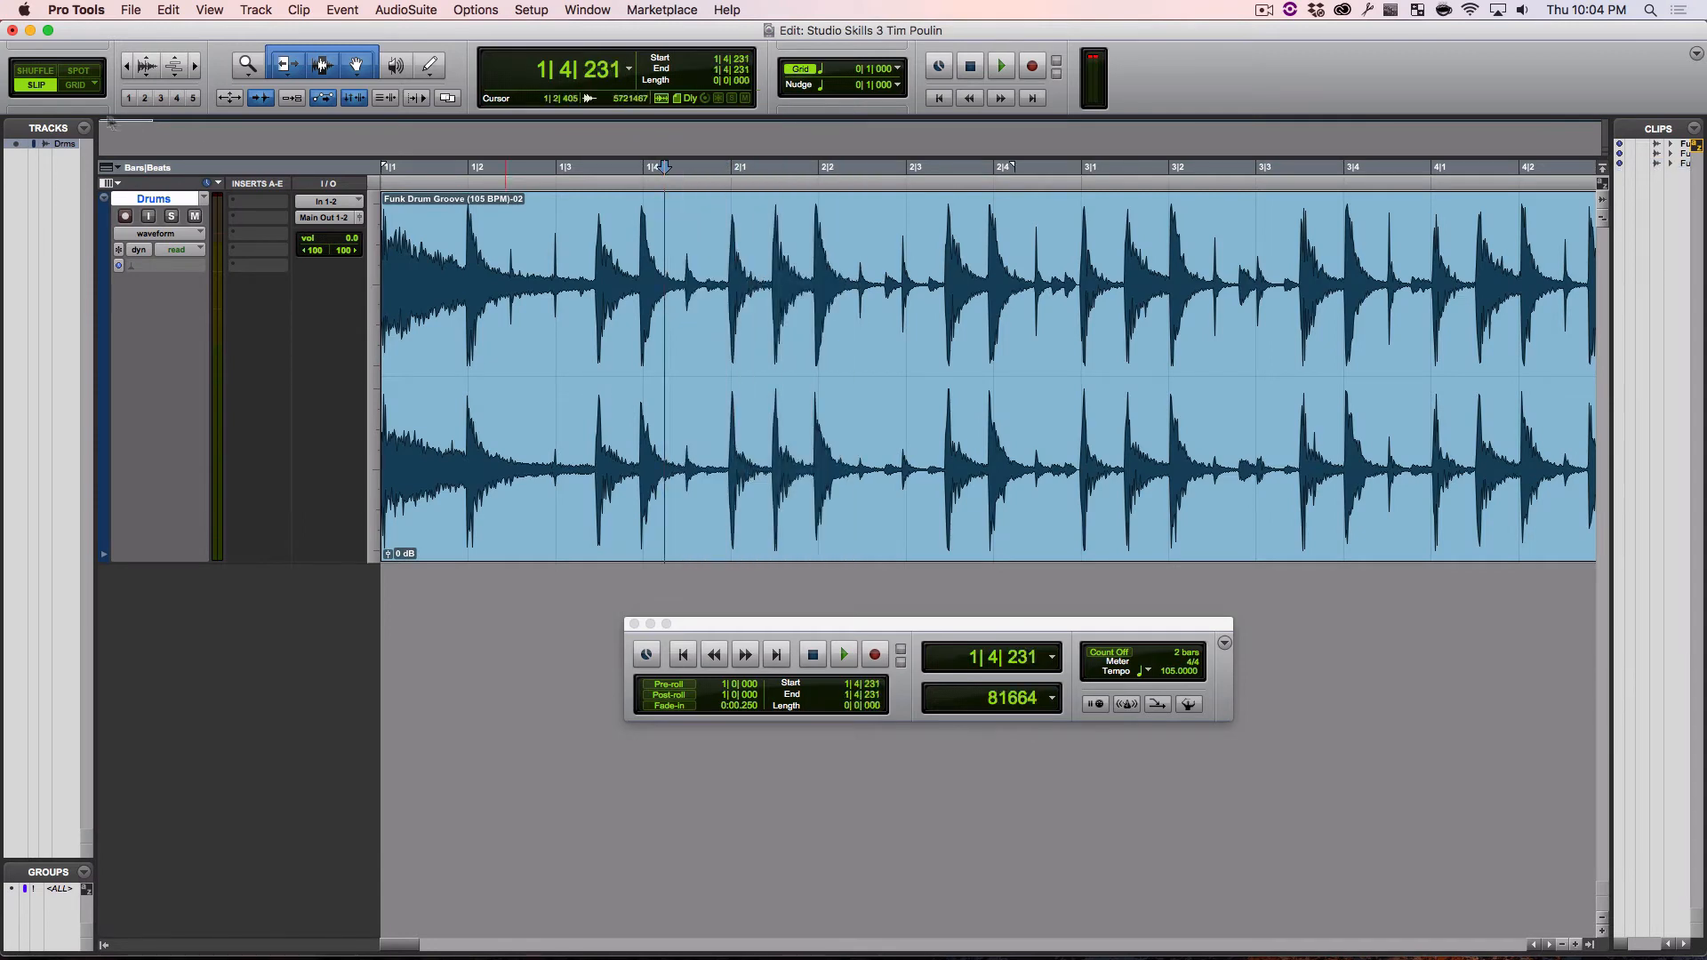
Switch the edit mode to Grid and try grid-snapped selections across the beats of bars 2 and 3
click(78, 85)
drag(649, 347, 982, 356)
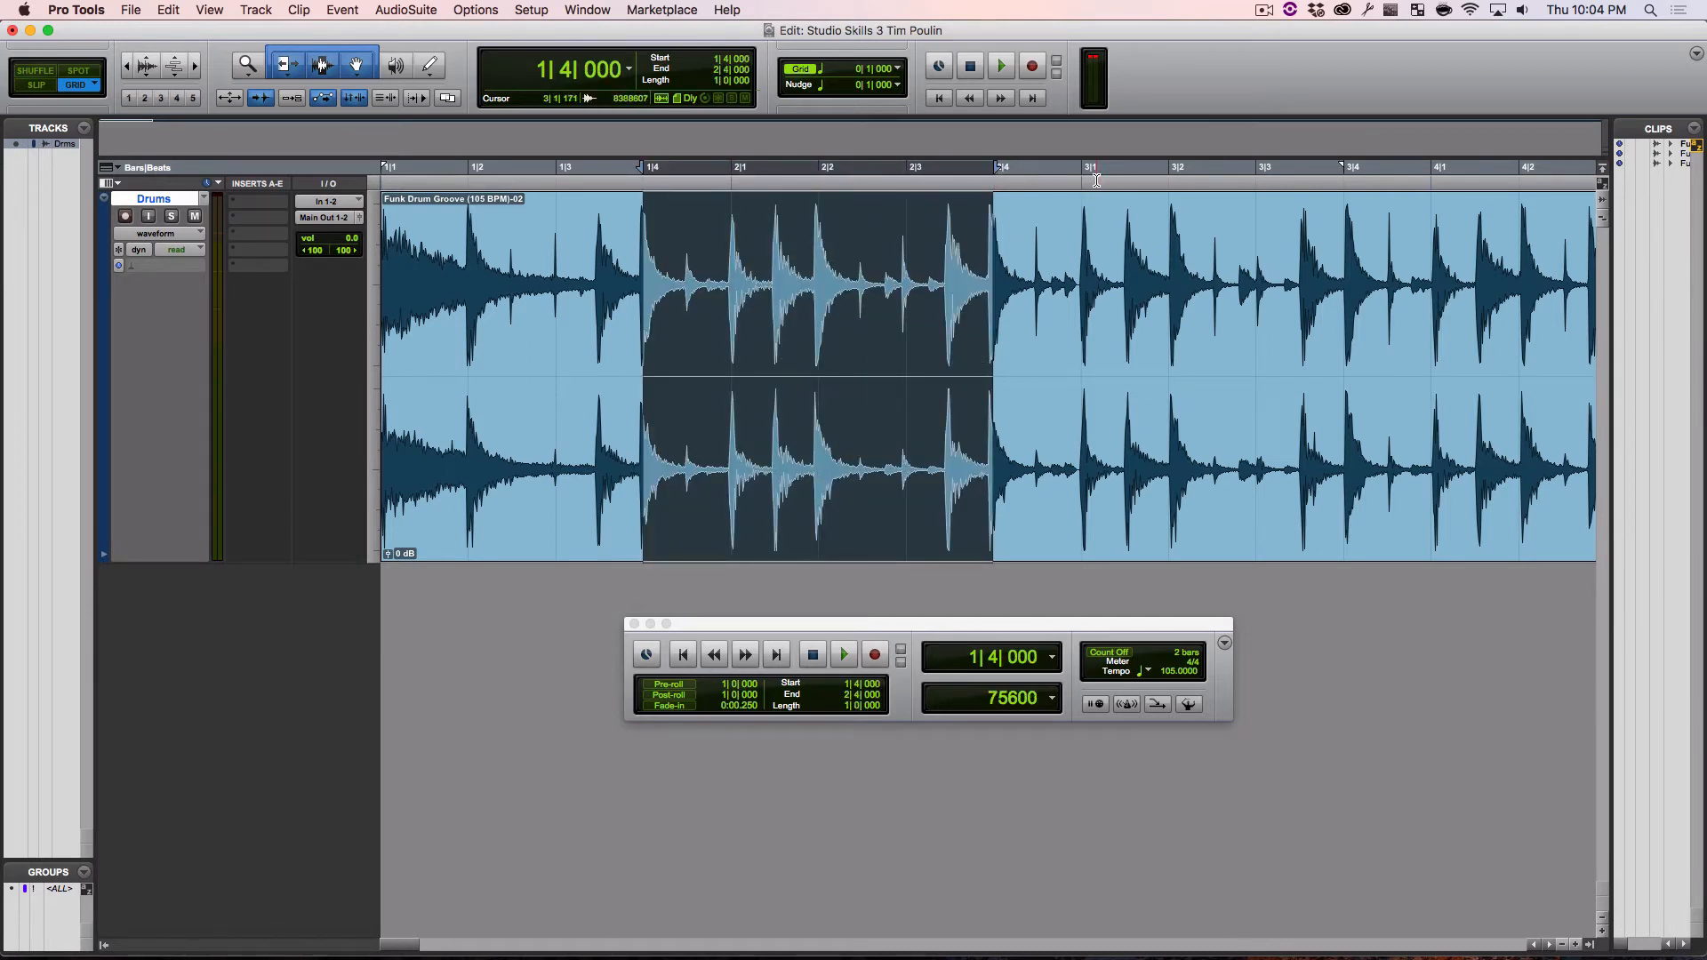
click(1006, 318)
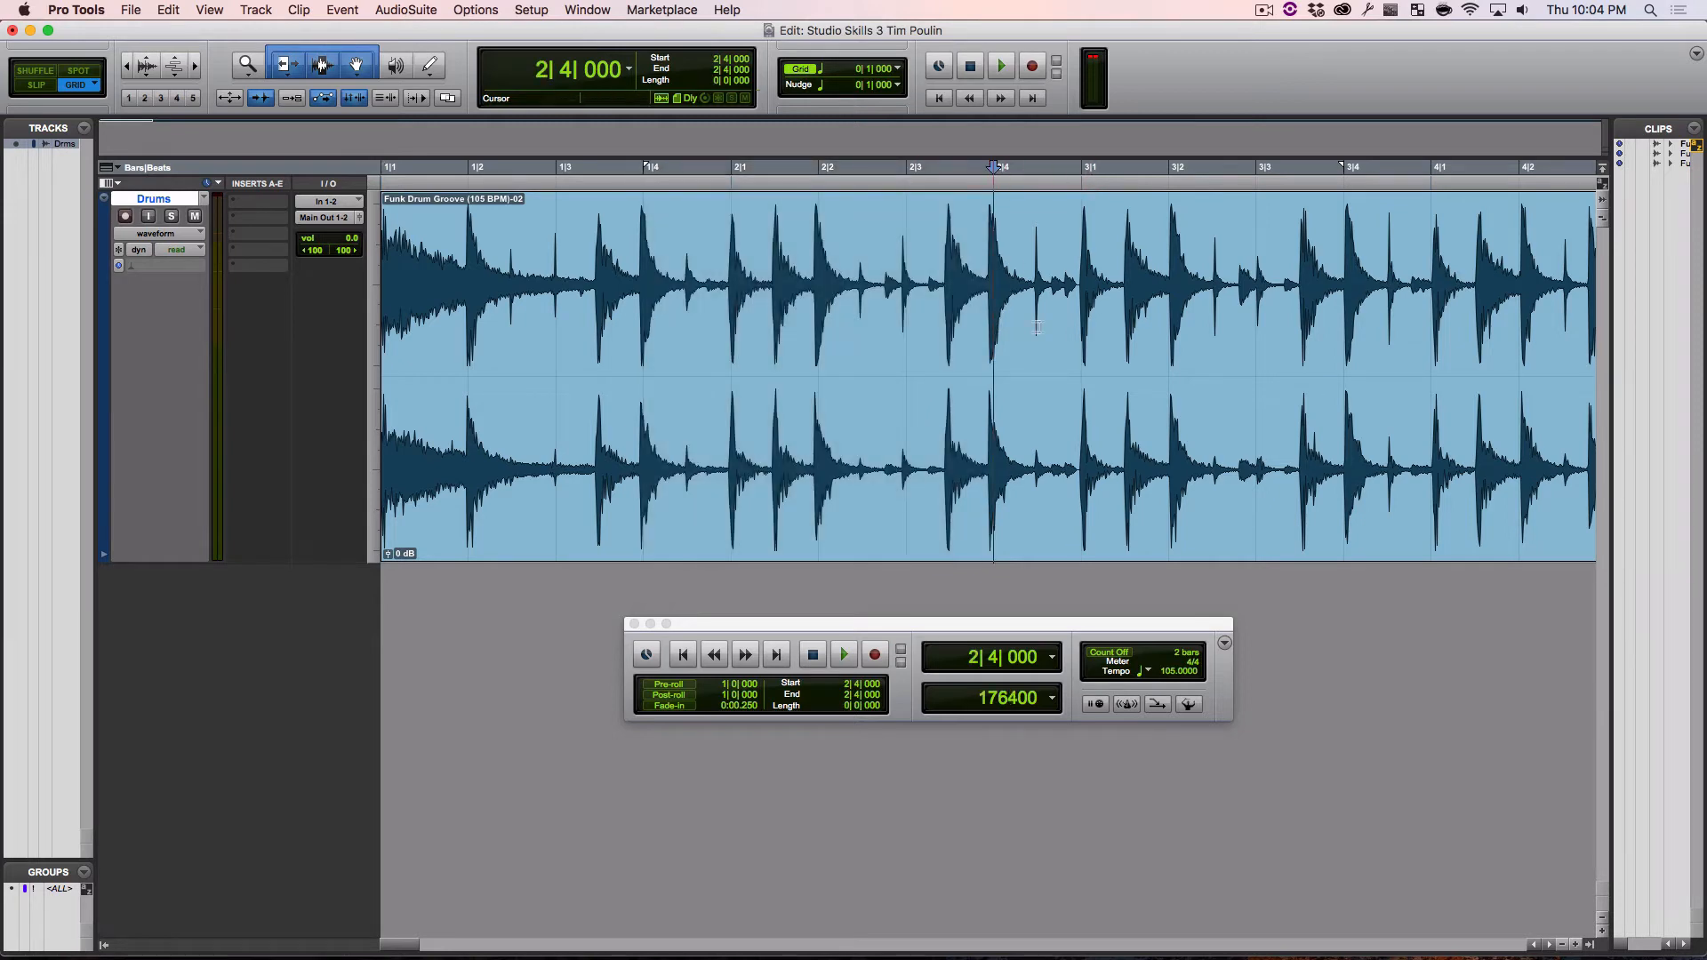
drag(1037, 328, 1073, 329)
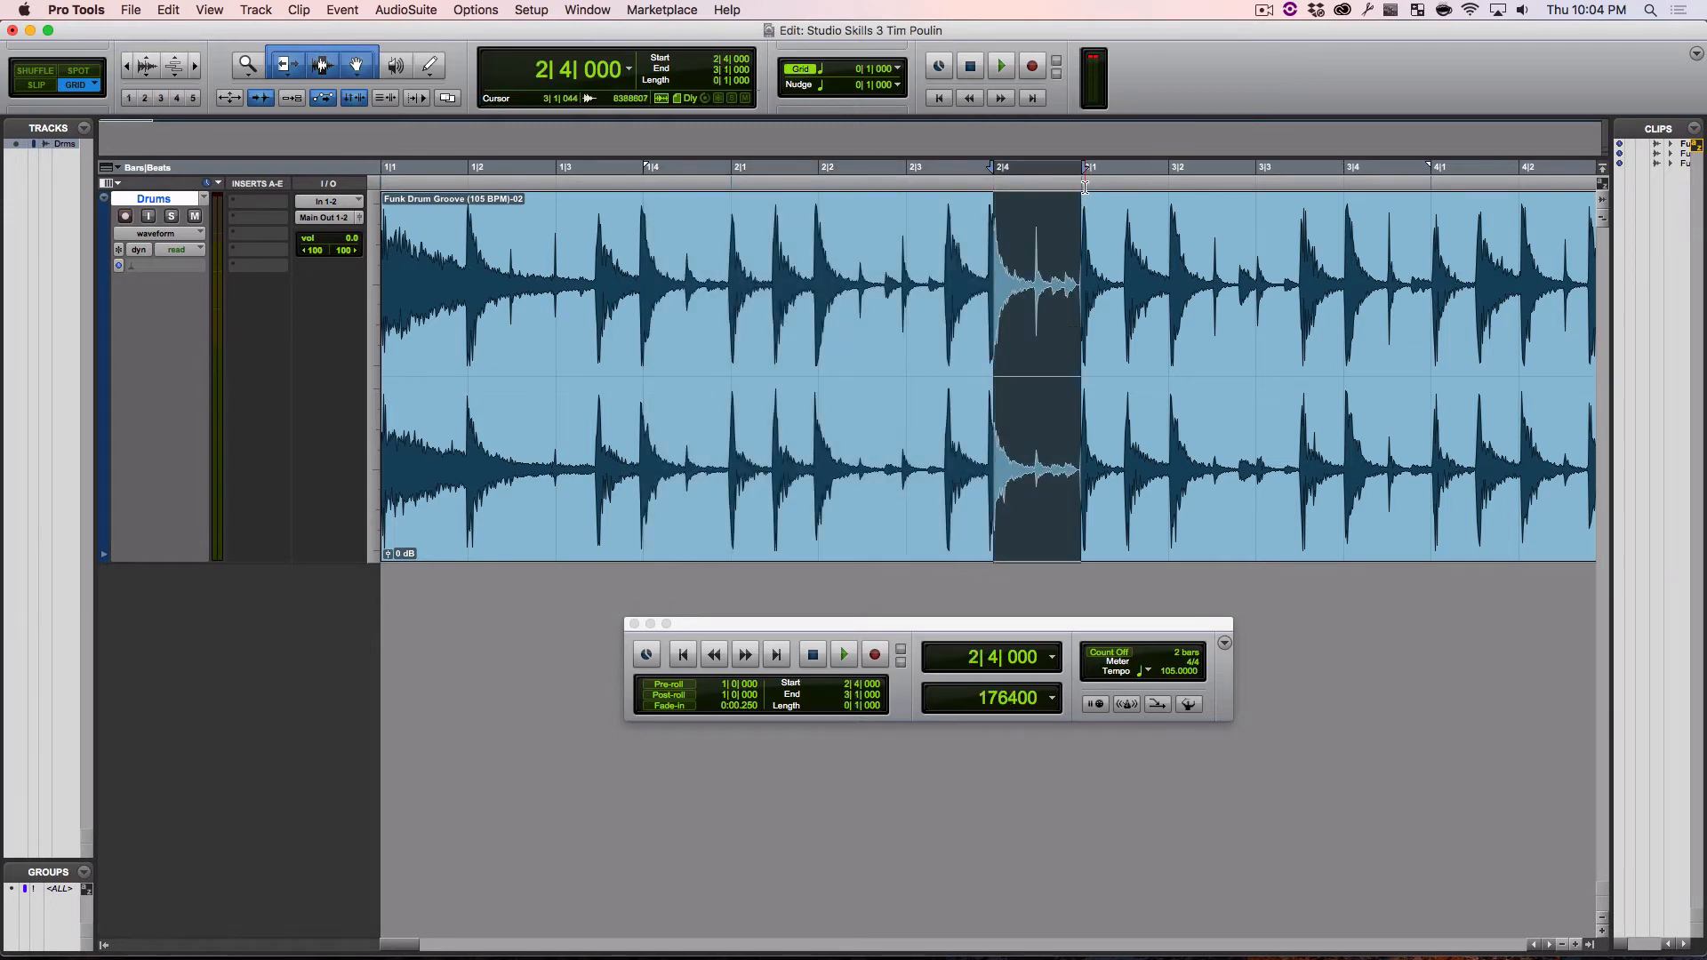
click(1087, 276)
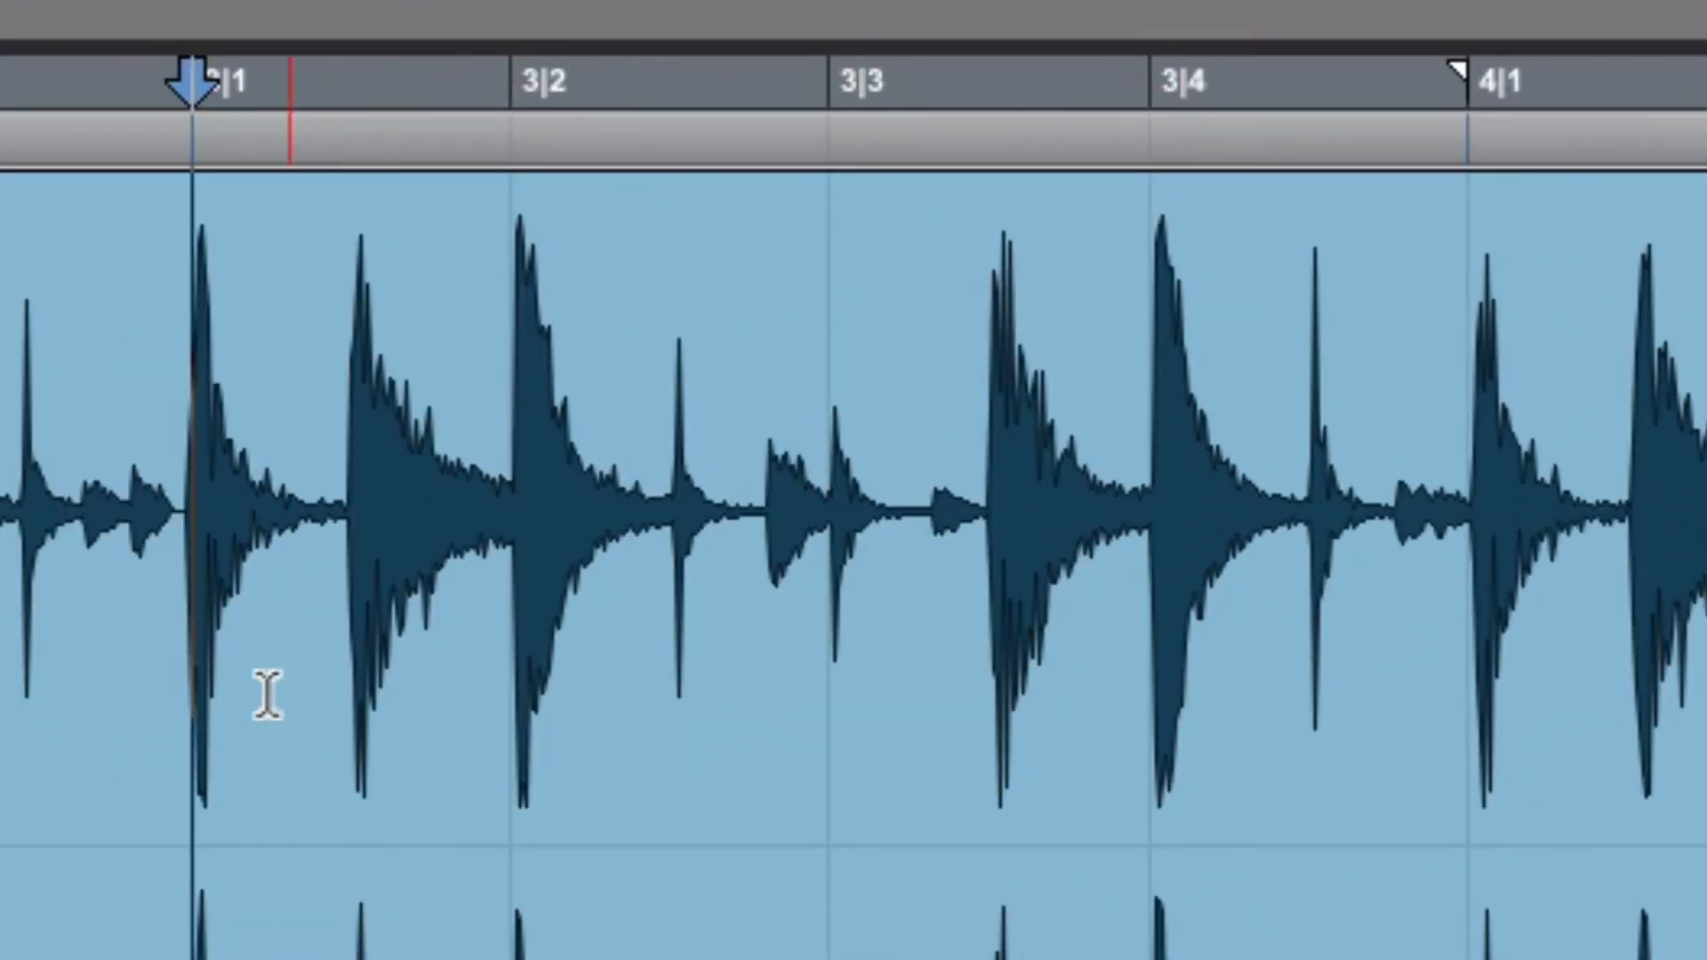
drag(234, 711, 1127, 716)
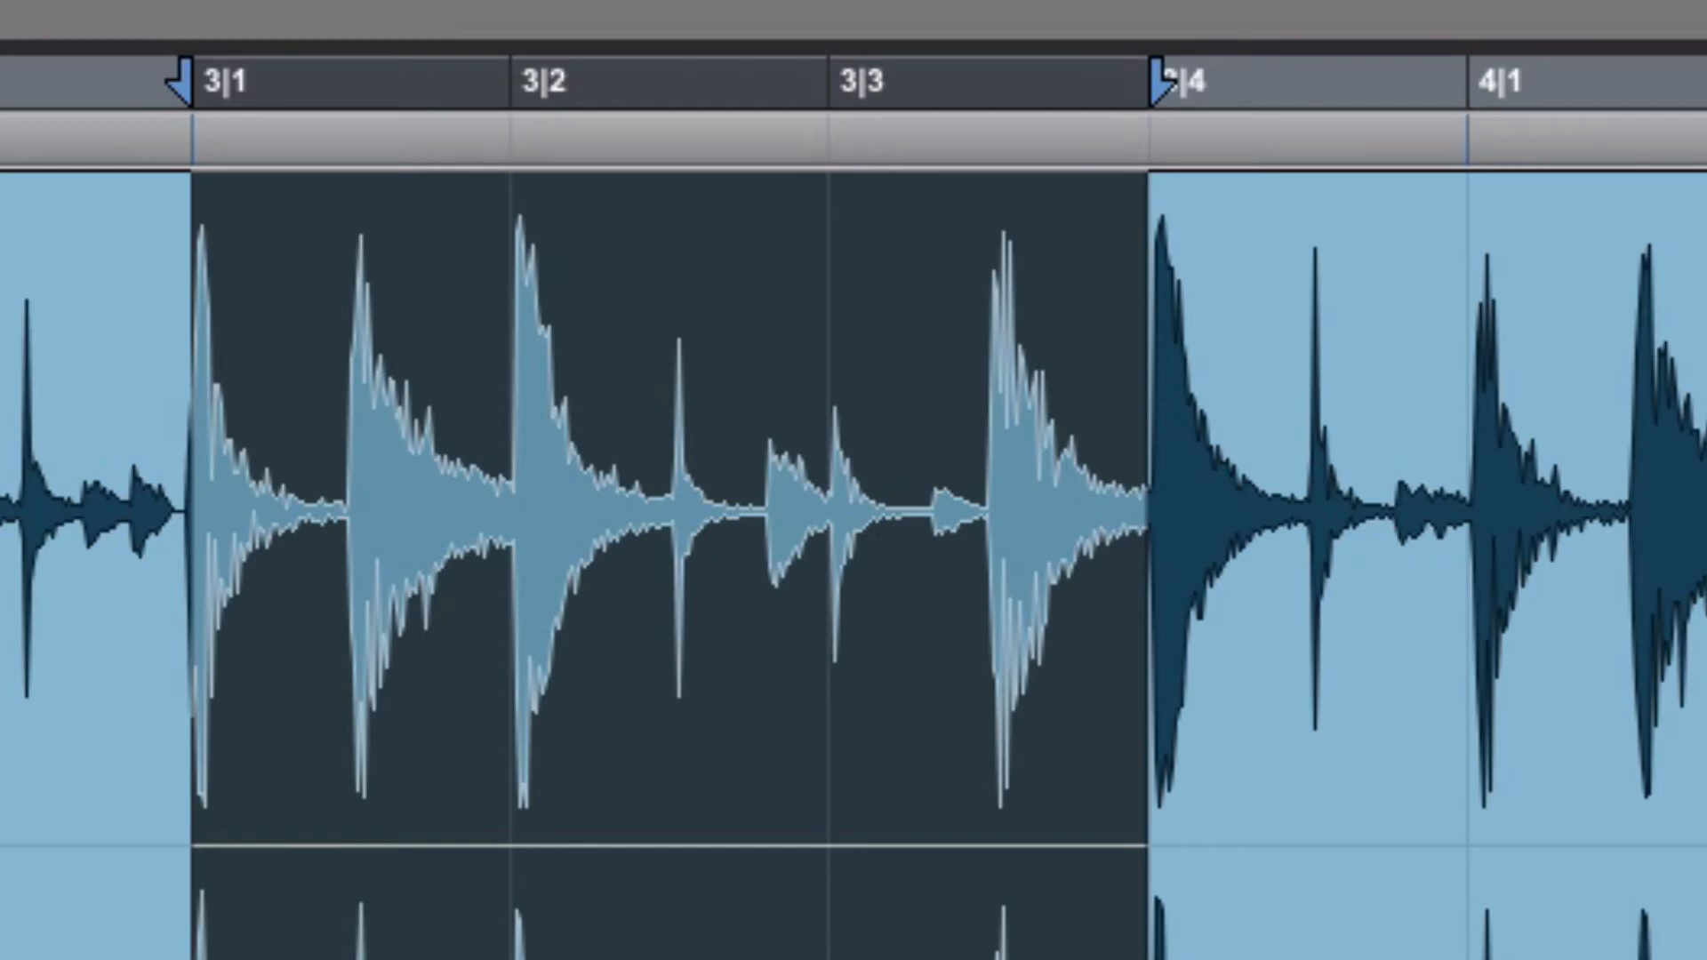
click(828, 511)
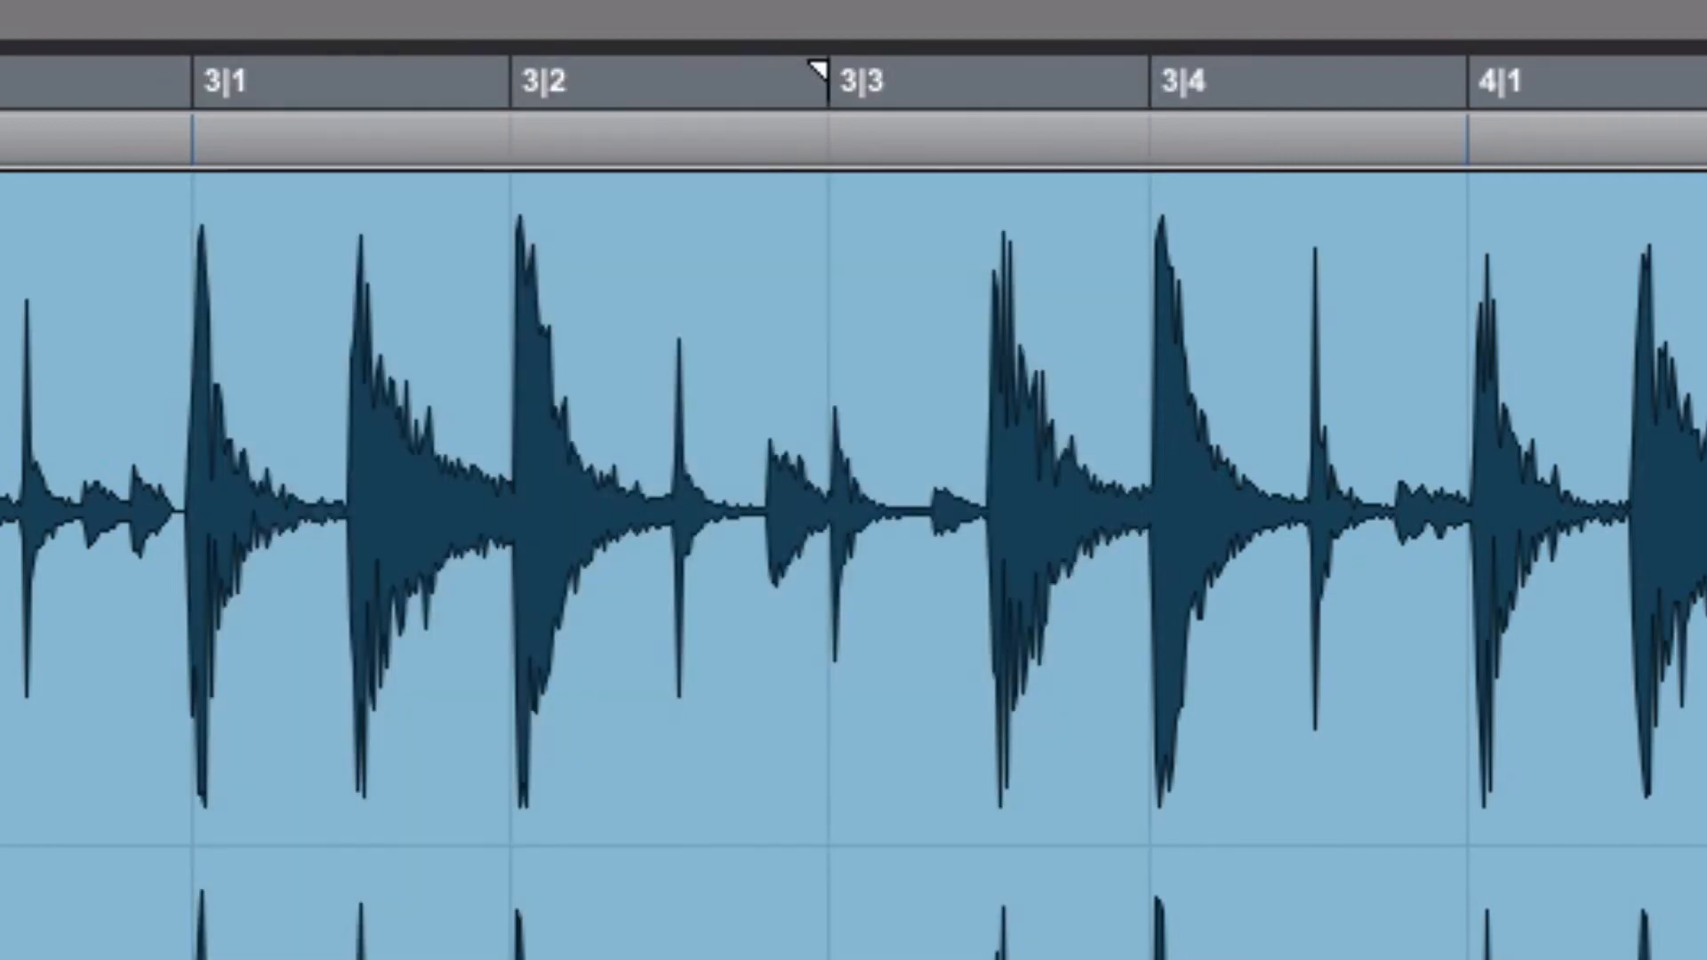
Read the assignment instruction about separating the clip at measure 5 with Command+E
drag(4, 783, 978, 865)
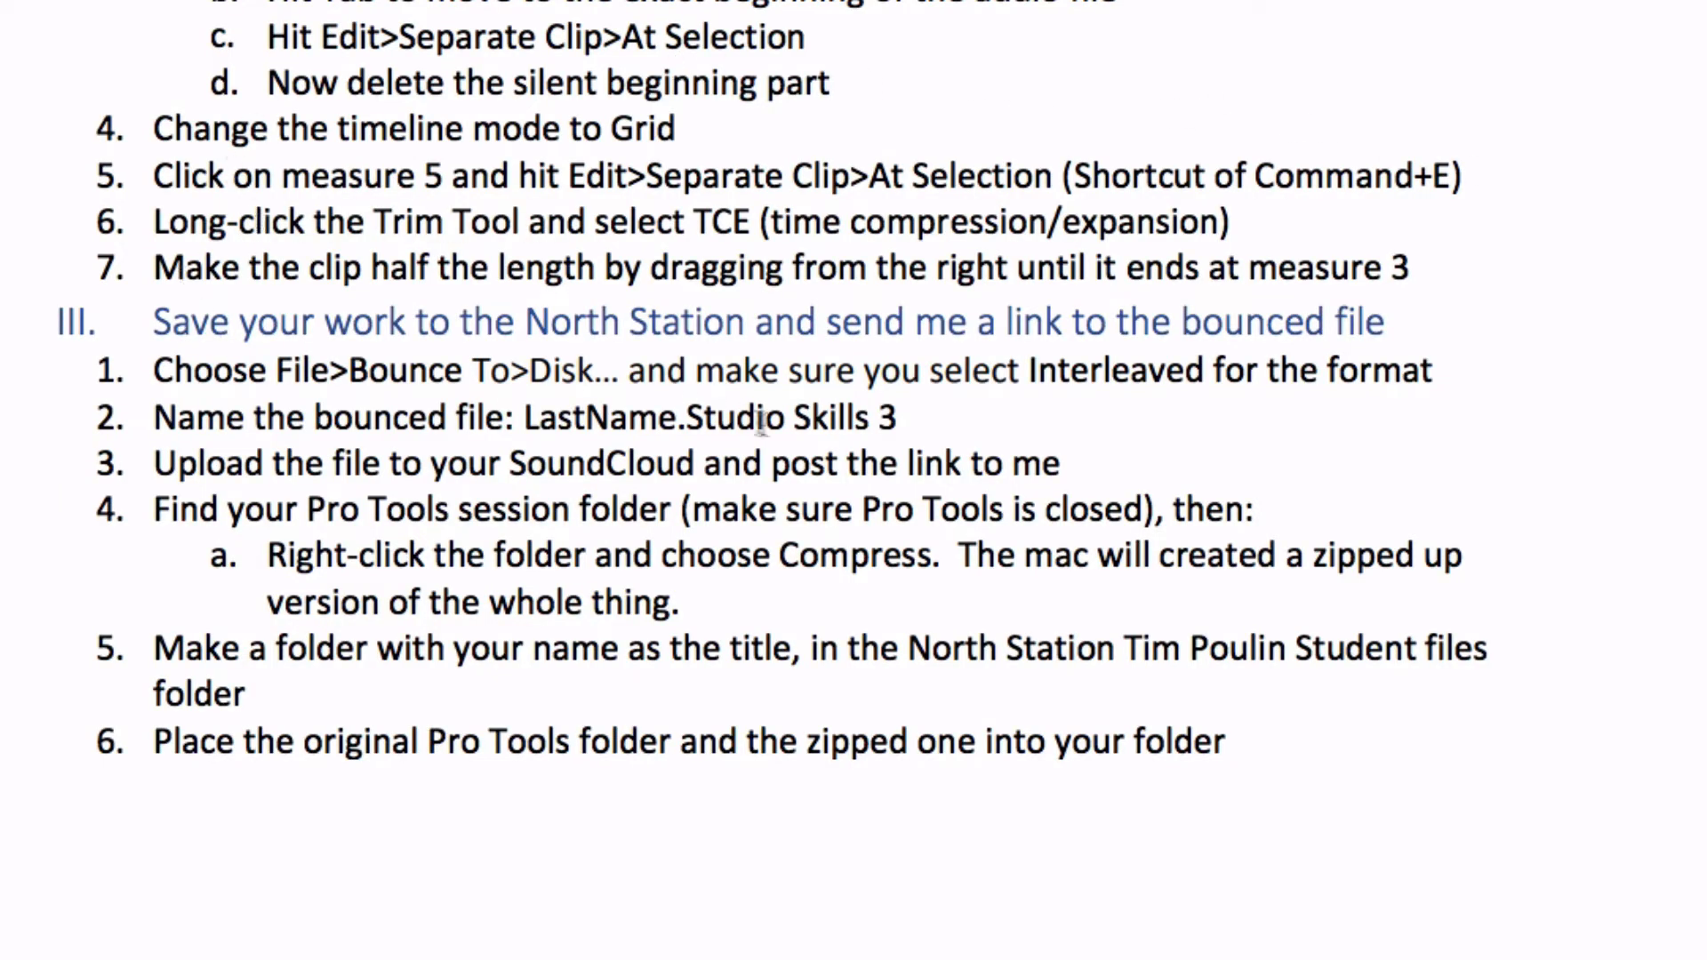
drag(647, 129, 612, 130)
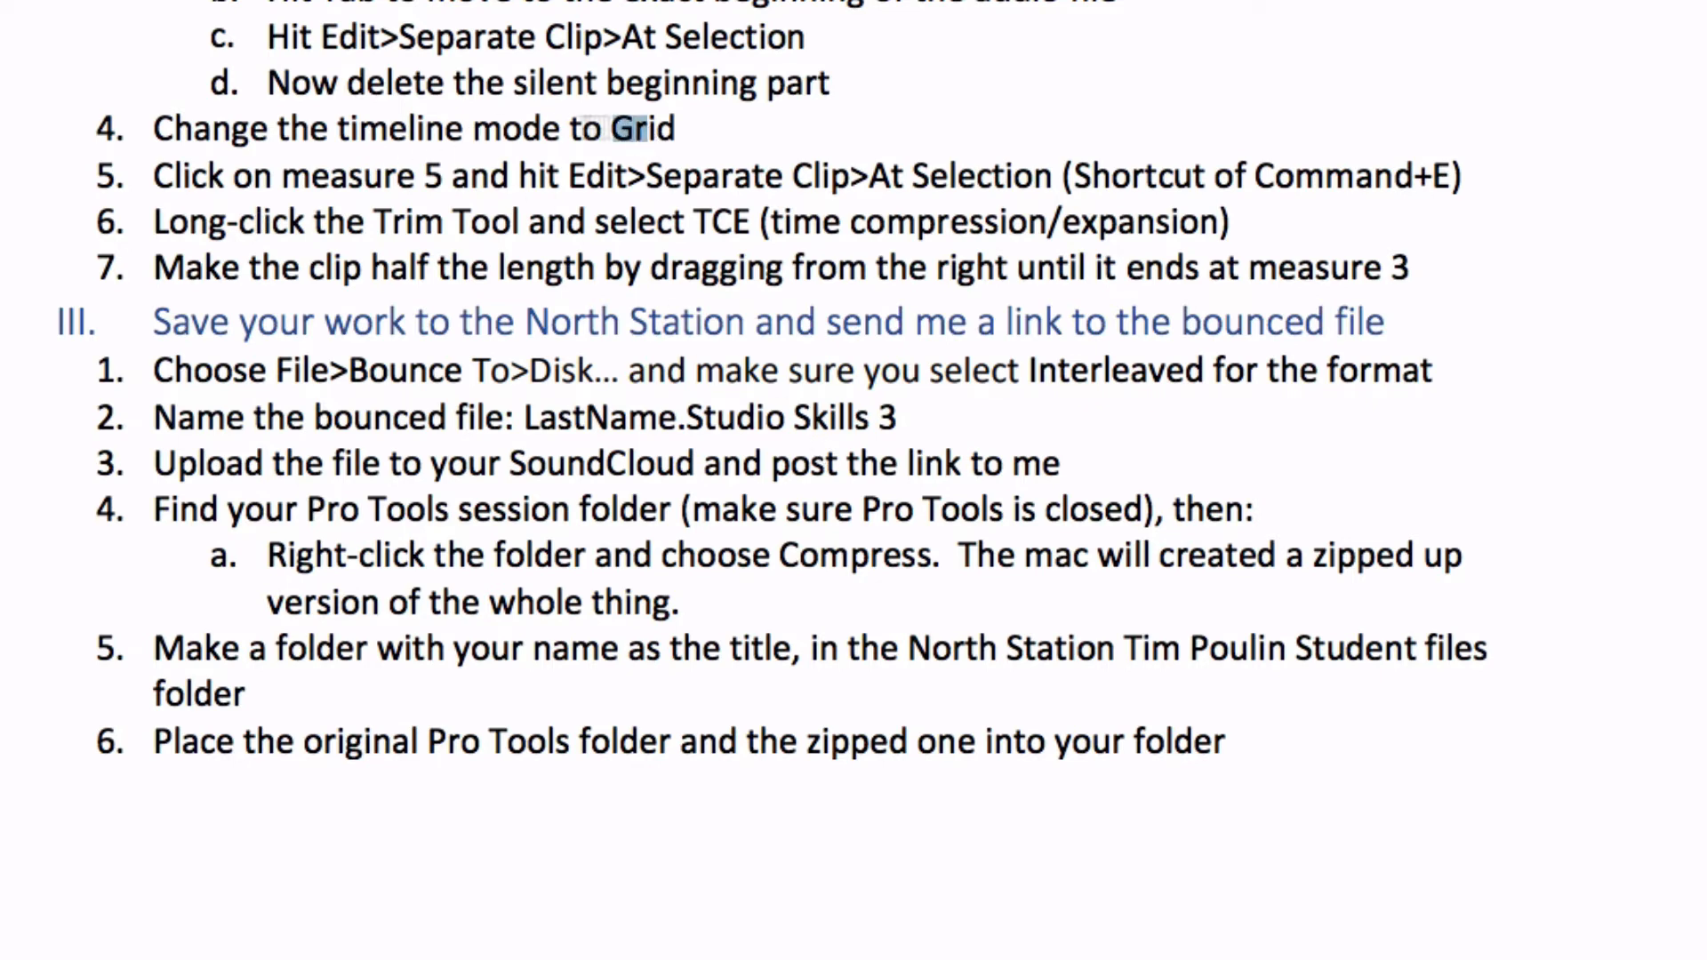
drag(230, 157, 956, 194)
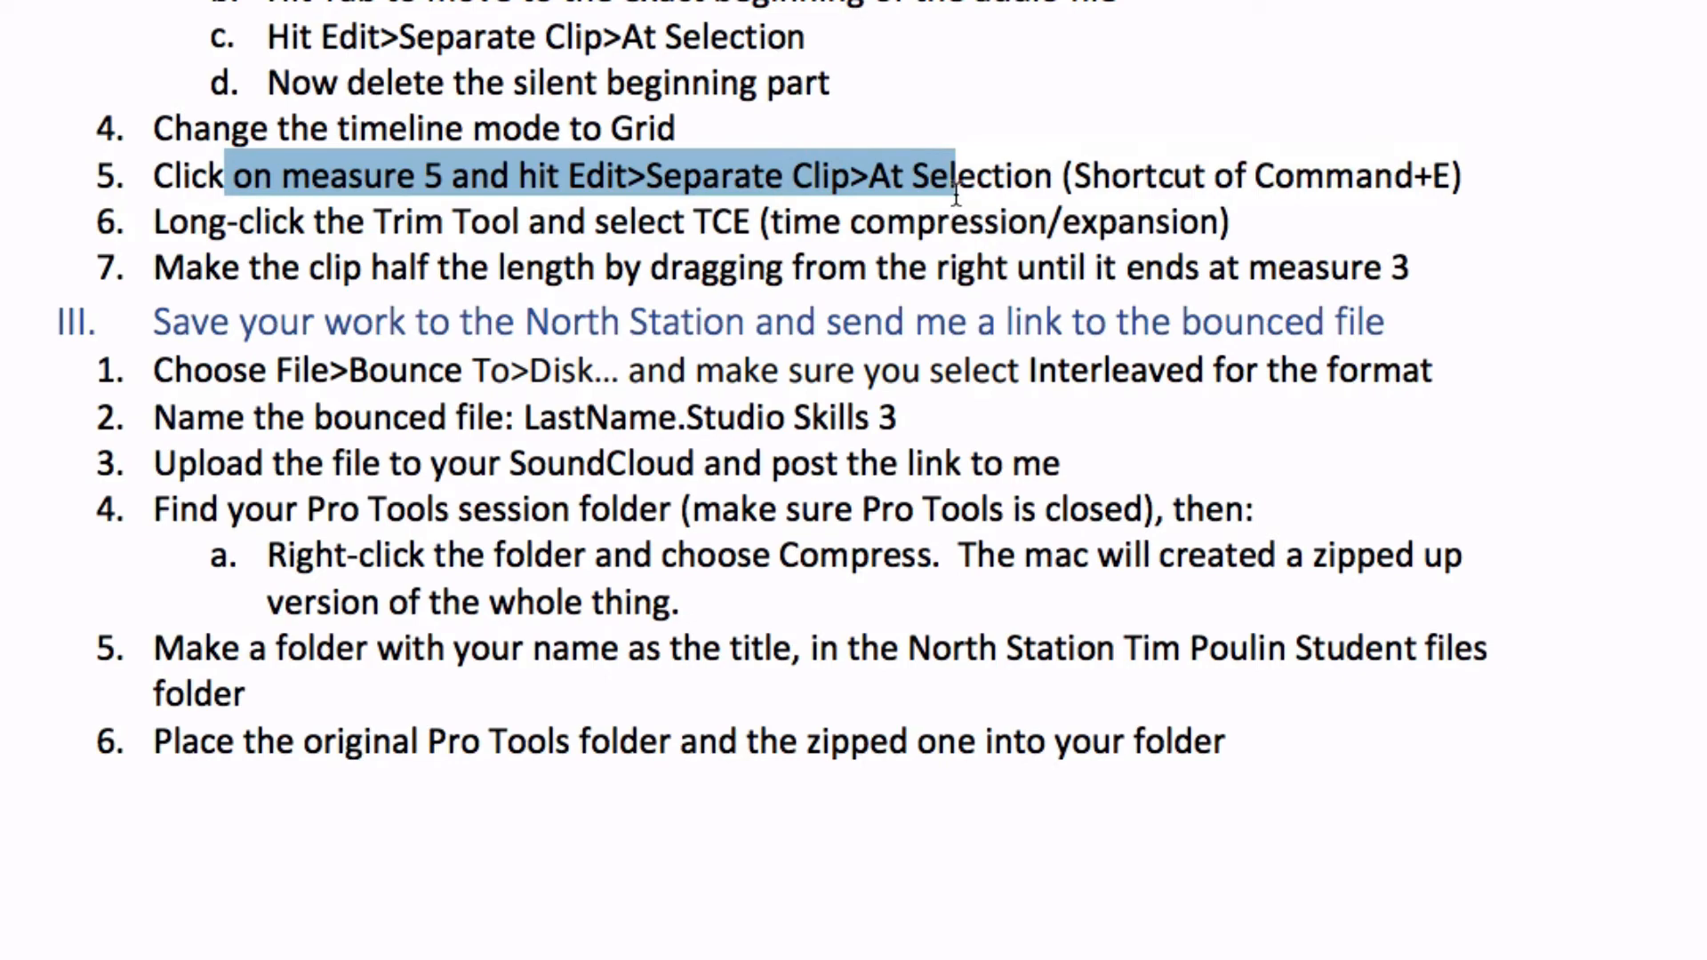
click(981, 159)
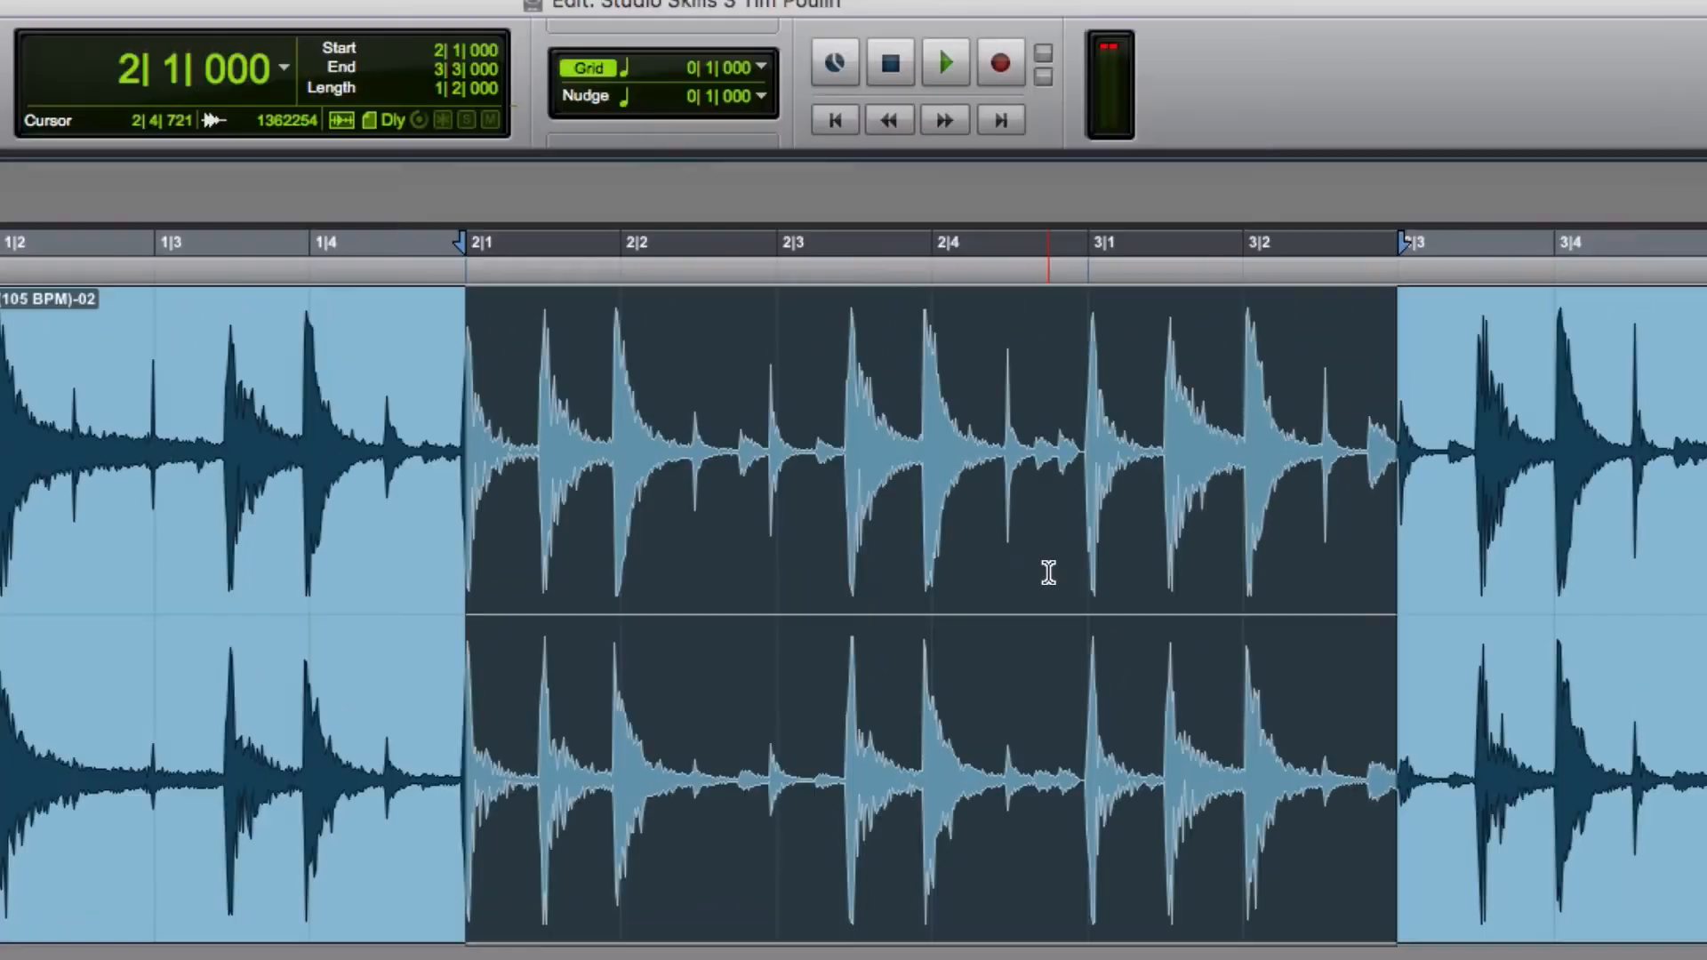
click(530, 537)
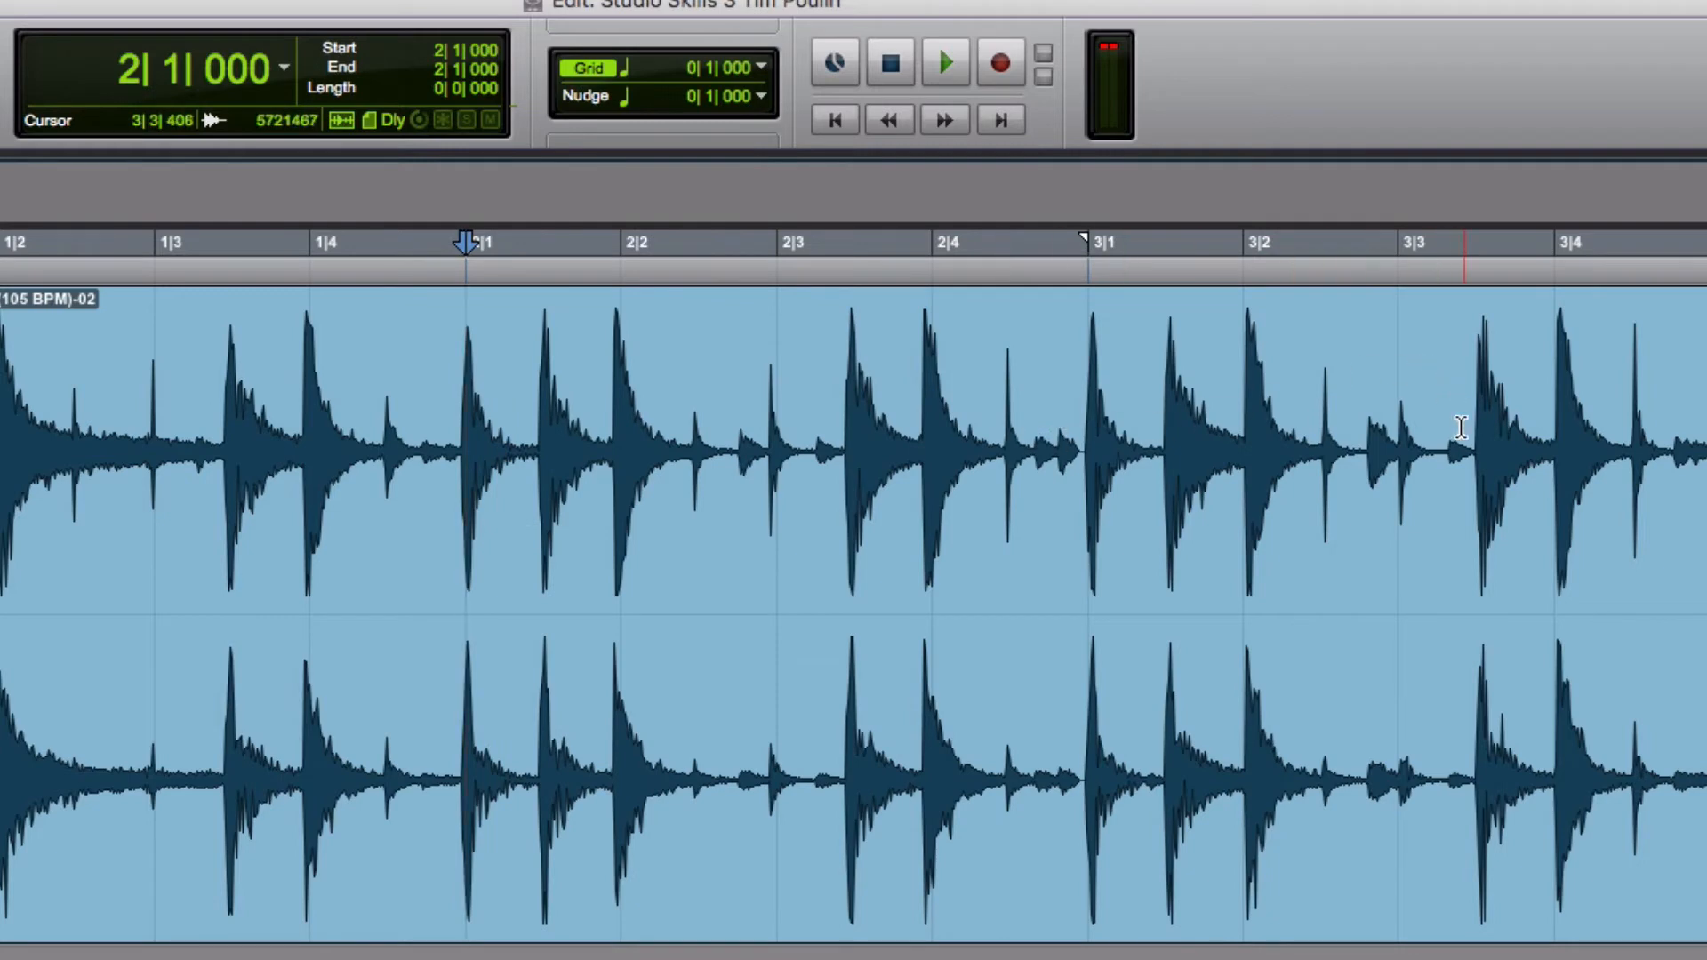
Place the cursor exactly at bar 5 and separate the groove clip there
key(r)
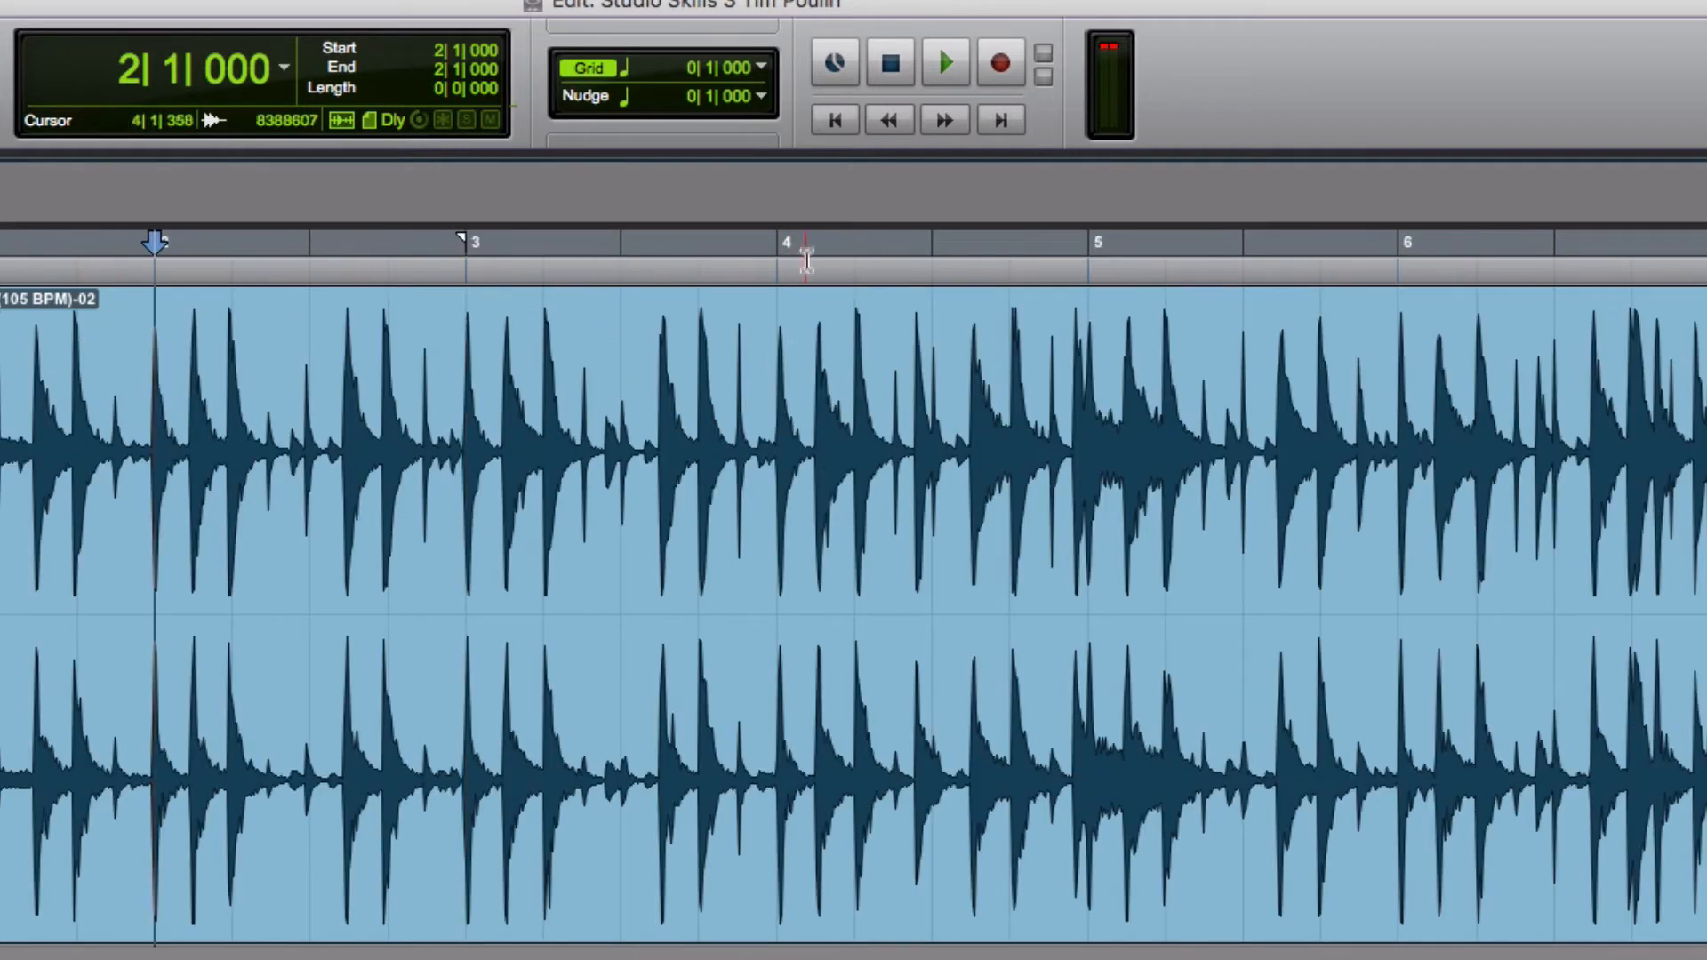
click(1089, 332)
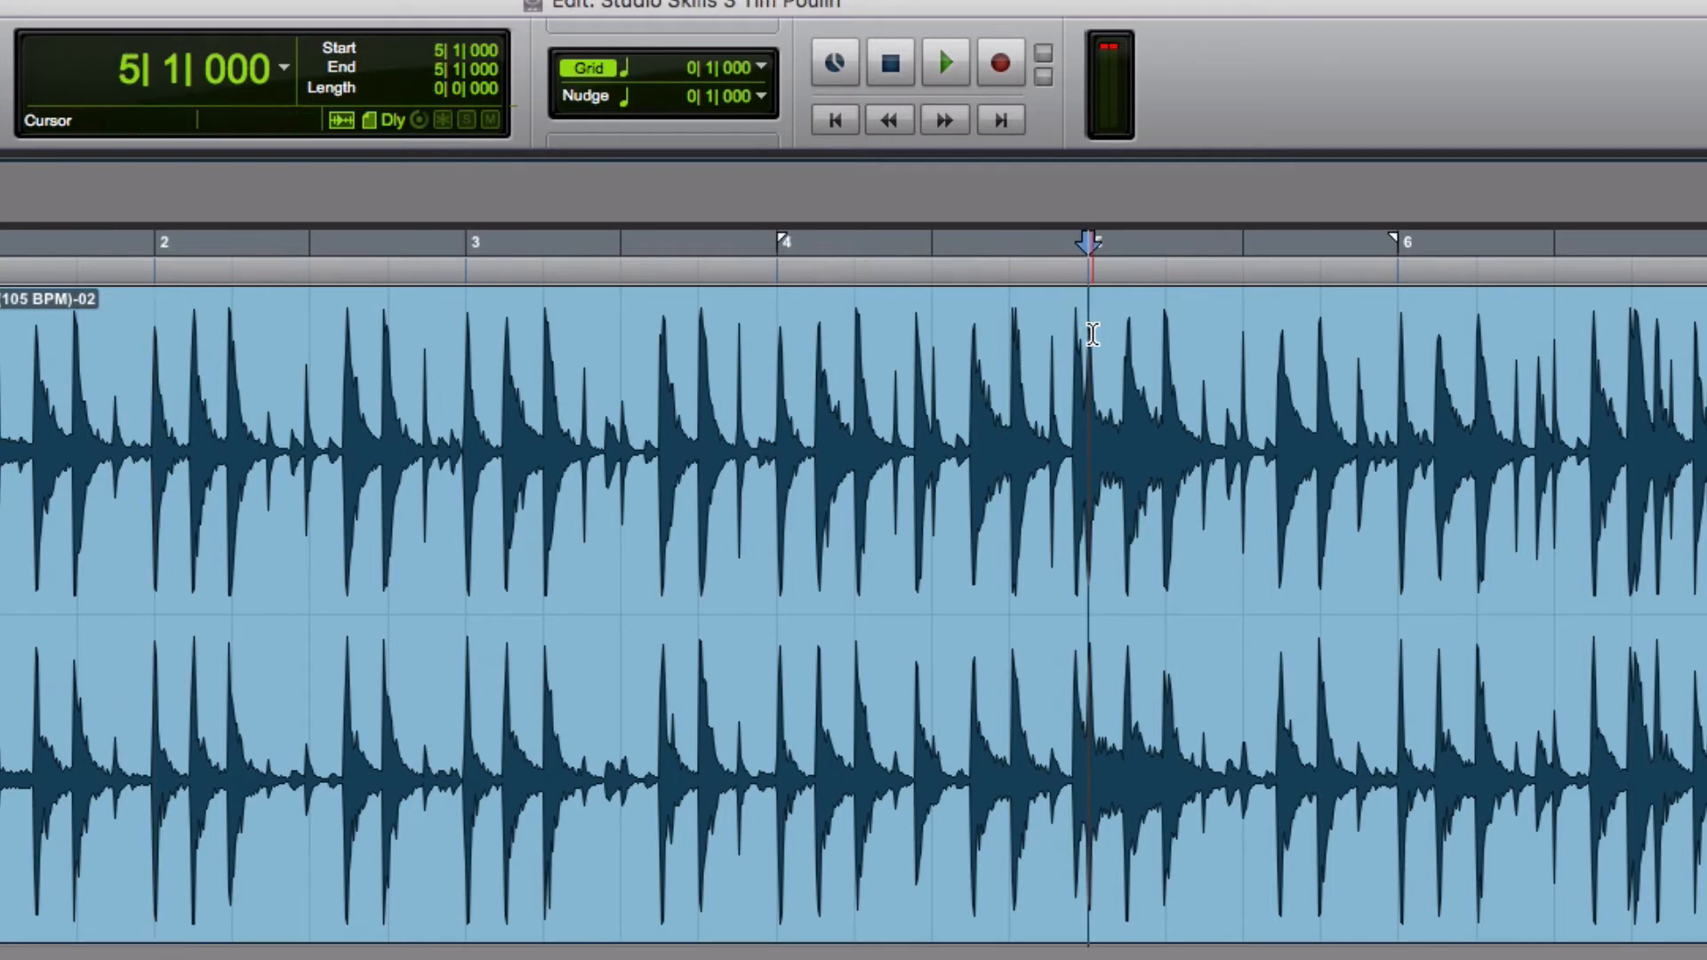
click(1243, 392)
click(1166, 409)
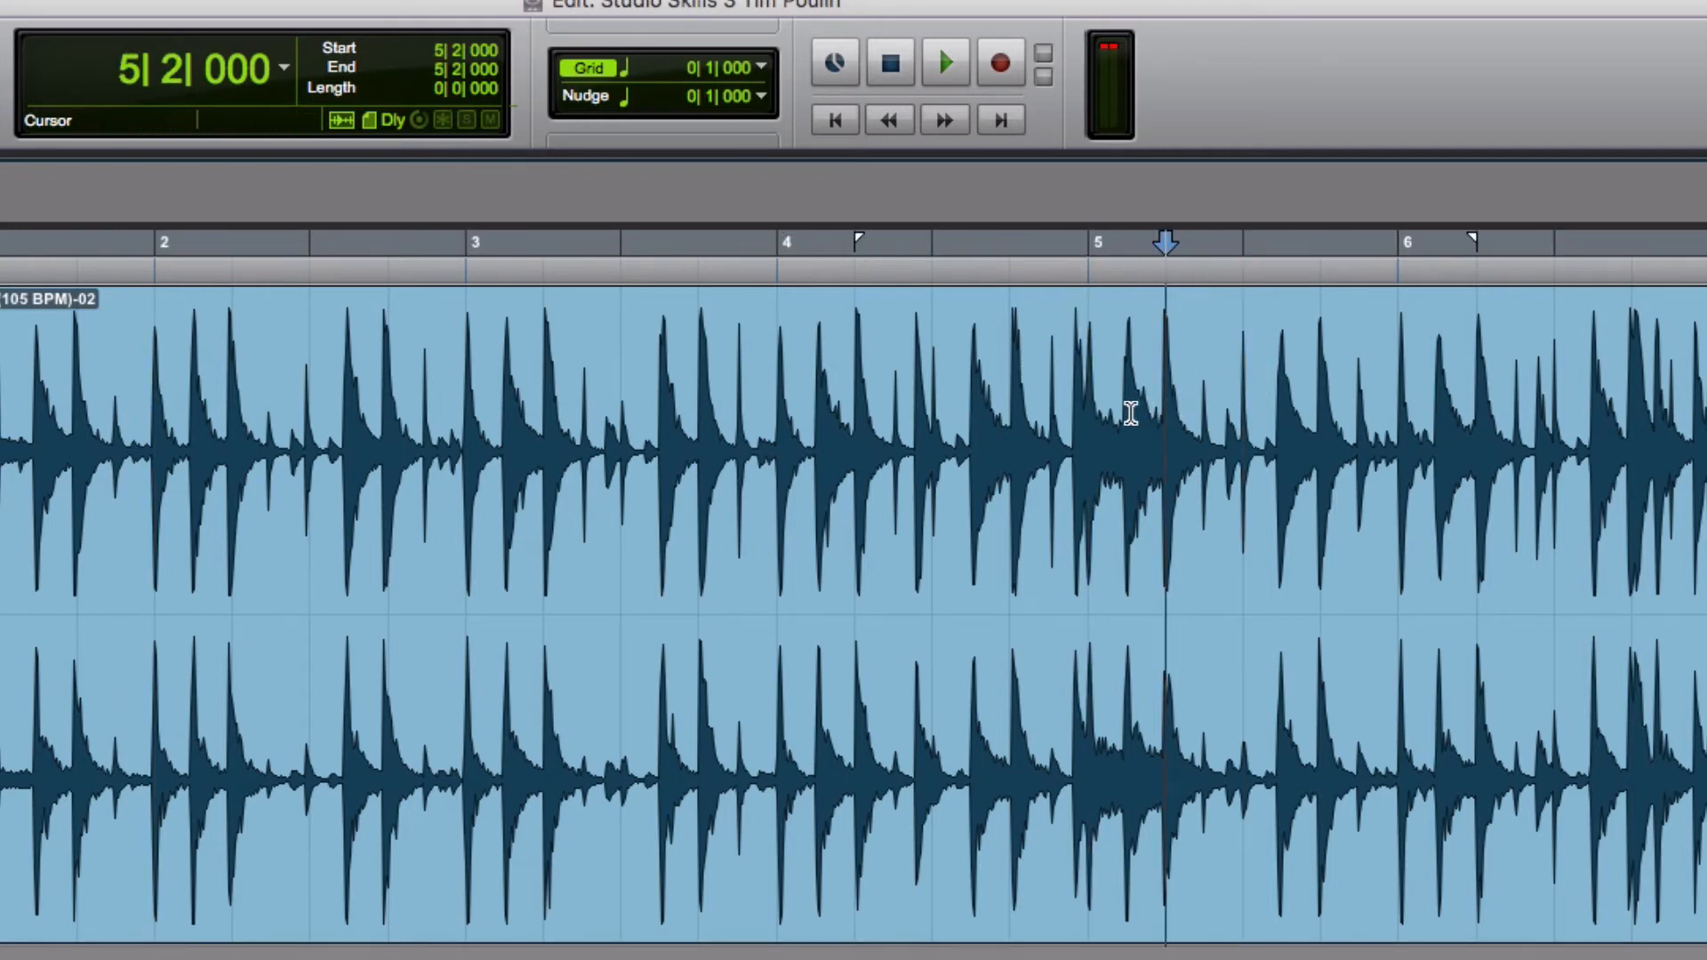
click(1086, 423)
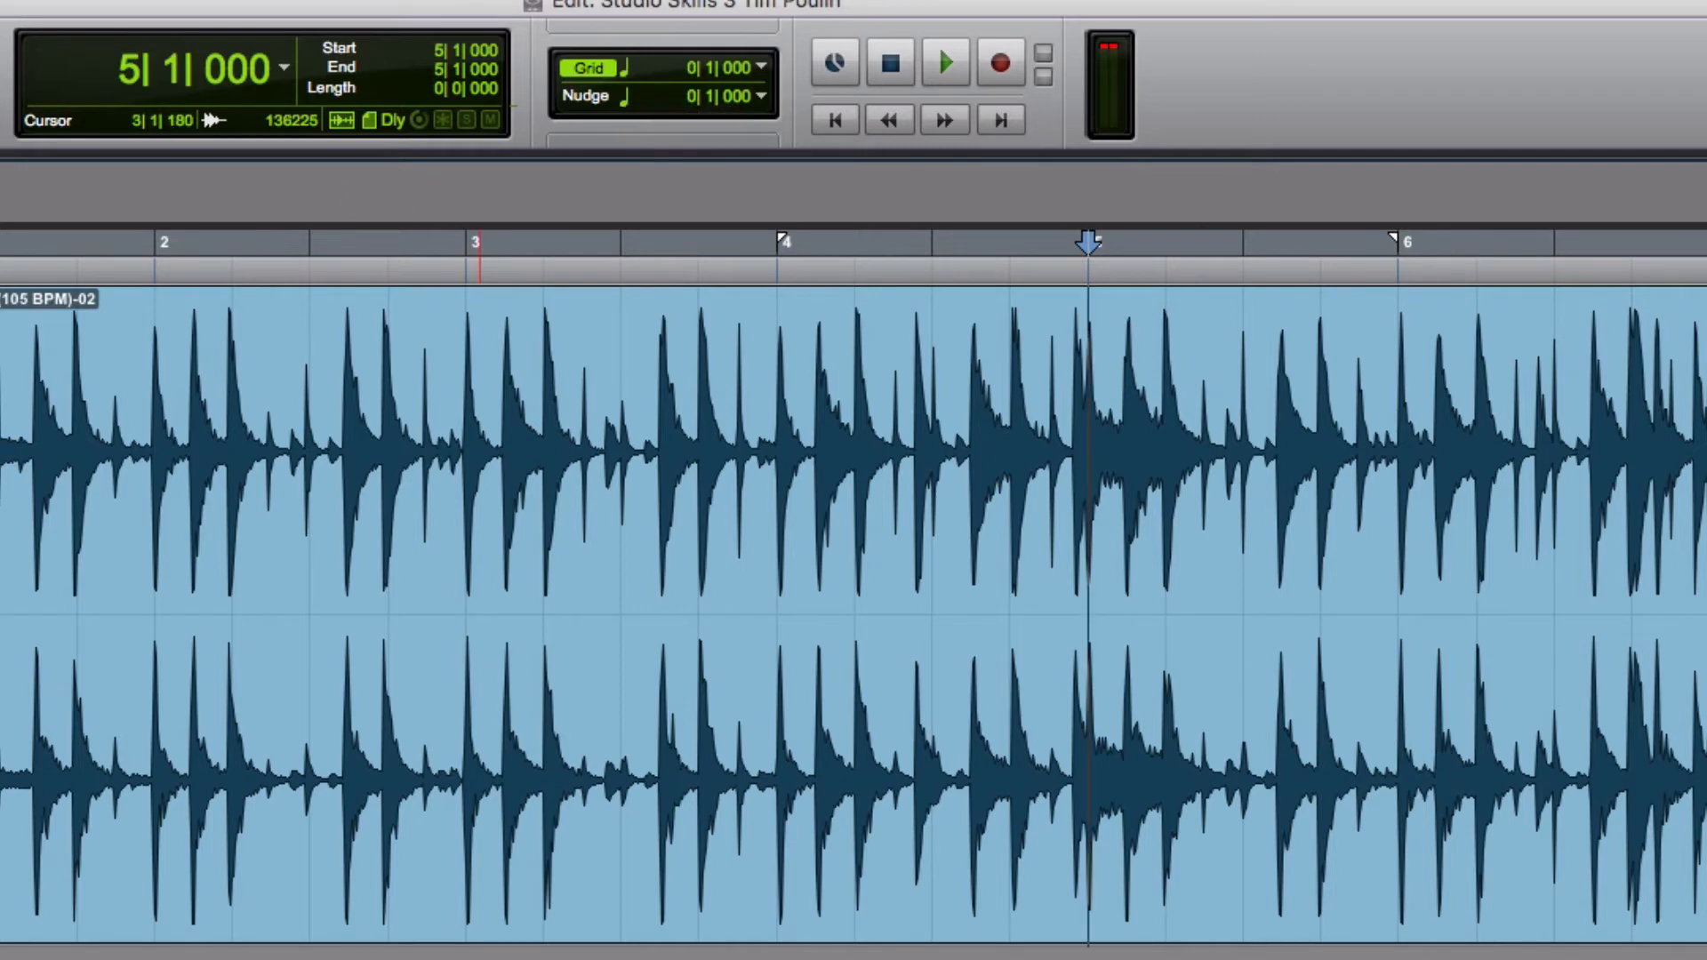
mouse_move(0, 685)
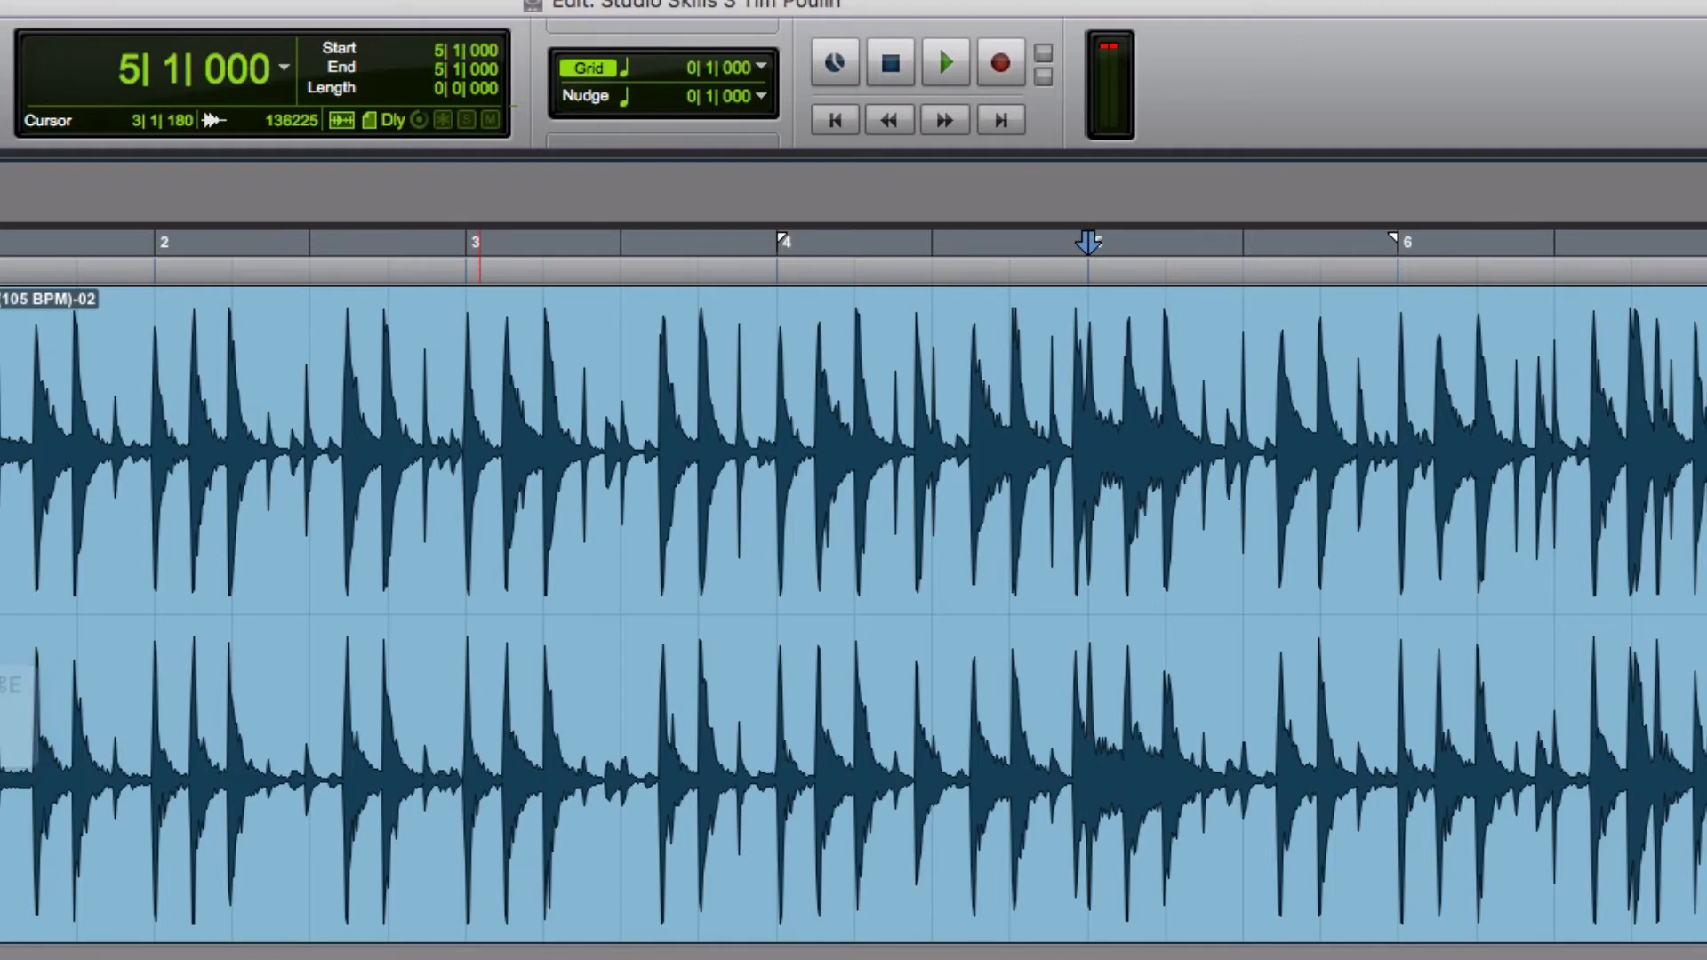
key(super+e)
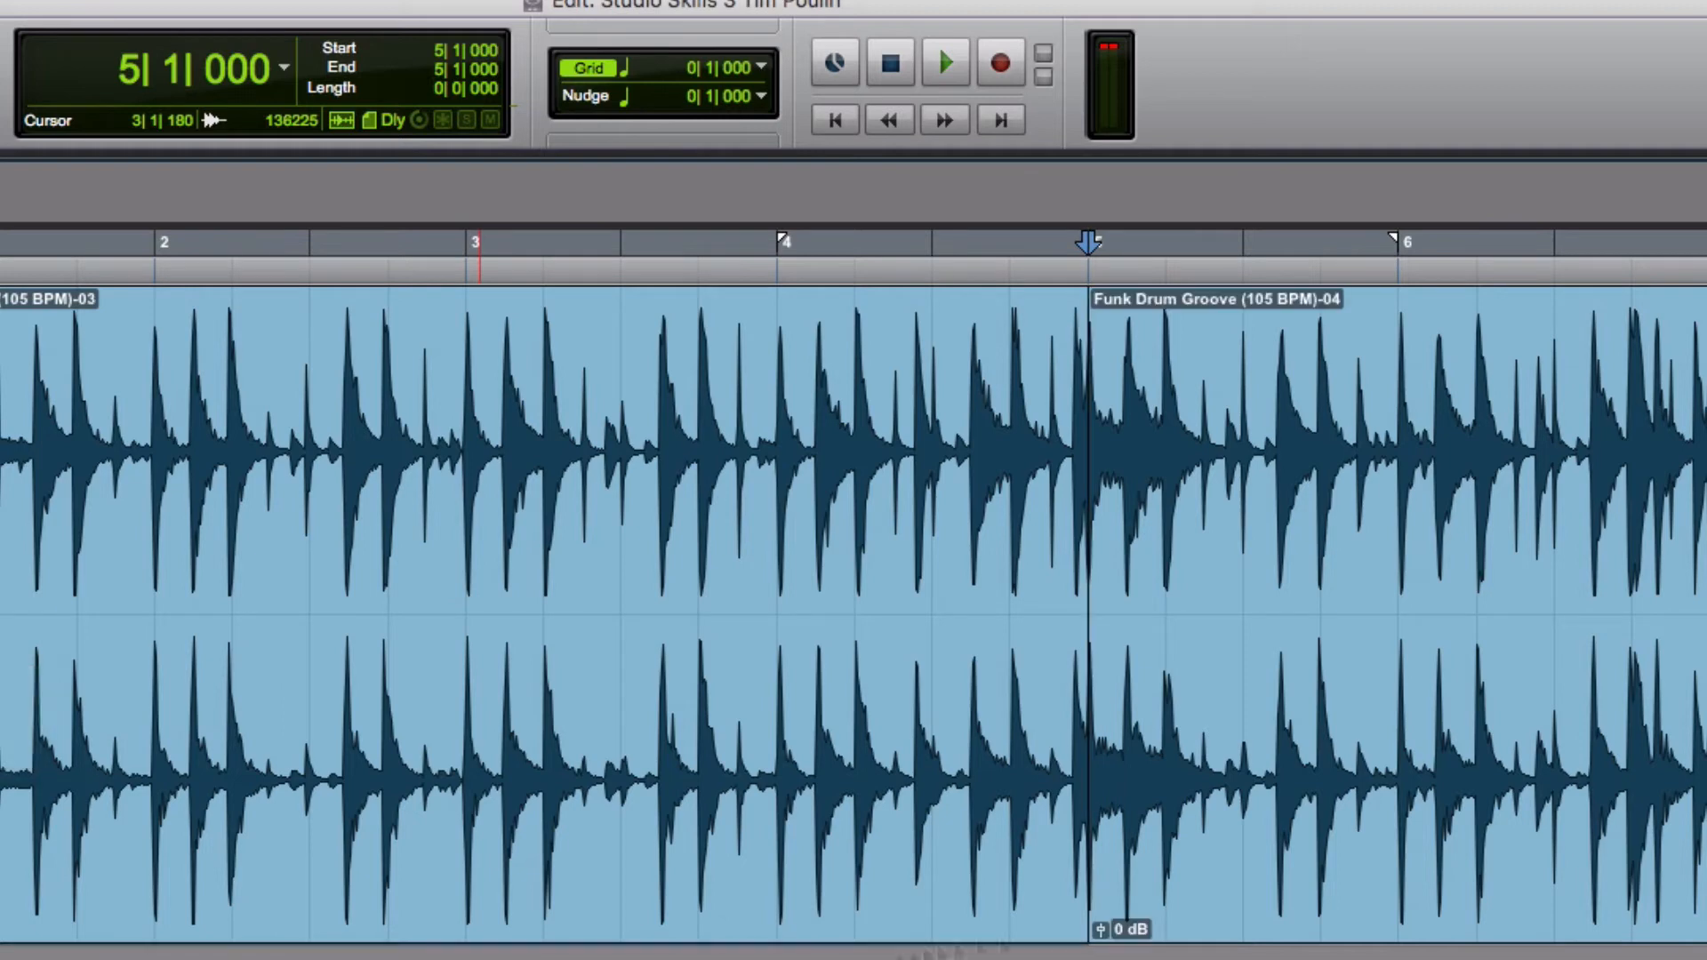
Select the clip section after bar 5 and delete it
click(1595, 883)
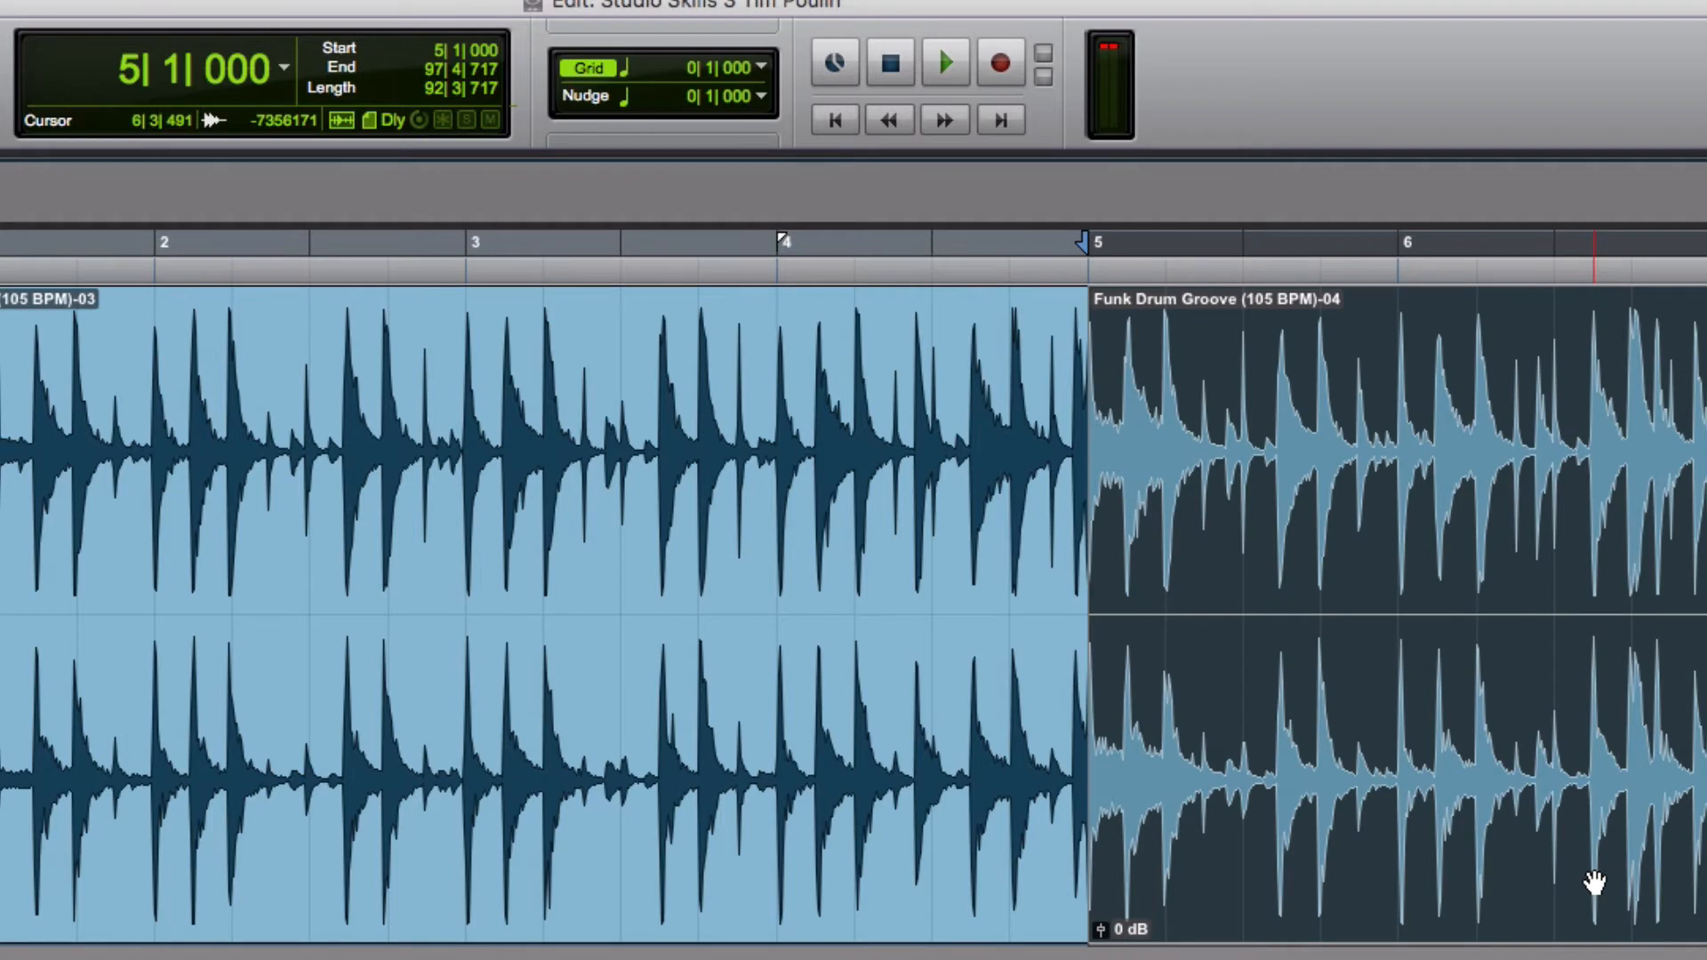
key(Delete)
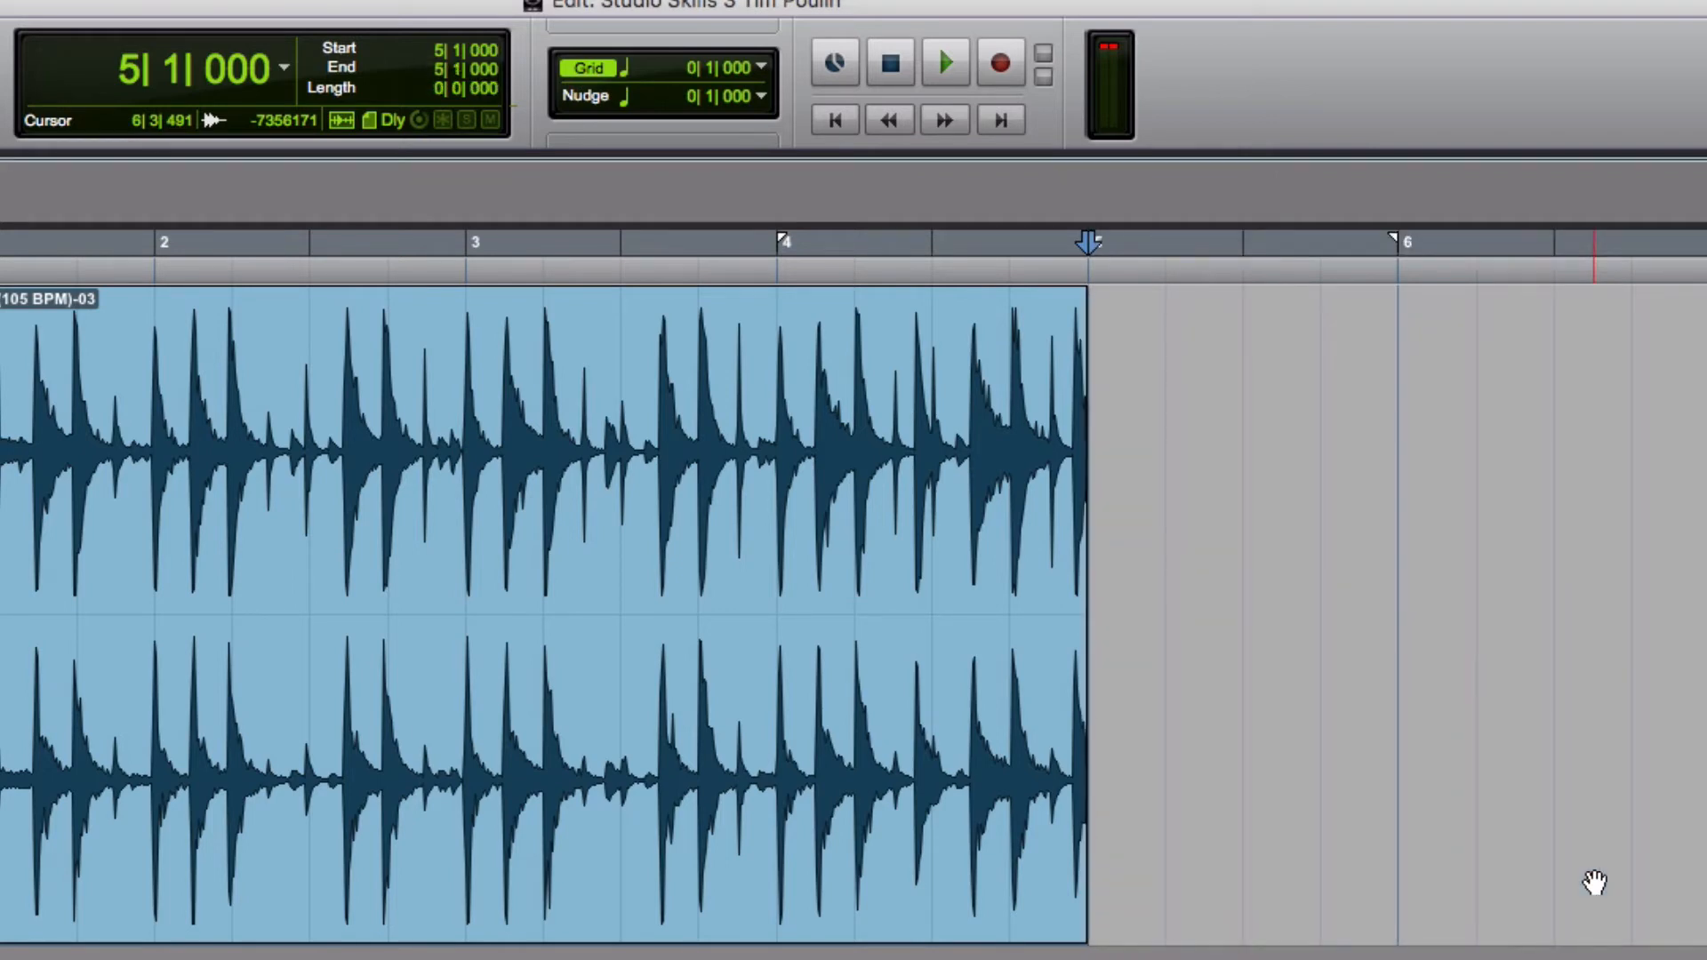
Play back the remaining four-bar groove from the start
click(822, 860)
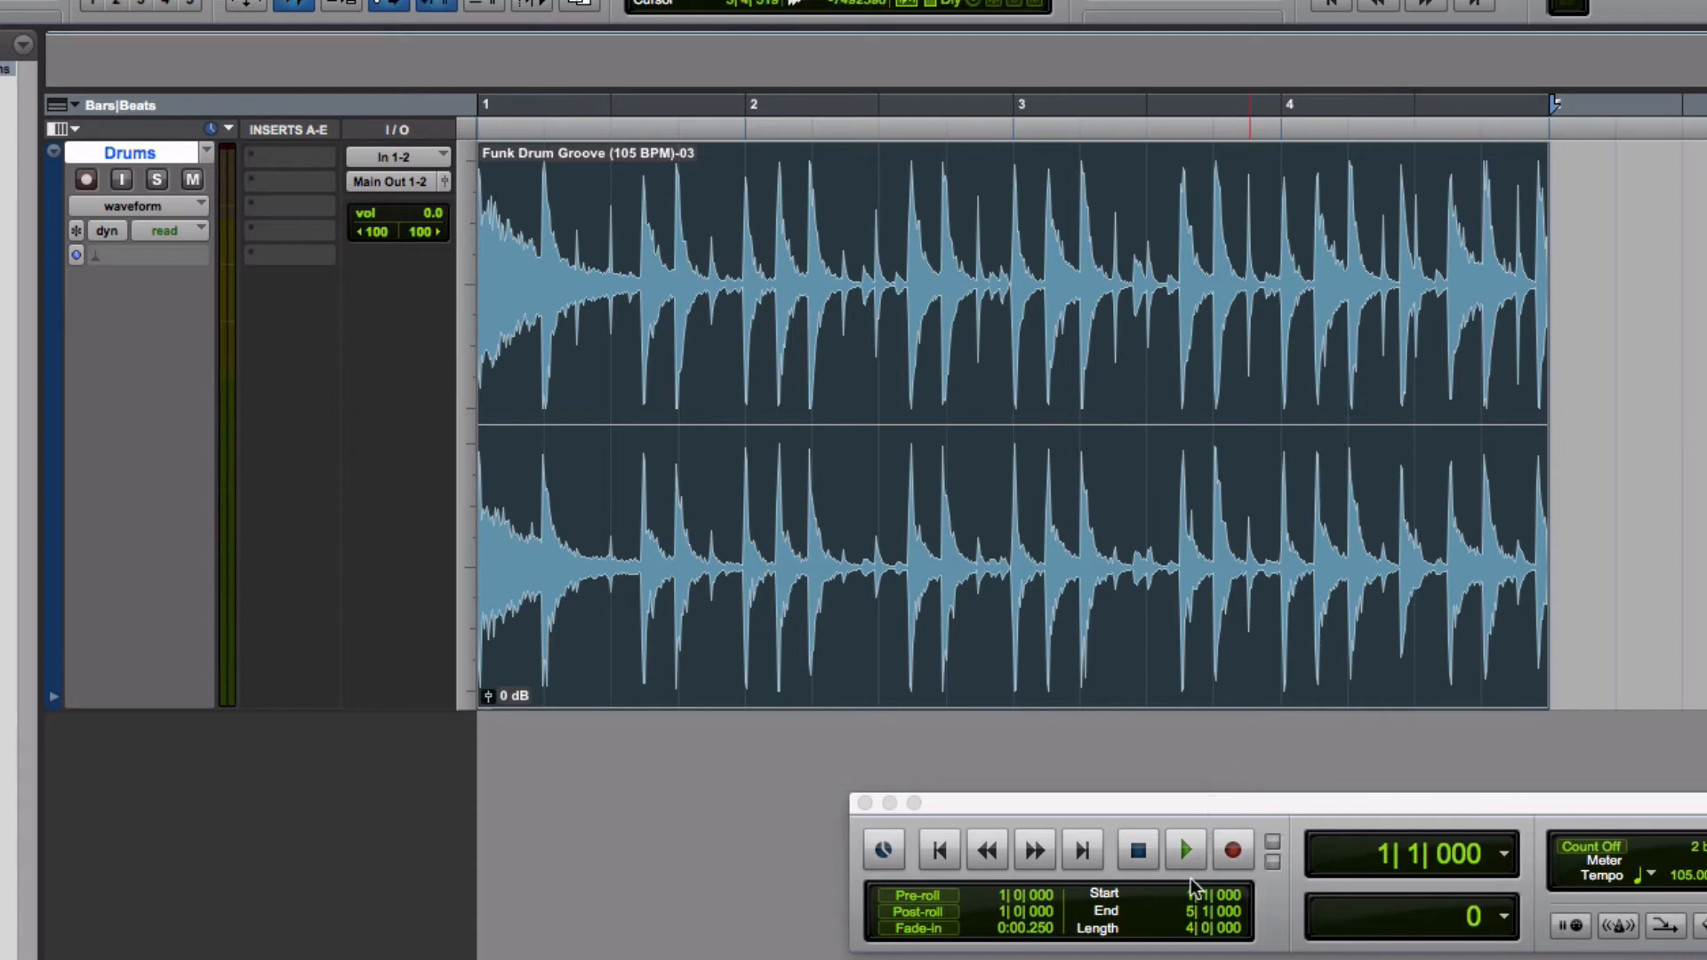
right_click(1185, 852)
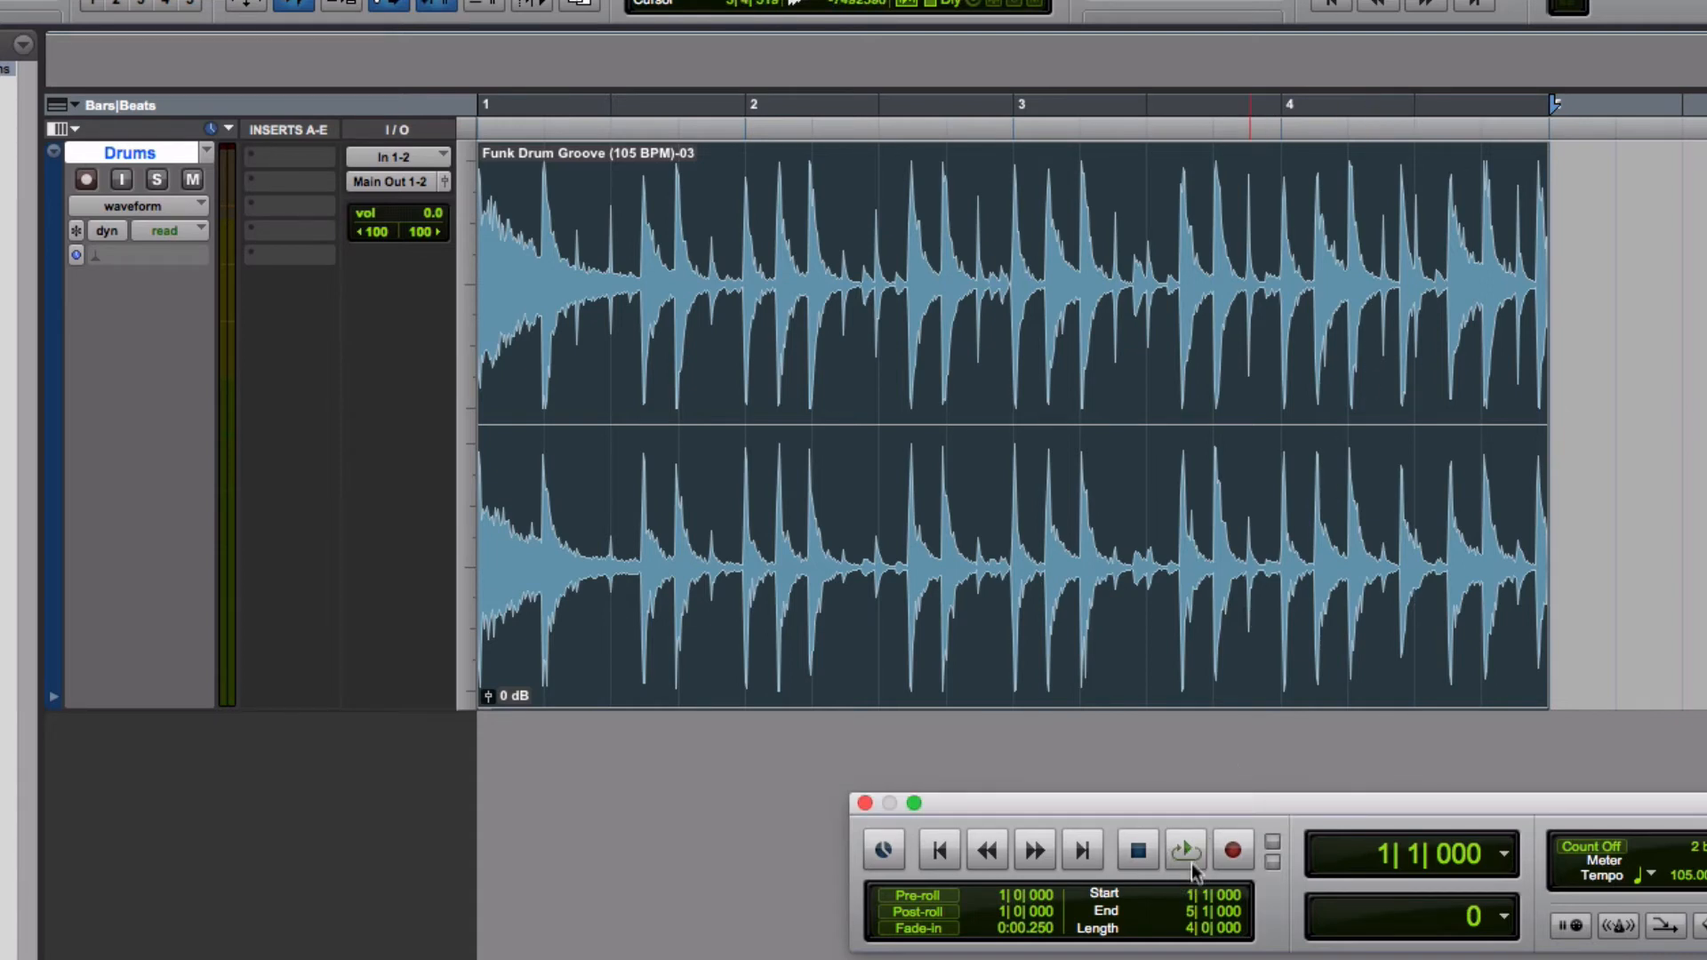
click(1186, 850)
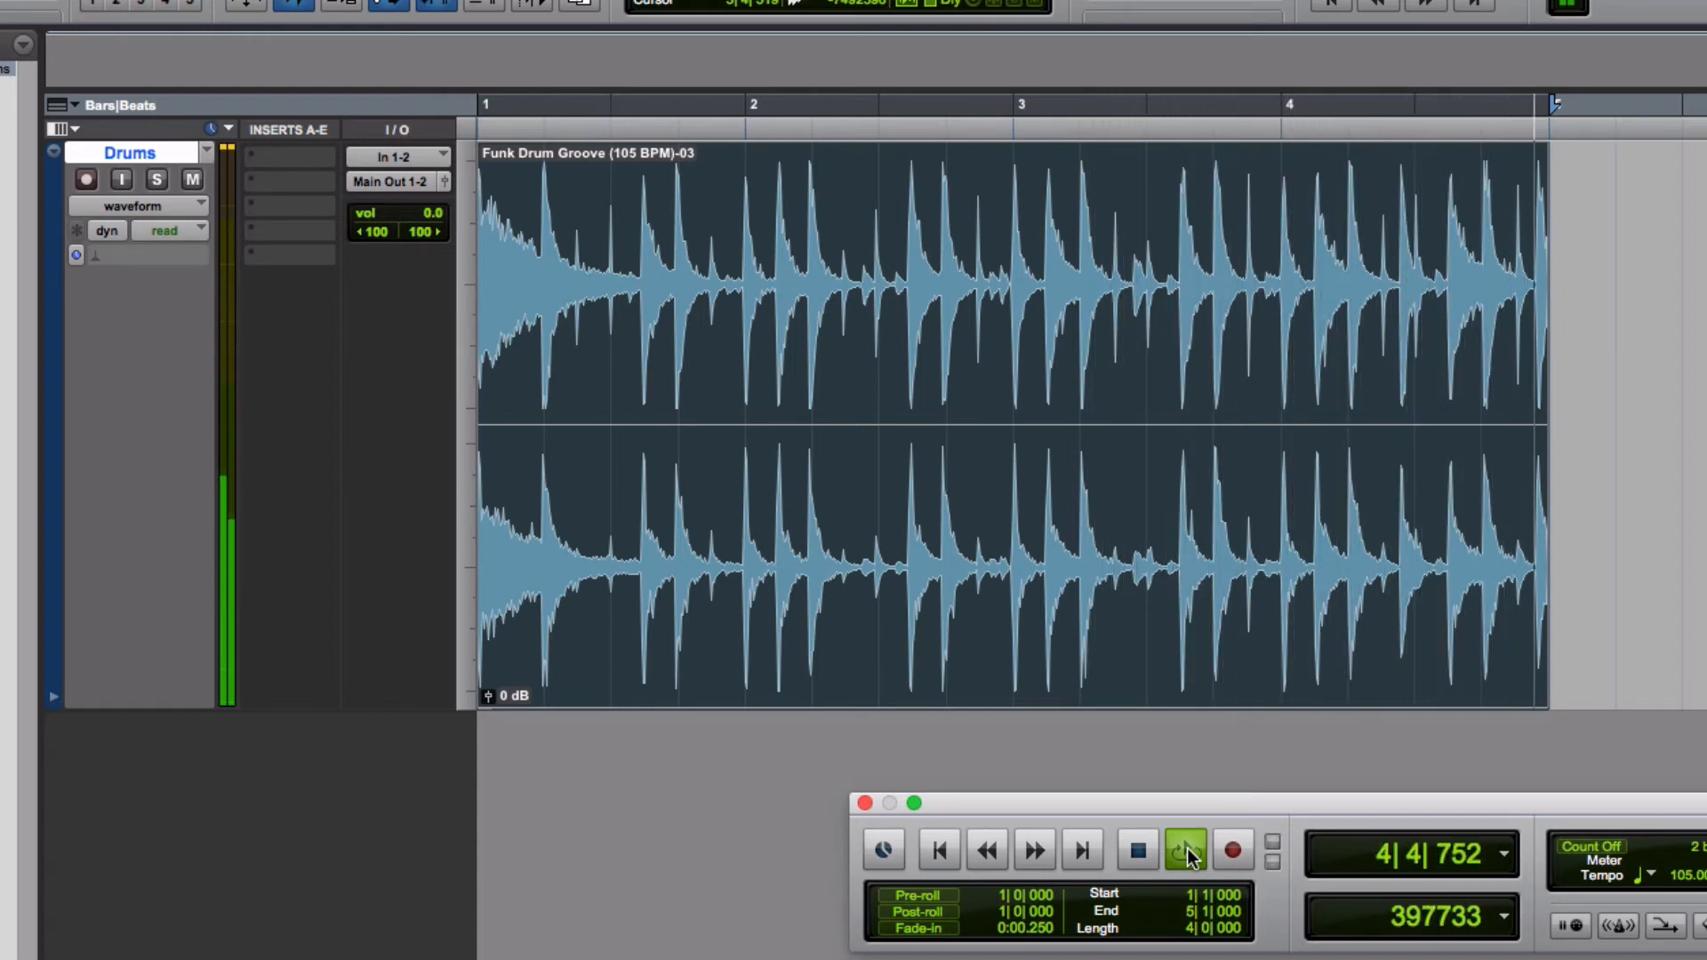
click(1178, 849)
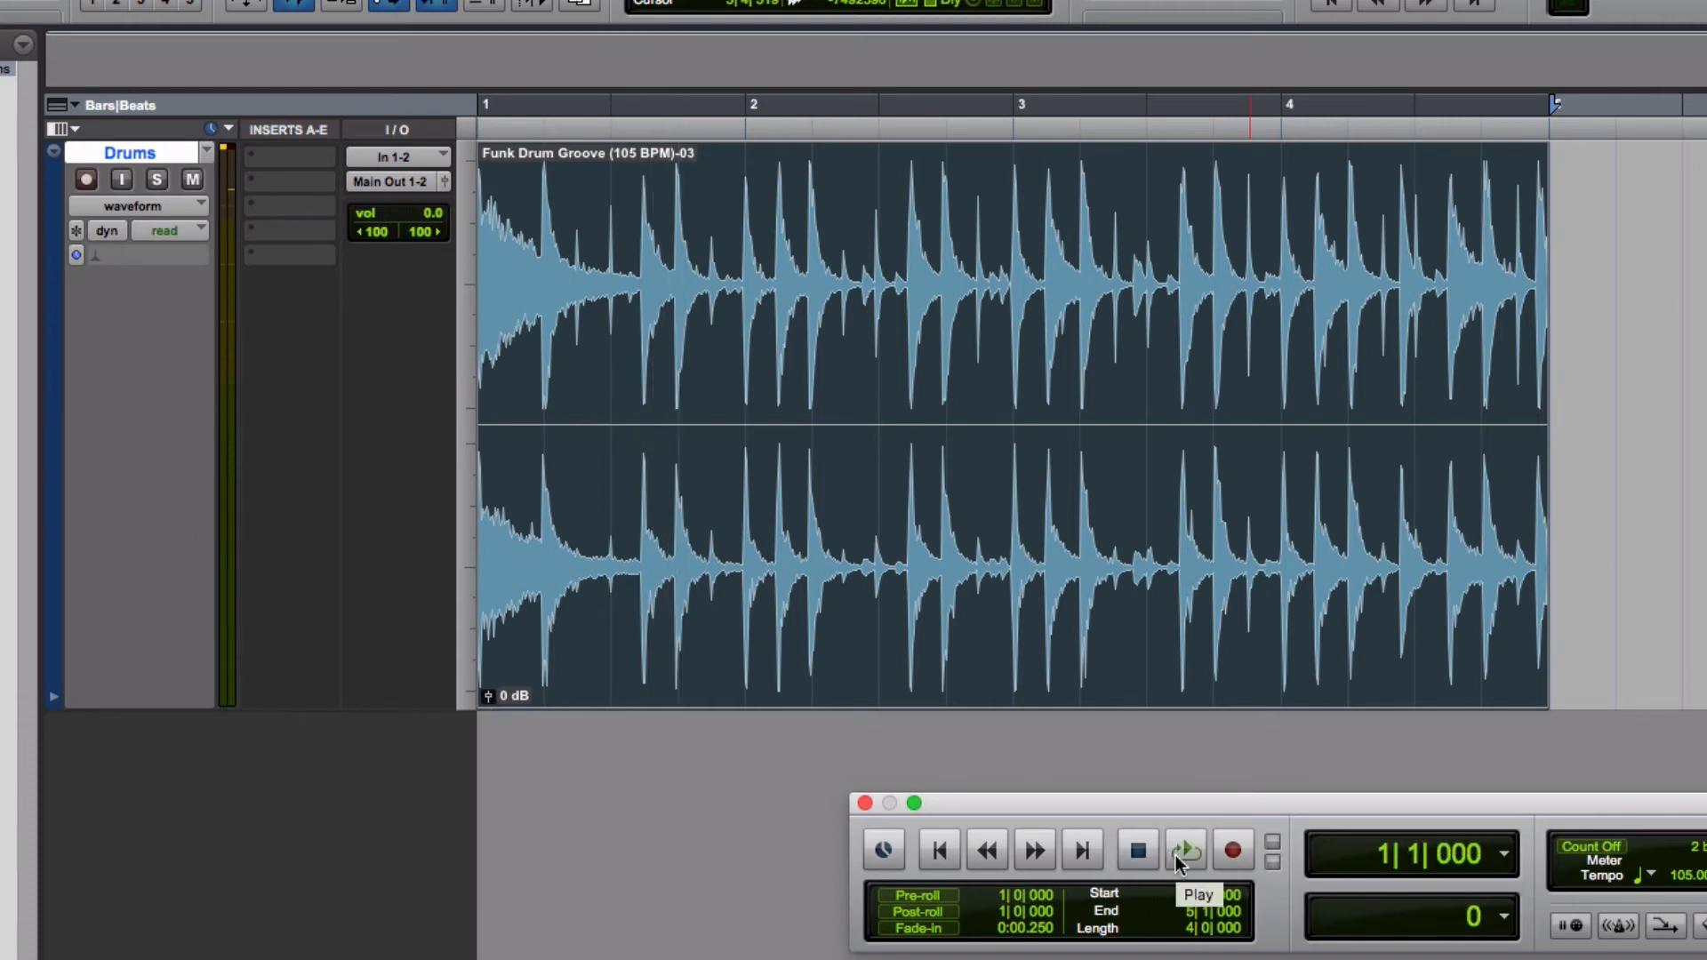
ctrl+click(1175, 855)
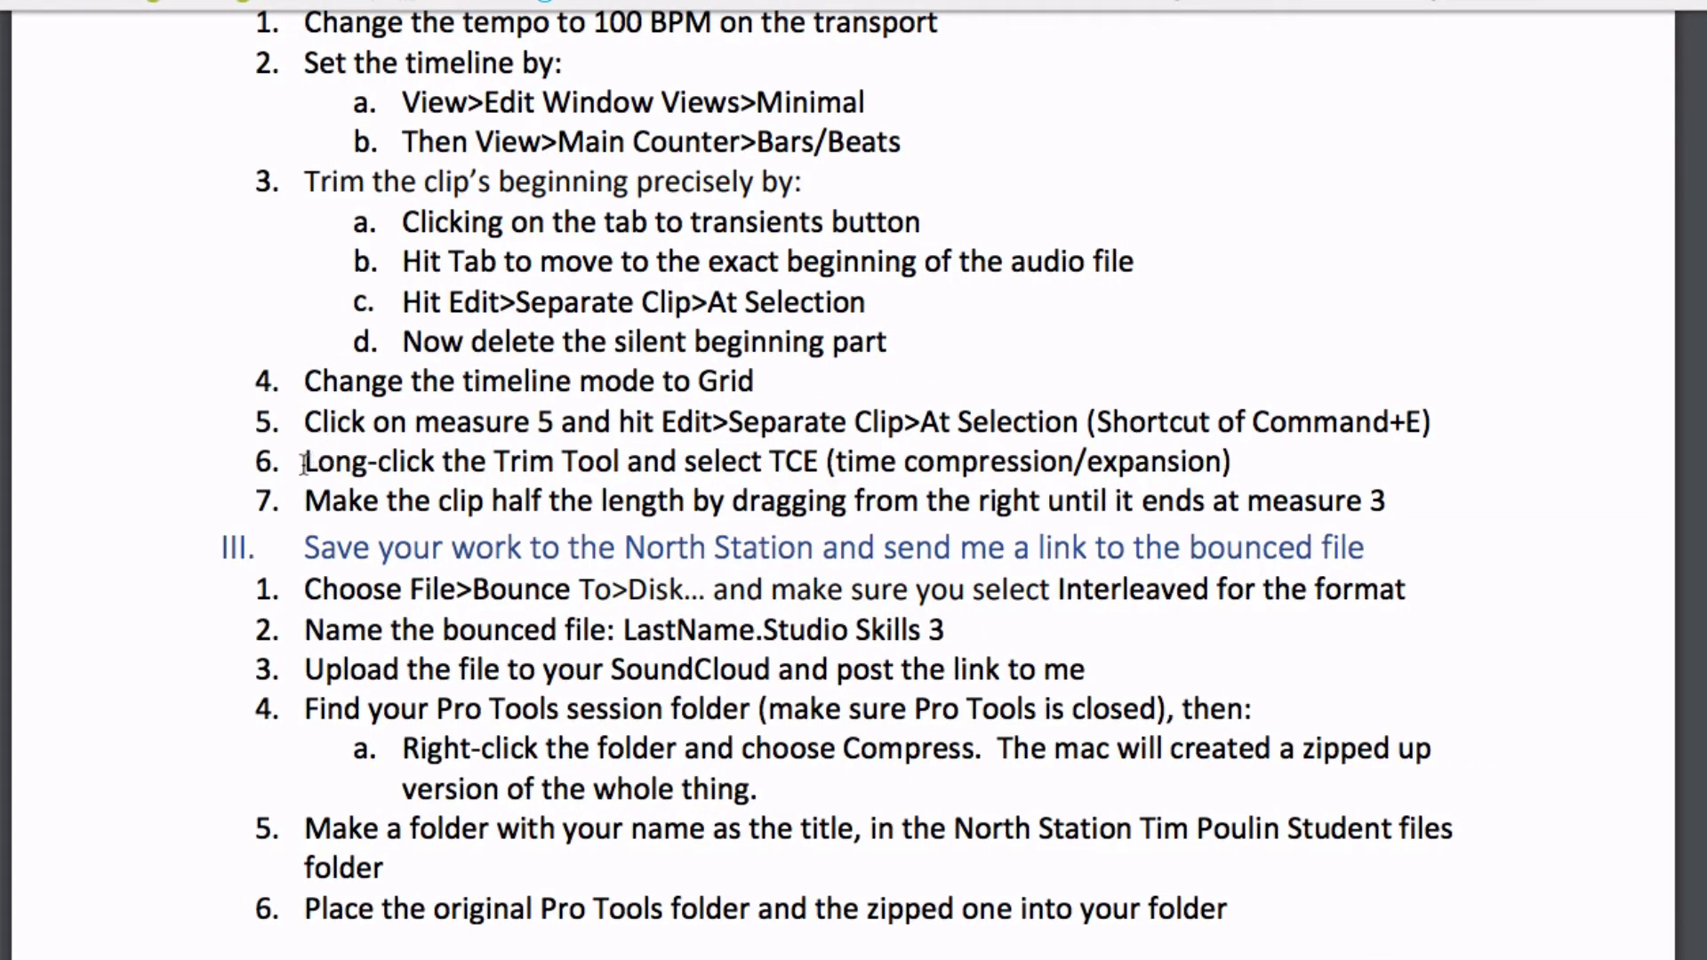
Switch the Trim tool to TCE (time compression/expansion) mode
drag(295, 464, 1262, 462)
click(1254, 456)
key(super+Tab)
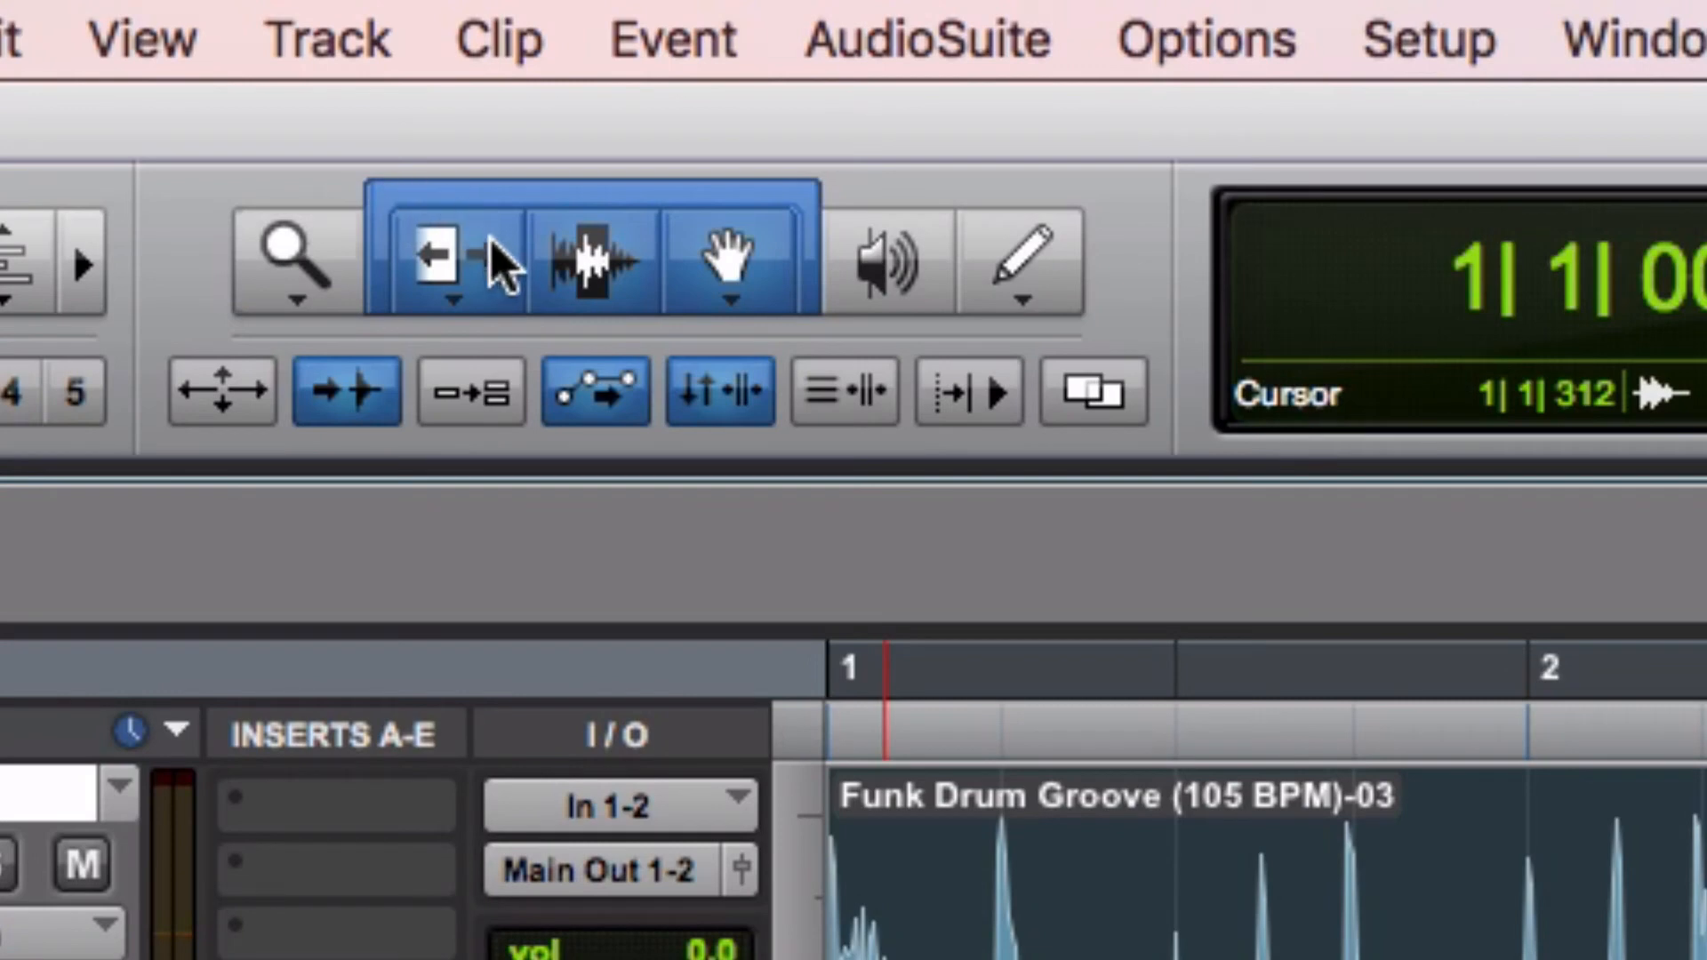
click(442, 259)
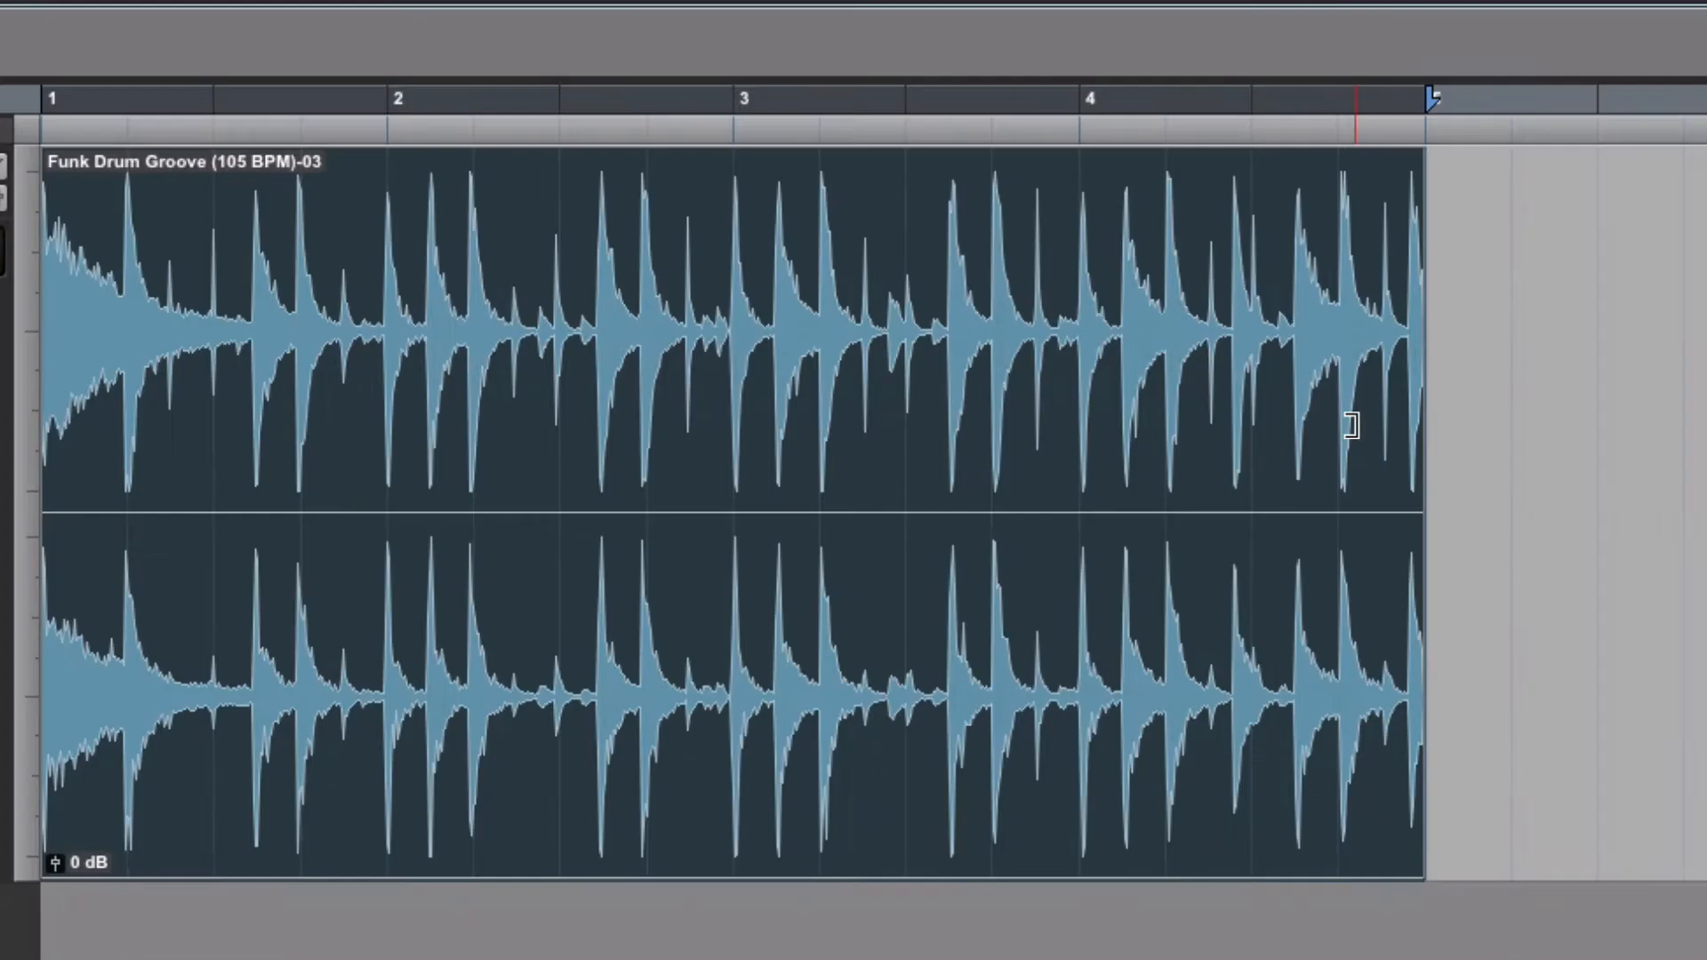
drag(1351, 426, 1433, 504)
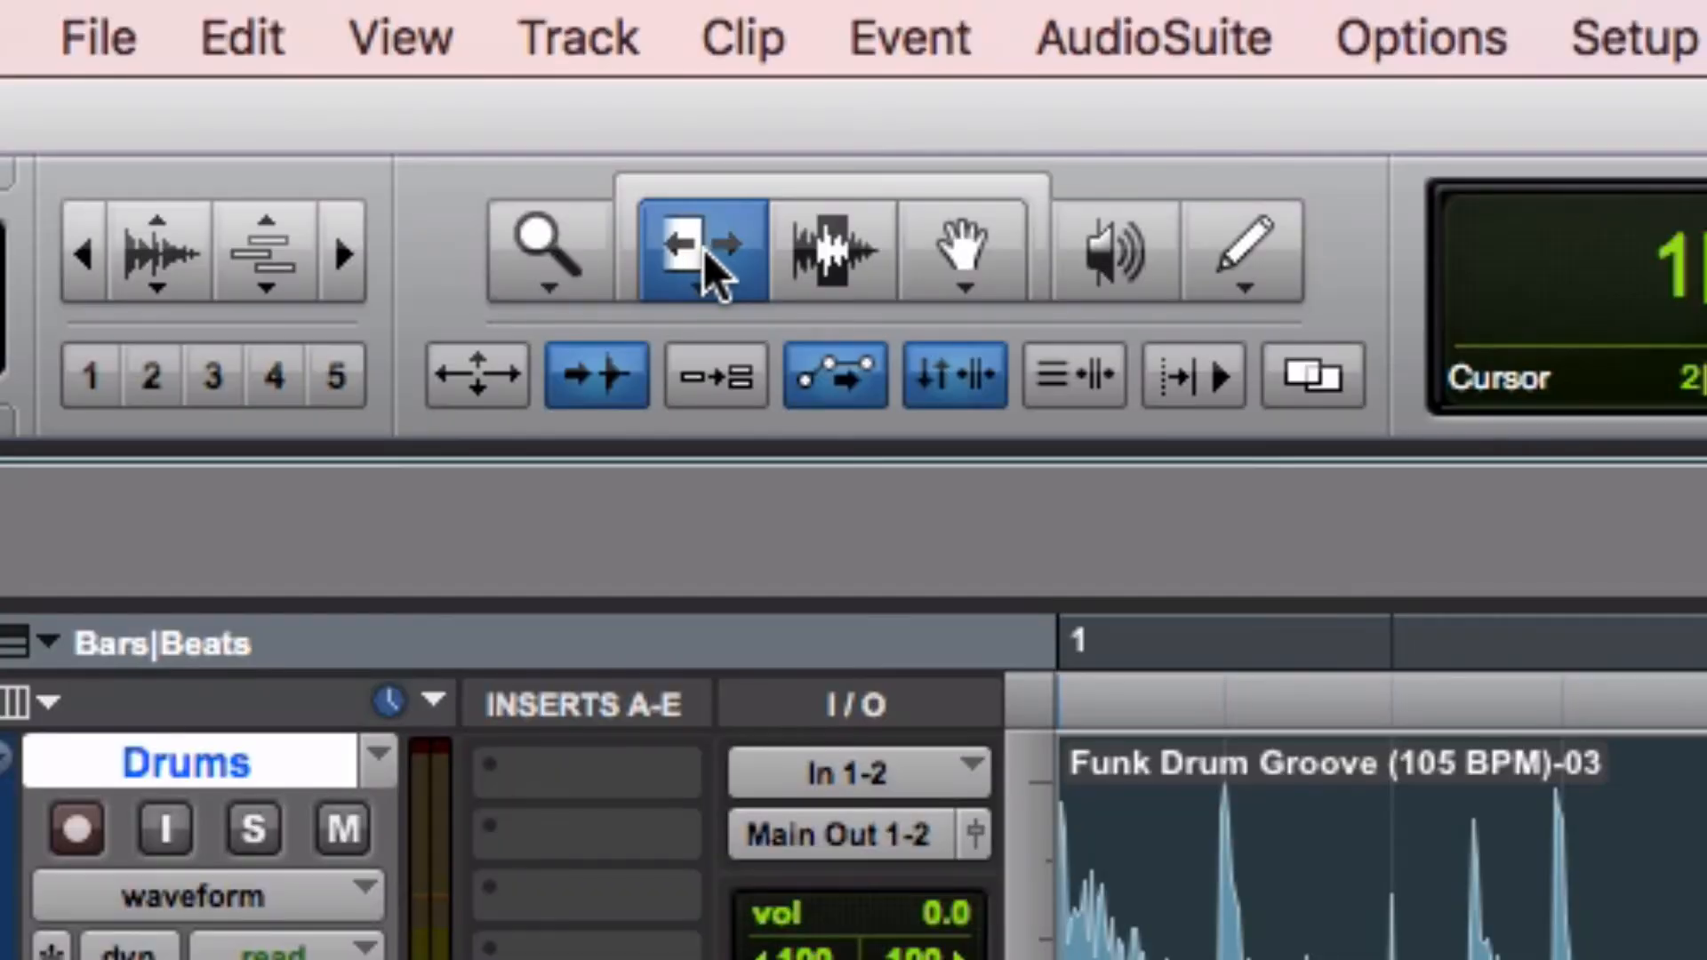
click(702, 249)
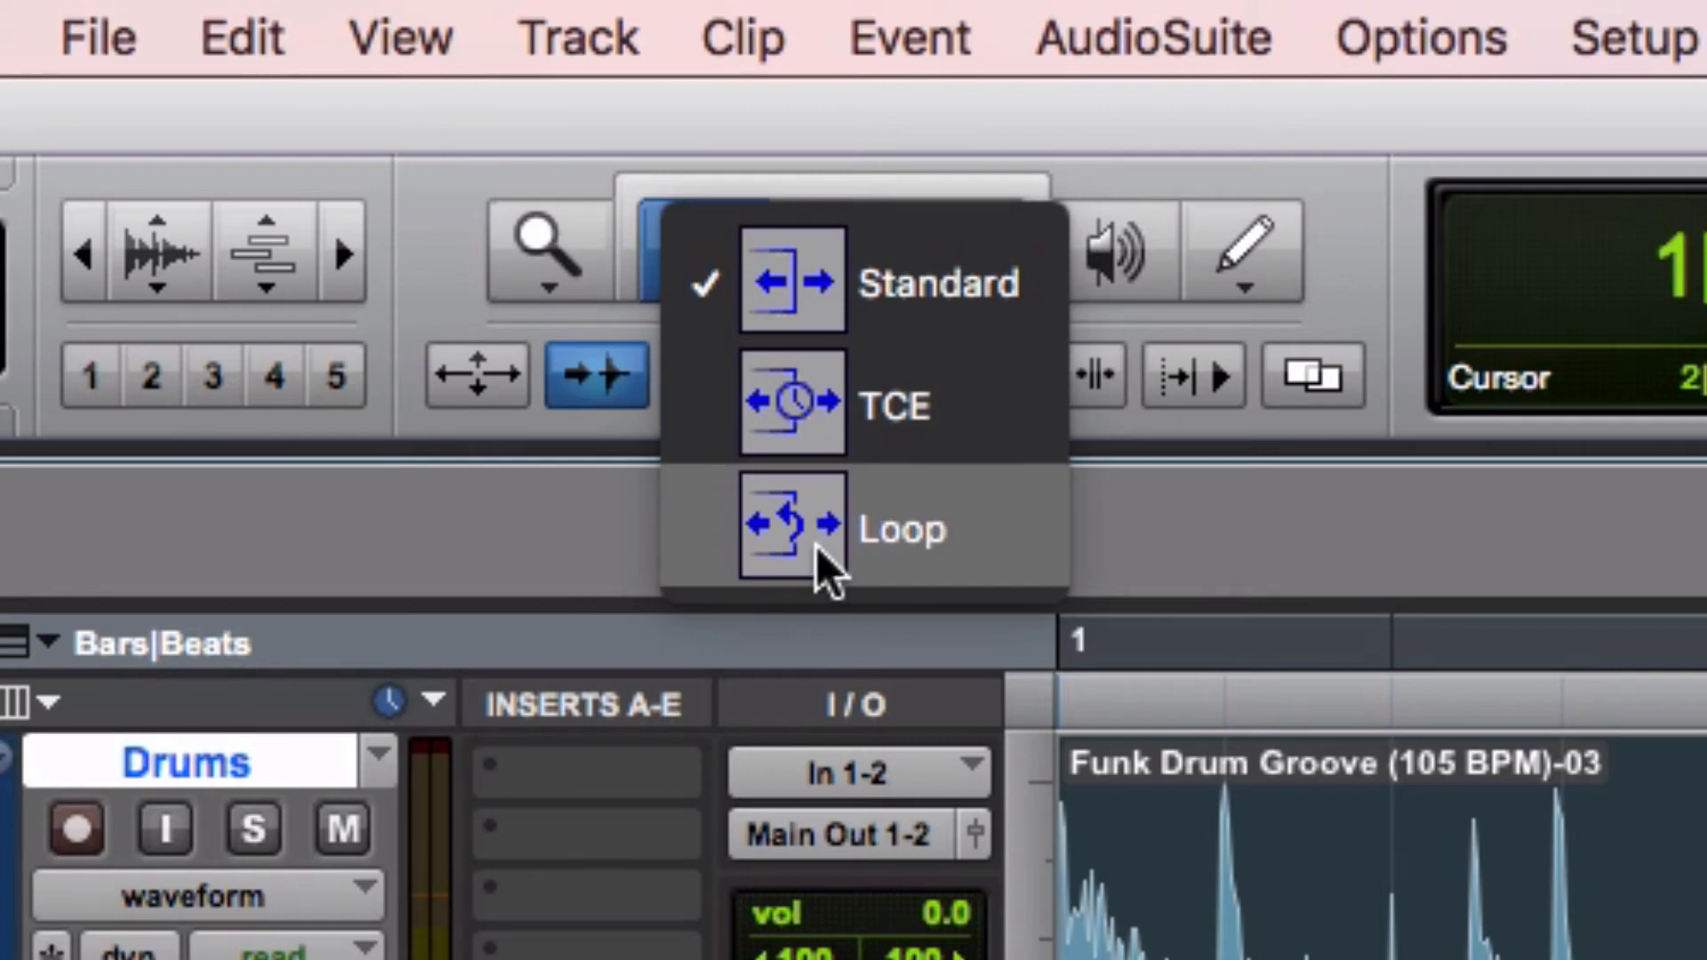
click(884, 420)
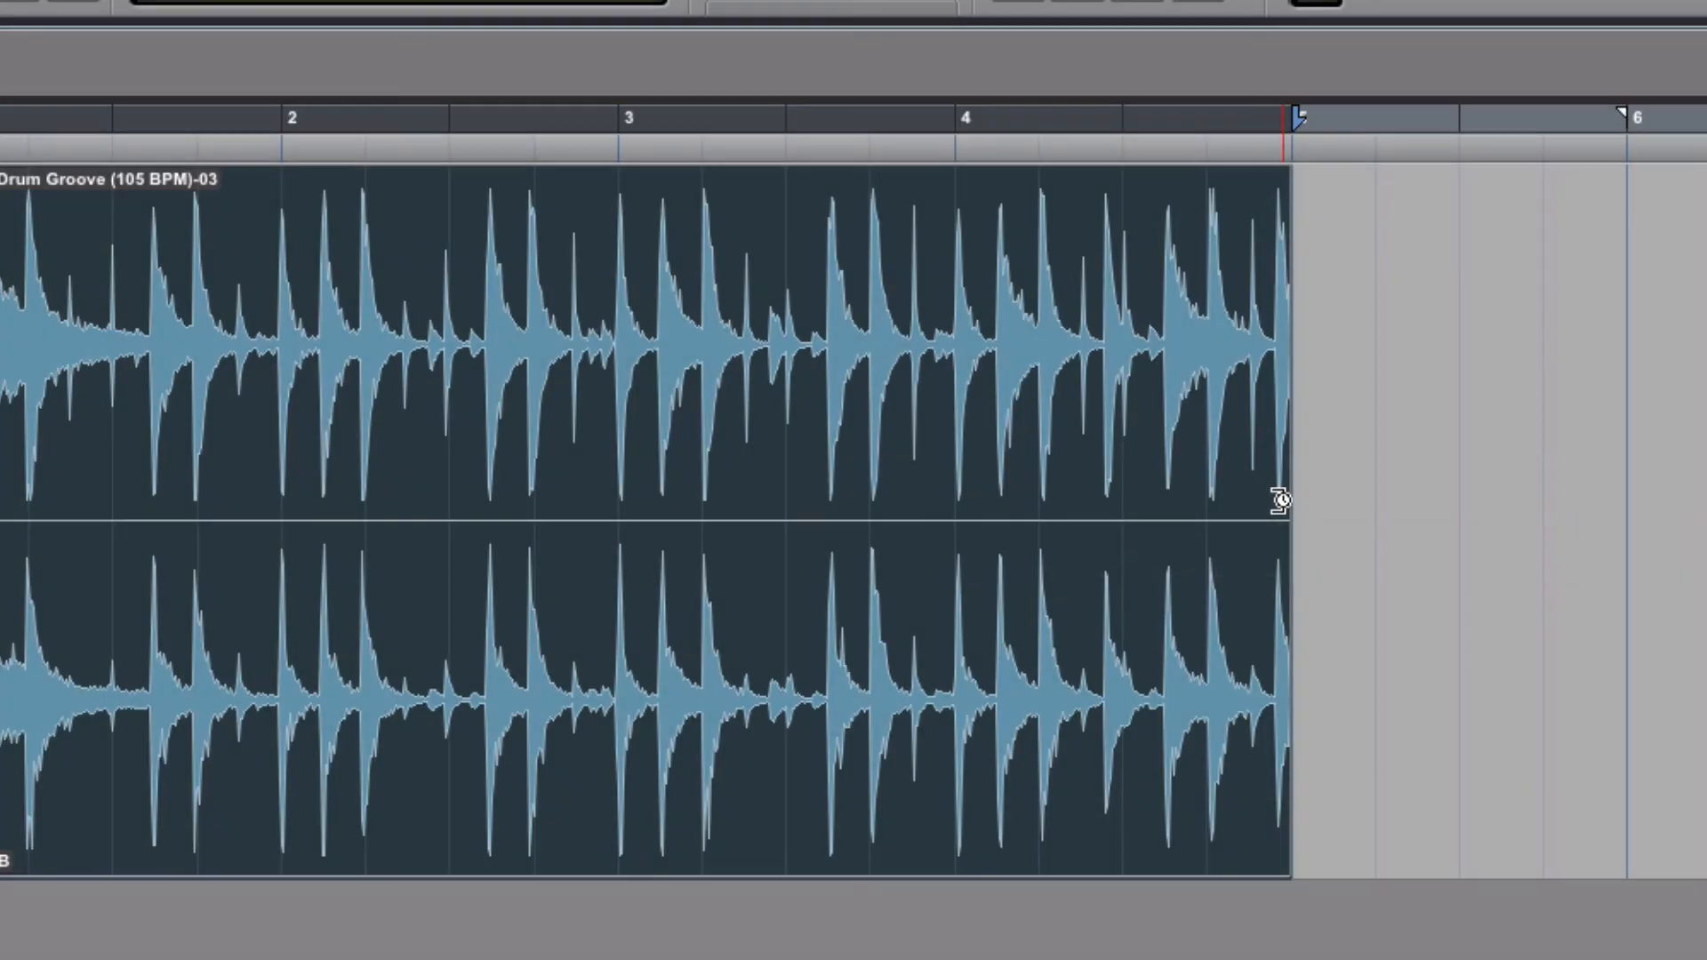
Time-compress the clip by pulling its end from bar 5 back to bar 3, then play it
drag(1281, 500, 617, 502)
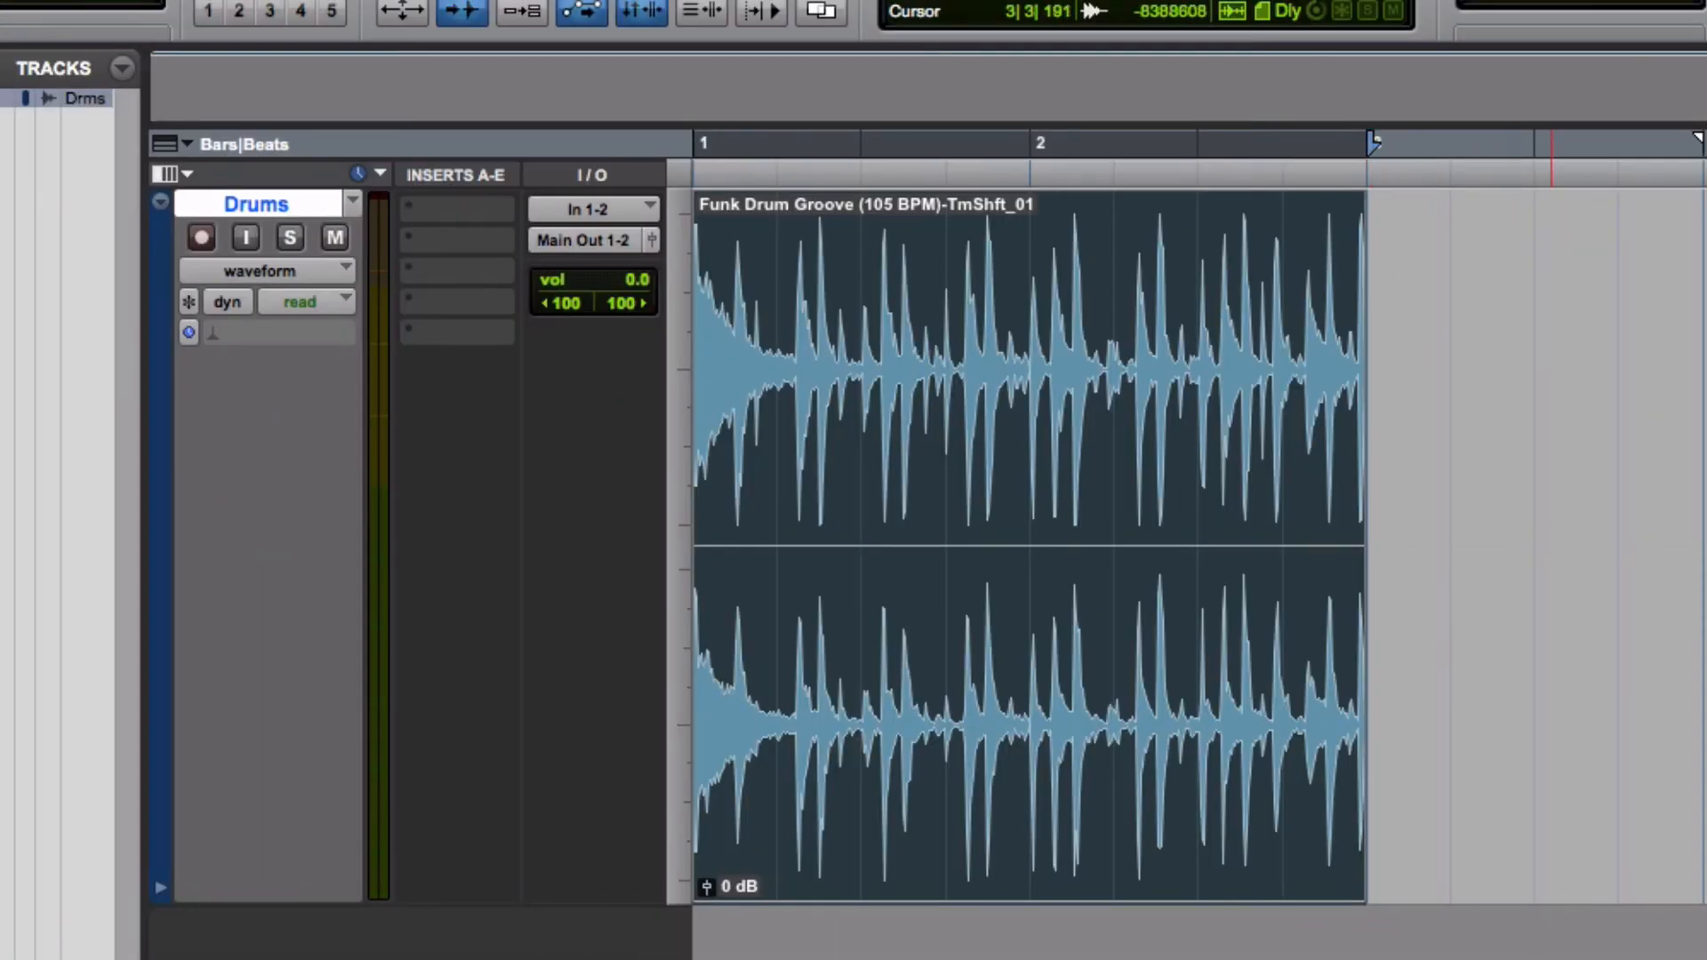
click(1023, 374)
key(space)
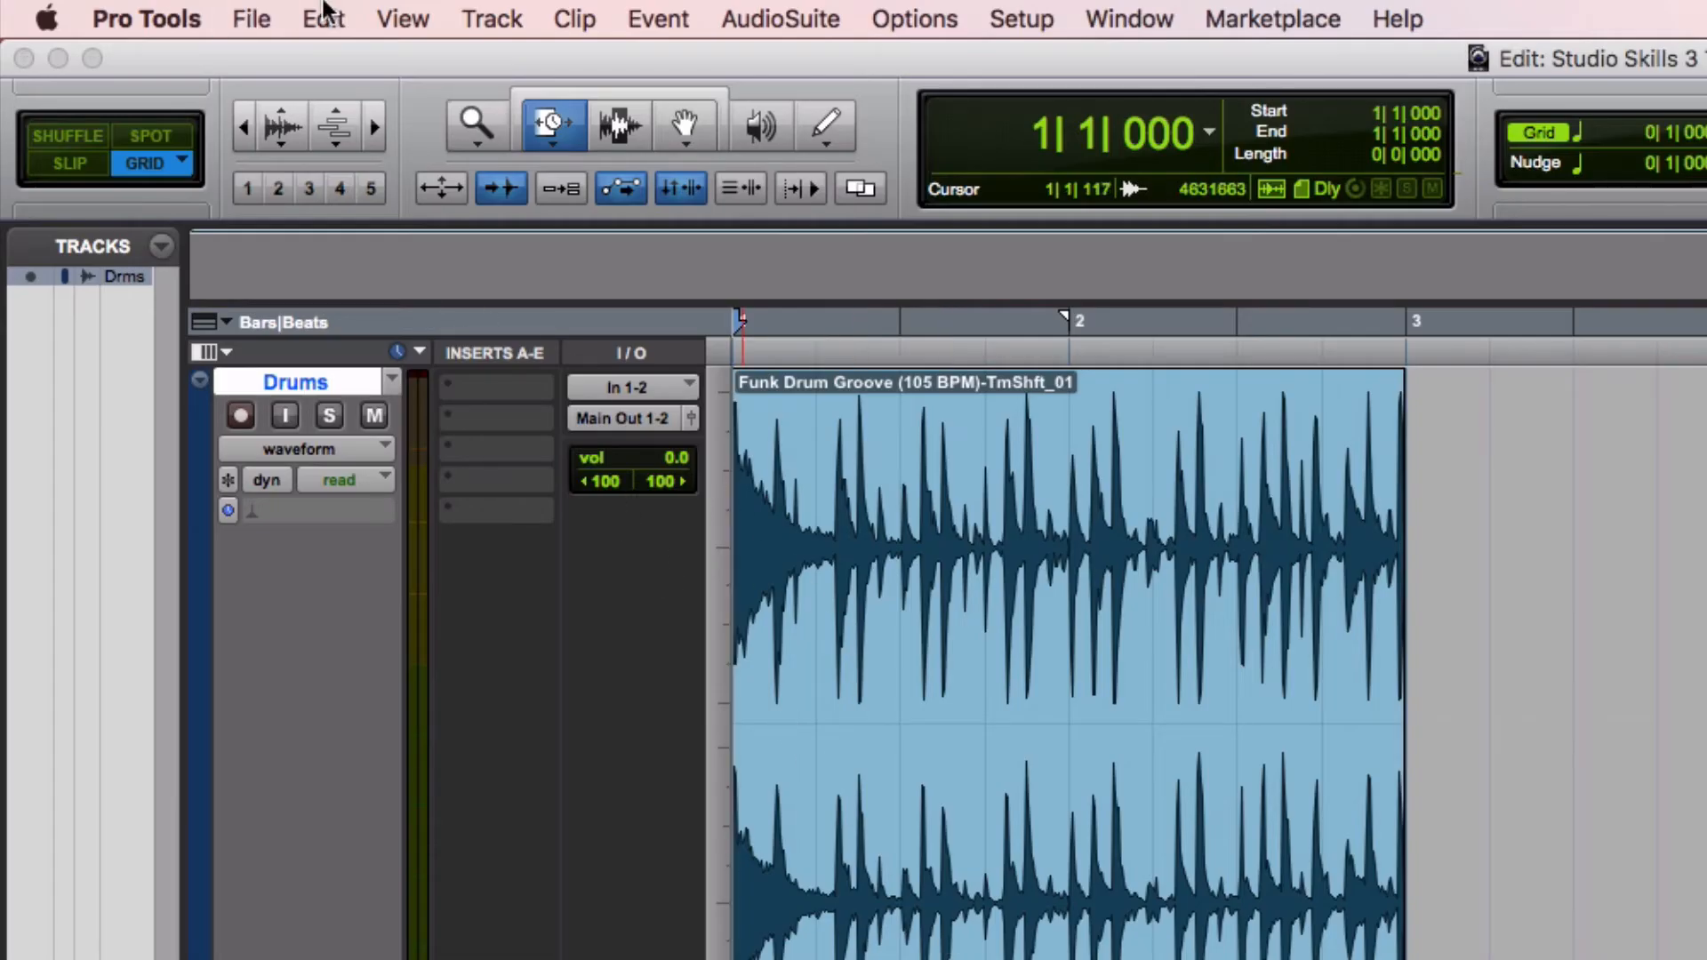
Bounce the session to disk as a WAV file with Interleaved format
click(252, 18)
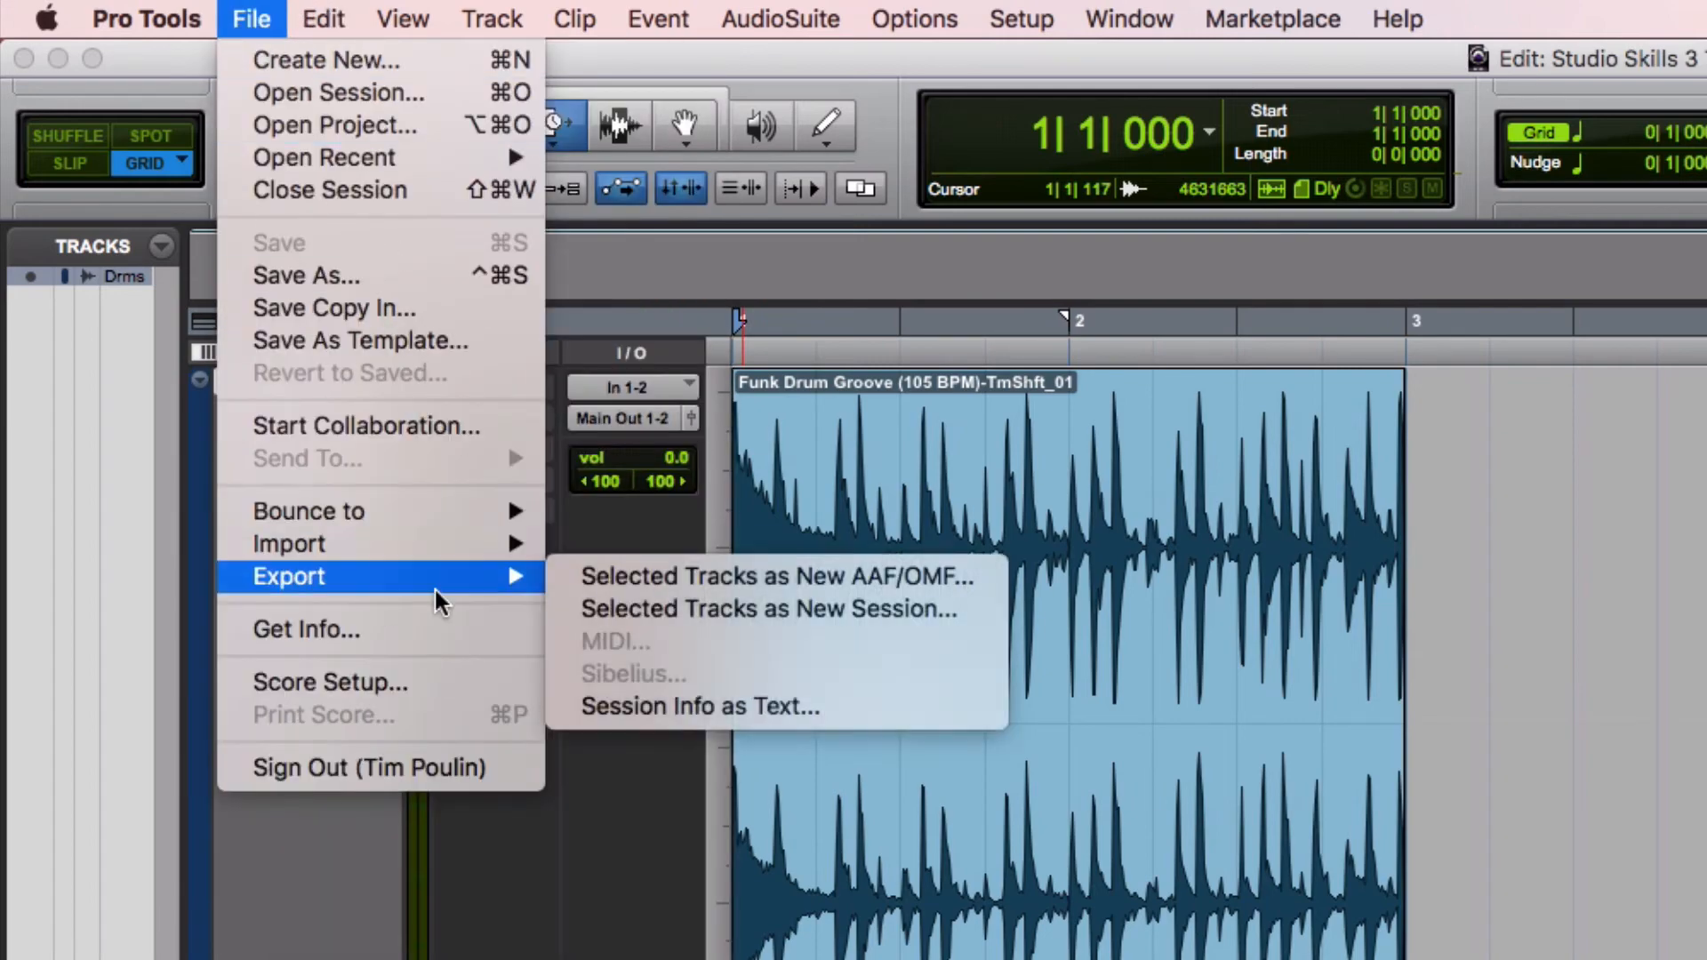
mouse_move(435, 521)
click(485, 456)
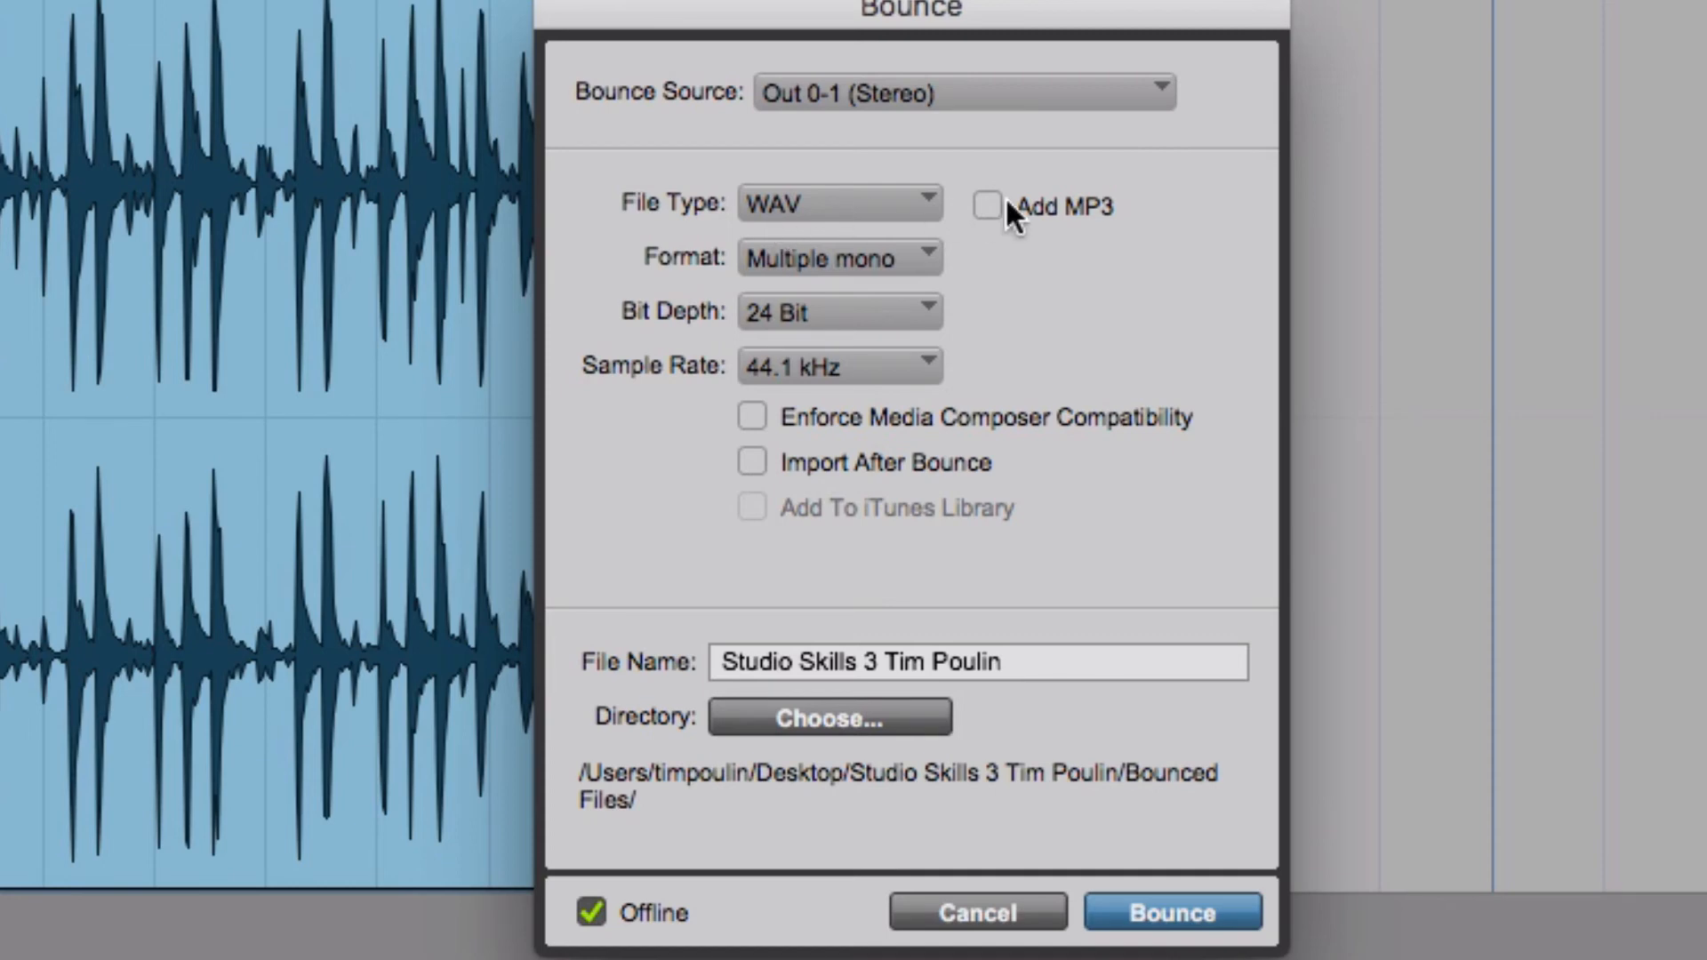
click(875, 267)
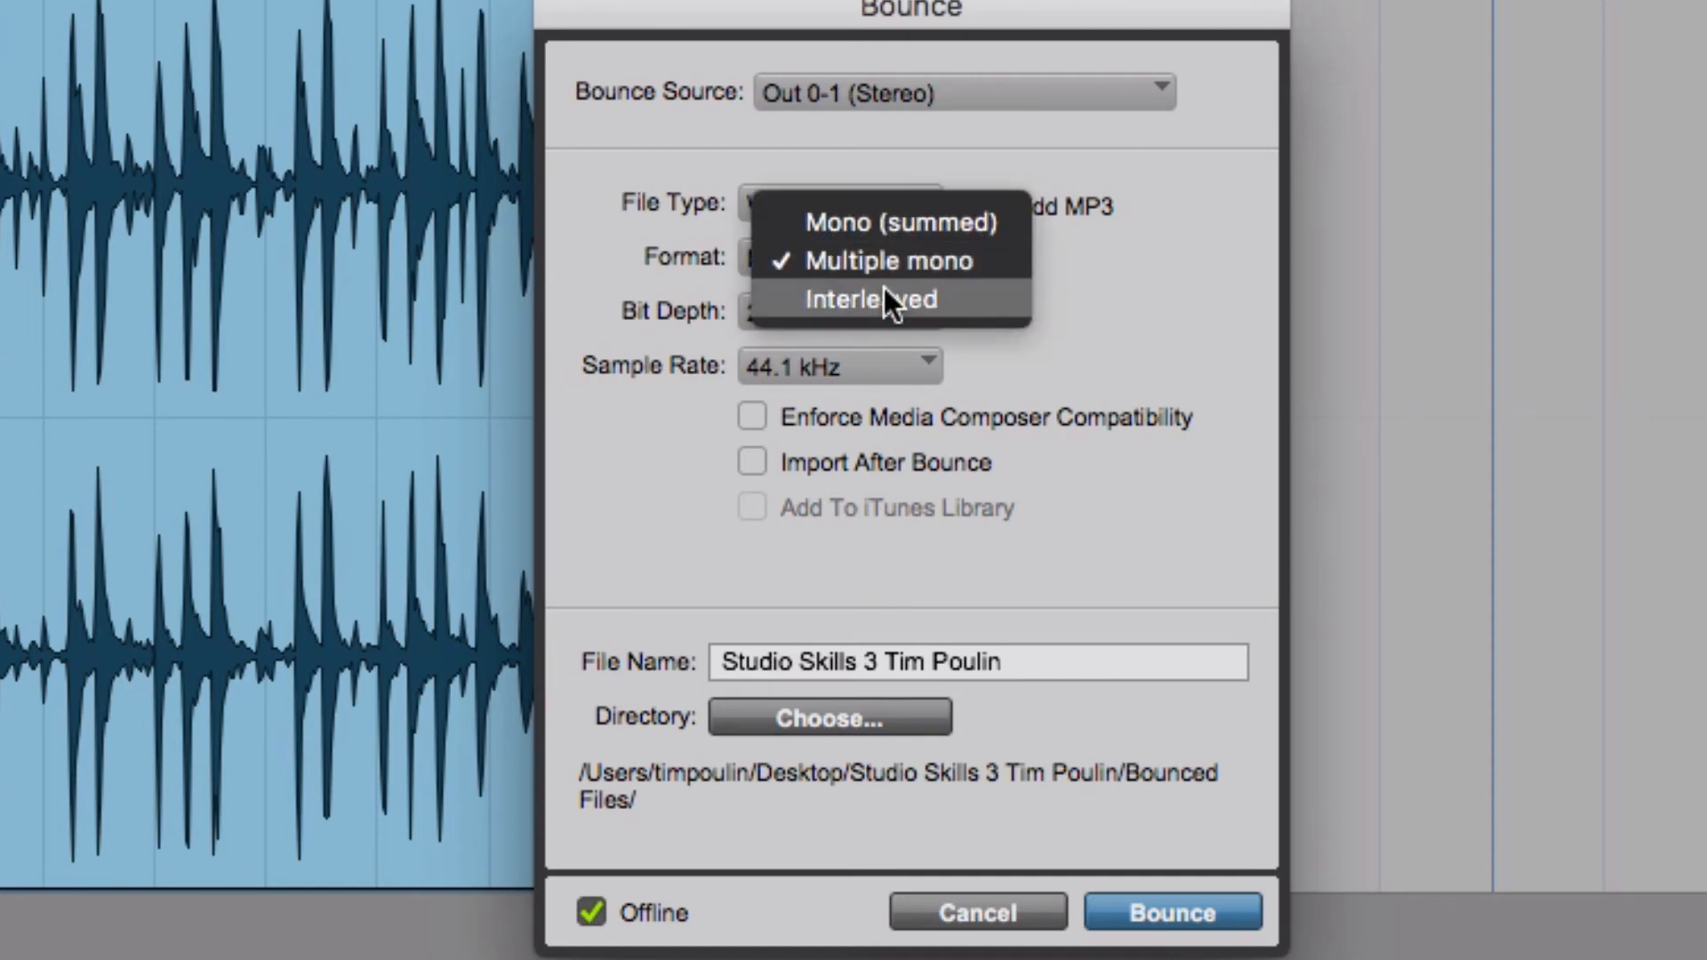
click(884, 294)
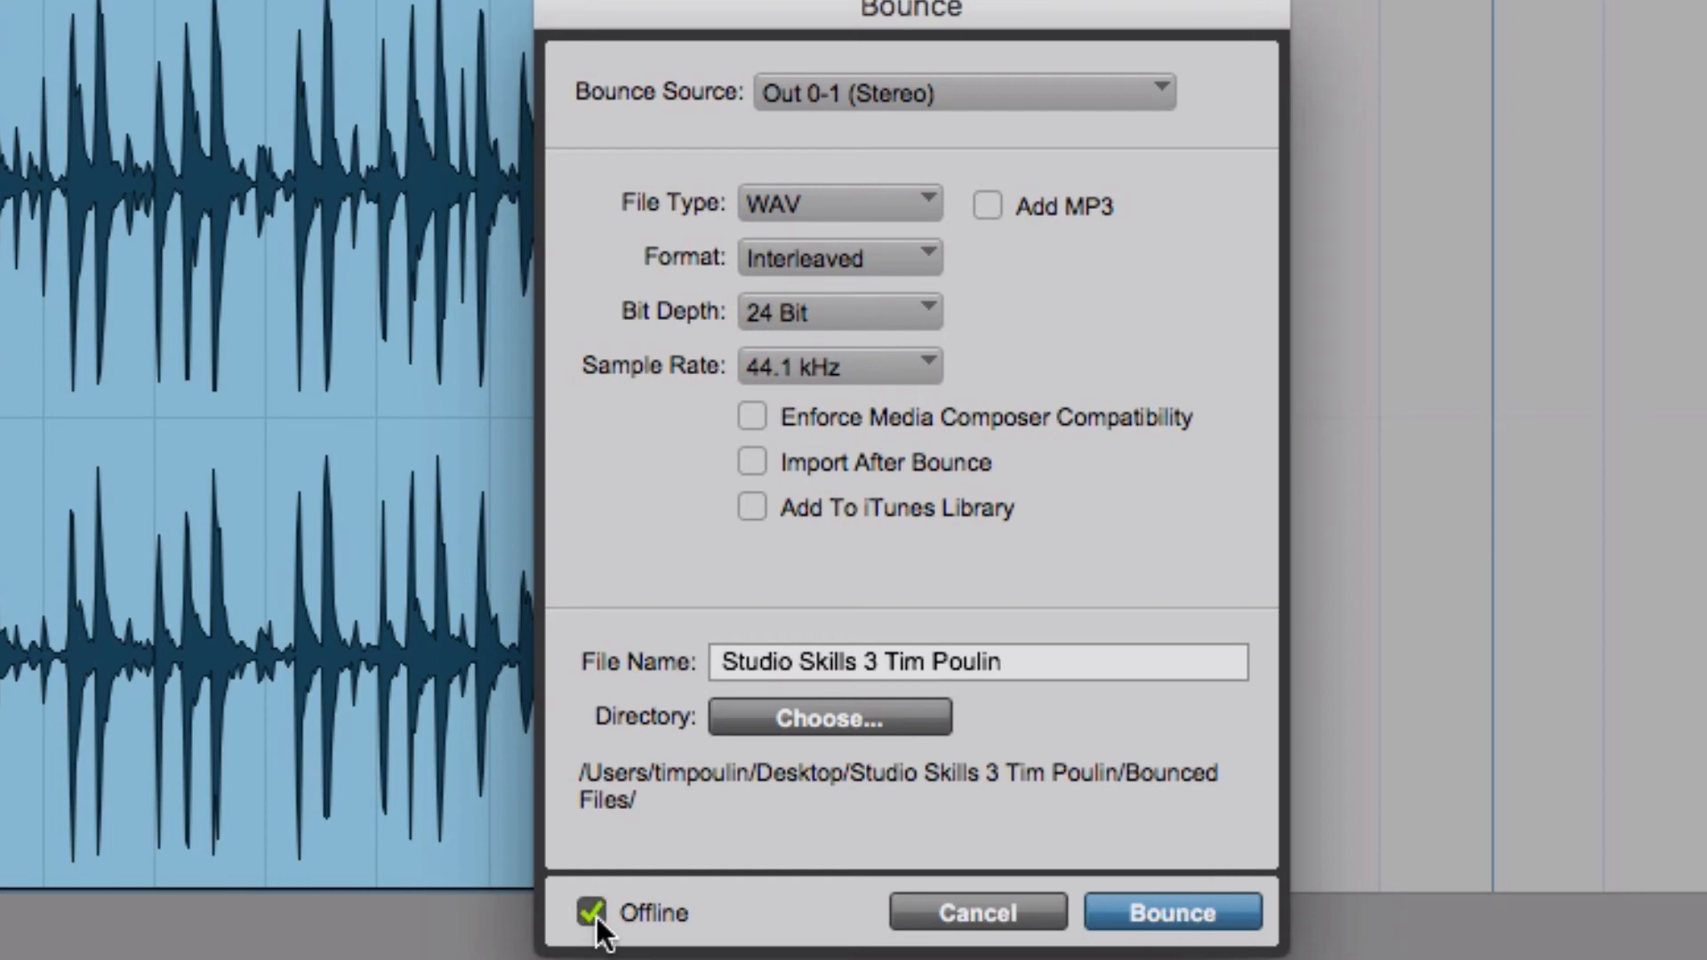
click(1165, 901)
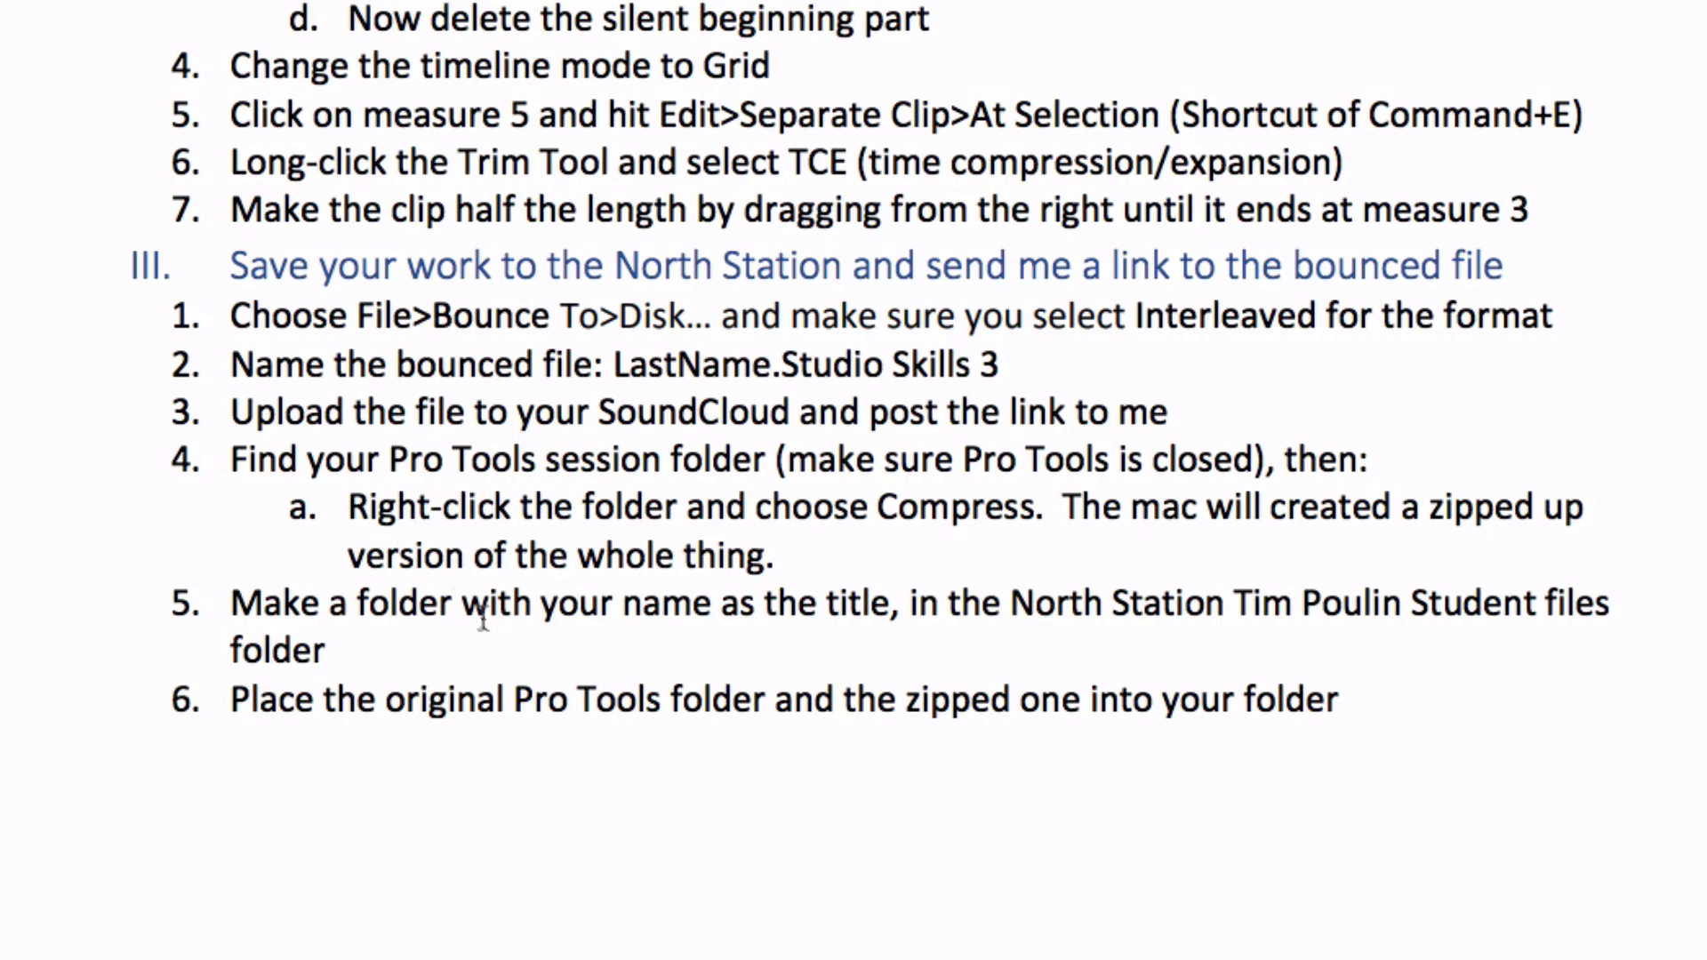
Switch to Finder and open the Bounced Files folder inside the session folder on the Desktop
key(super+Tab)
key(super+Tab)
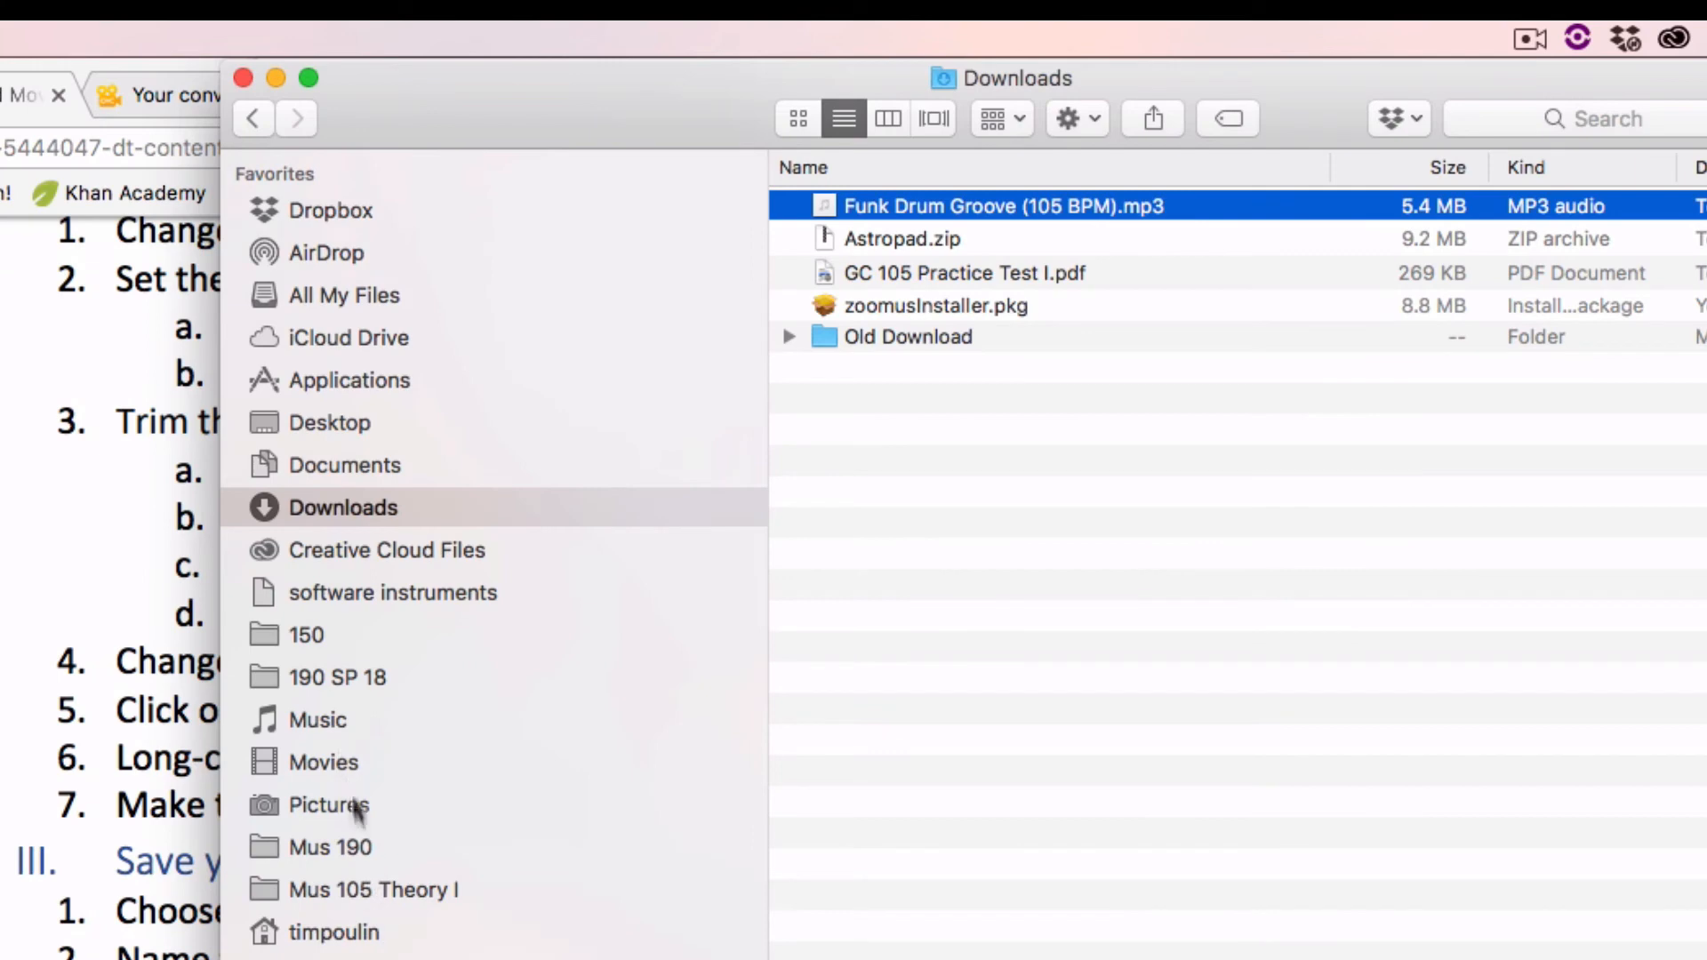
click(370, 426)
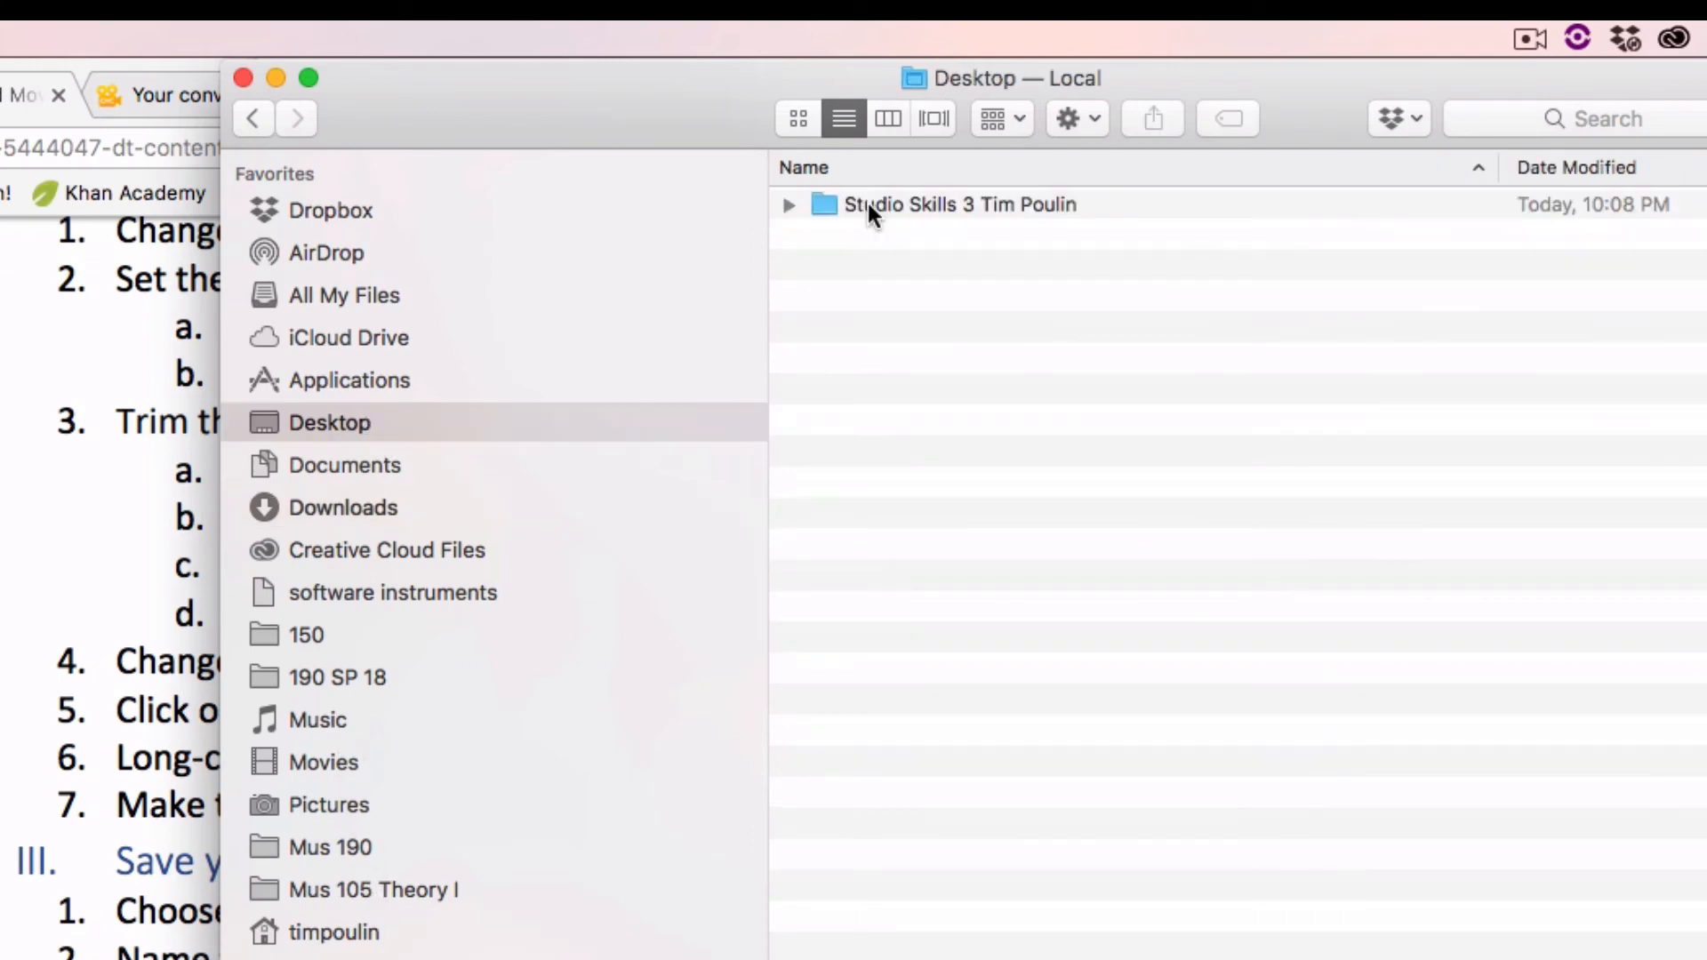
double_click(867, 203)
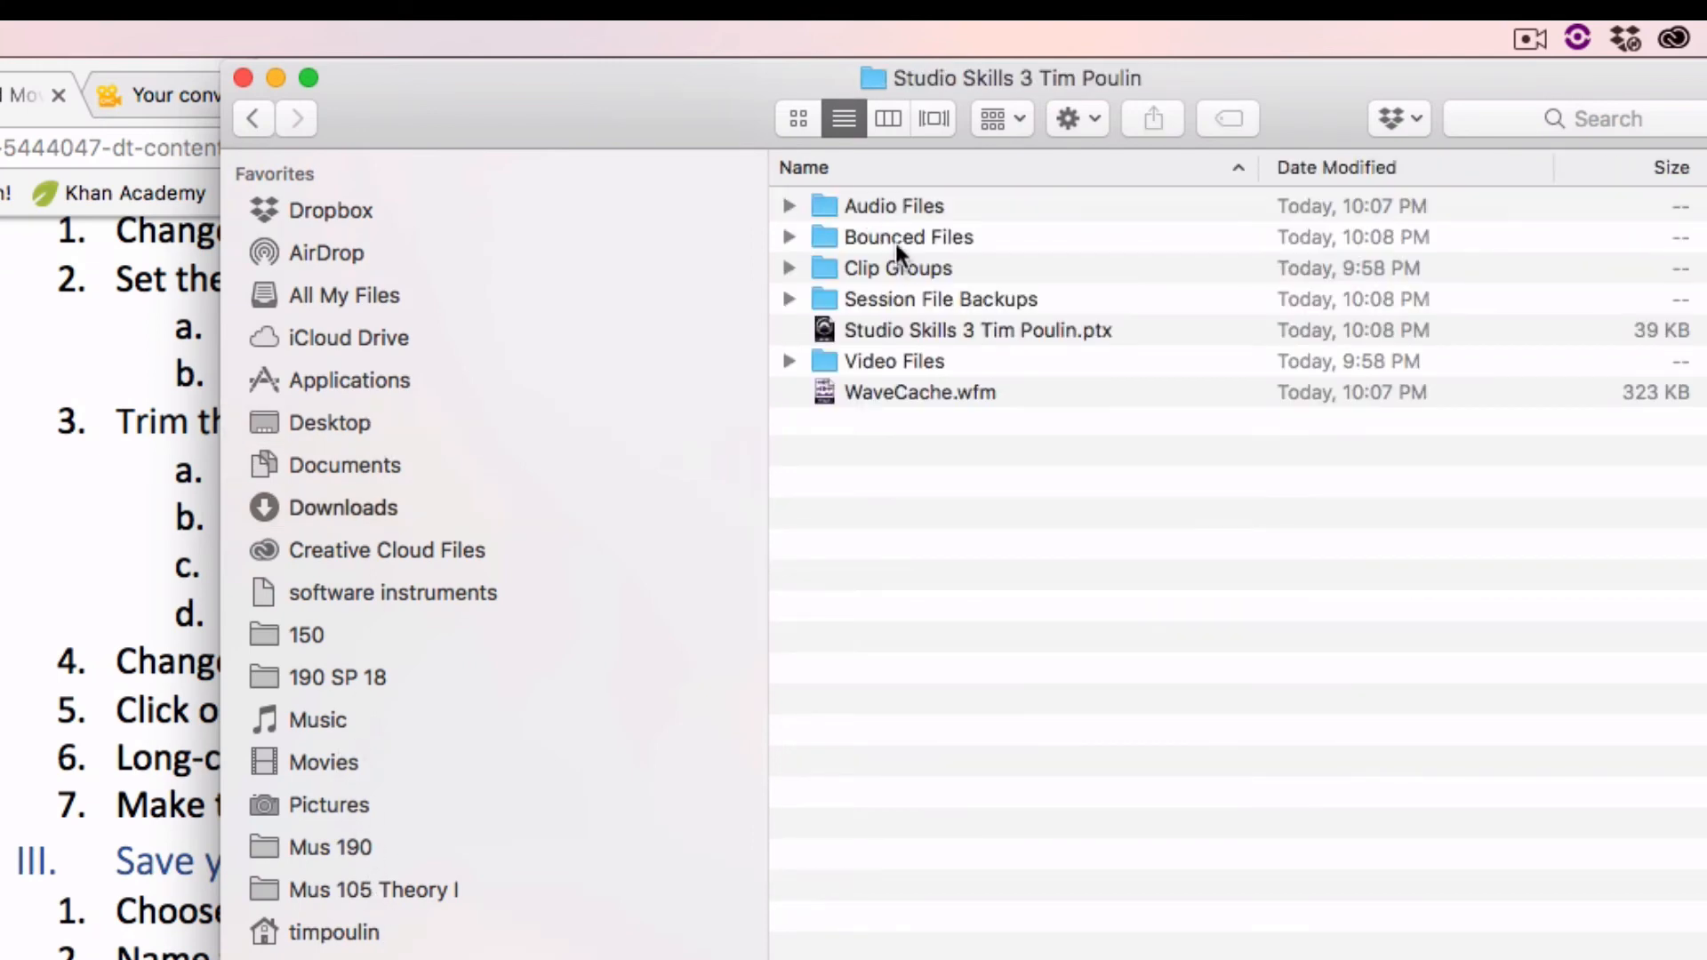
double_click(893, 238)
Open the Bounced Files folder, rename the bounced WAV to the student's last name followed by .StudioSkills3, and preview it
click(979, 211)
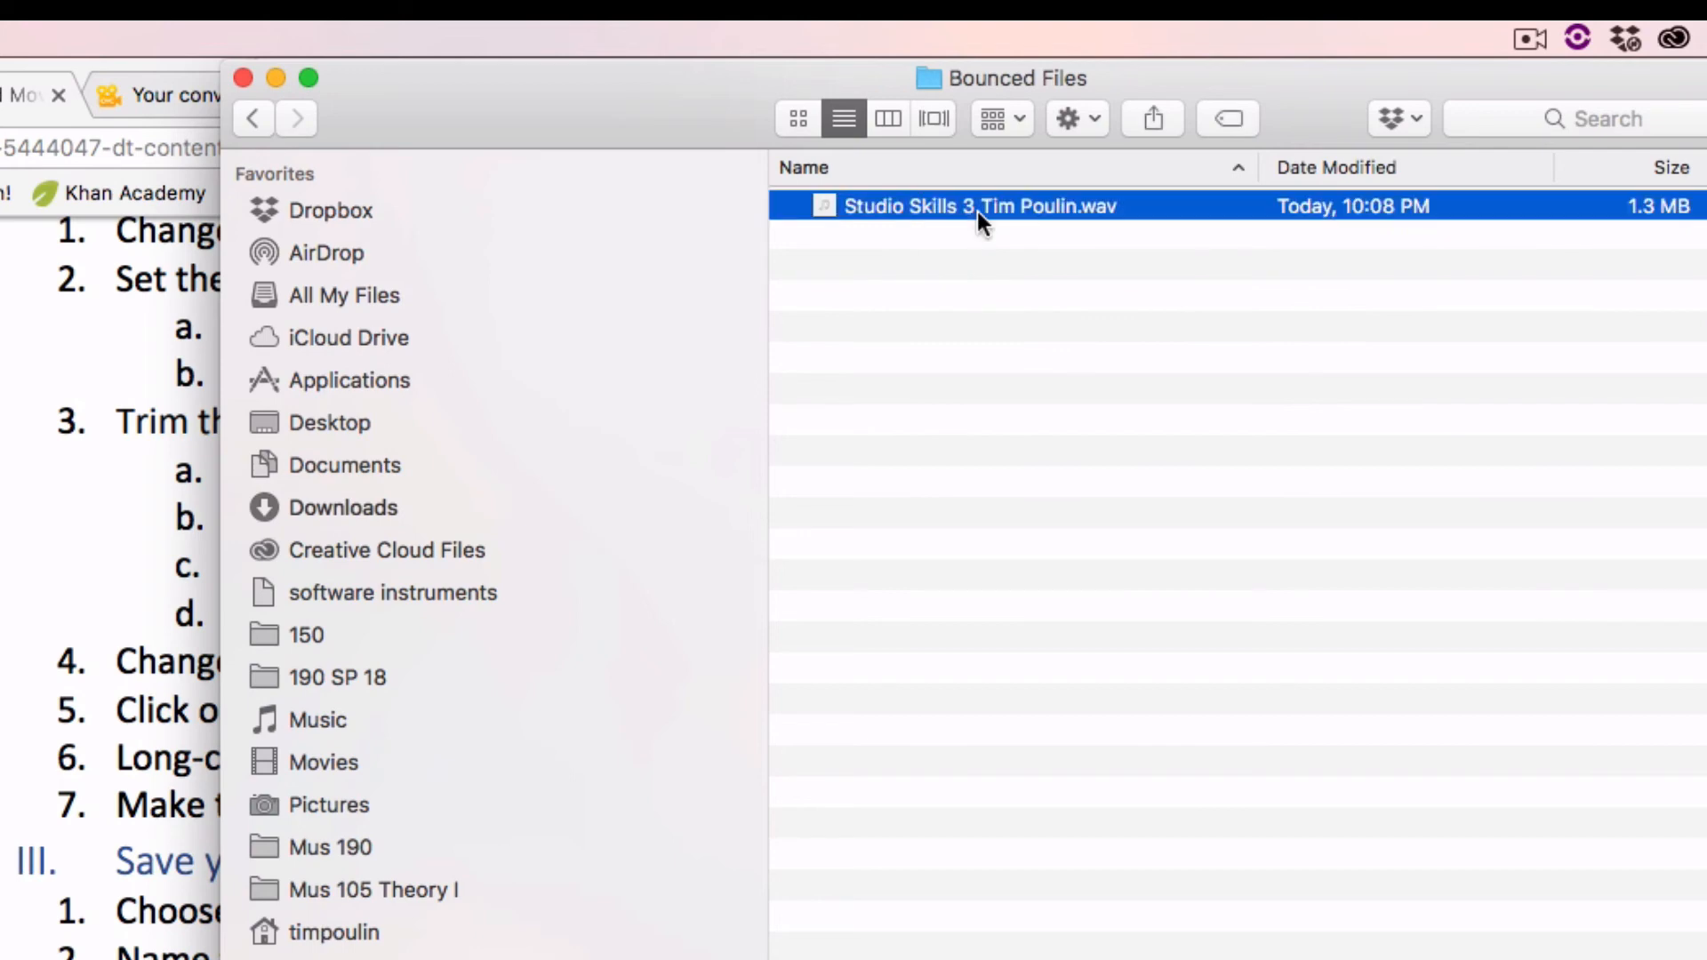
click(978, 211)
text(Poulin.Su)
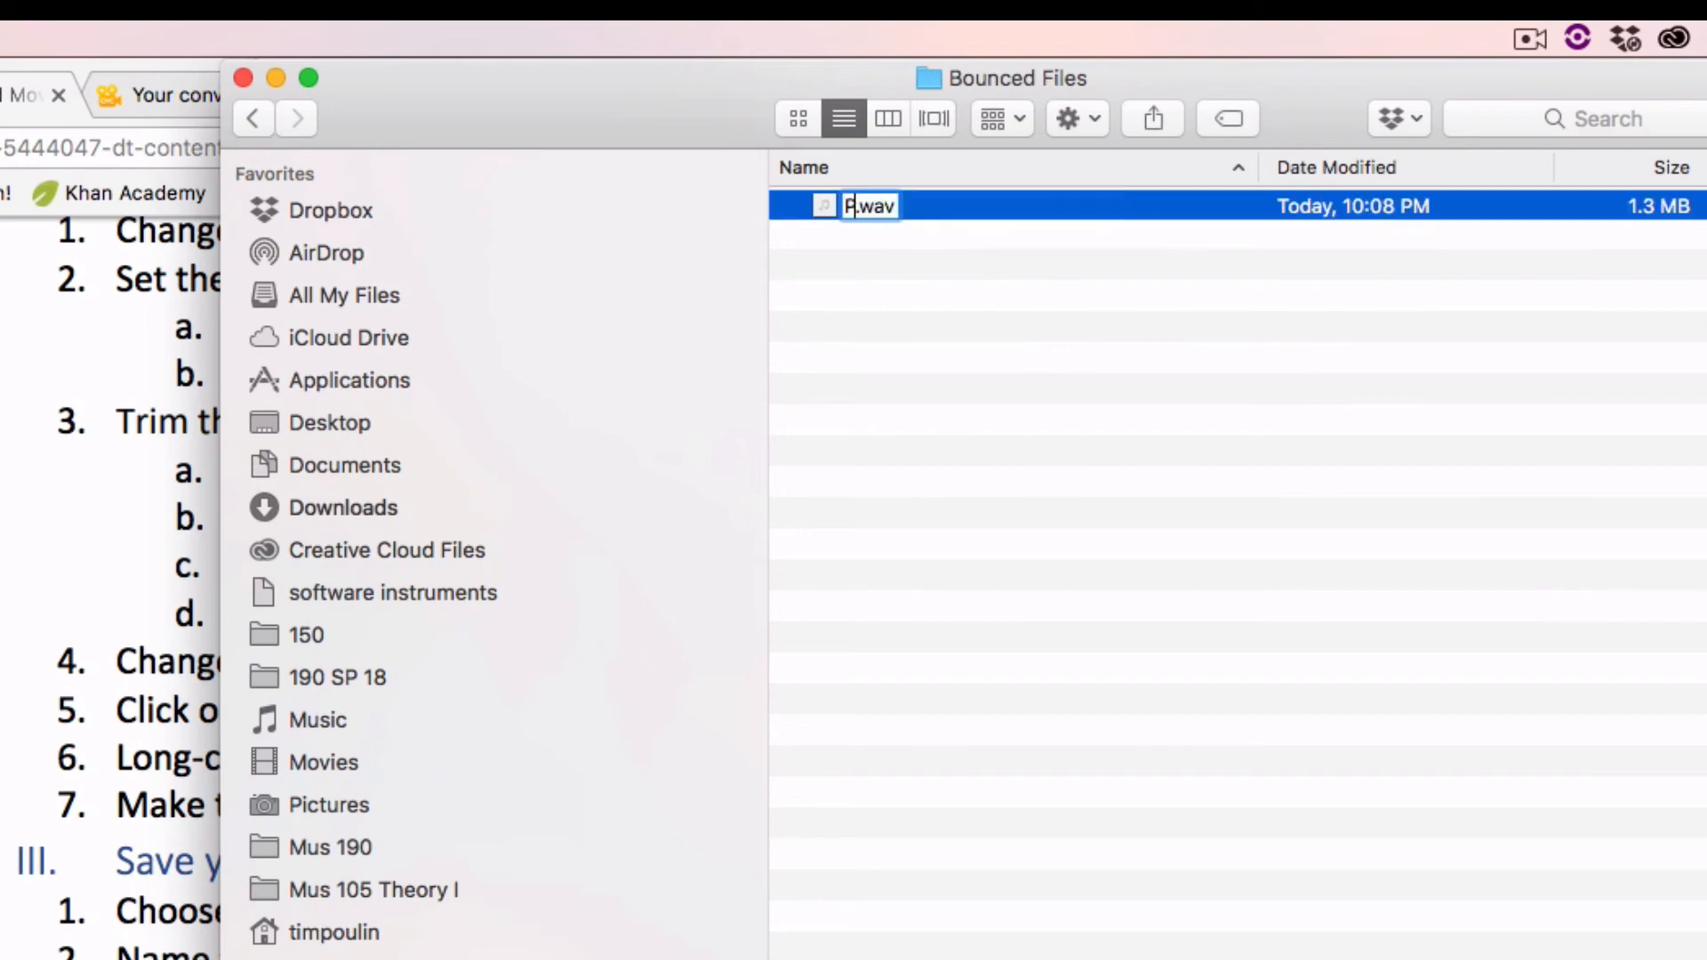
key(BackSpace)
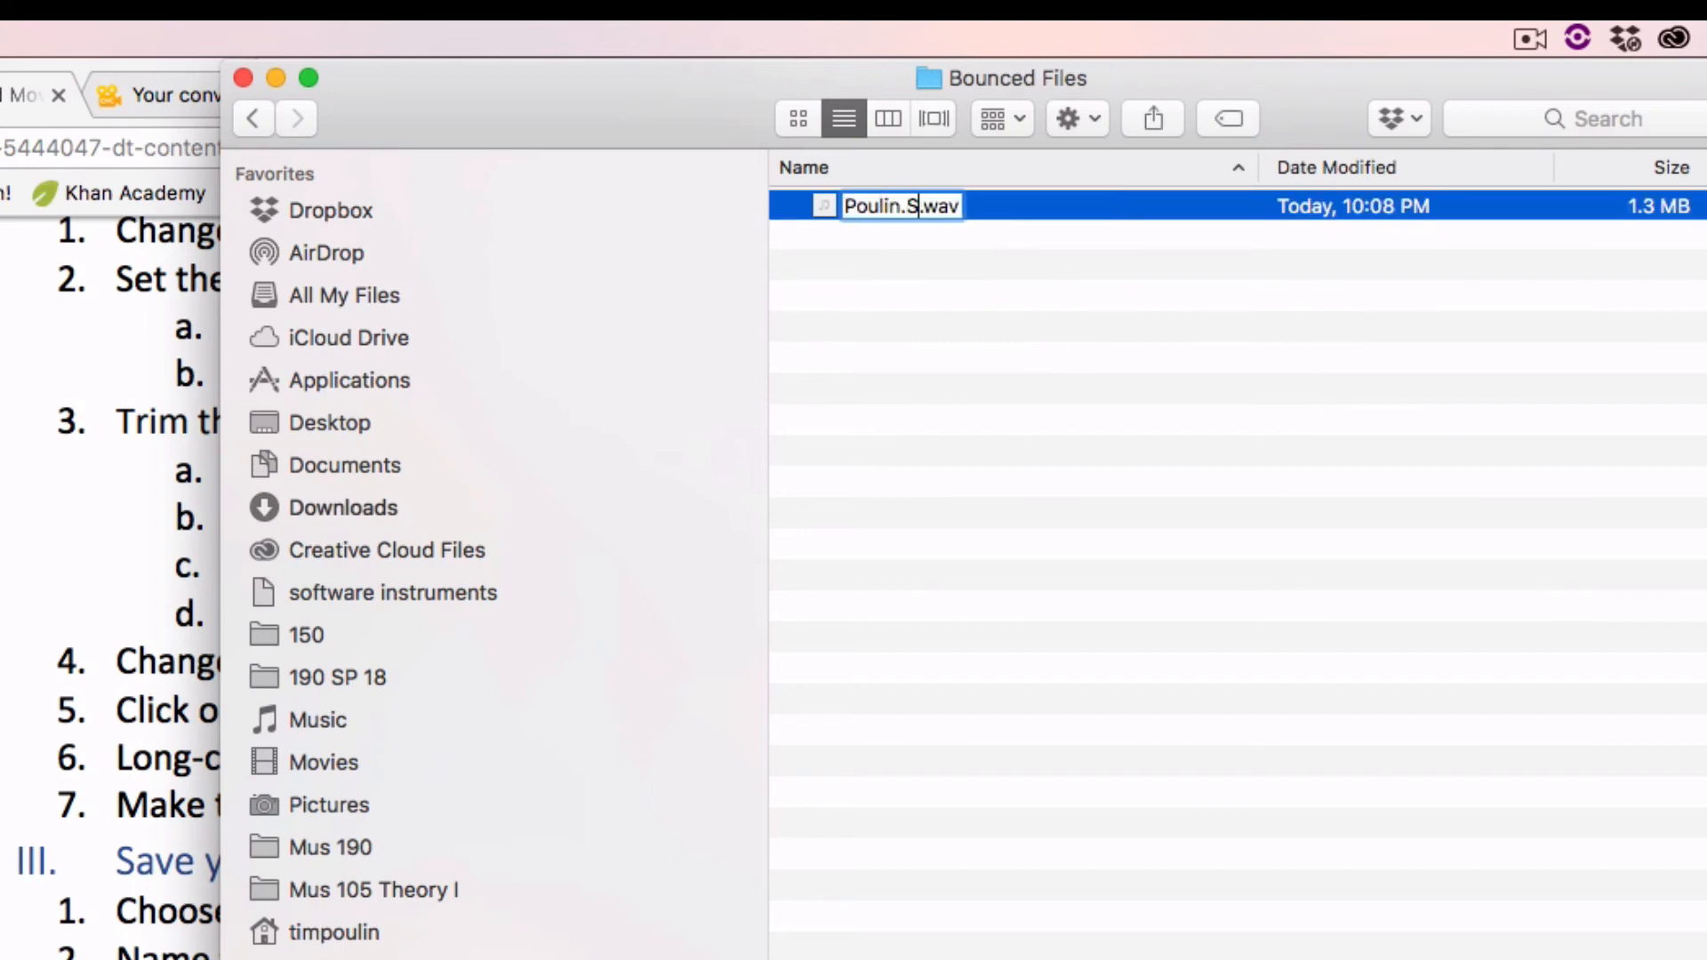
text(Tud)
key(BackSpace)
key(BackSpace)
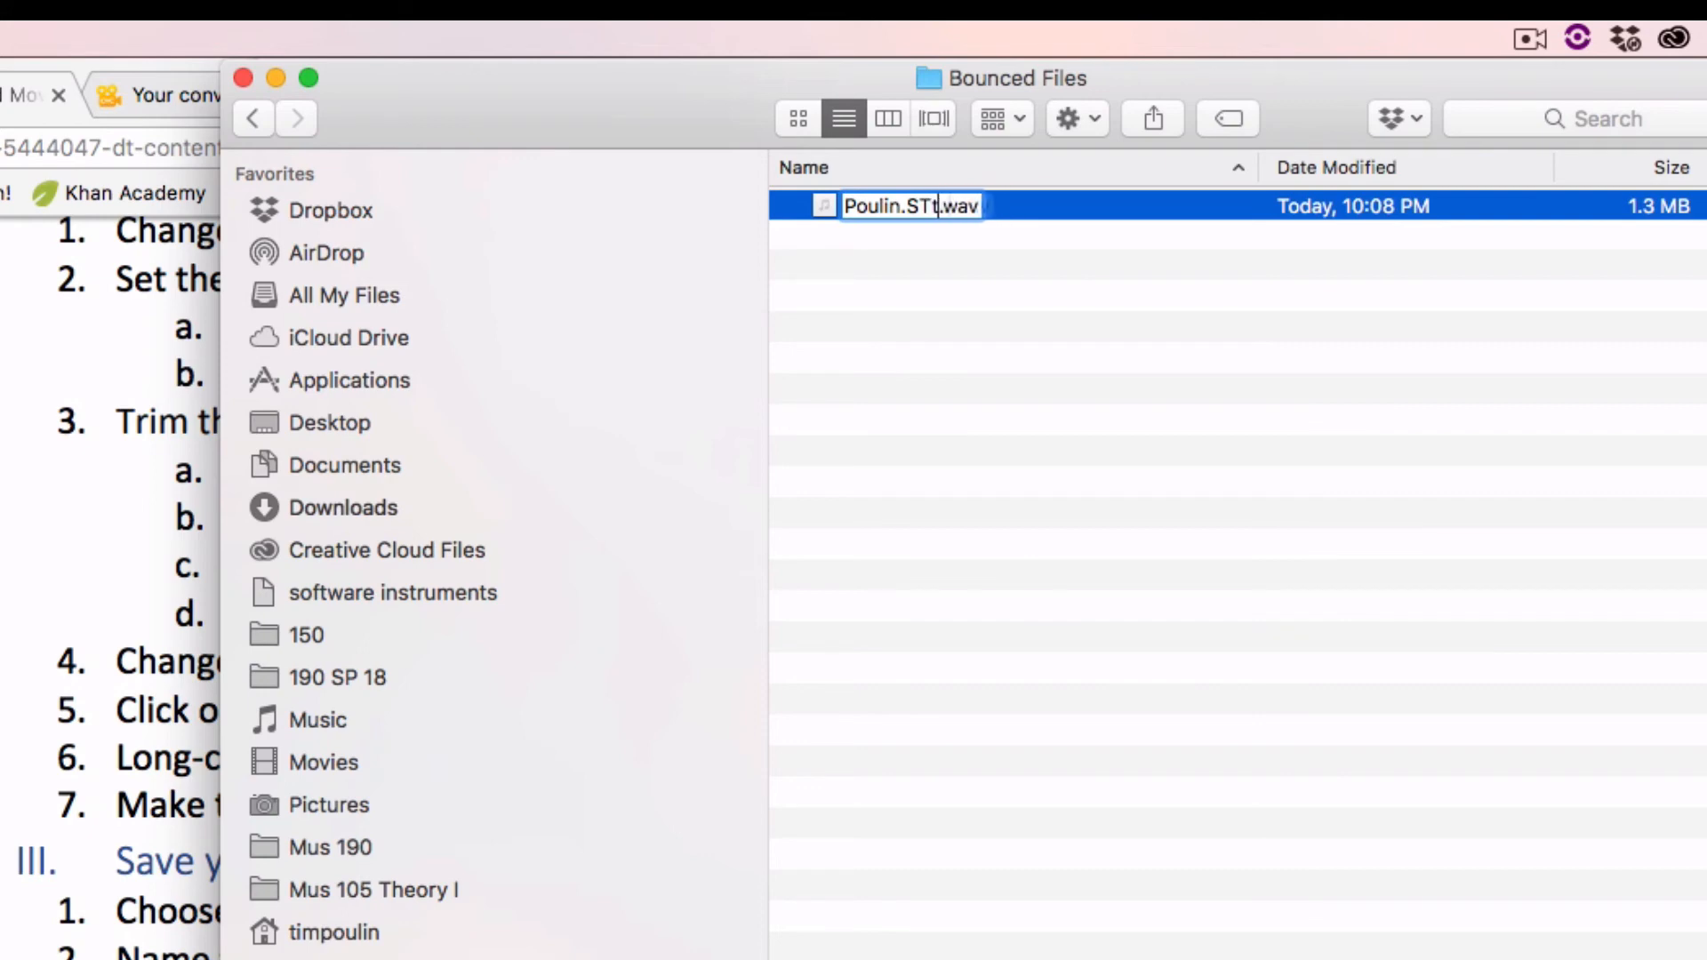
key(BackSpace)
text(tudioSkills3)
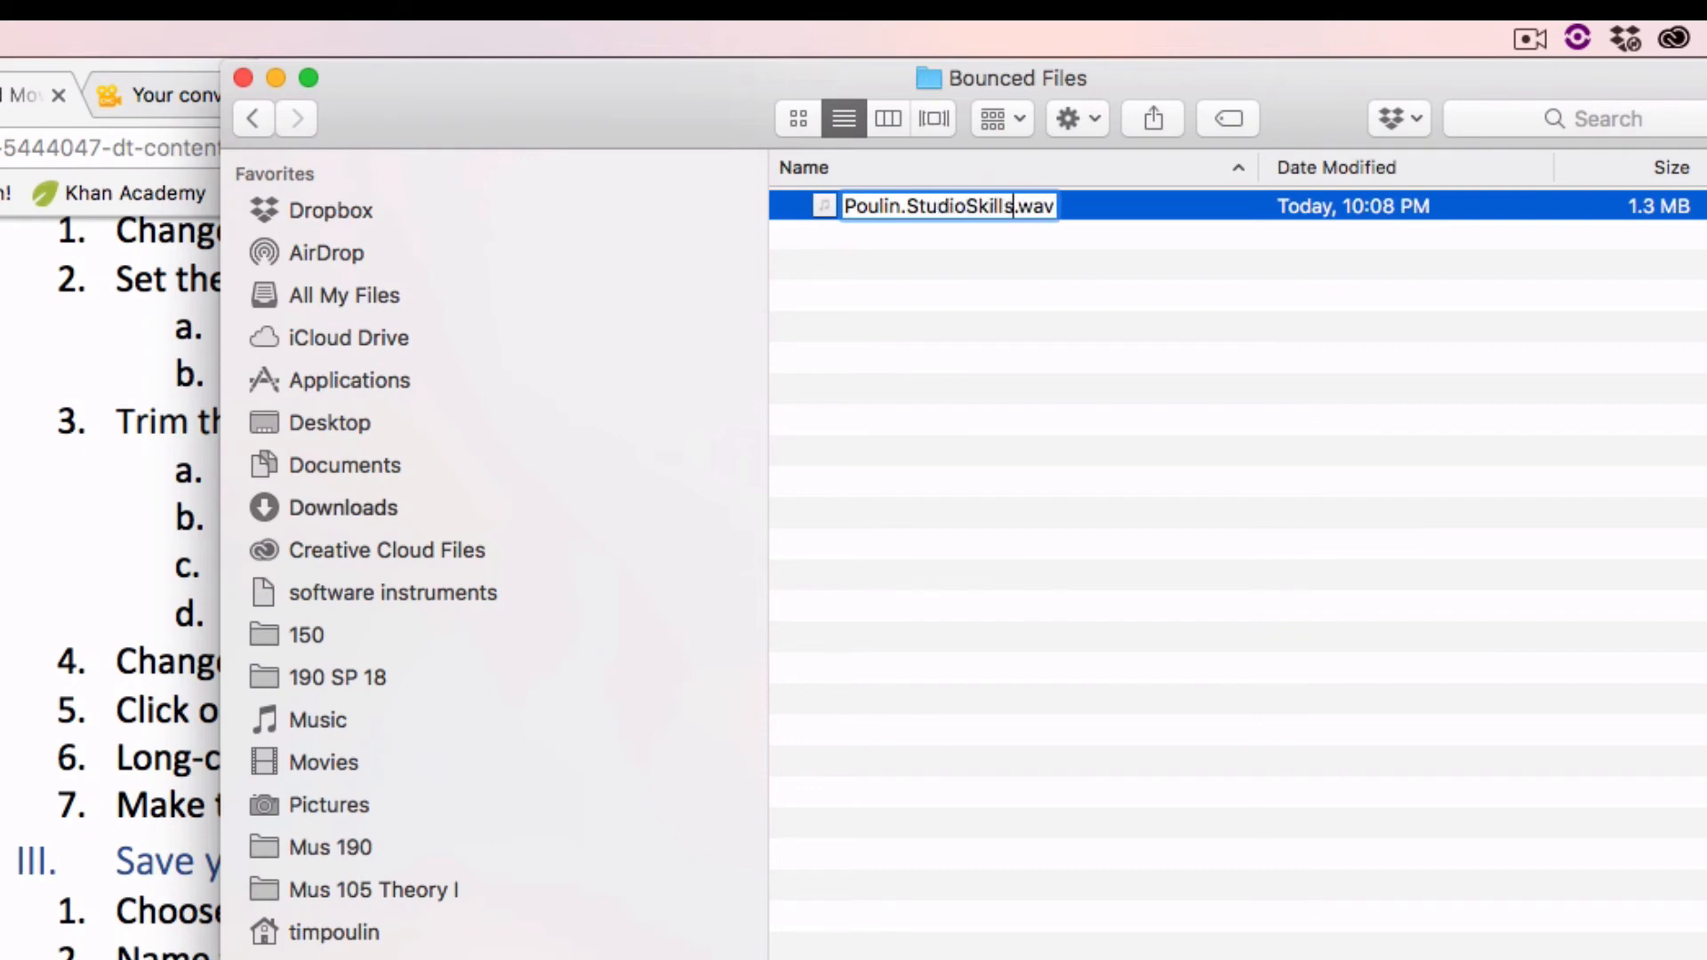
key(Return)
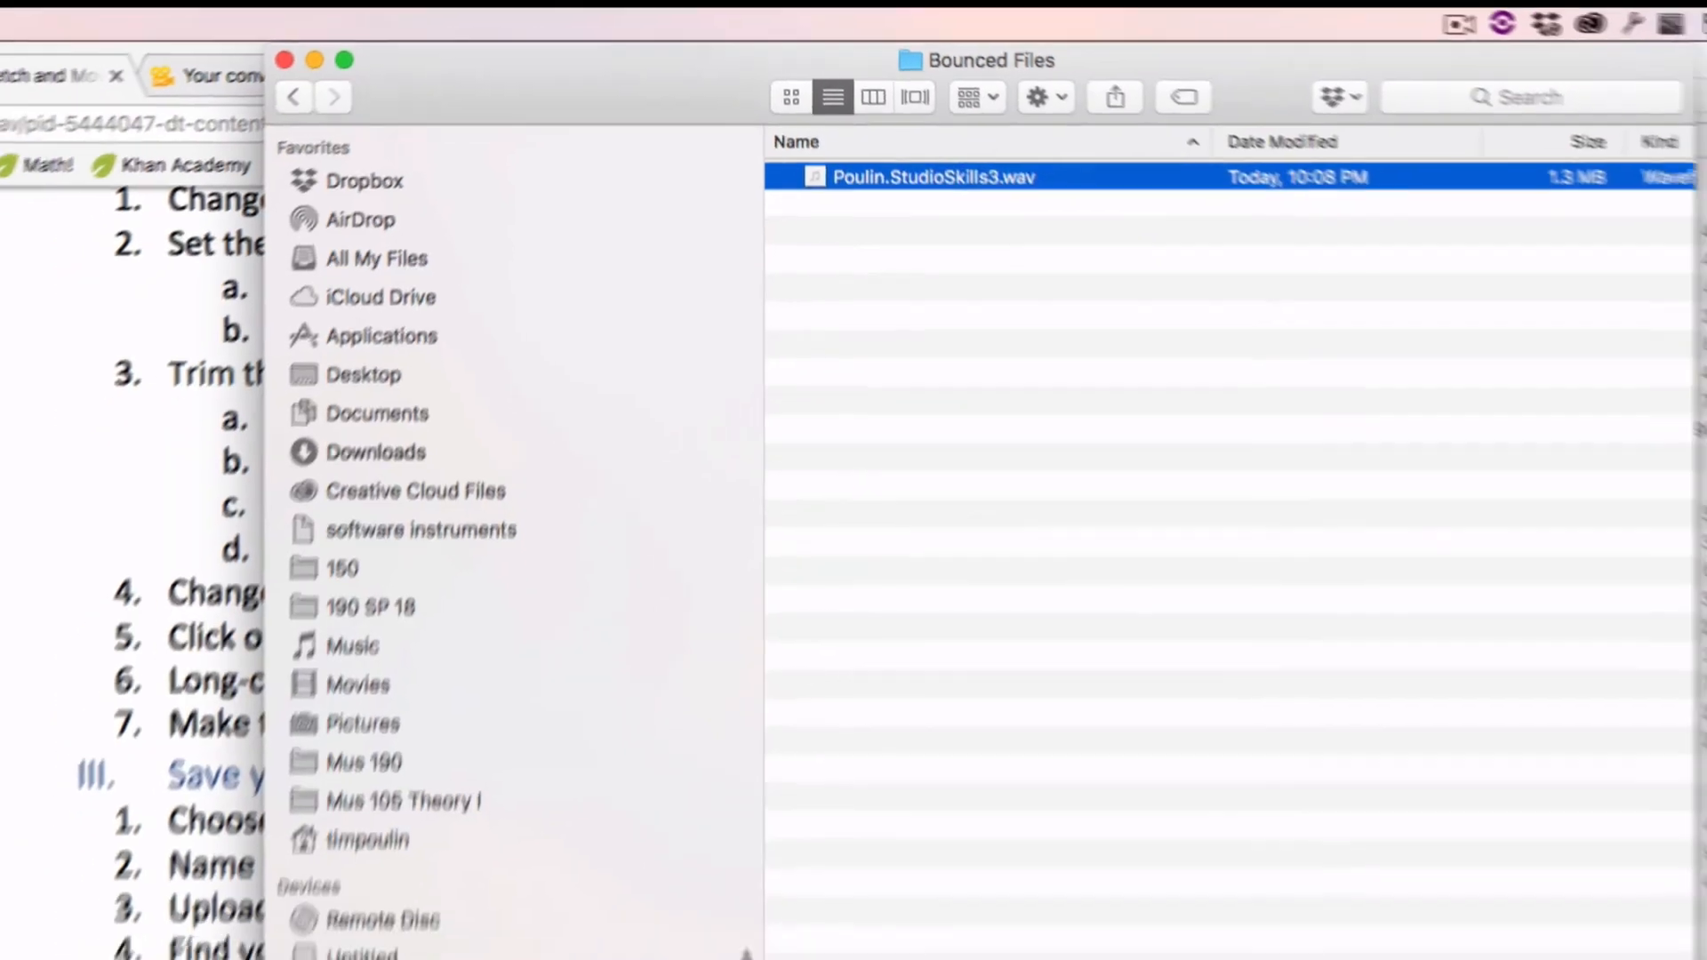
key(space)
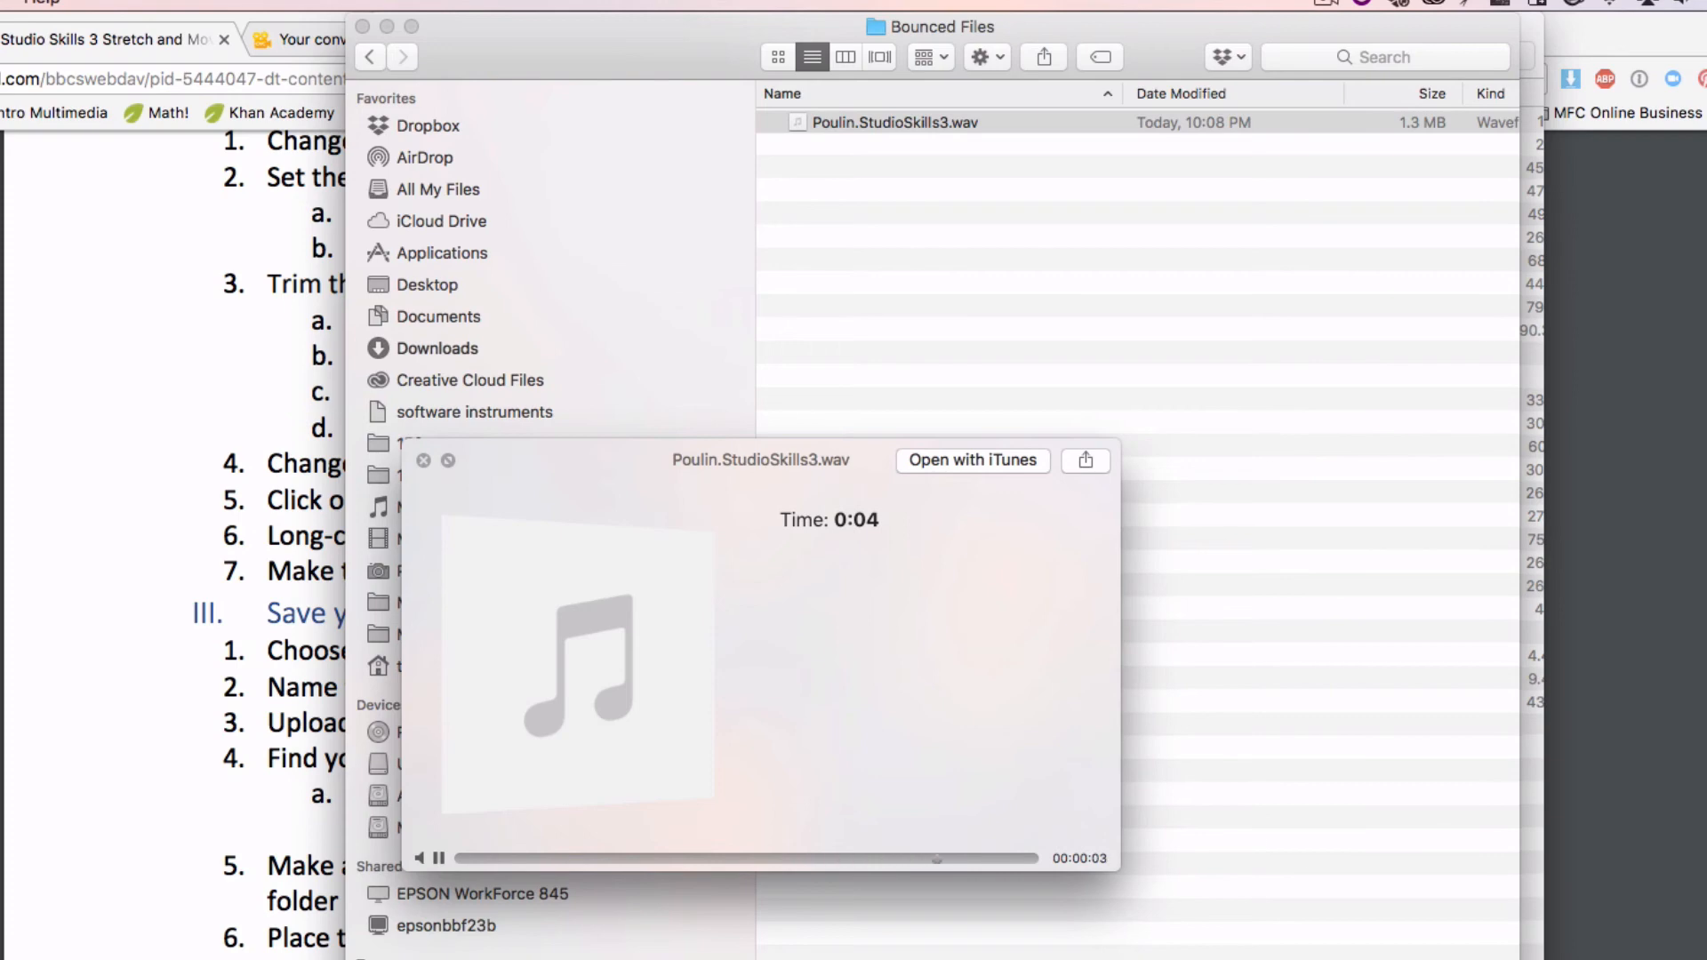
key(space)
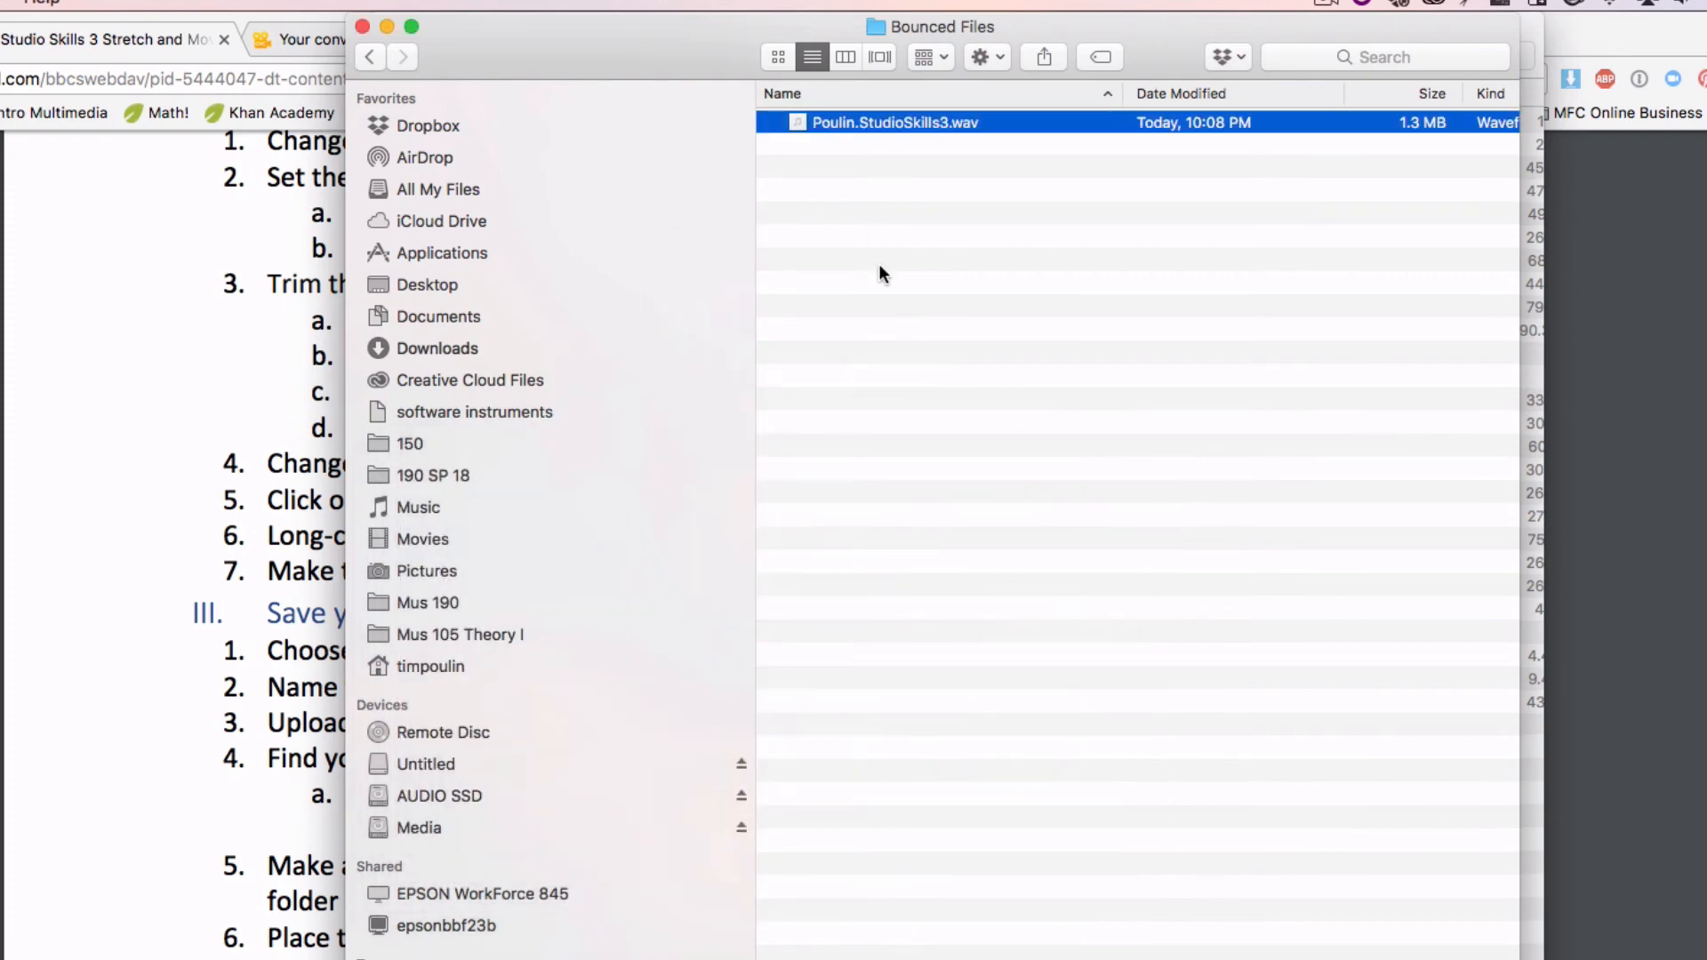
Switch to Chrome and open the SoundCloud website through a web search for soundcloud
key(super+Tab)
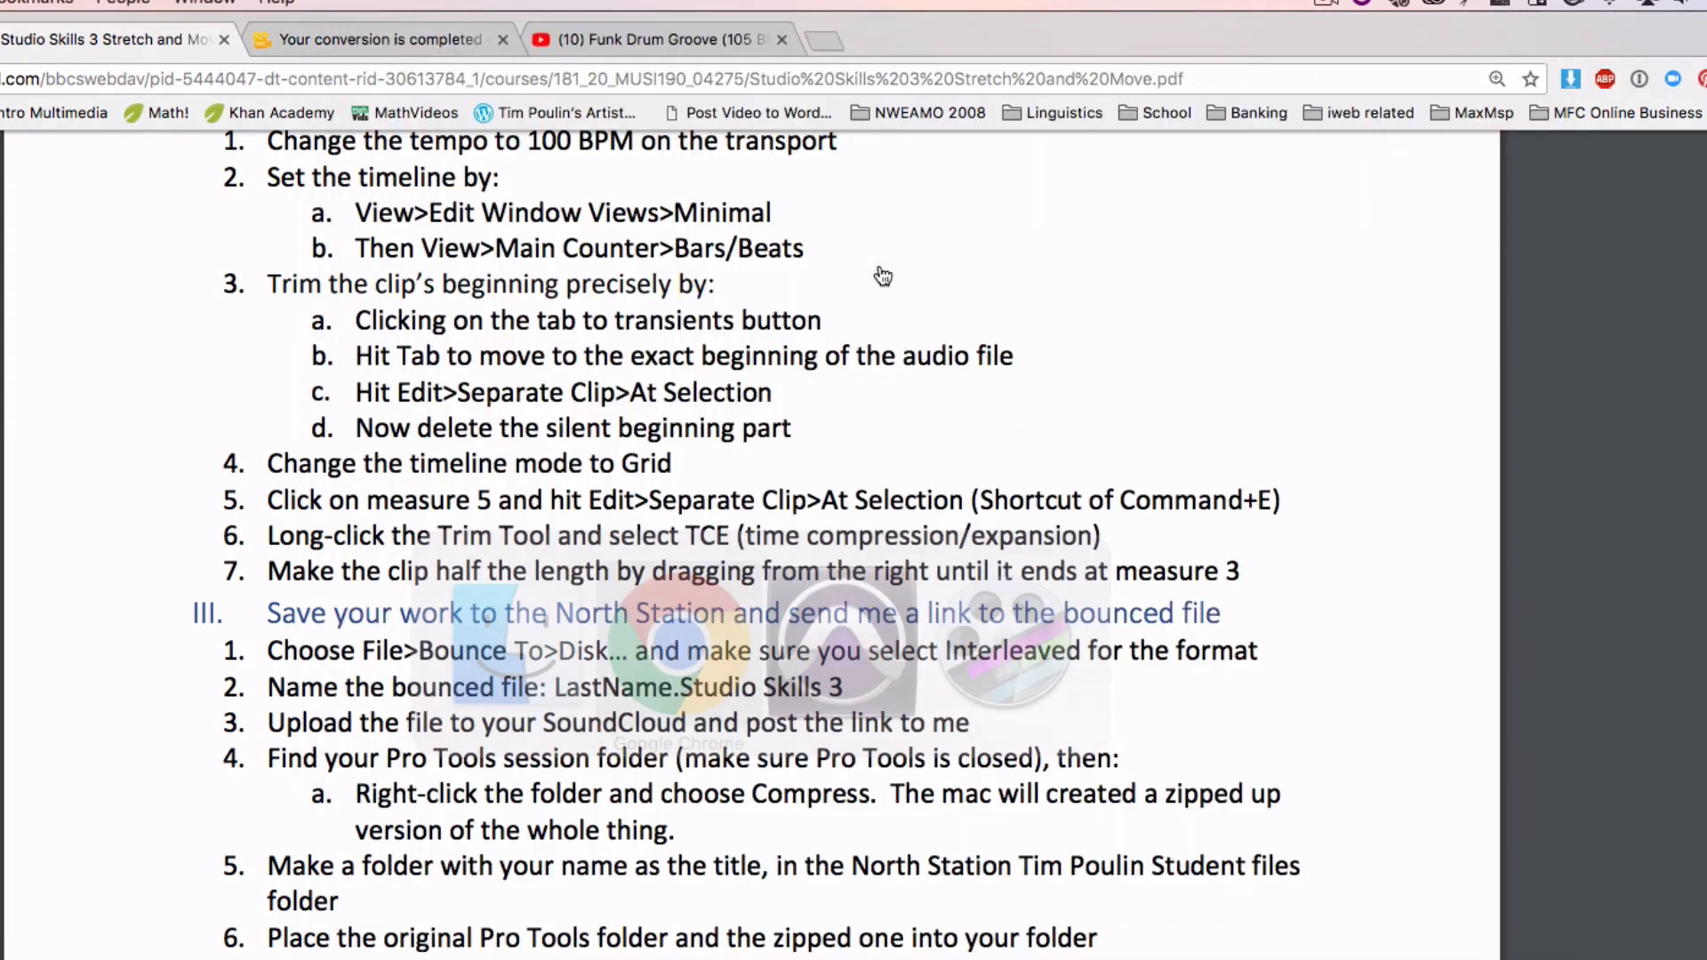
key(super+t)
text(soundlcoud)
key(Return)
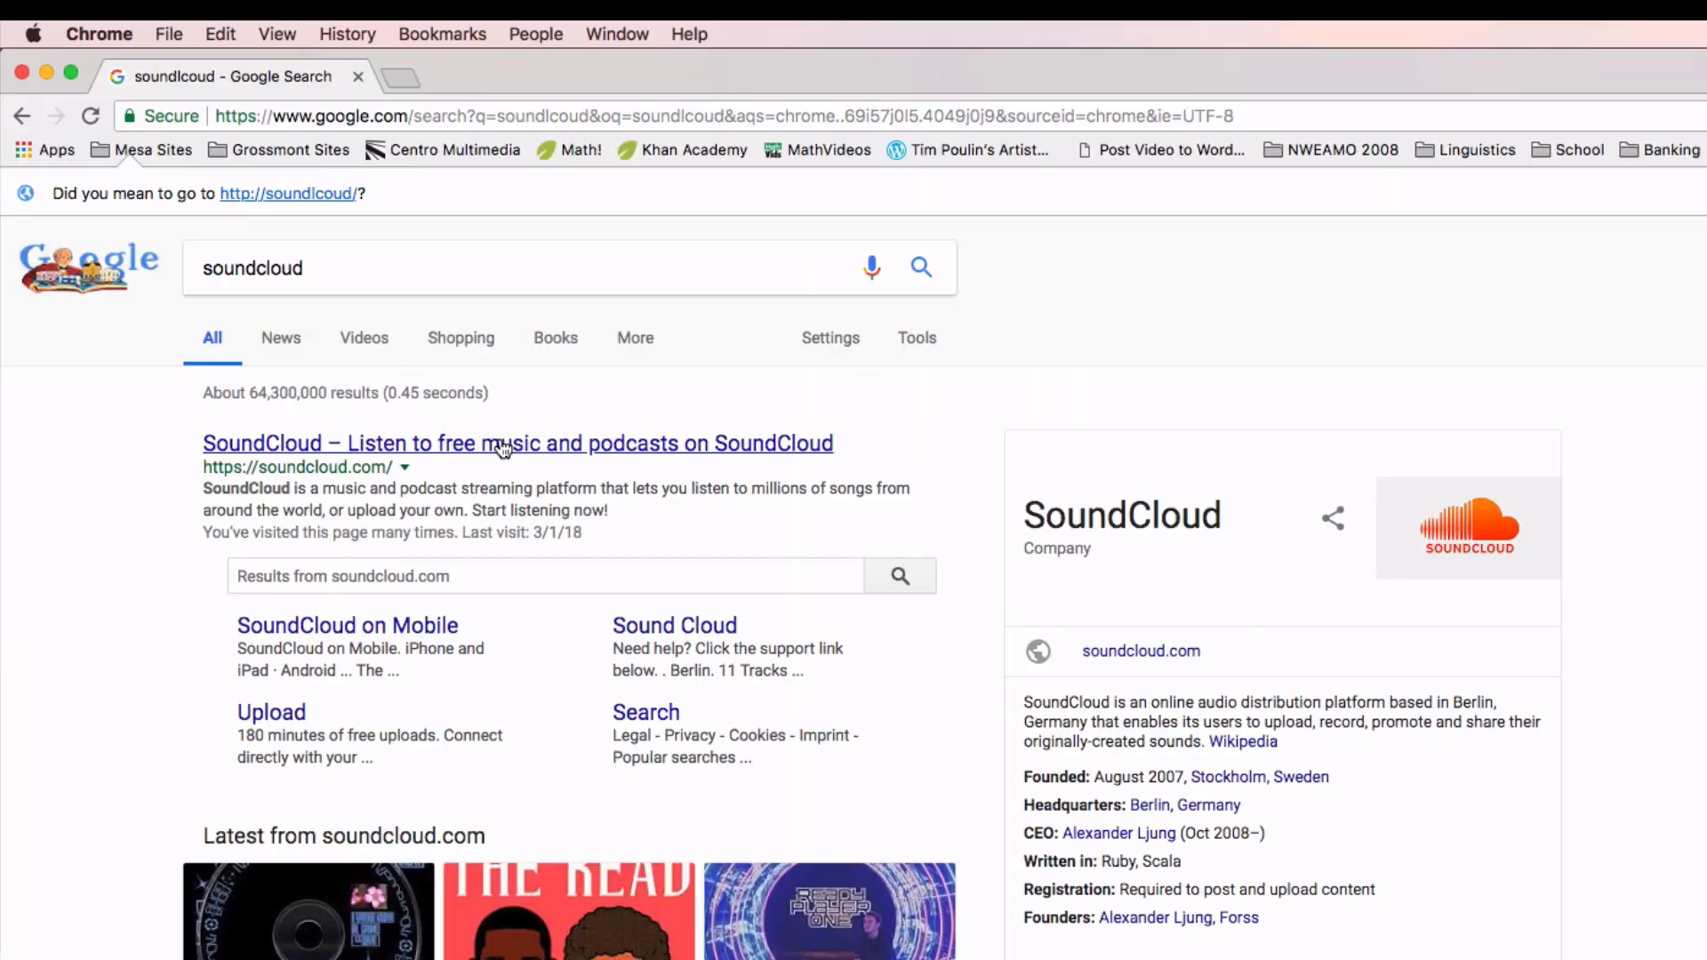
click(406, 452)
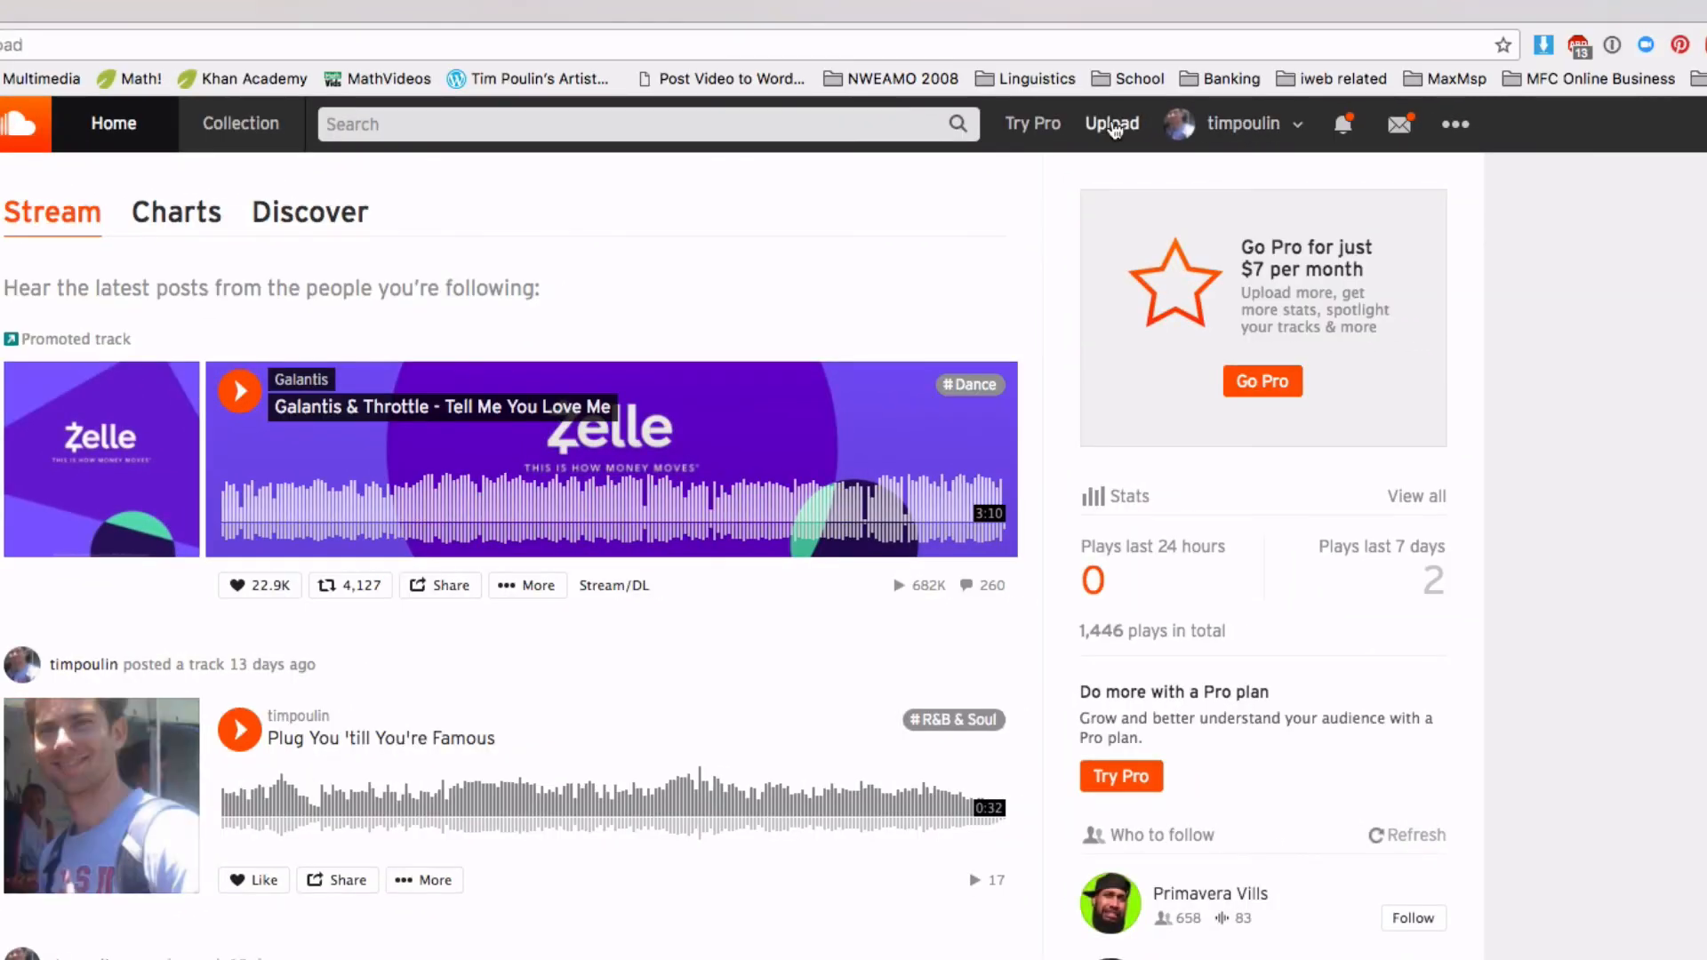
Upload the renamed WAV from the session's Bounced Files folder to SoundCloud and save the track
click(1111, 126)
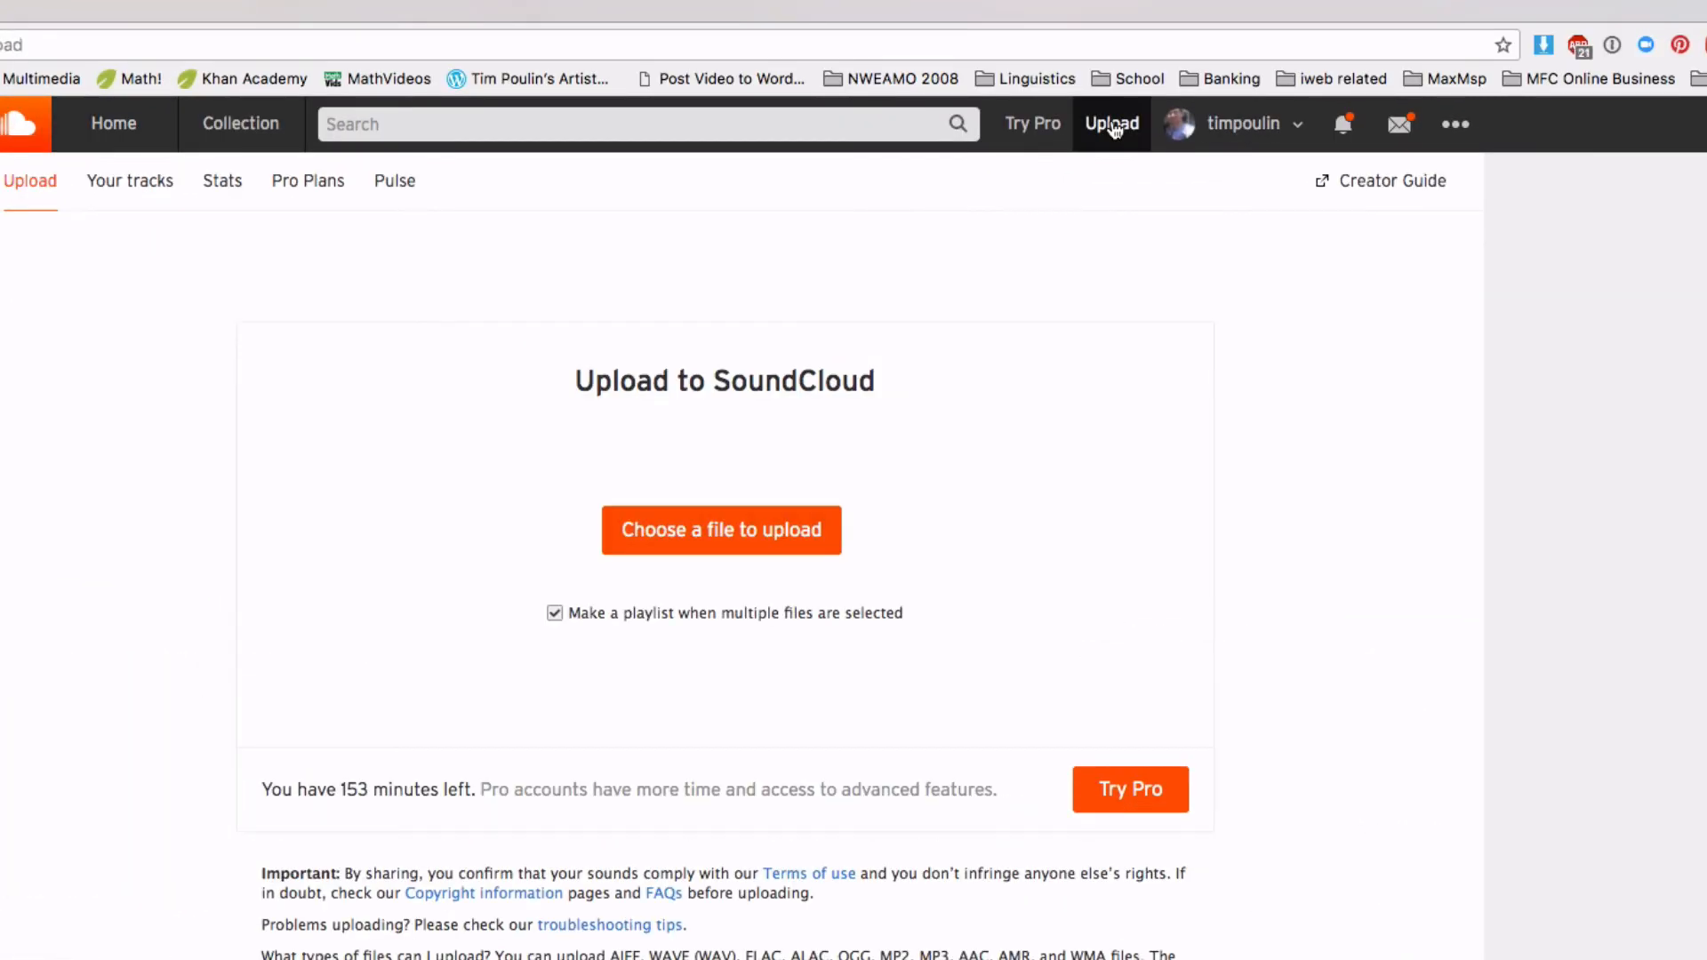
click(720, 552)
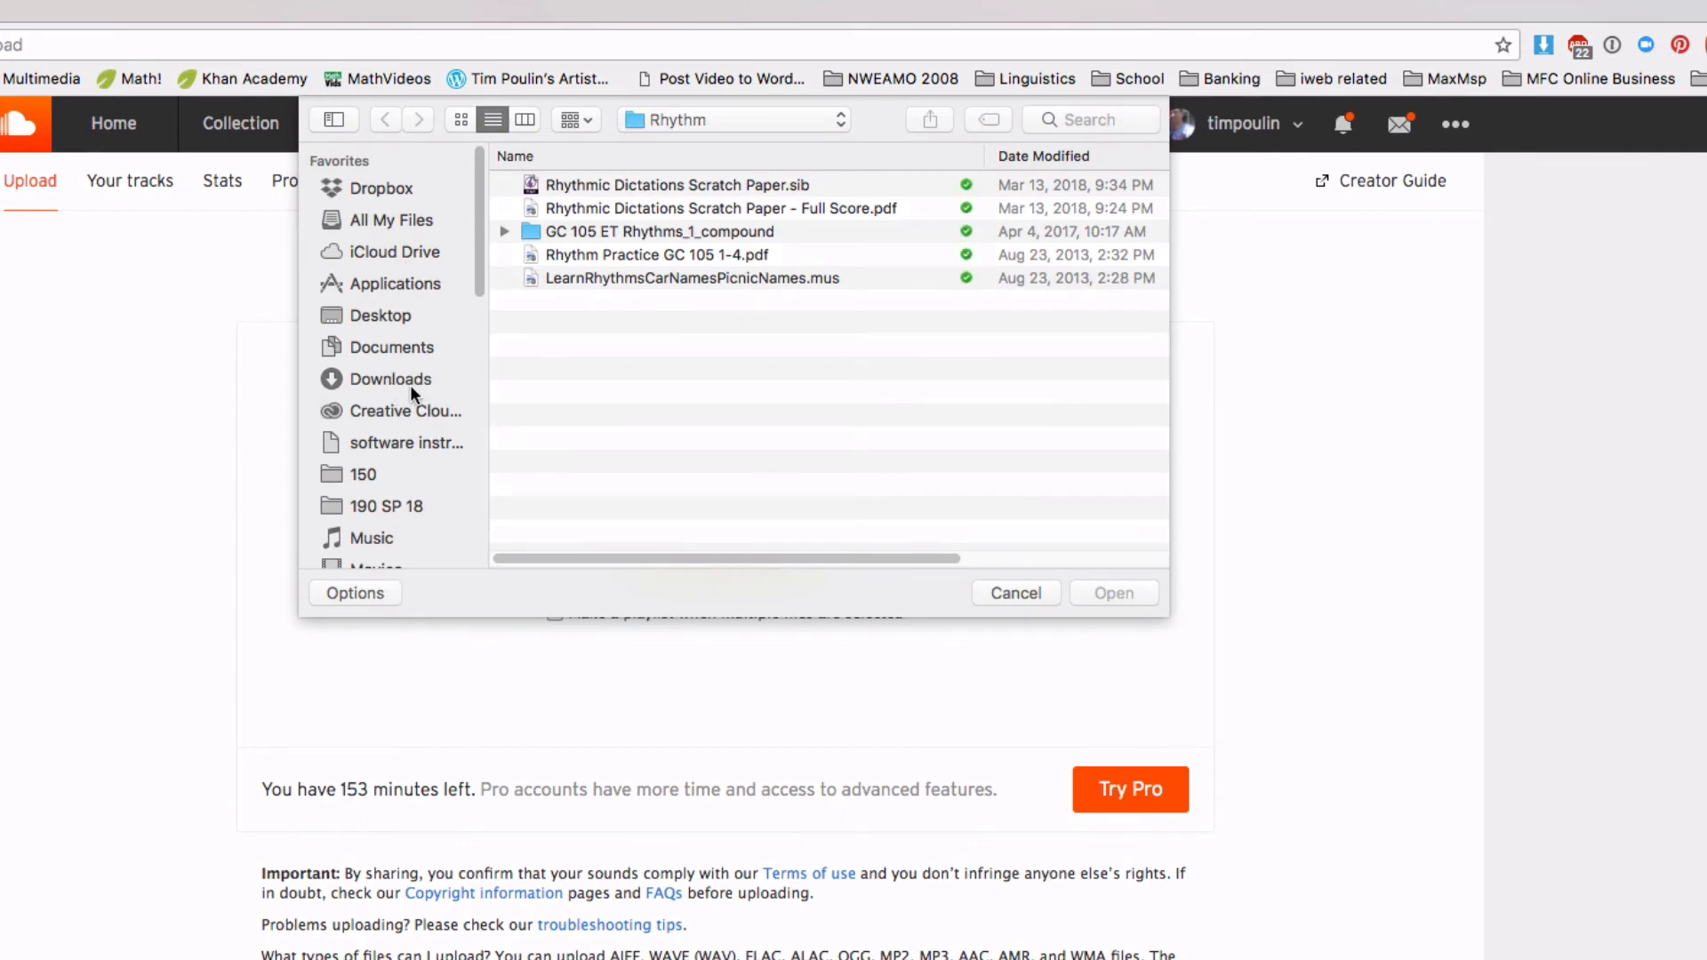
click(398, 316)
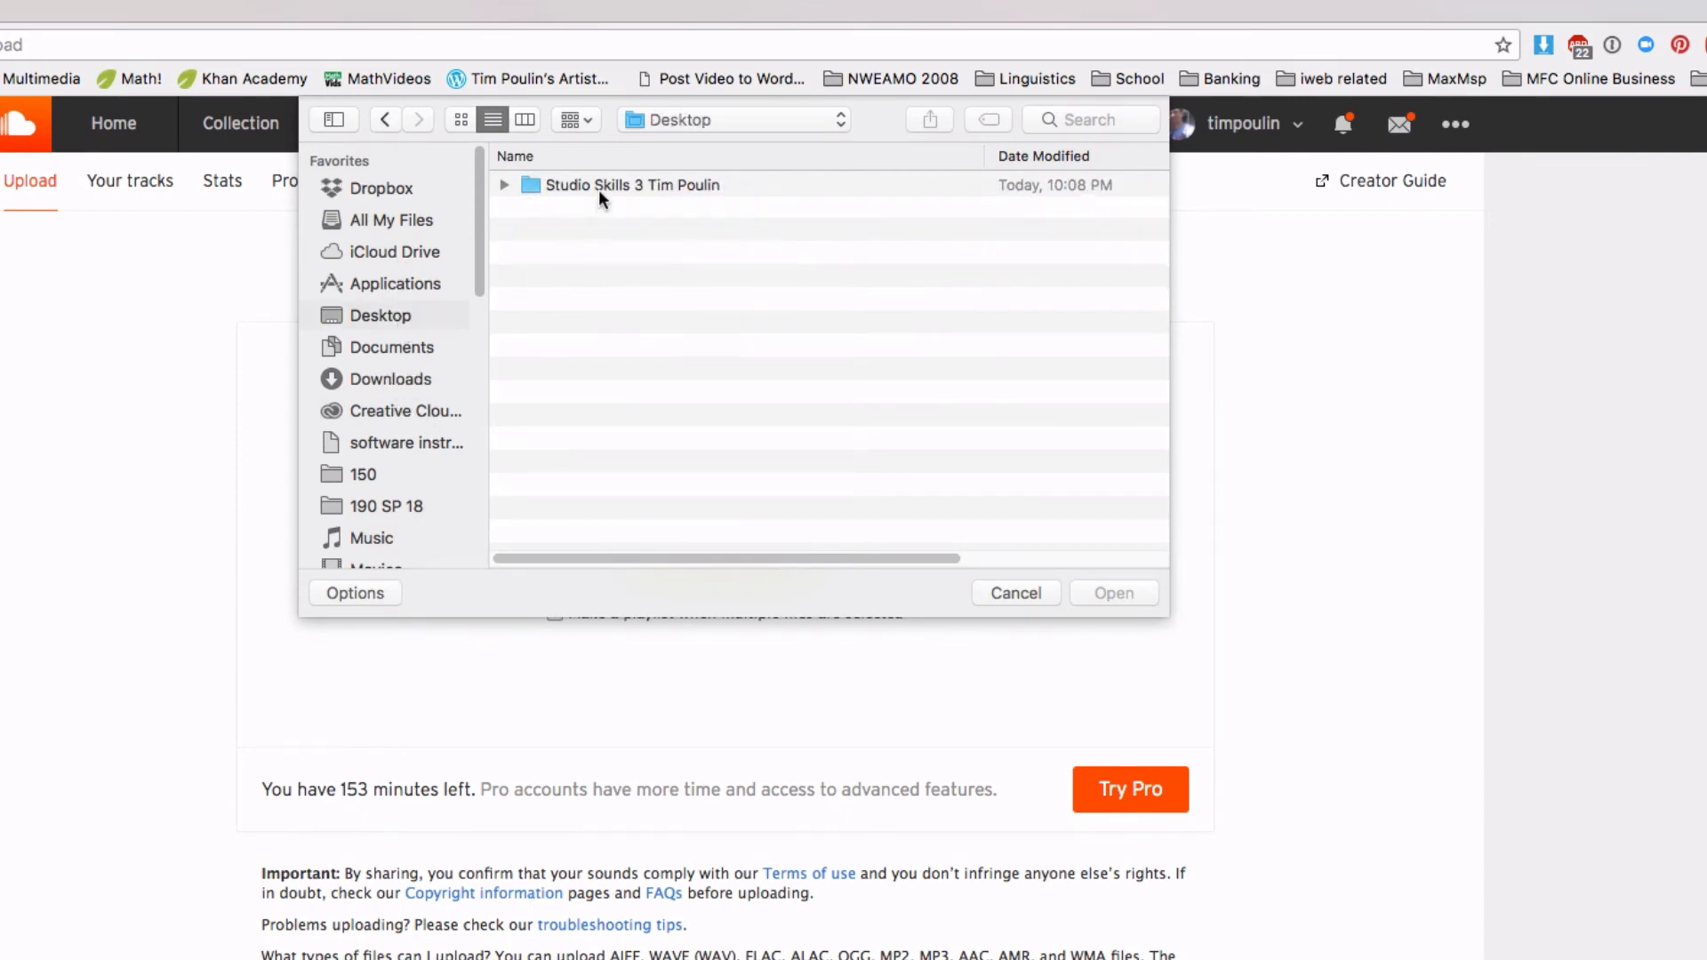
double_click(601, 184)
double_click(572, 184)
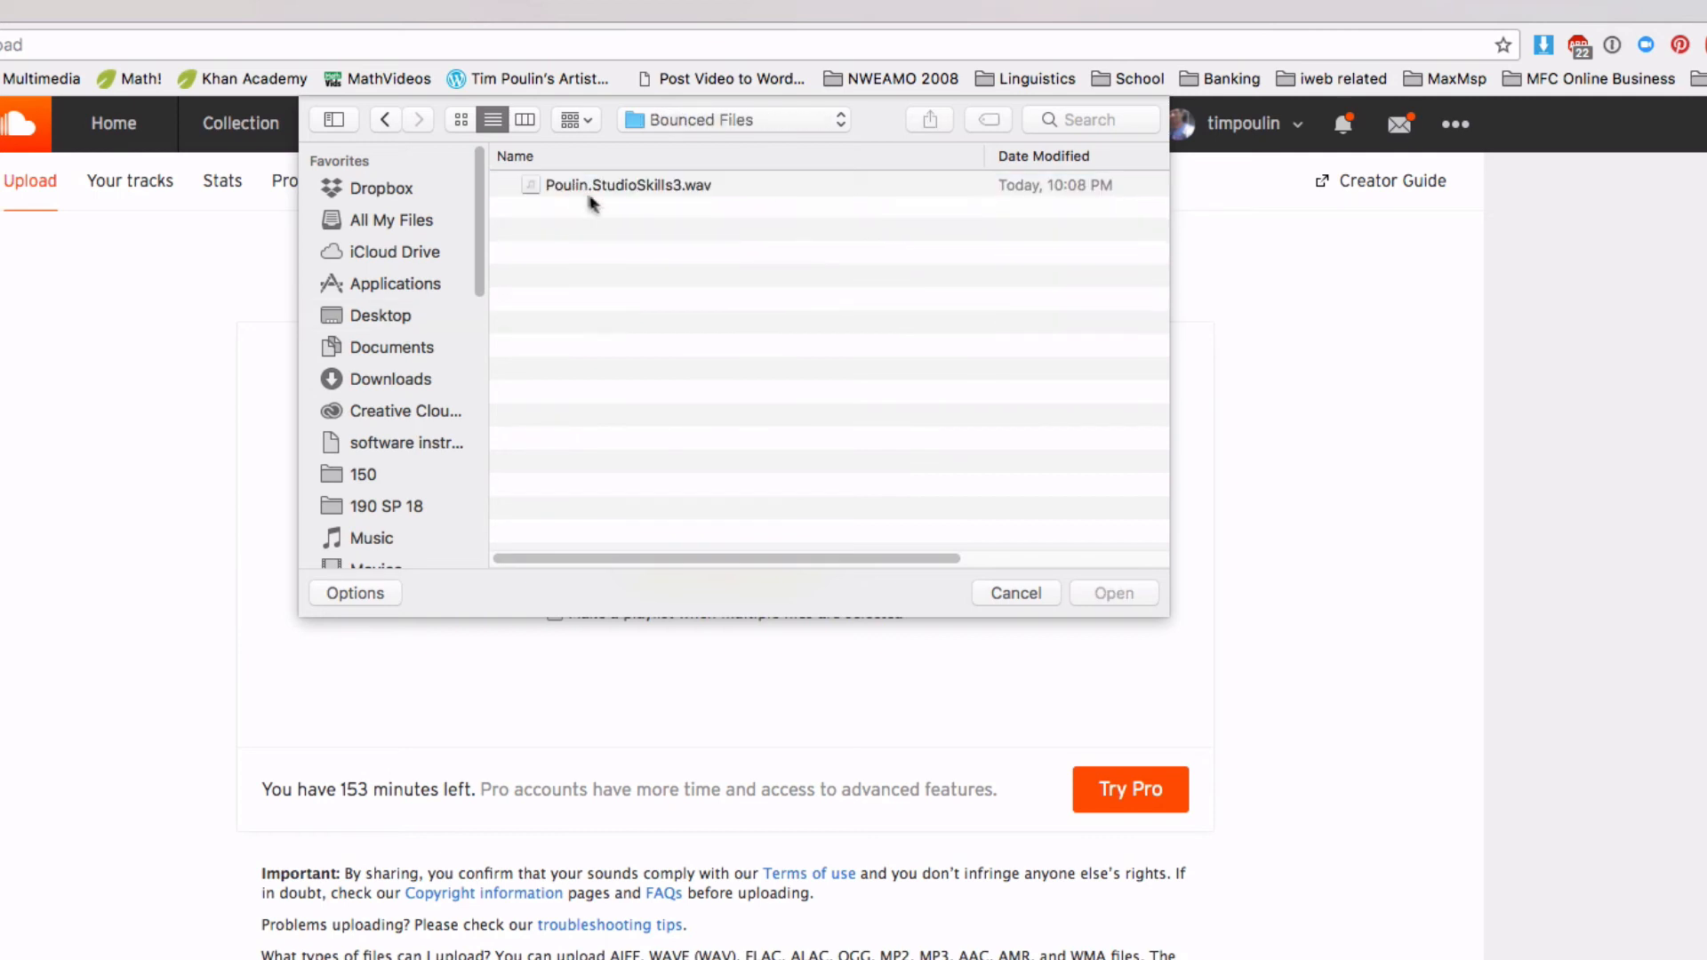
click(611, 186)
click(1106, 591)
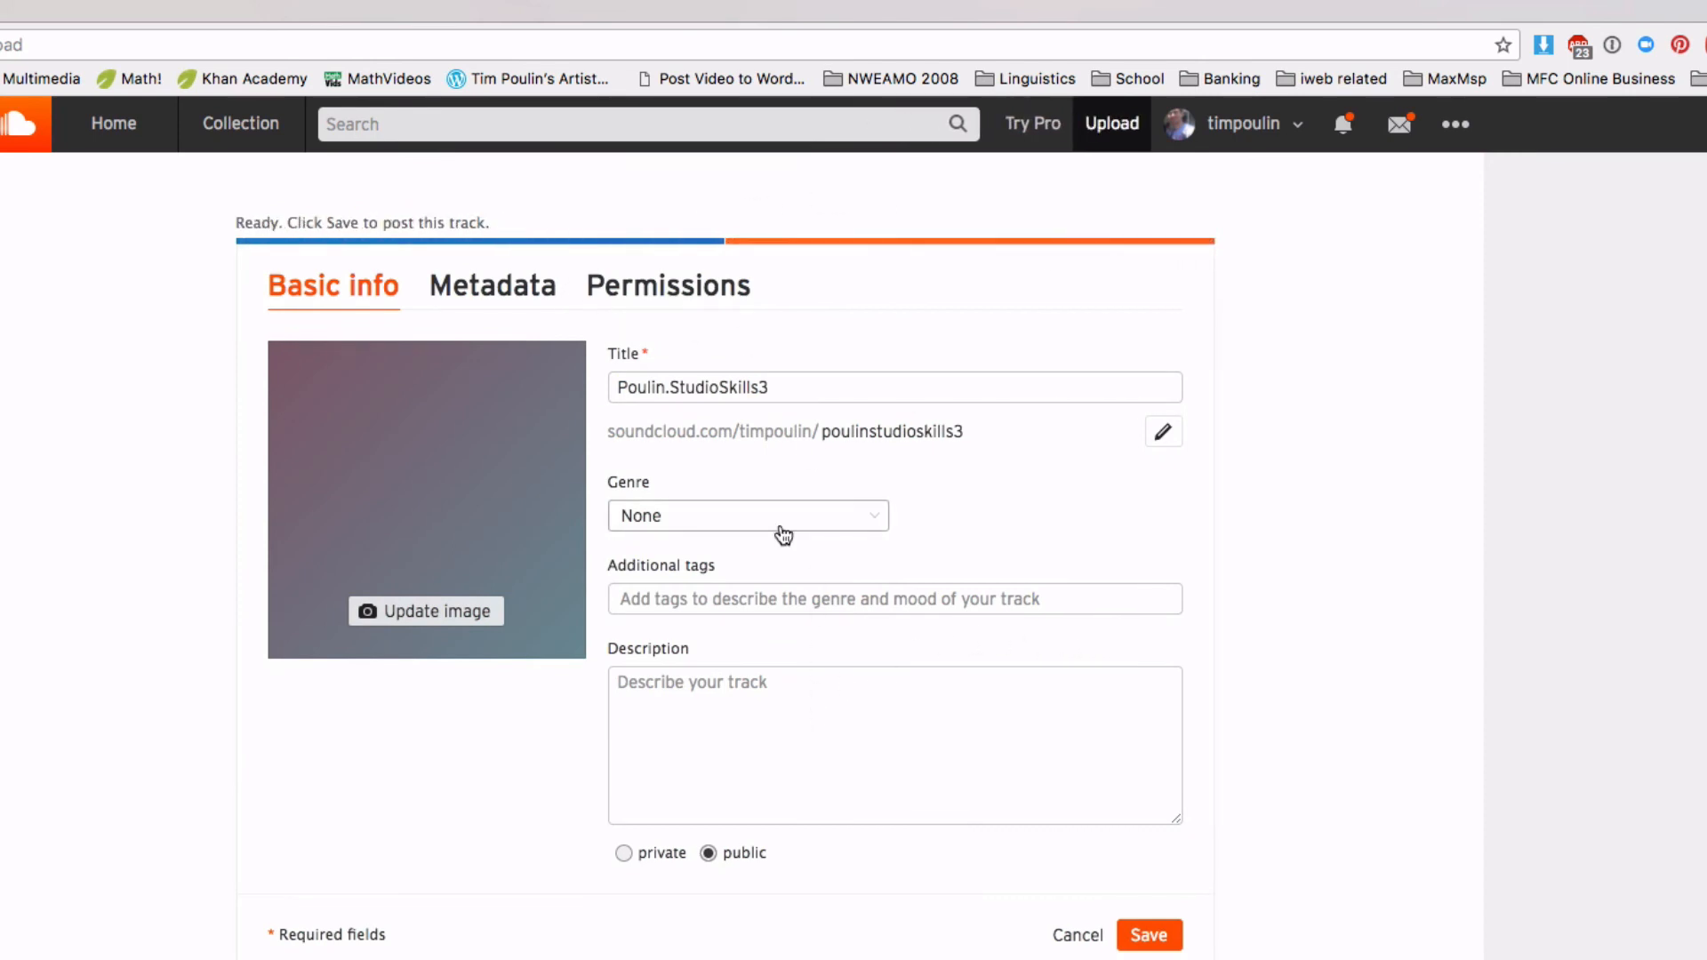
click(1148, 933)
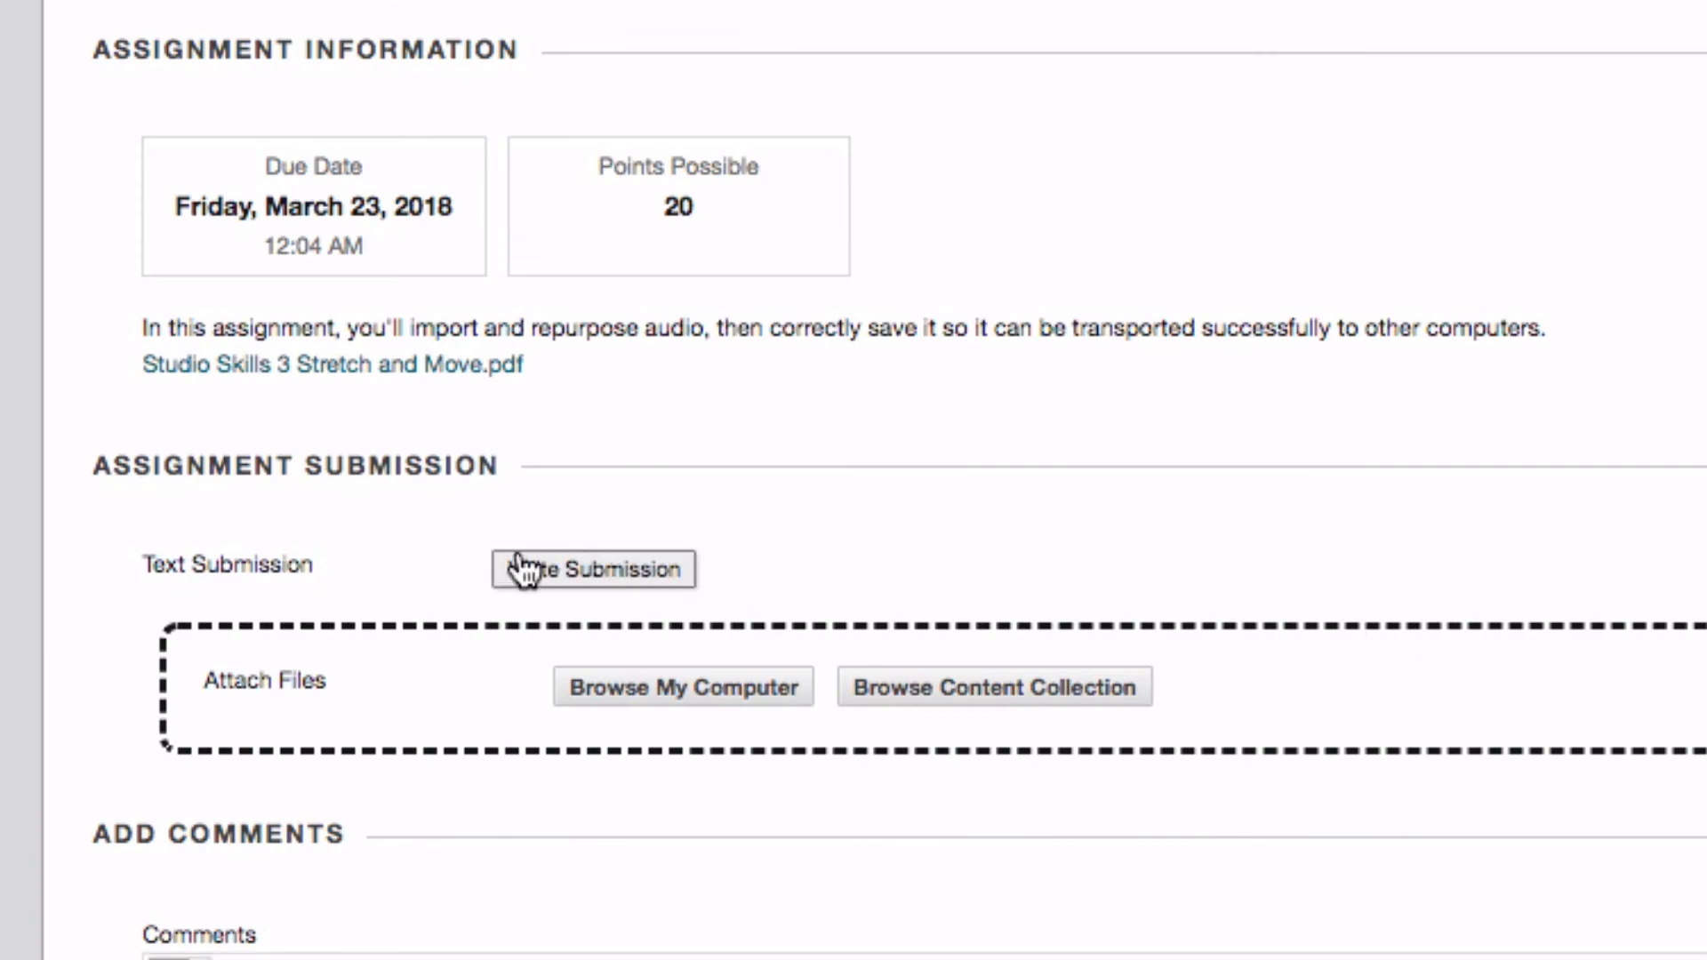
Start a text submission on the assignment page and paste the SoundCloud track link into it
click(556, 573)
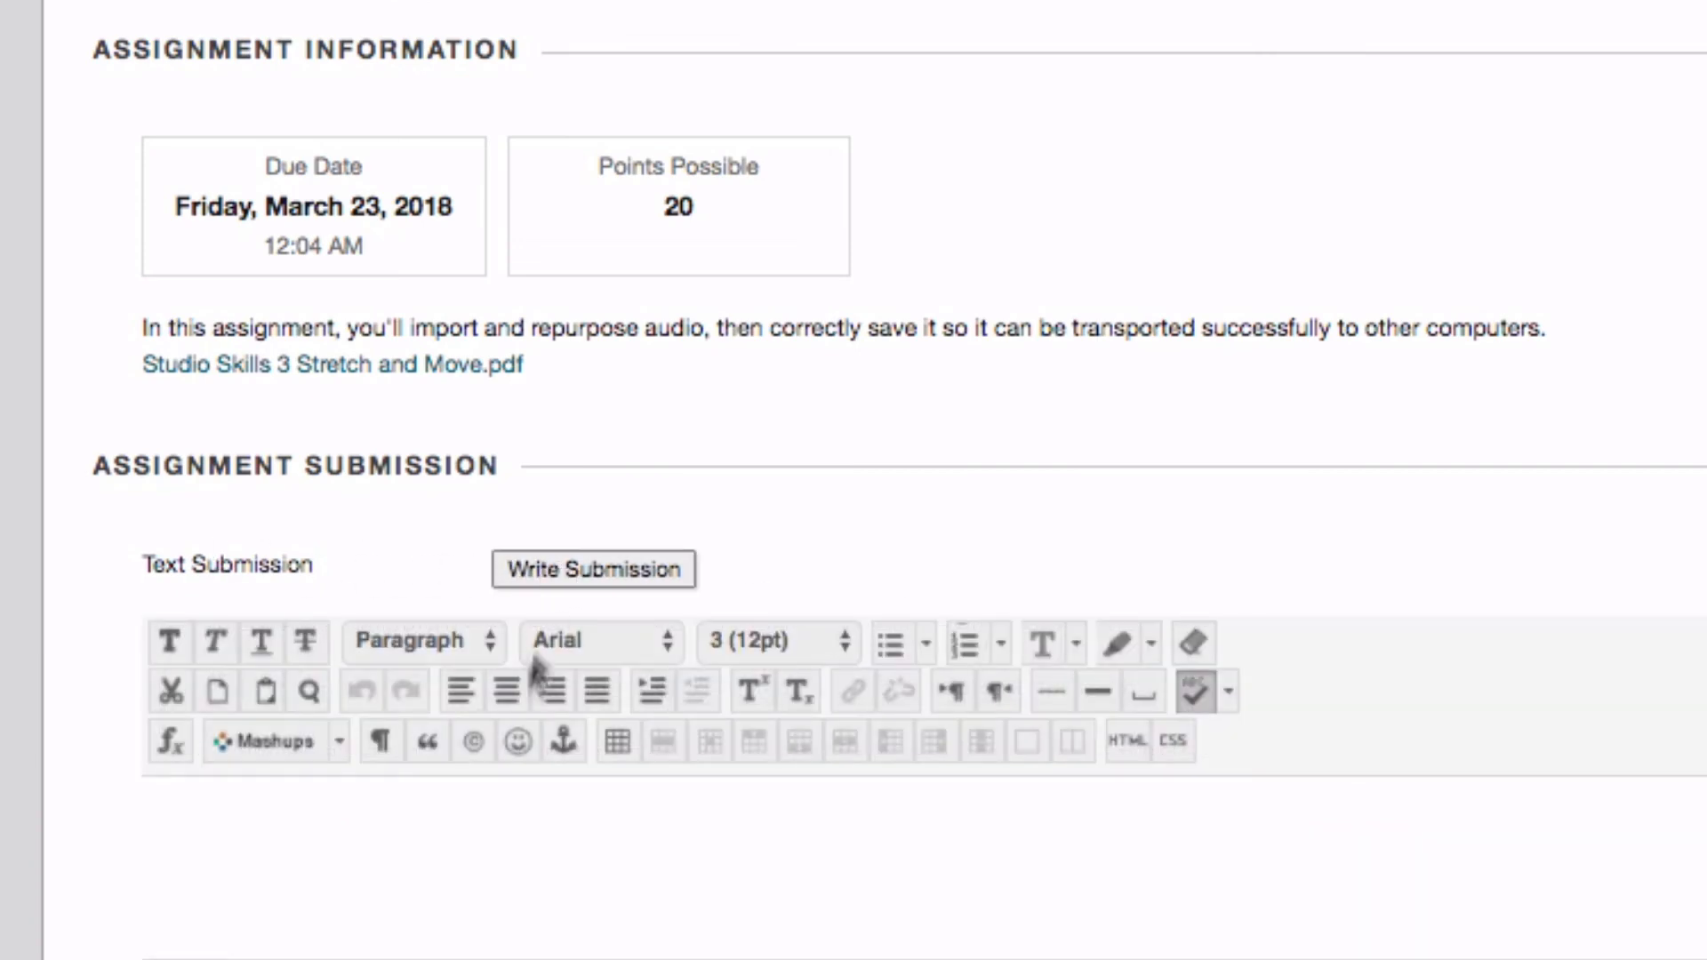
click(439, 845)
text(https://soundcloud.com/timpoulin/poulinstudioskills3)
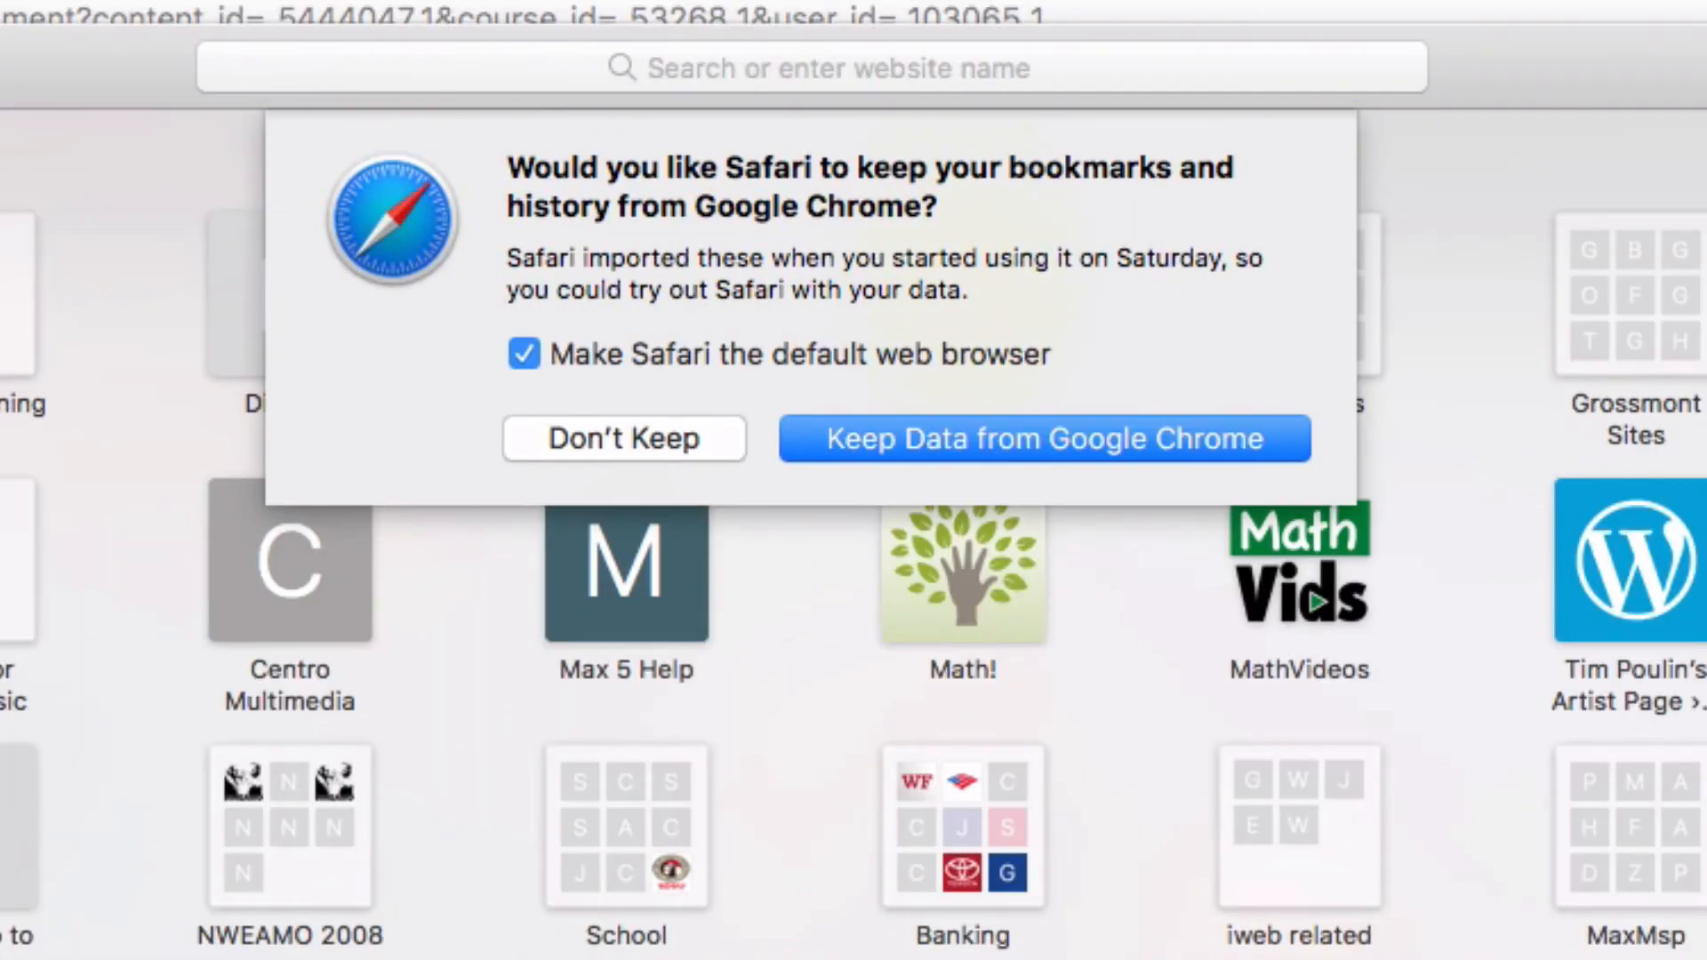
Open the copied track link in Safari, keeping the imported Chrome data, and play the uploaded track
key(Return)
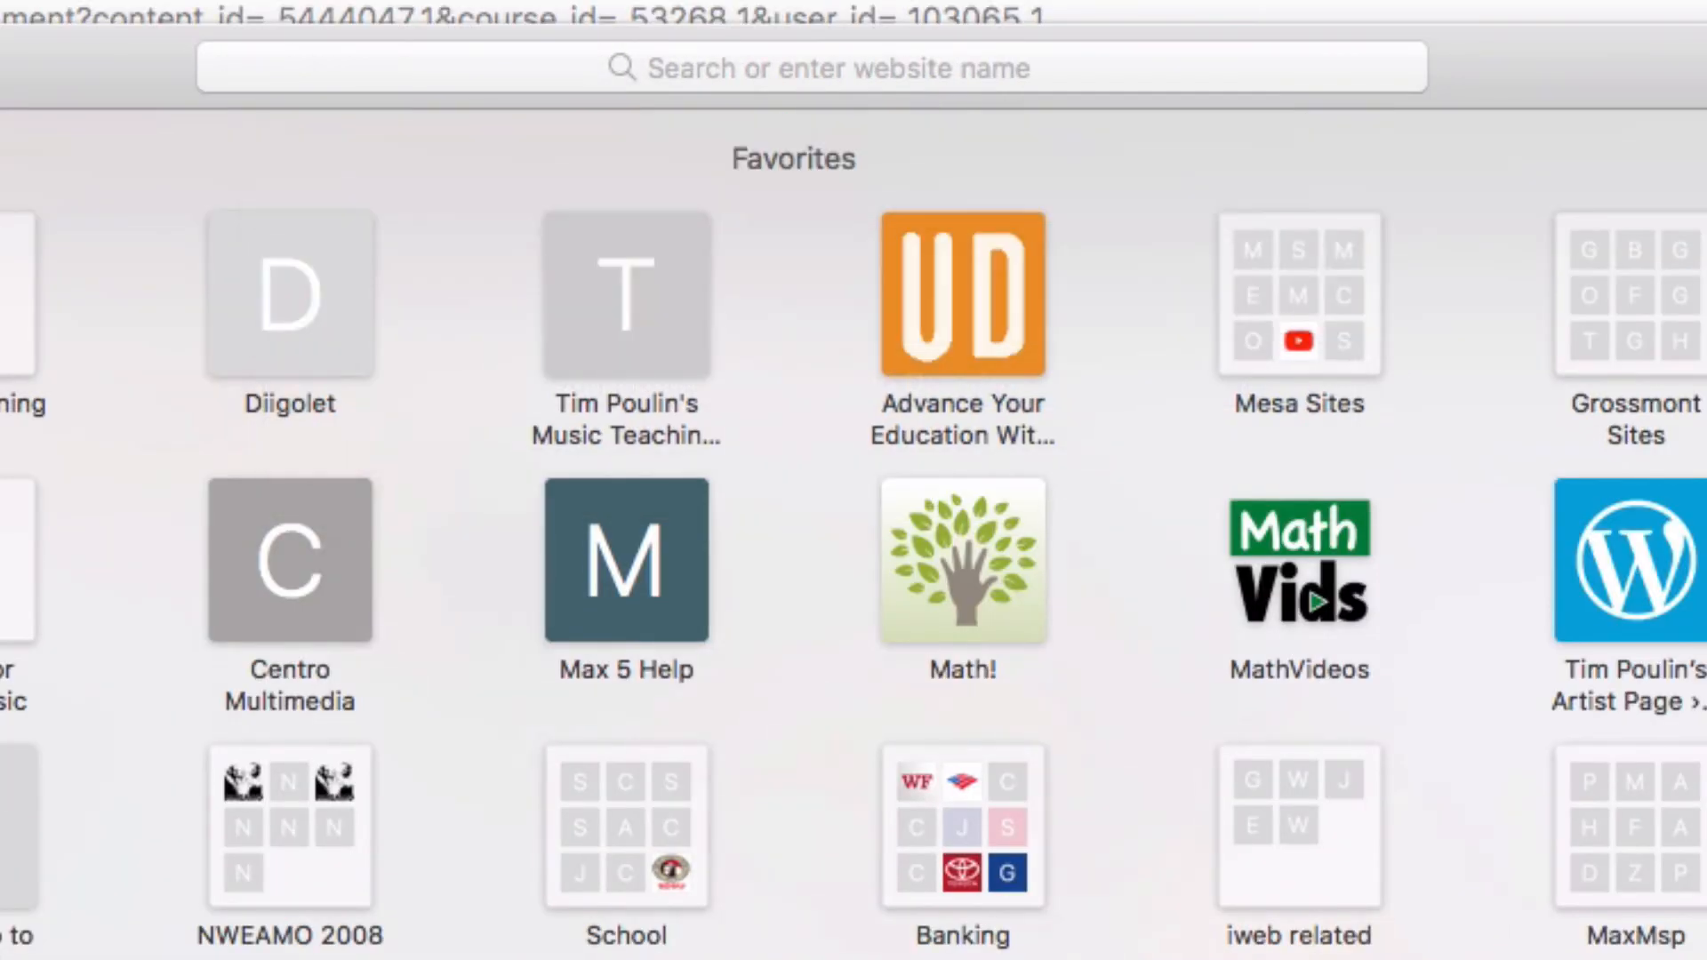
key(super+l)
text(https://soundcloud.com/timpoulin/poulinstudioskills3)
key(Return)
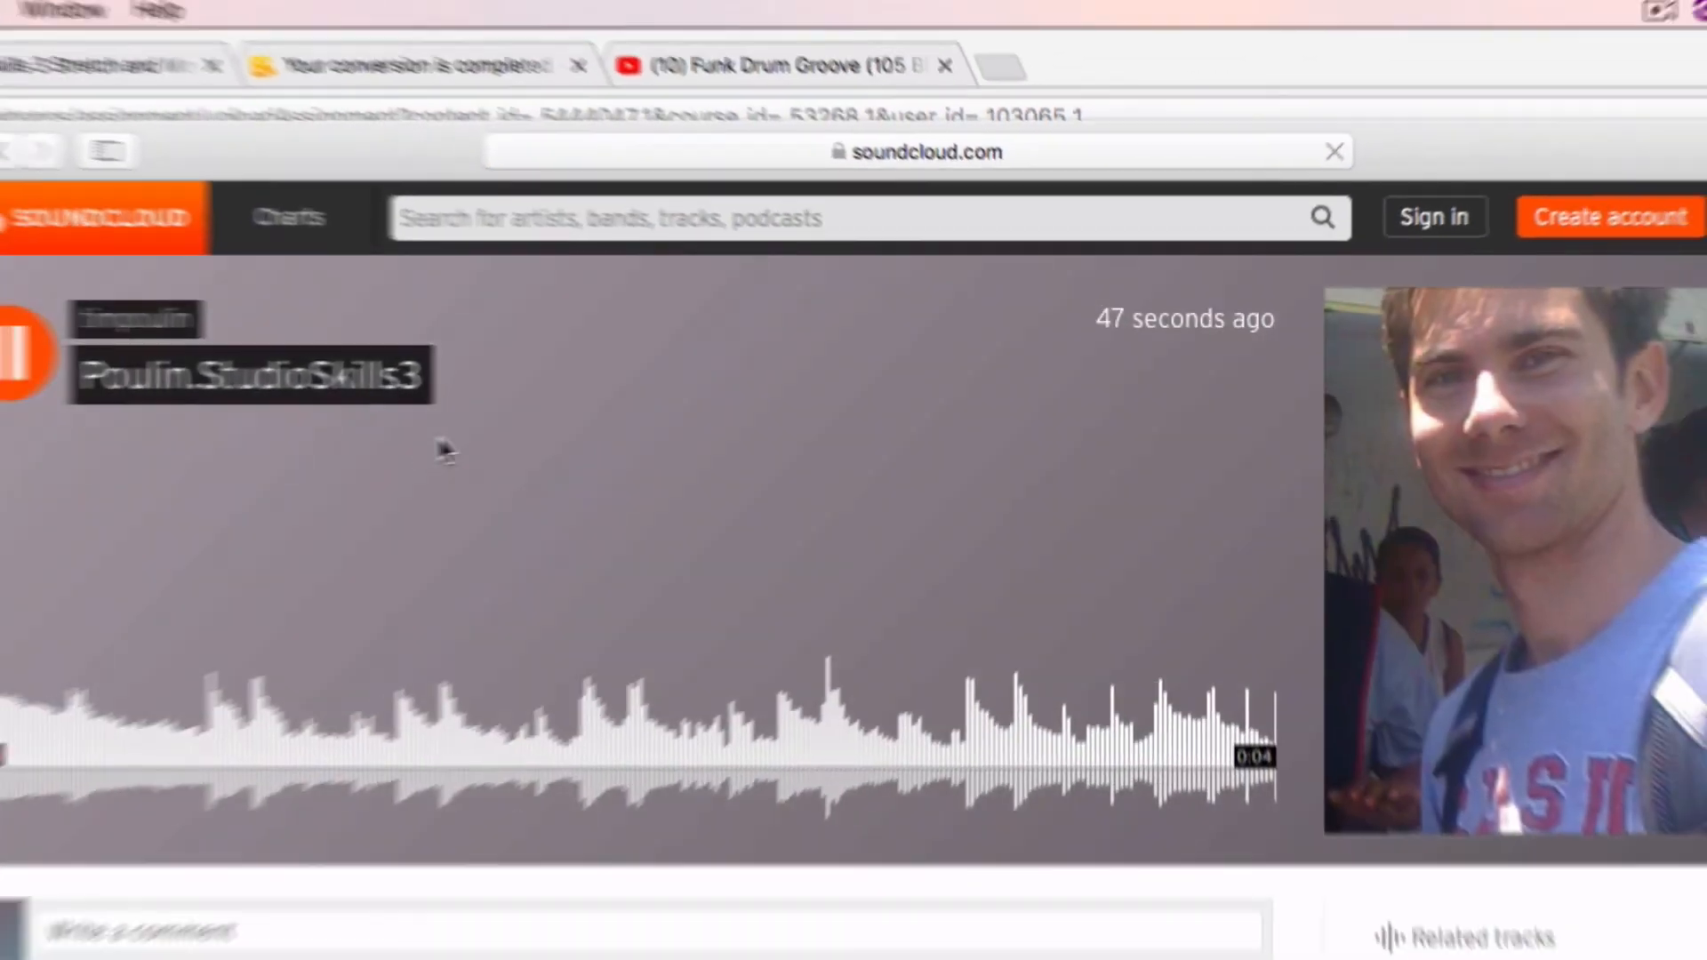
click(24, 352)
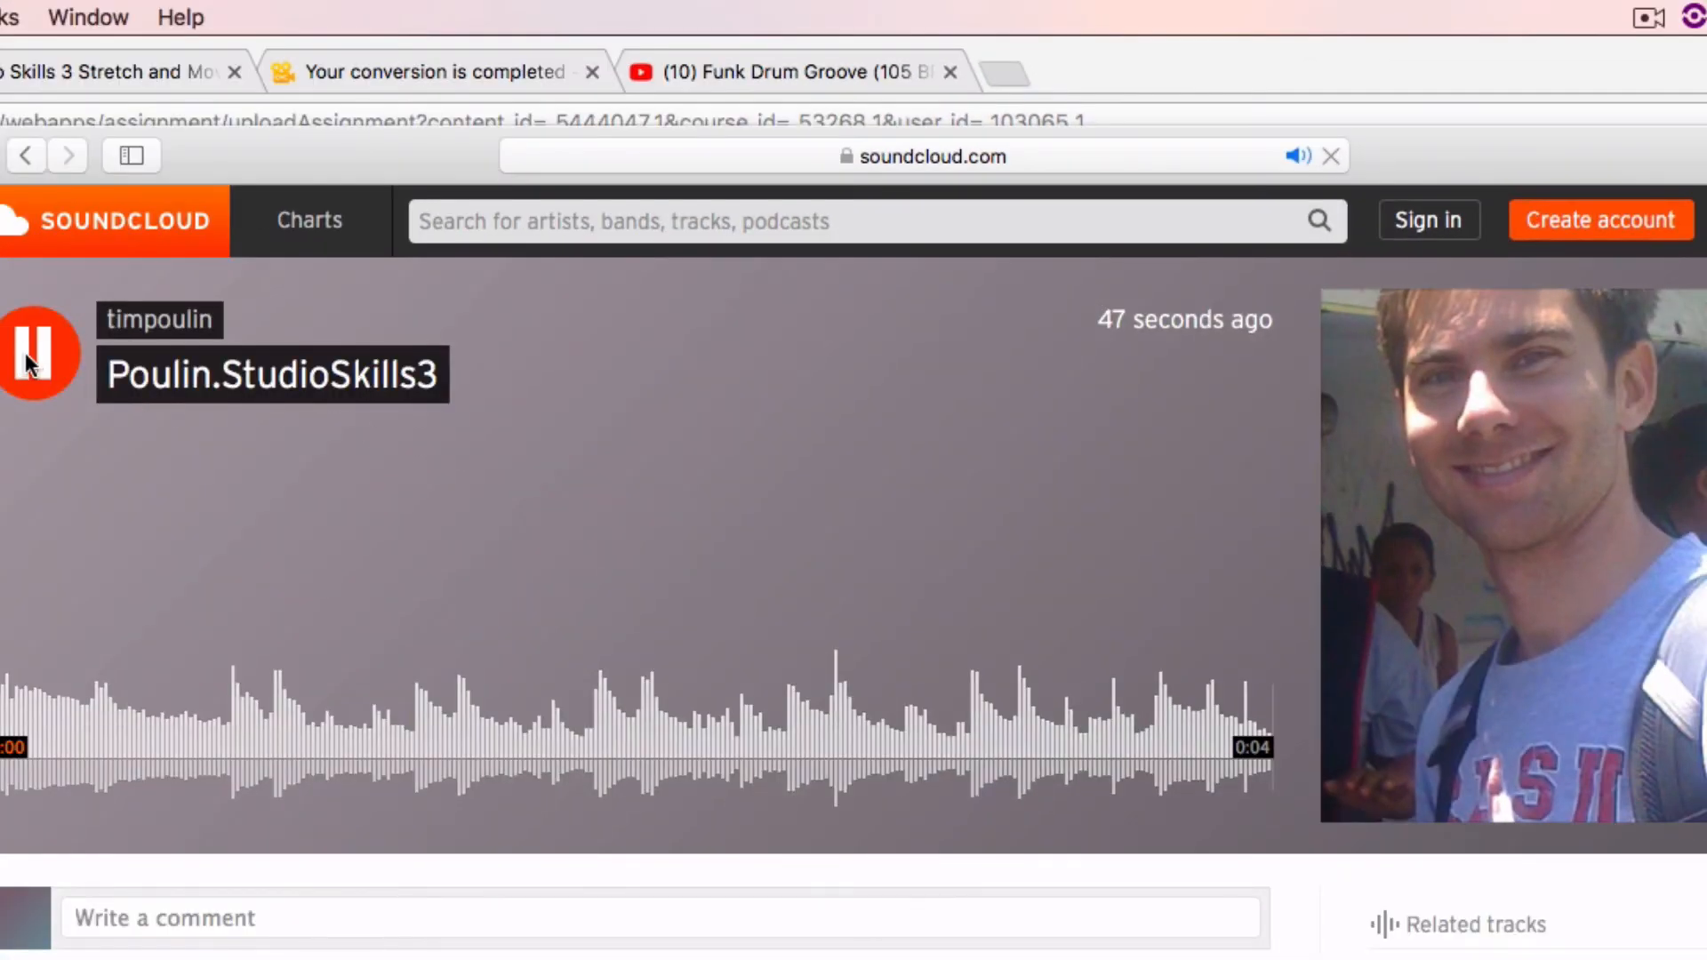
click(30, 365)
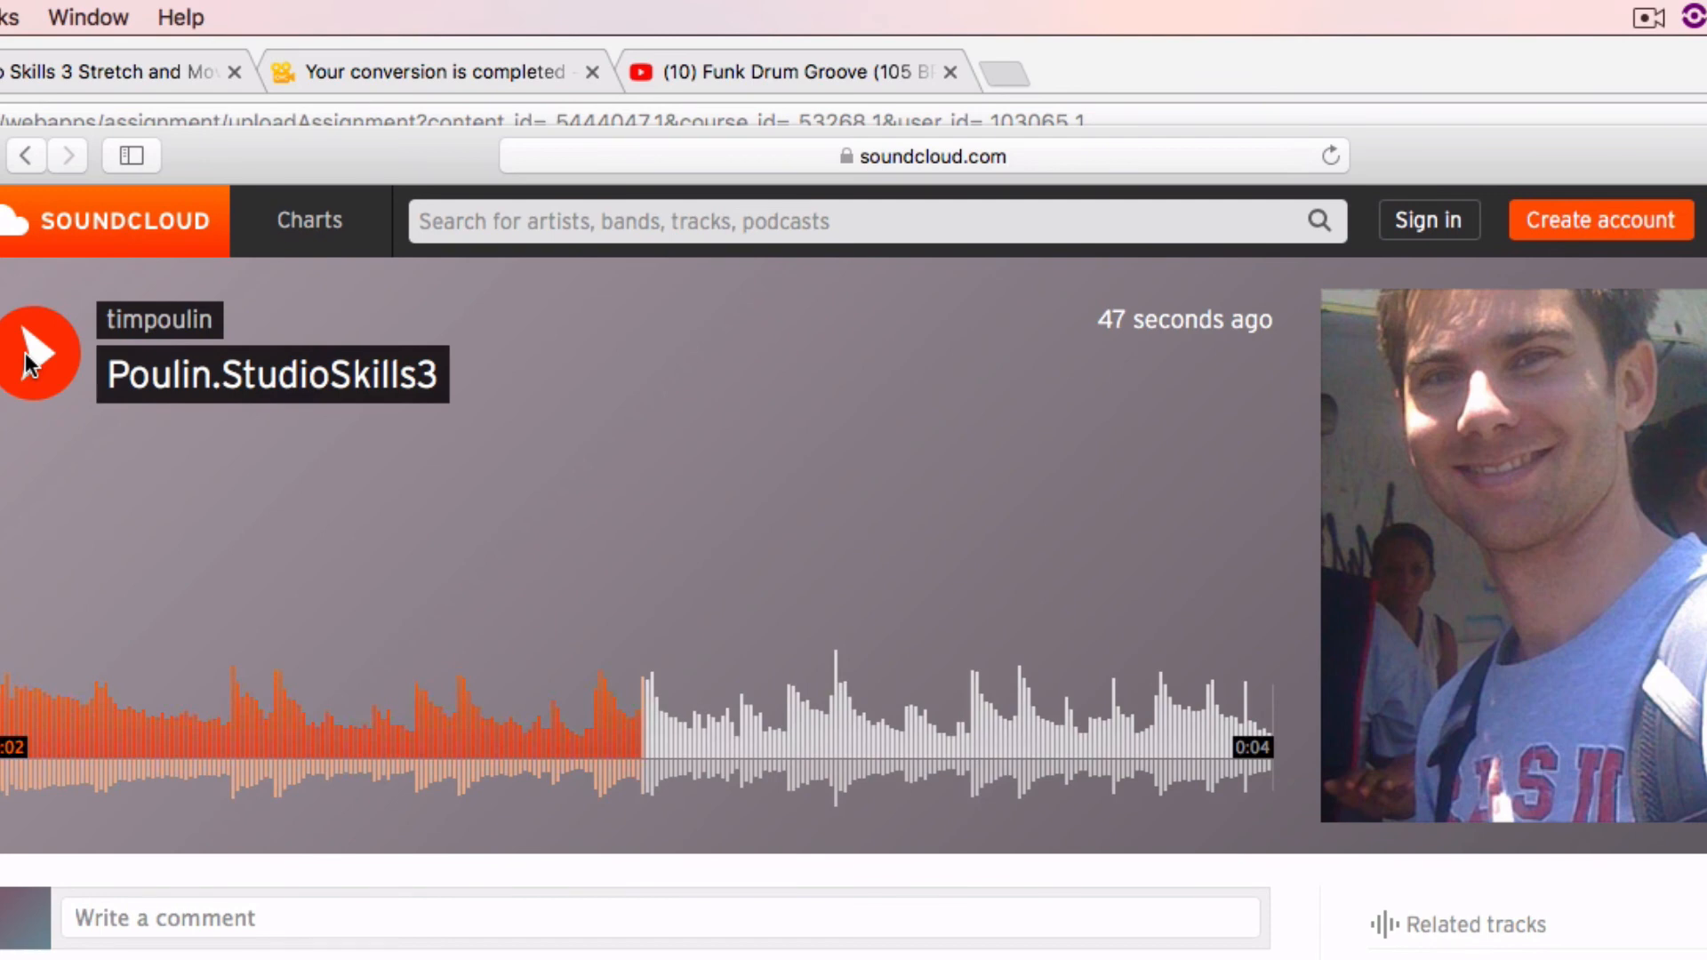
Review the remaining instructions for compressing and submitting the Pro Tools session folder
key(super+Tab)
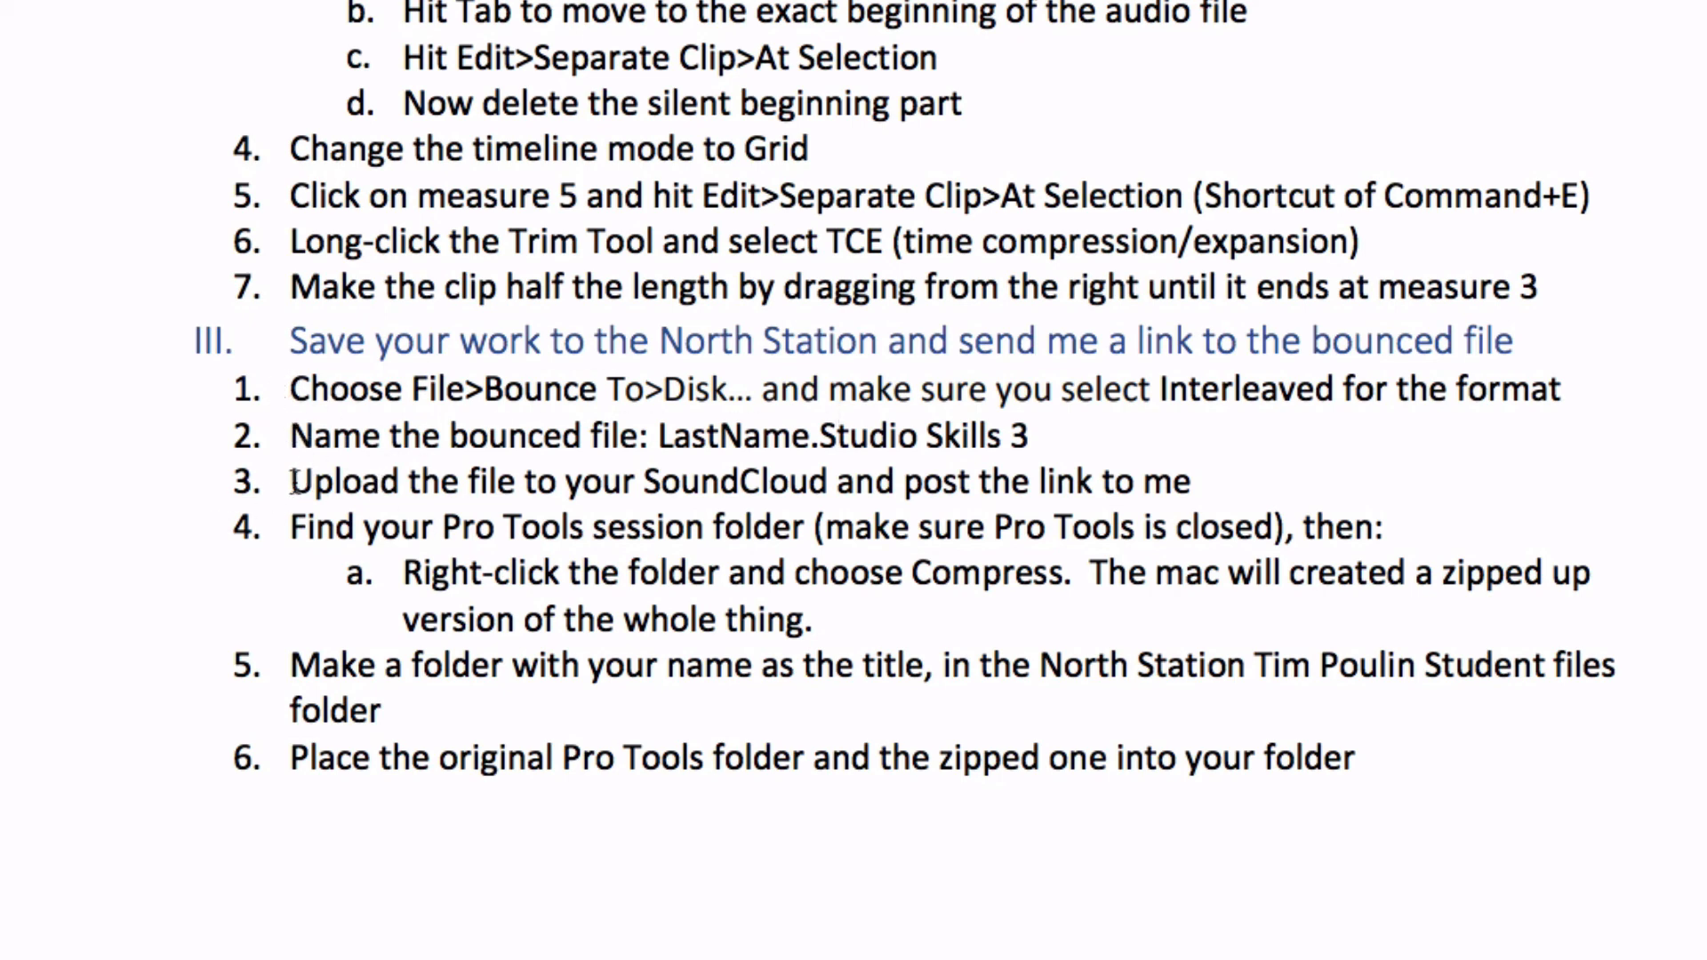
drag(295, 482, 369, 489)
click(360, 489)
drag(243, 527, 943, 613)
click(945, 616)
Switch to Finder and inspect the contents of the session folder on the Desktop
key(super+Tab)
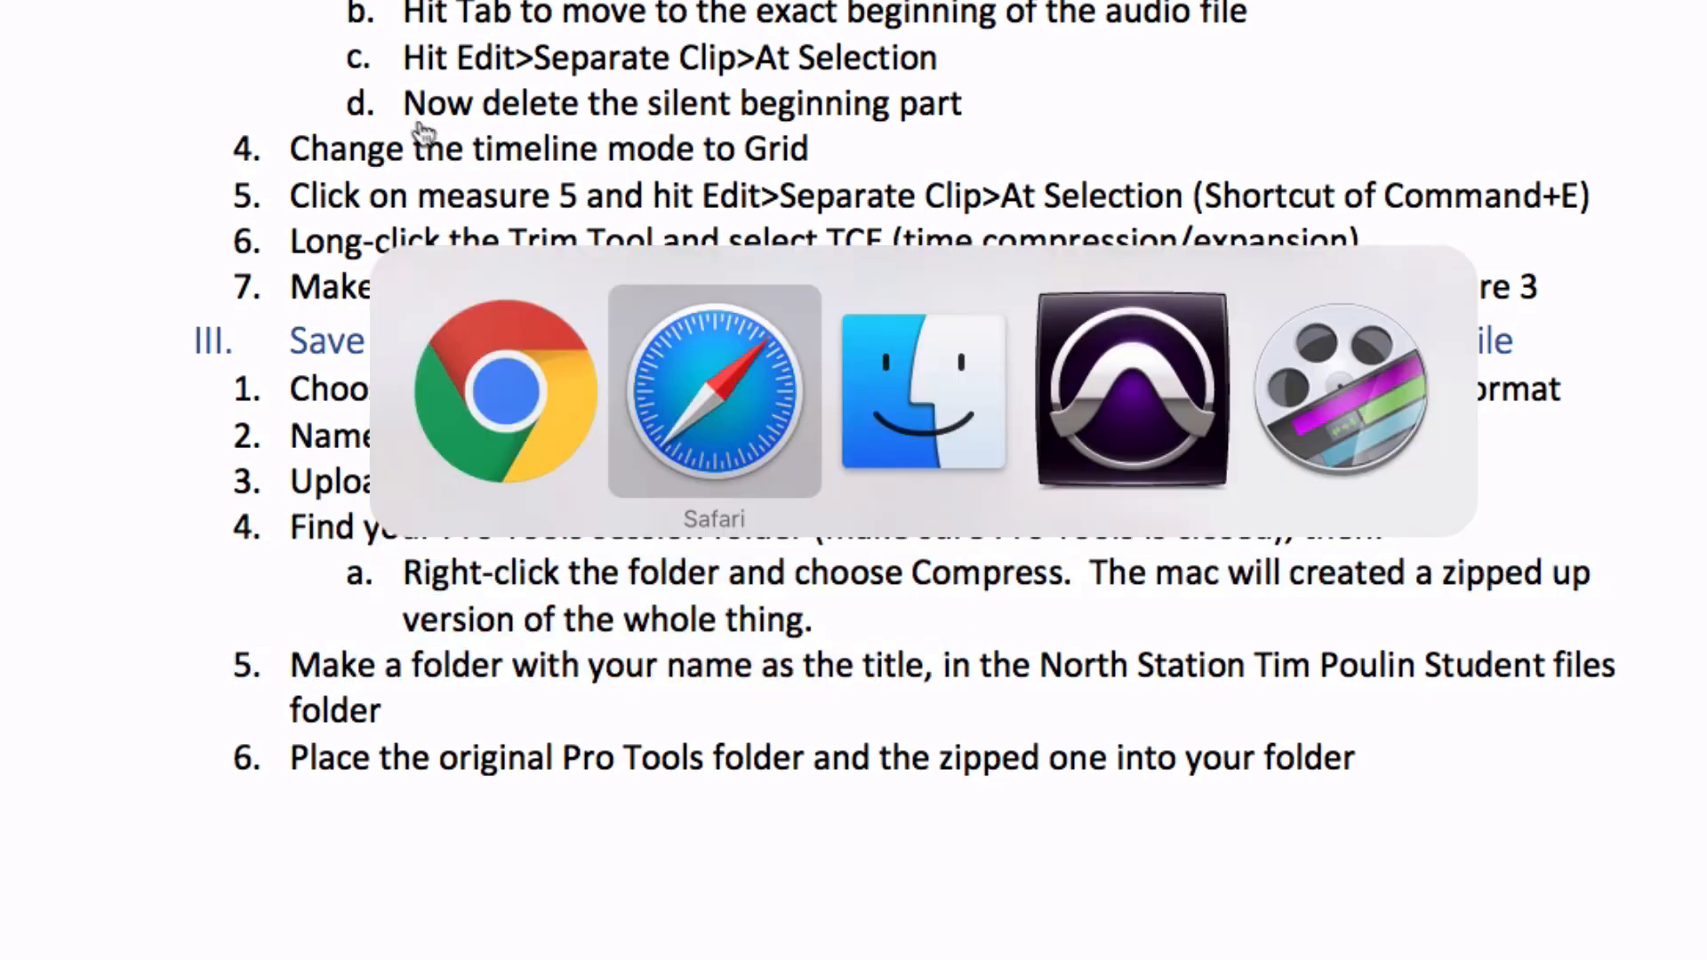
click(974, 420)
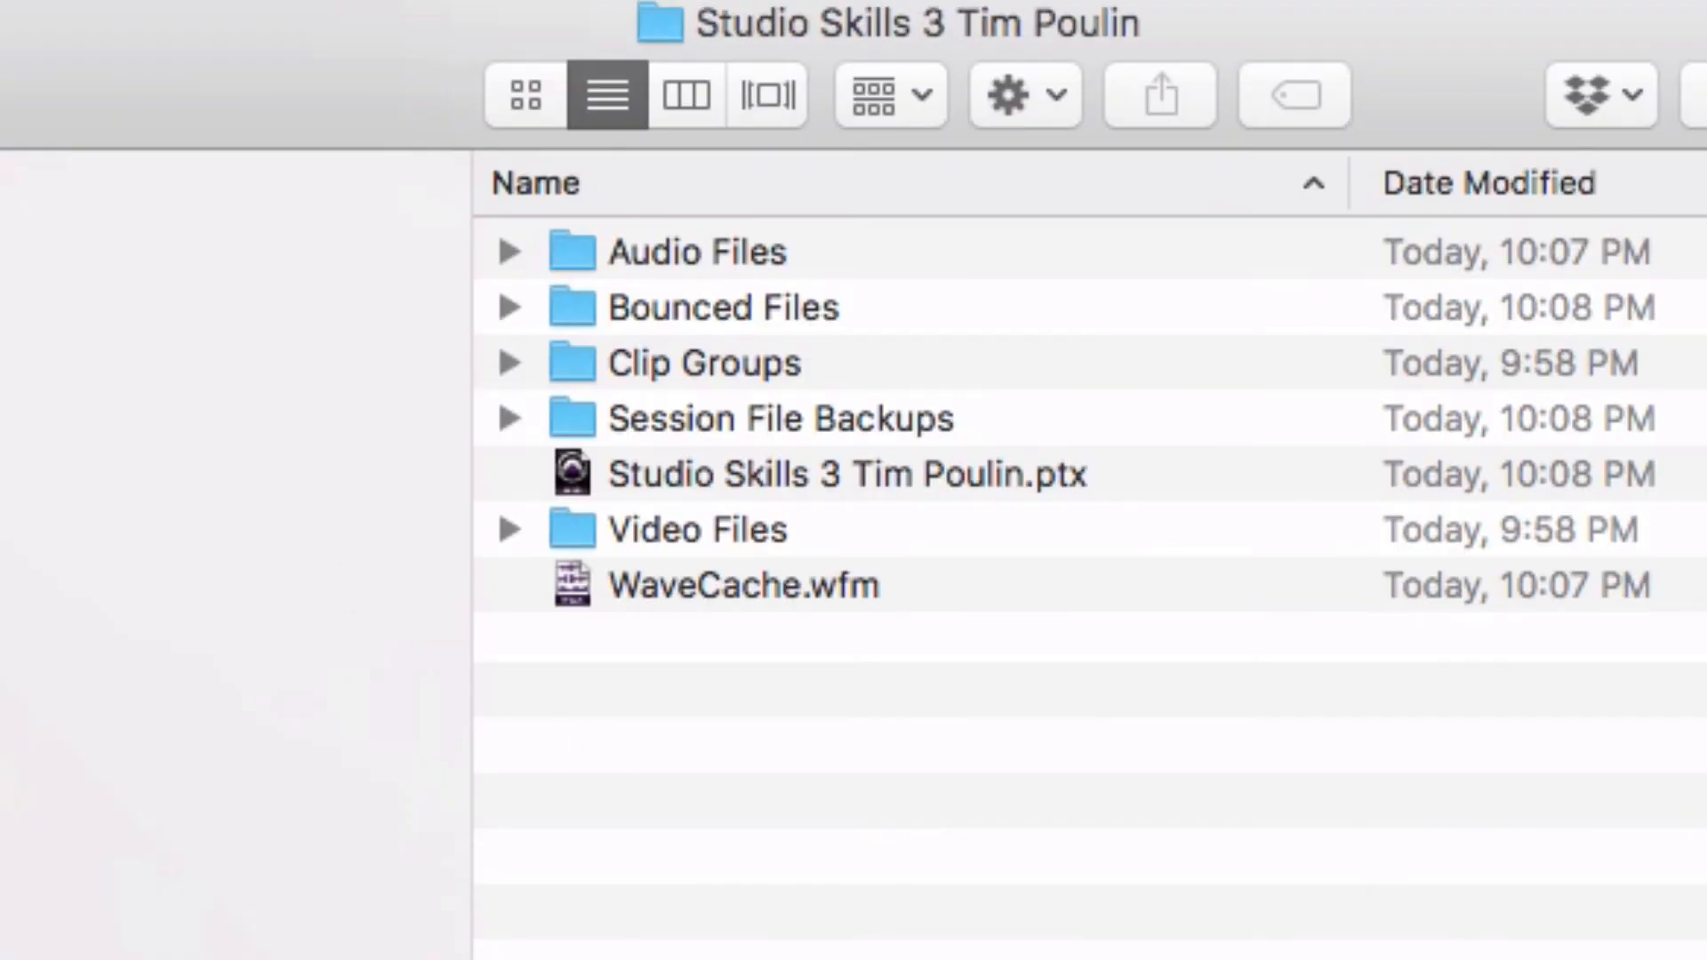
click(7, 95)
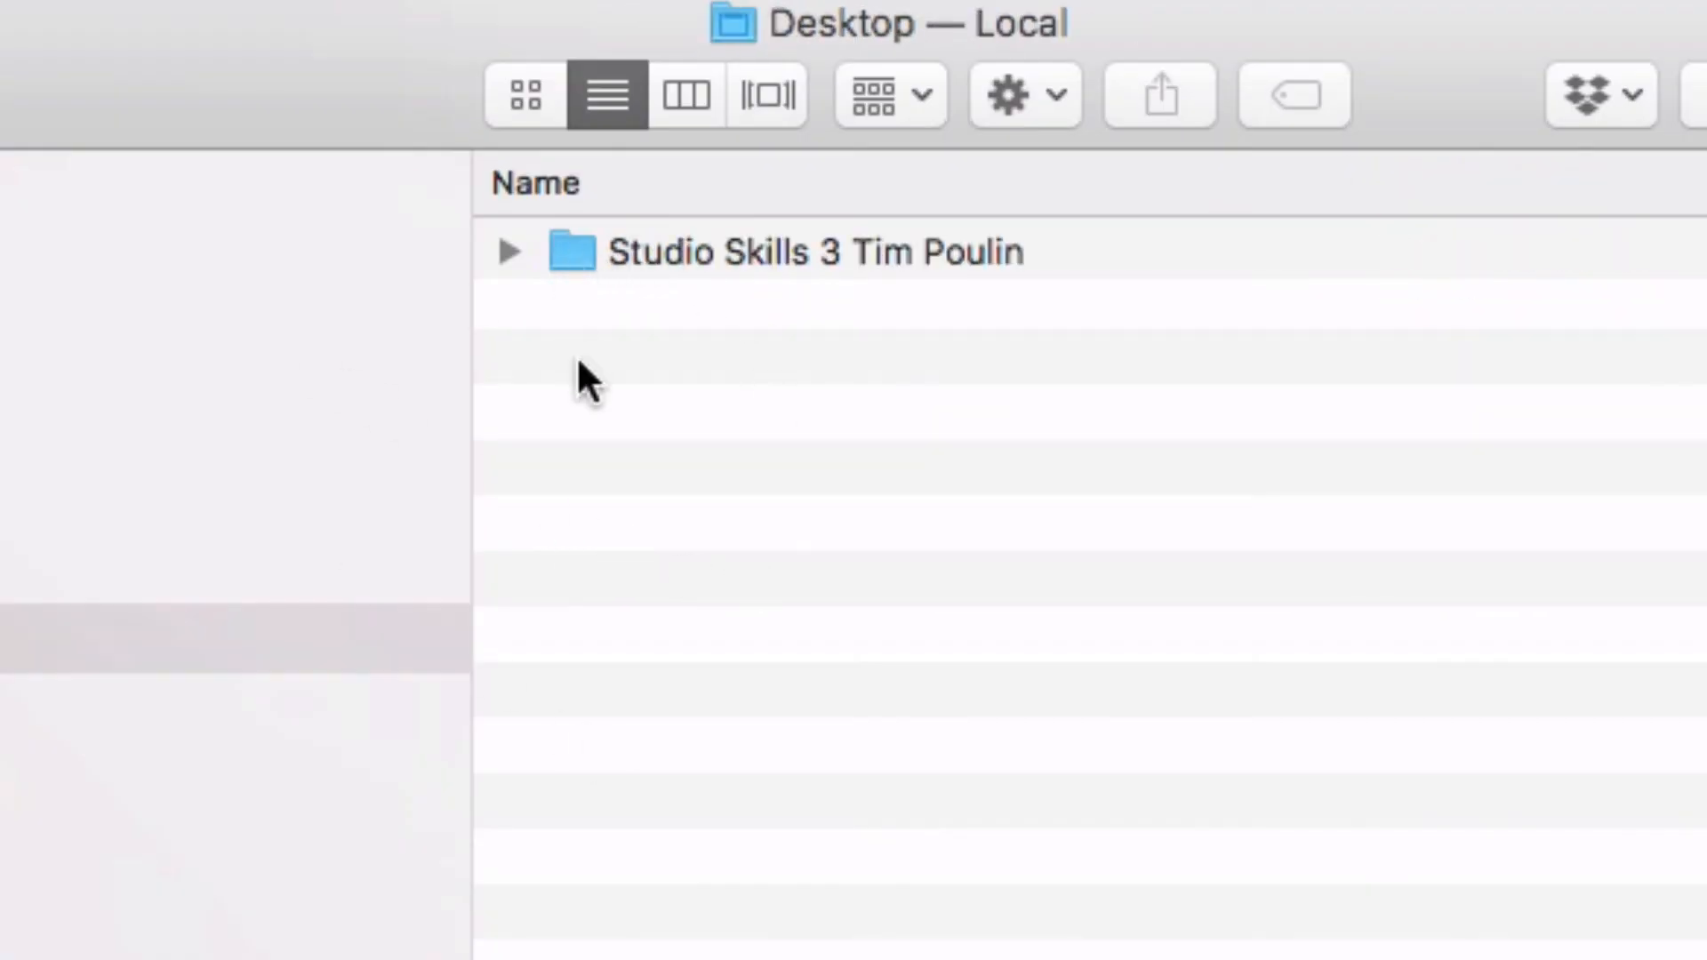
click(497, 258)
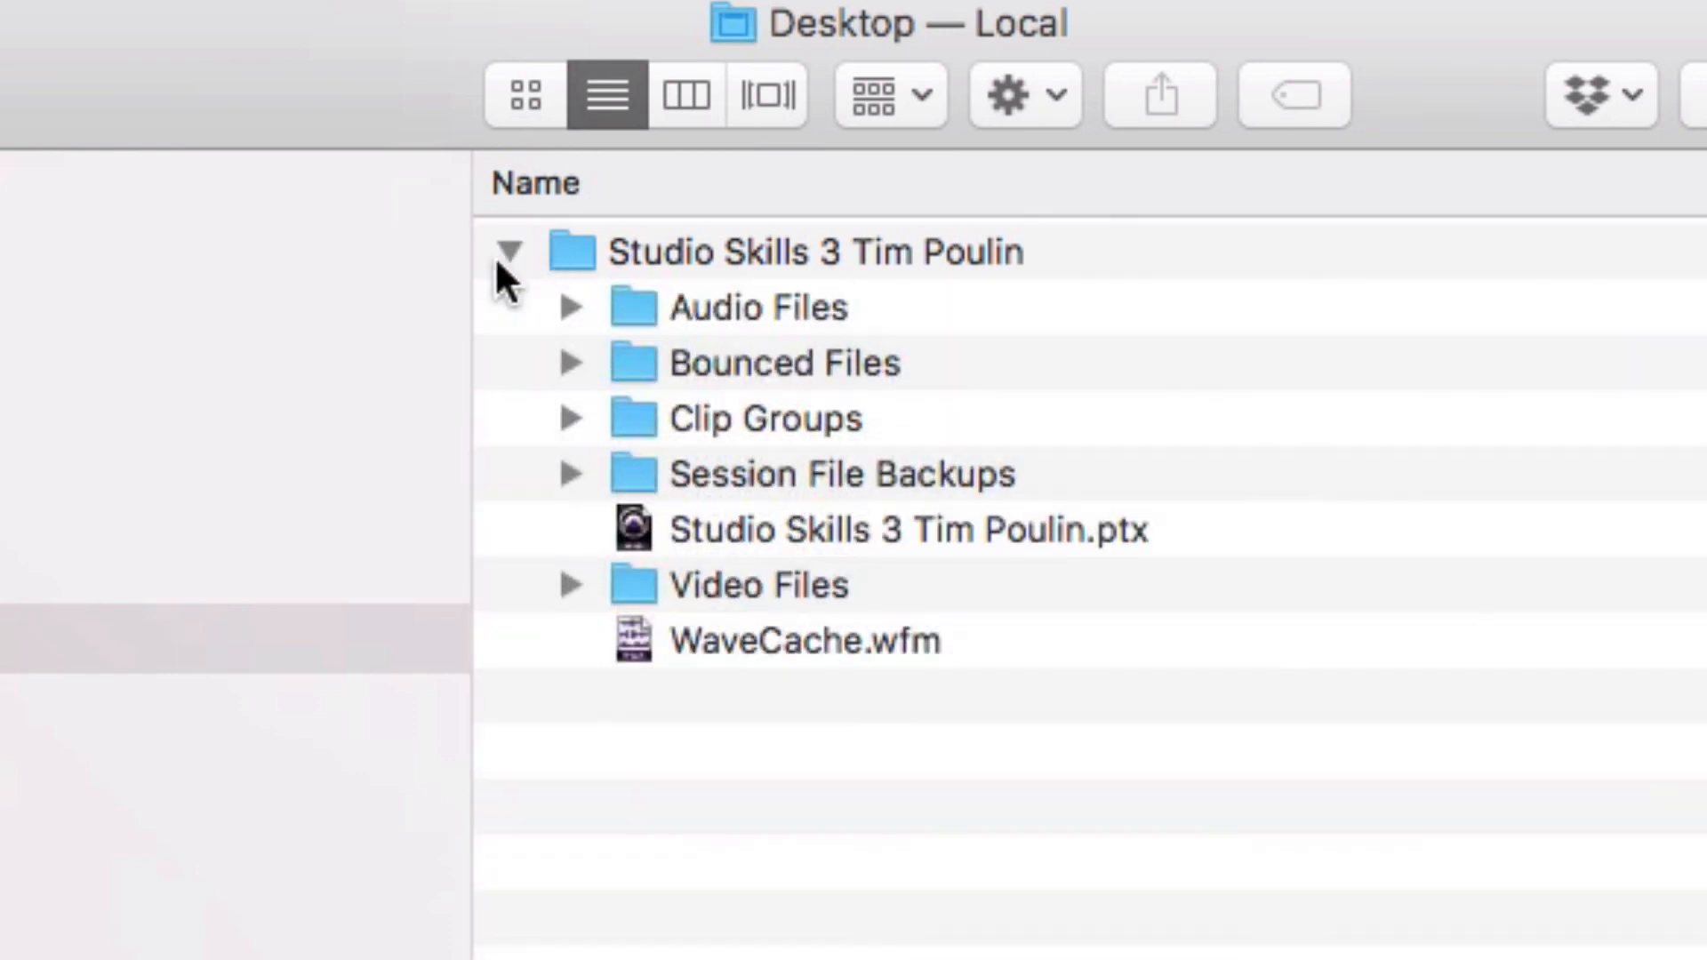
click(658, 302)
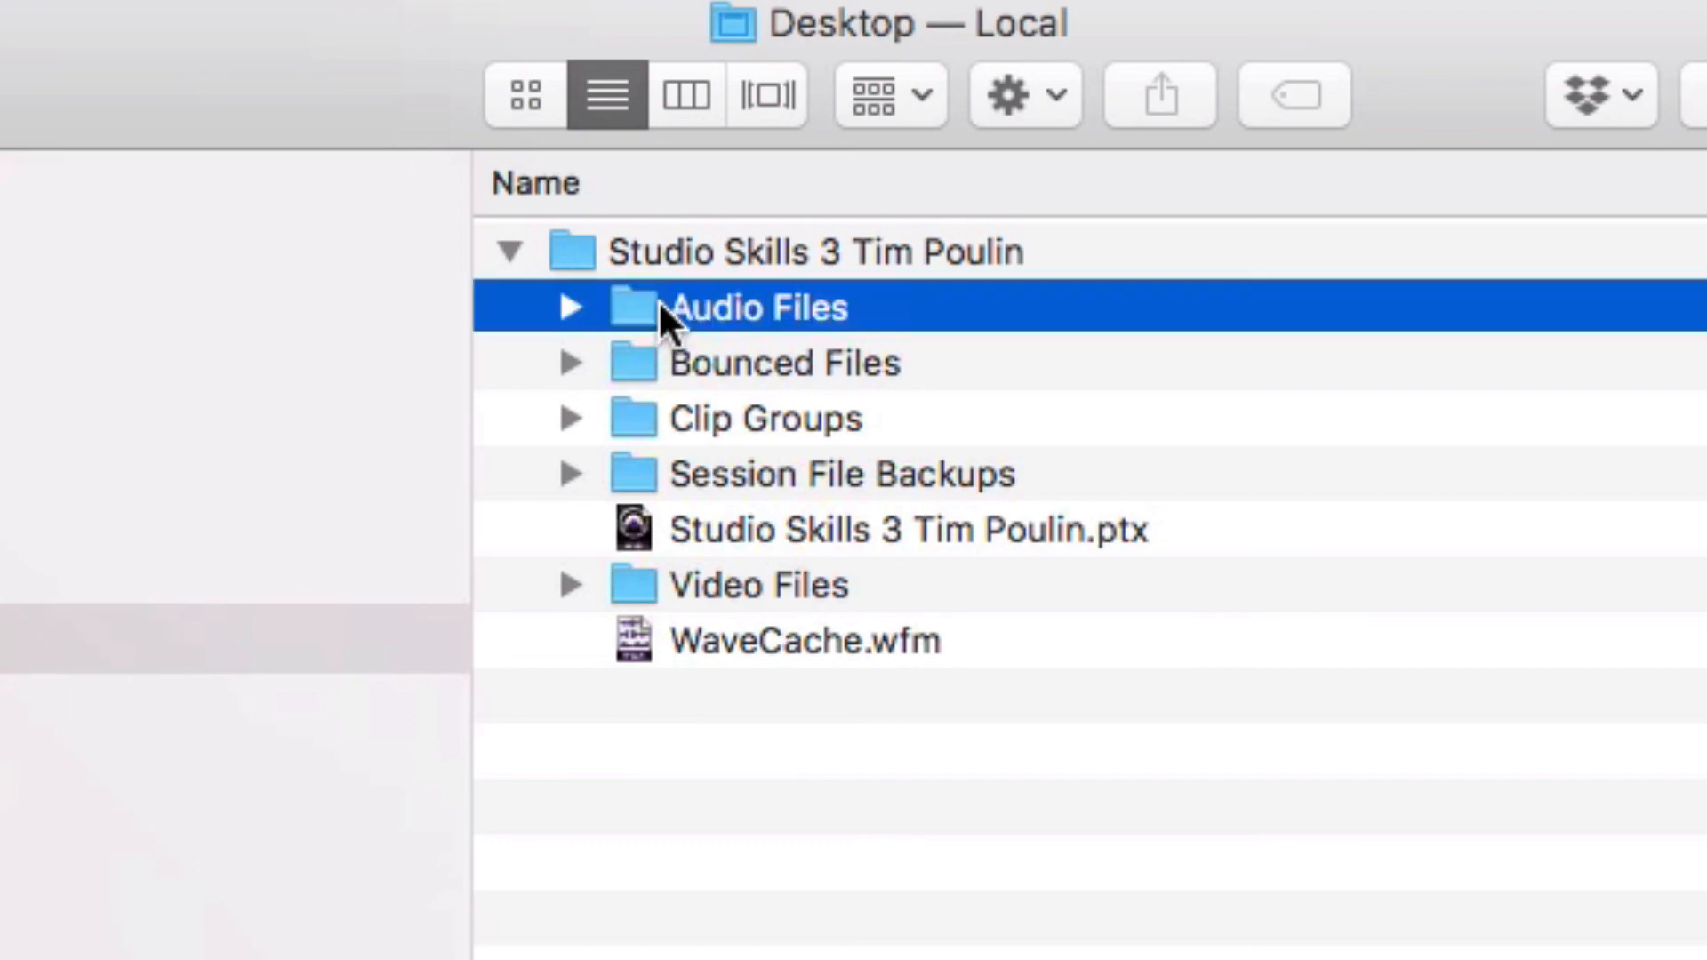
click(658, 366)
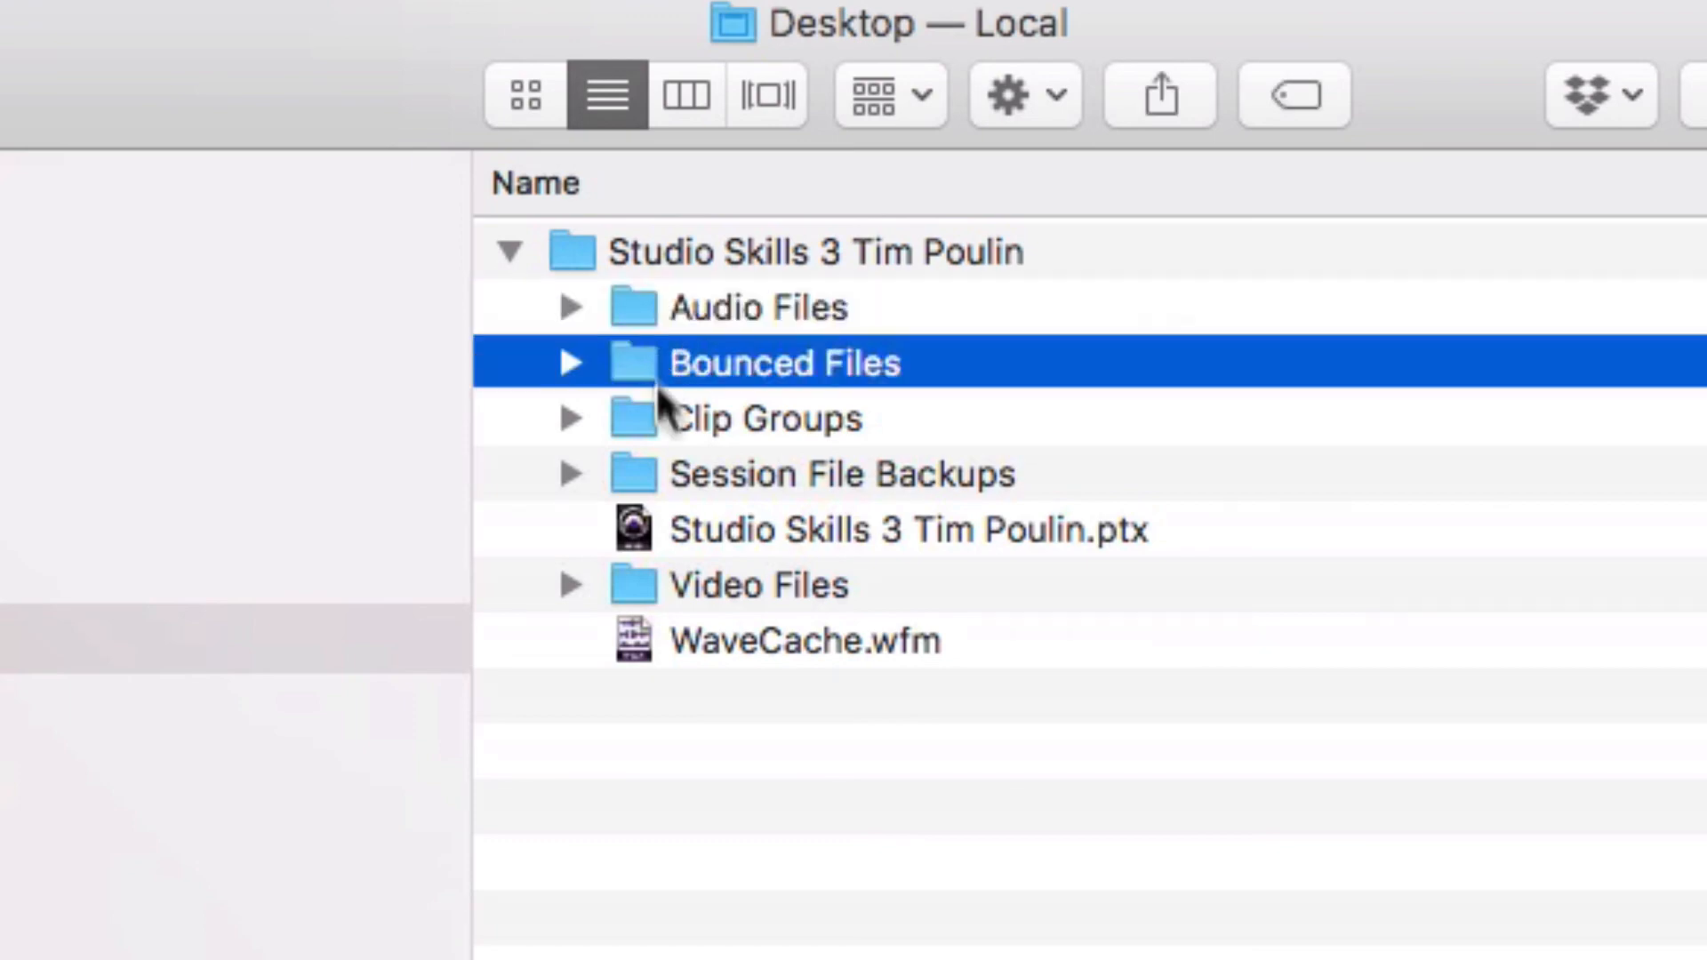
click(680, 527)
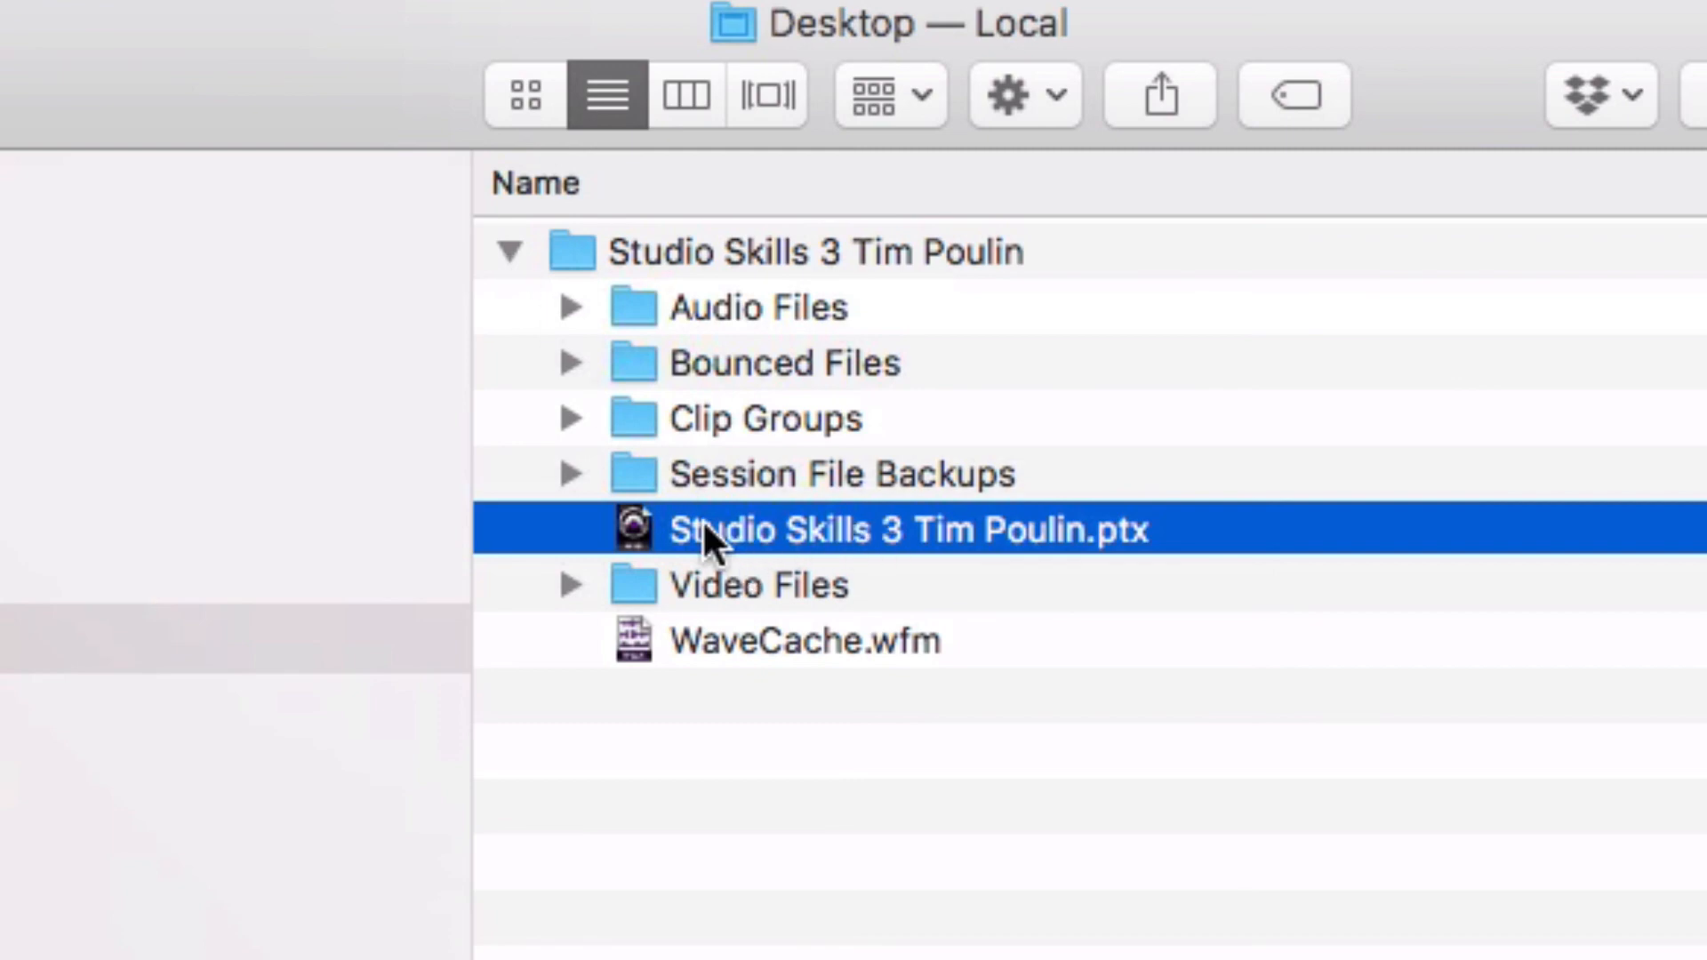
click(507, 251)
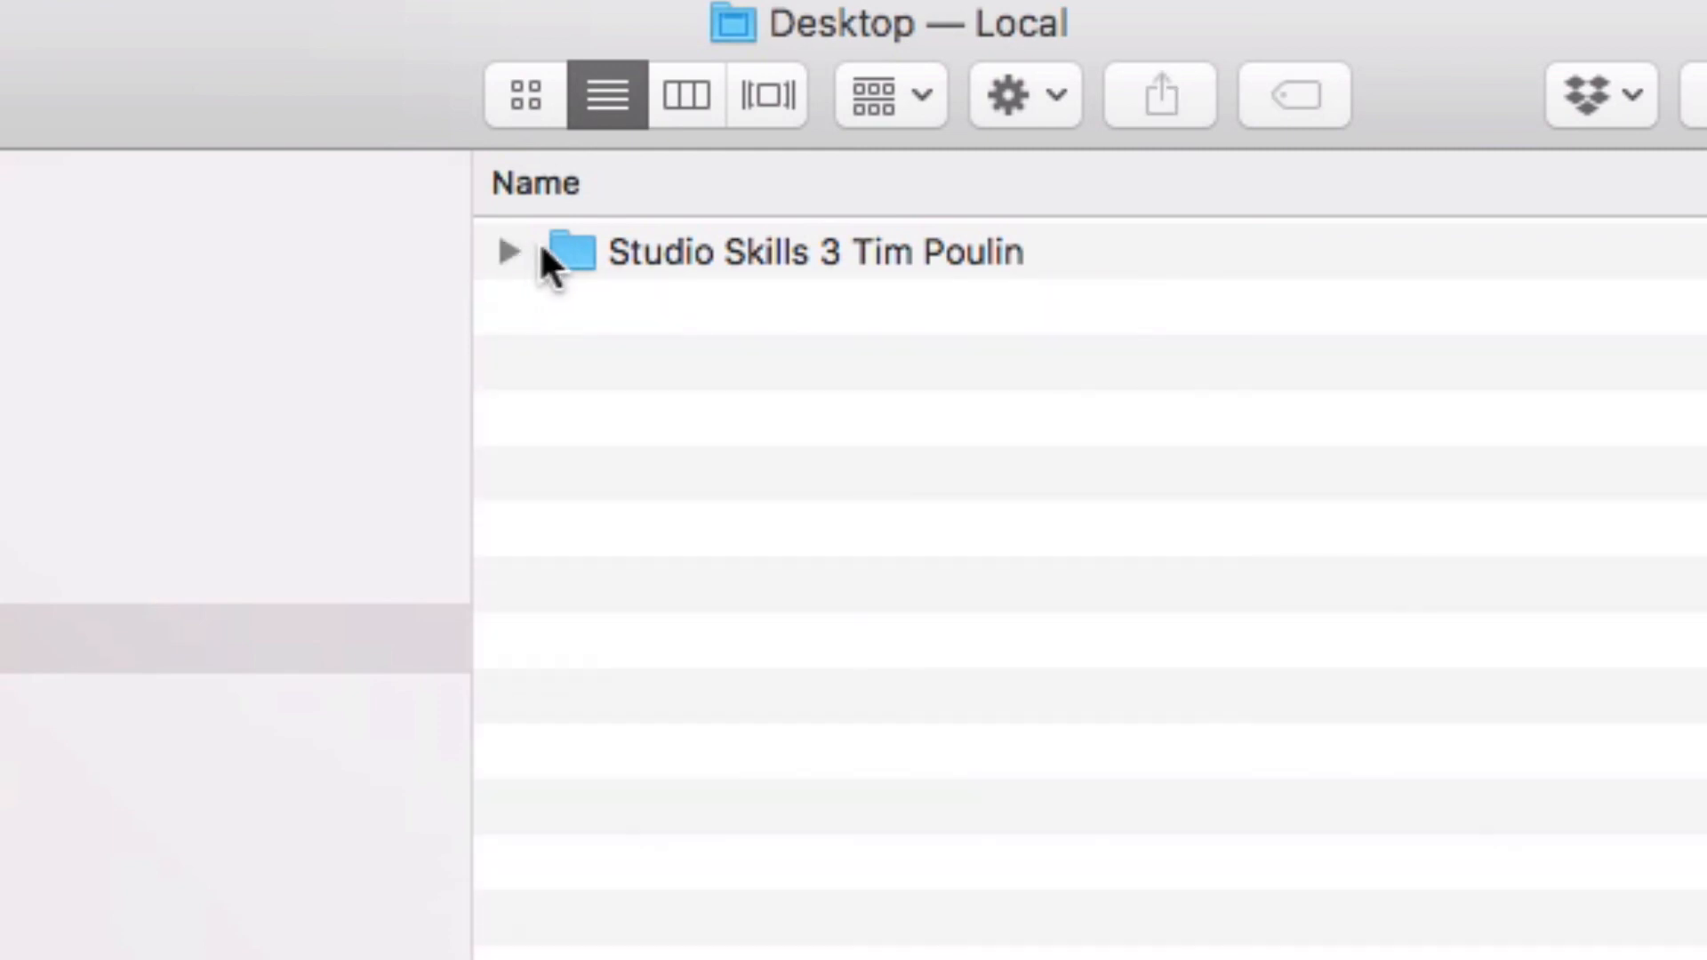
Compress the session folder on the Desktop into a zip archive
click(566, 251)
right_click(566, 249)
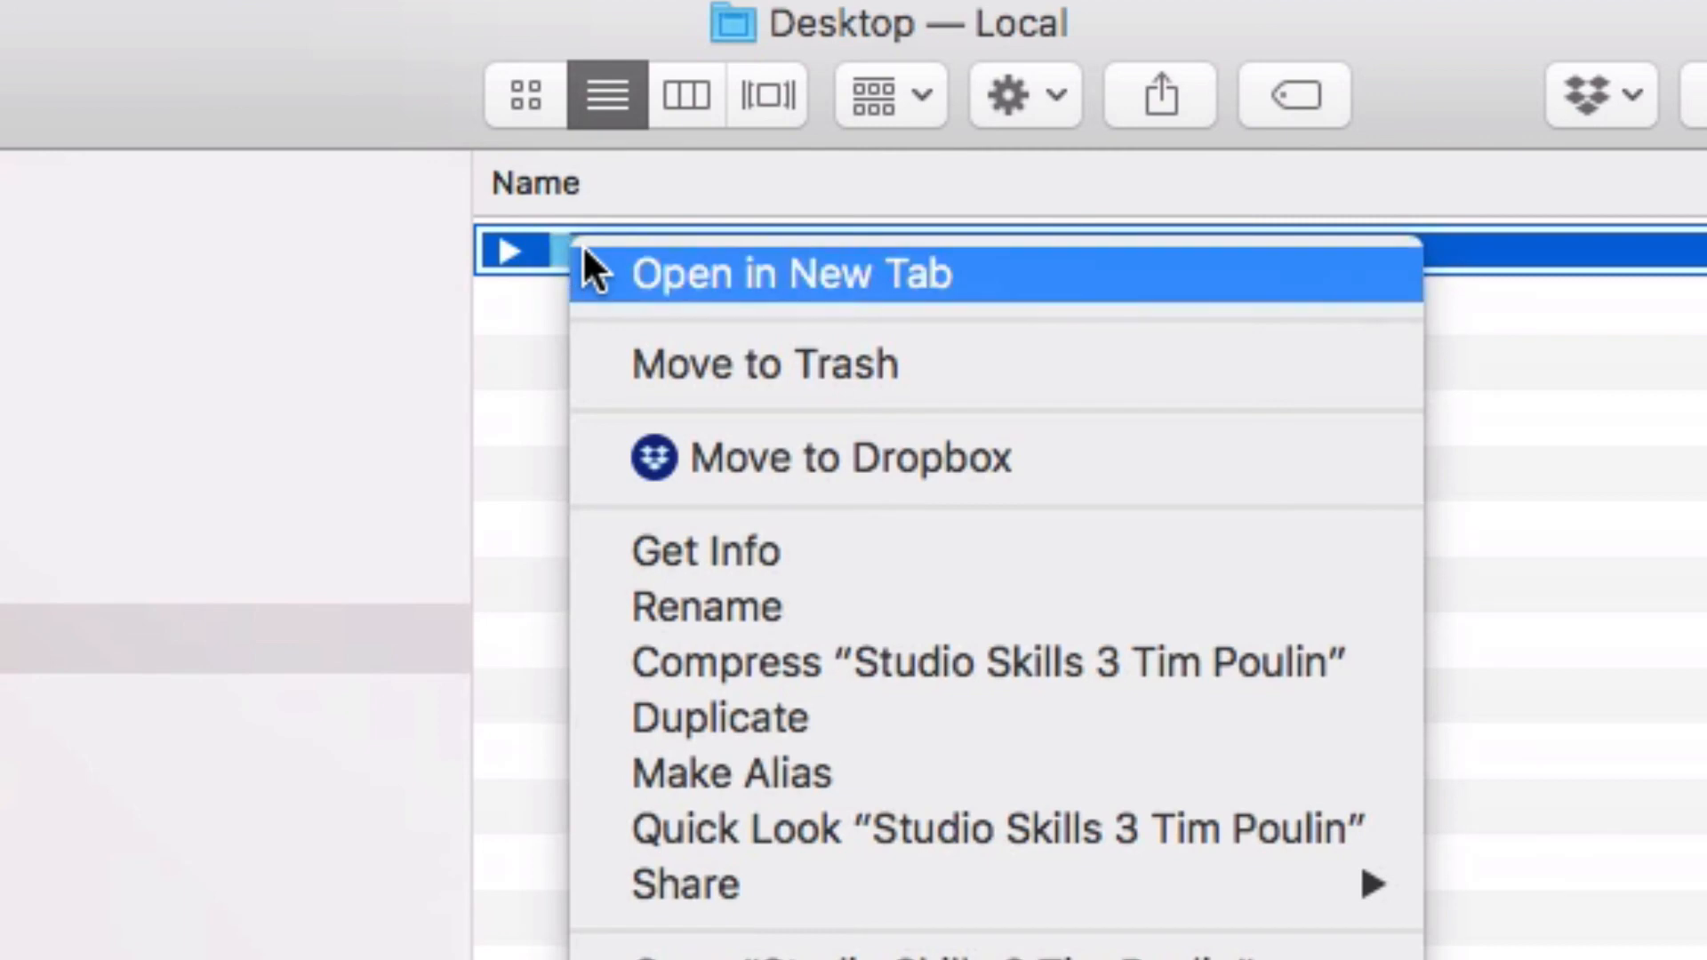
click(824, 663)
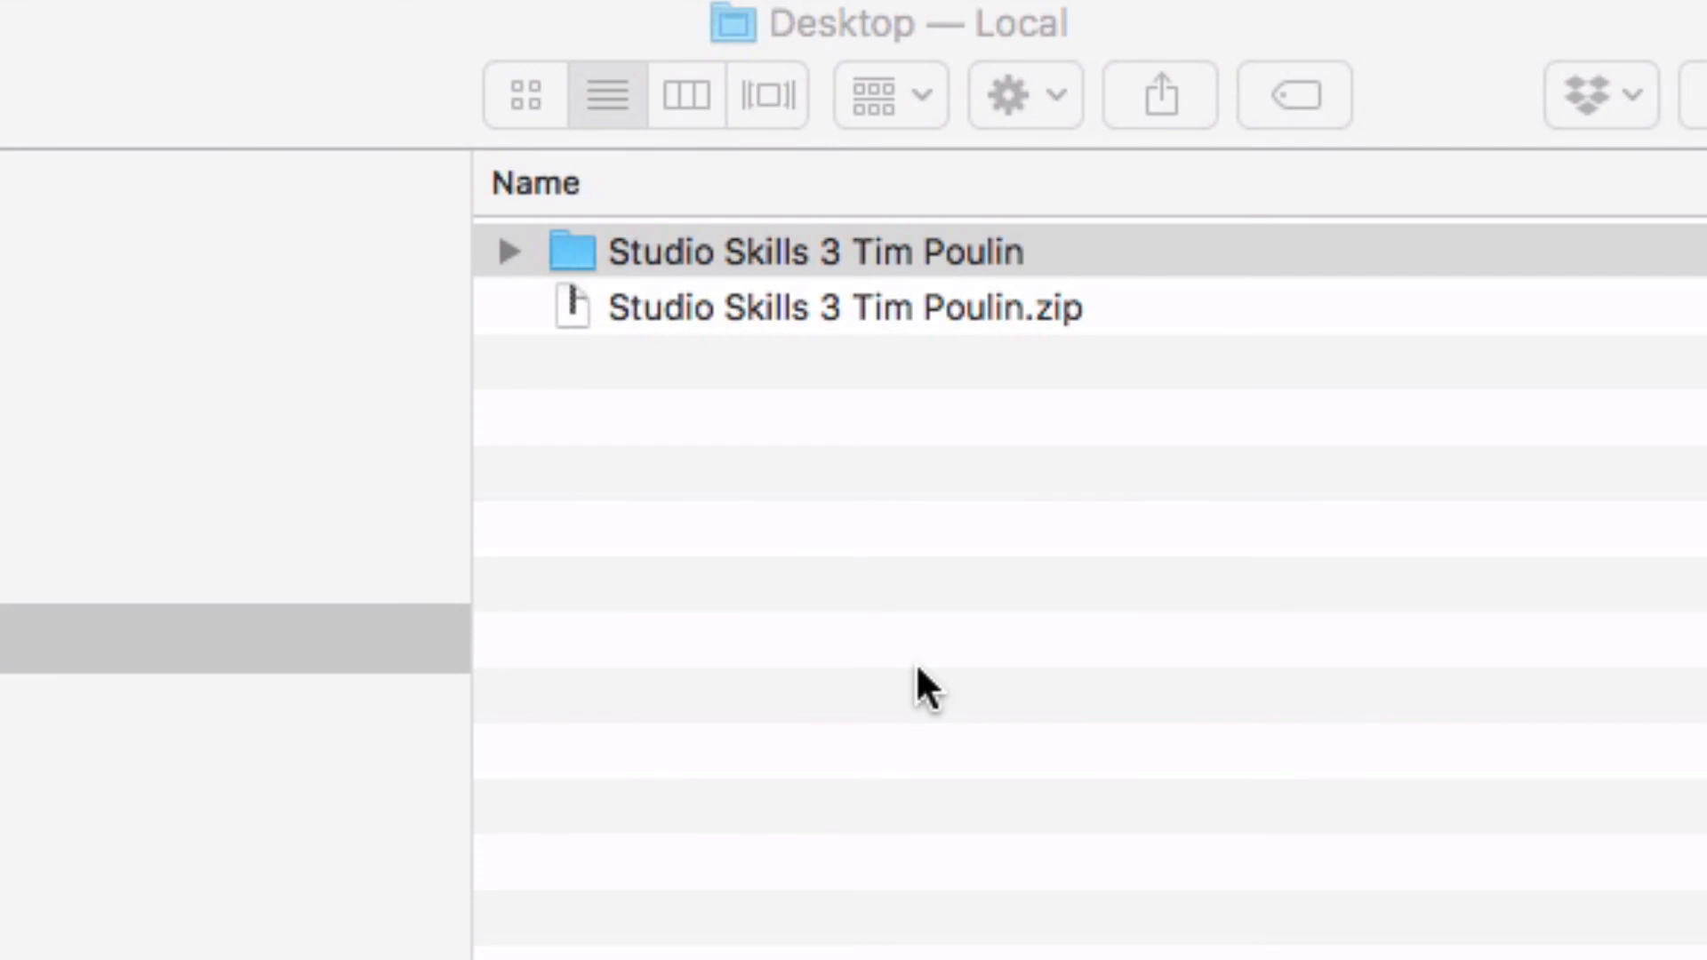
click(918, 669)
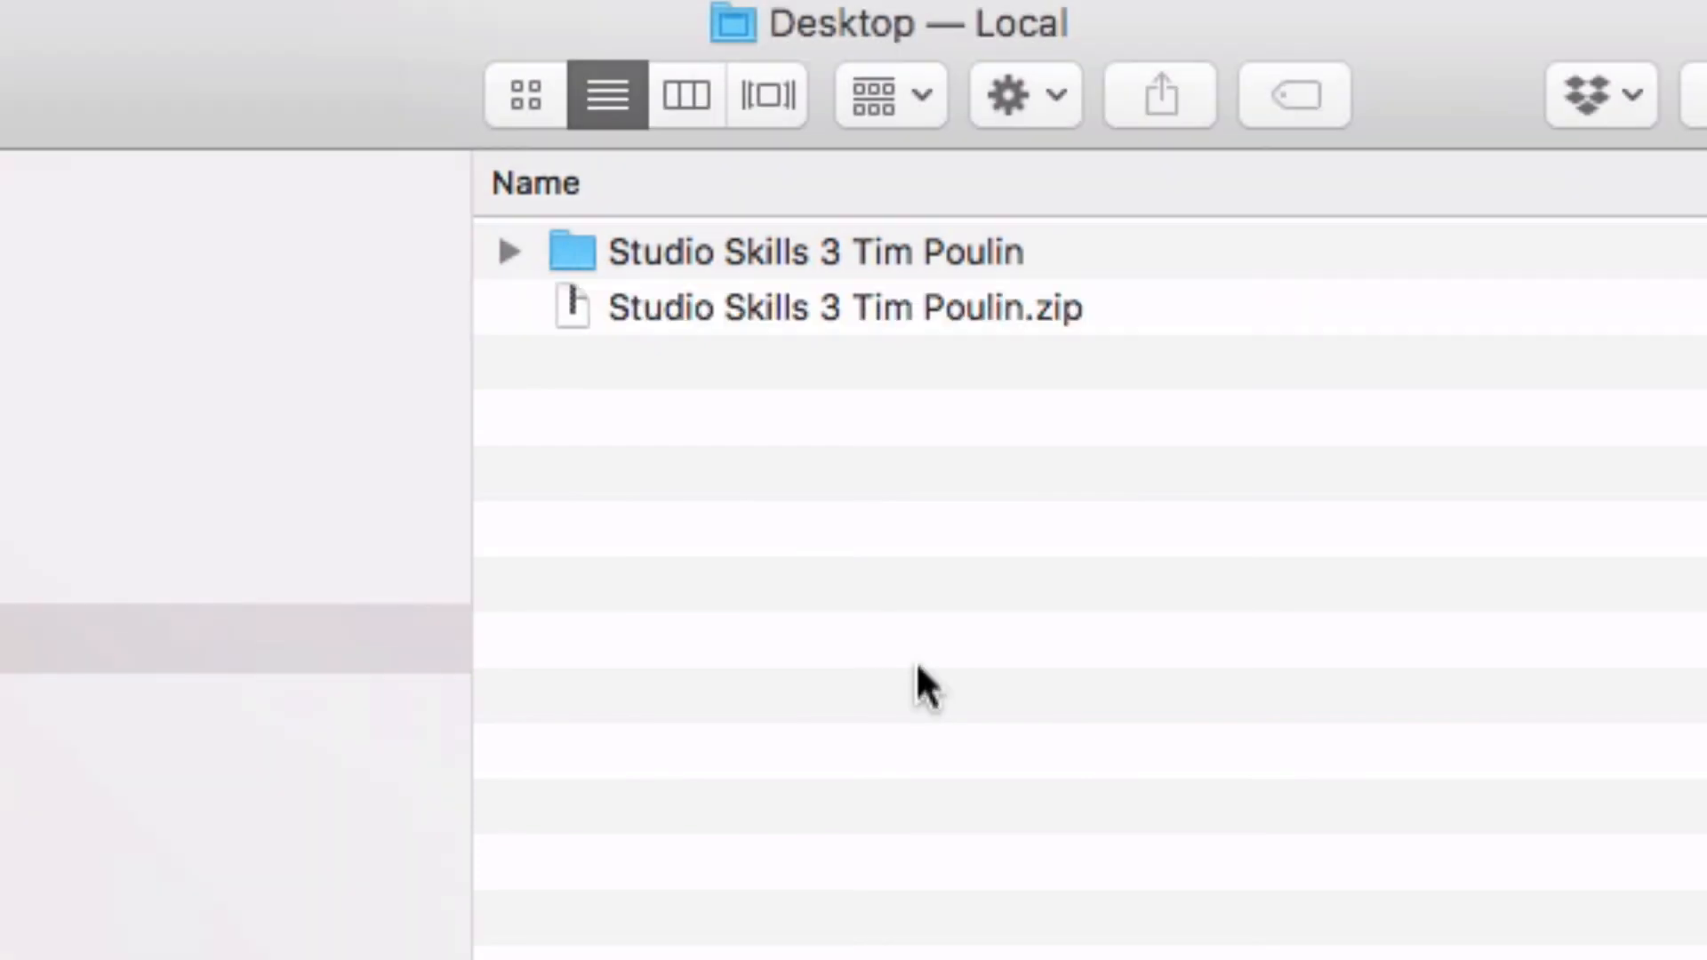
Review the new zip archive and the final instruction about placing the session folder and zip into a personal folder
click(752, 307)
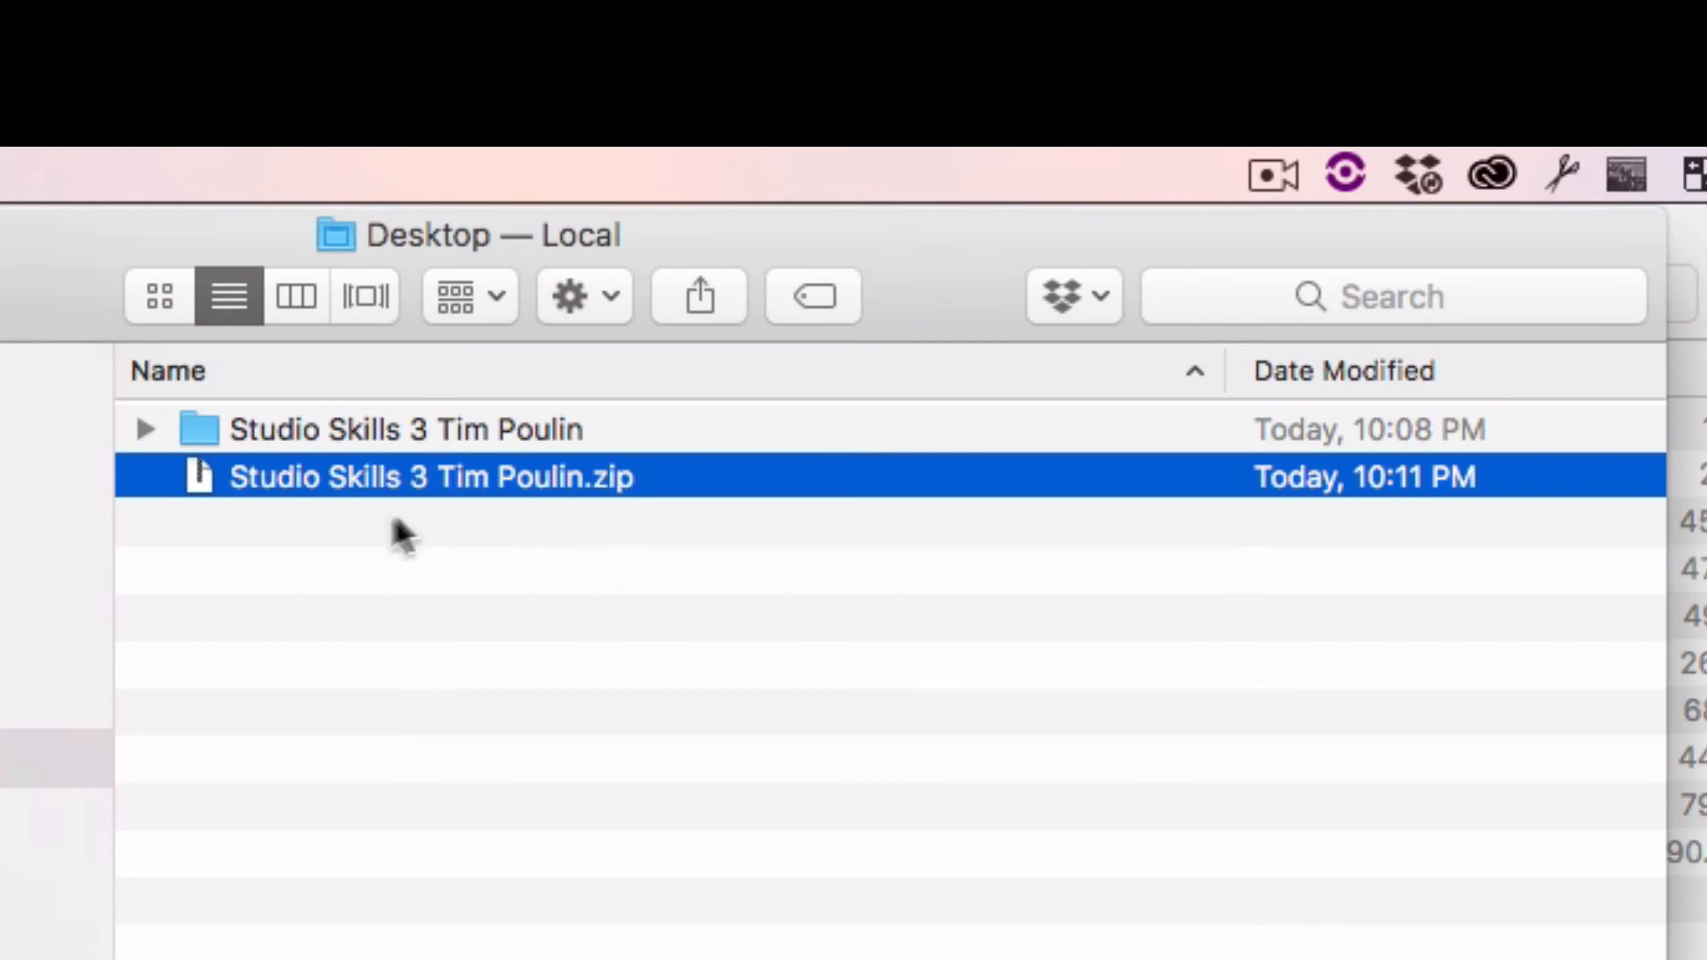
click(339, 596)
click(275, 477)
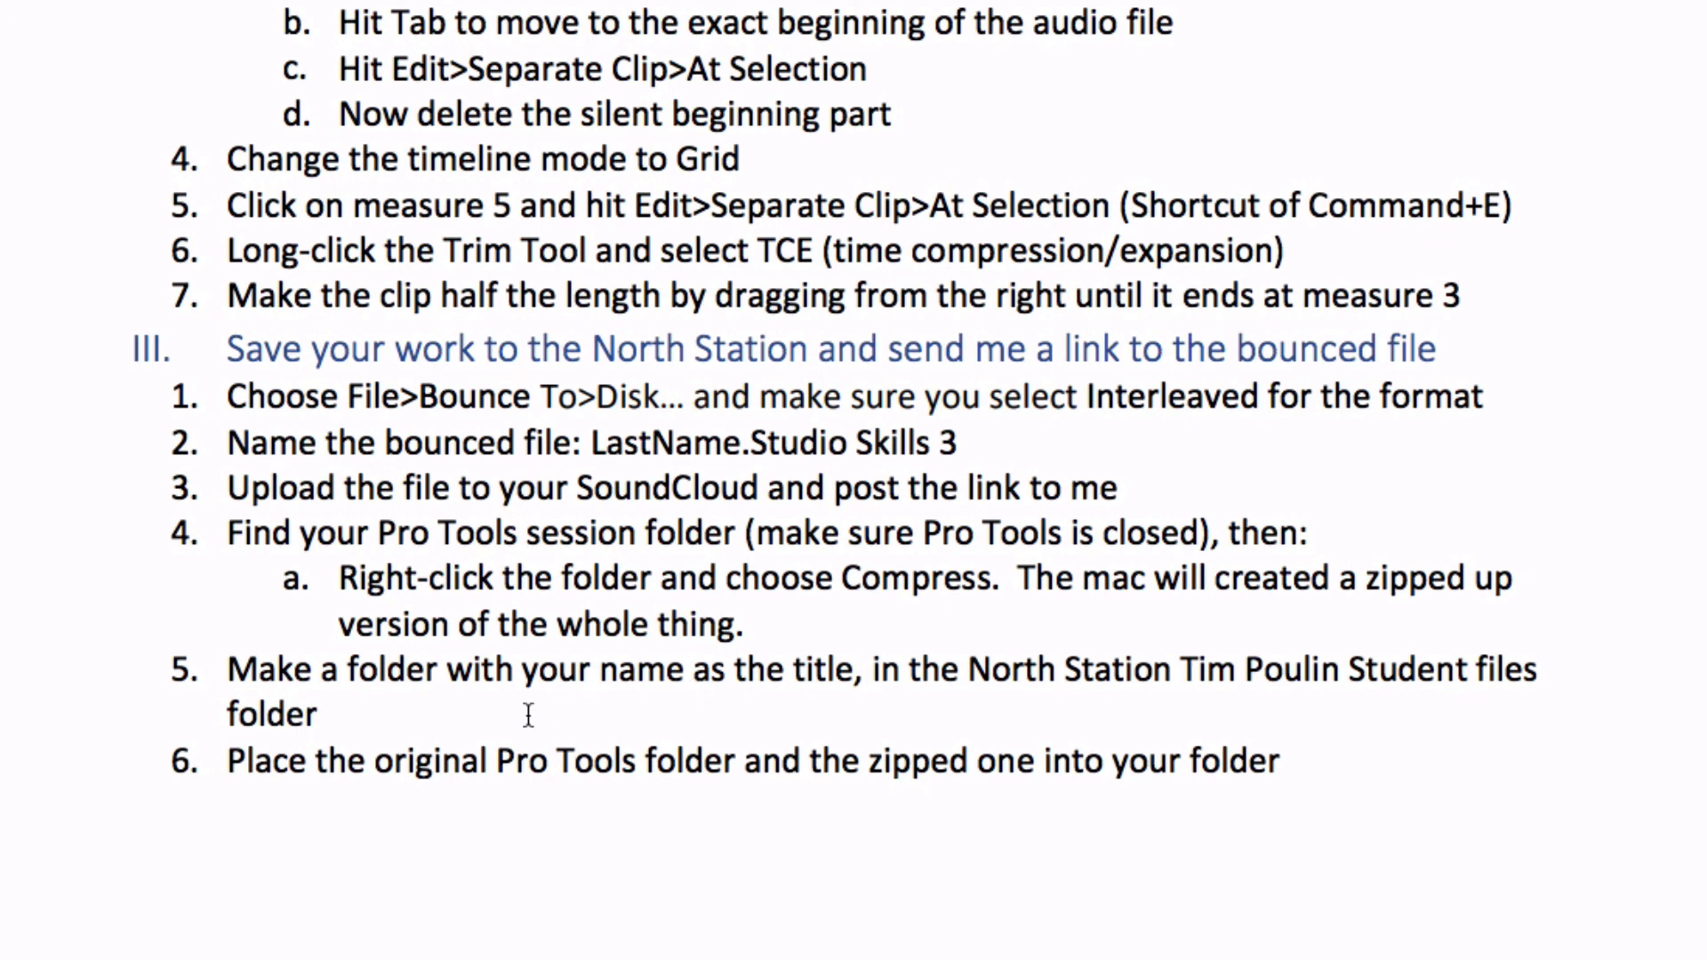
drag(229, 761, 1306, 752)
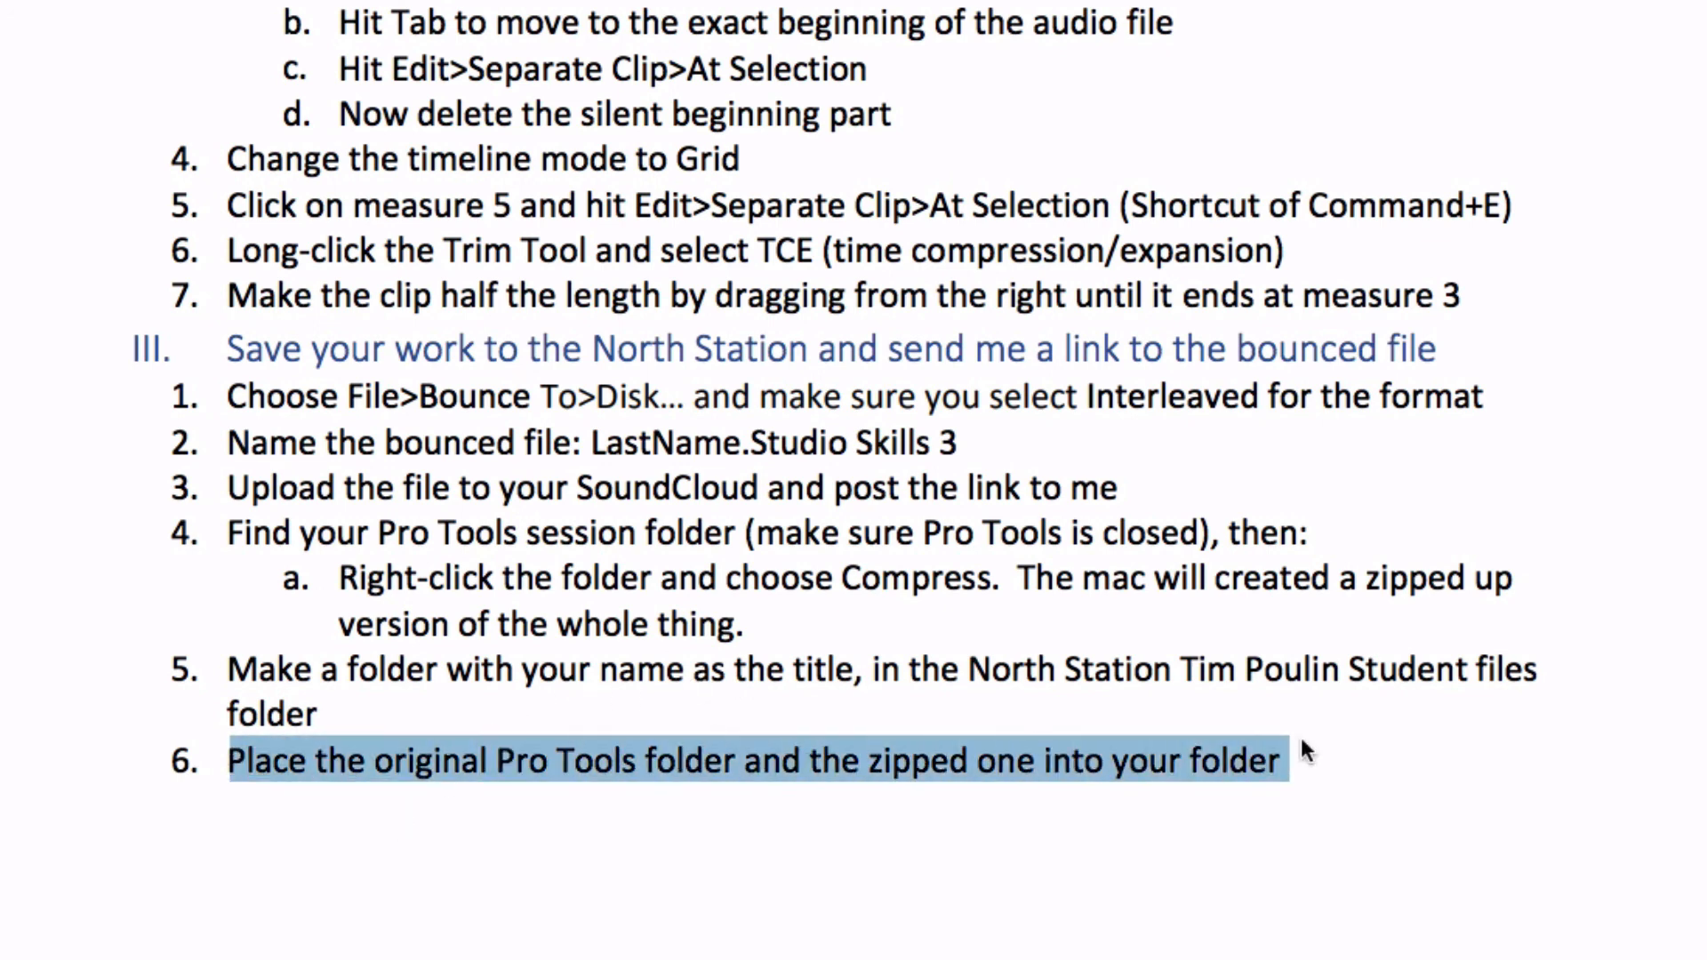
Switch to Finder and create a new folder on the Desktop named with the student's full name
key(super+Tab)
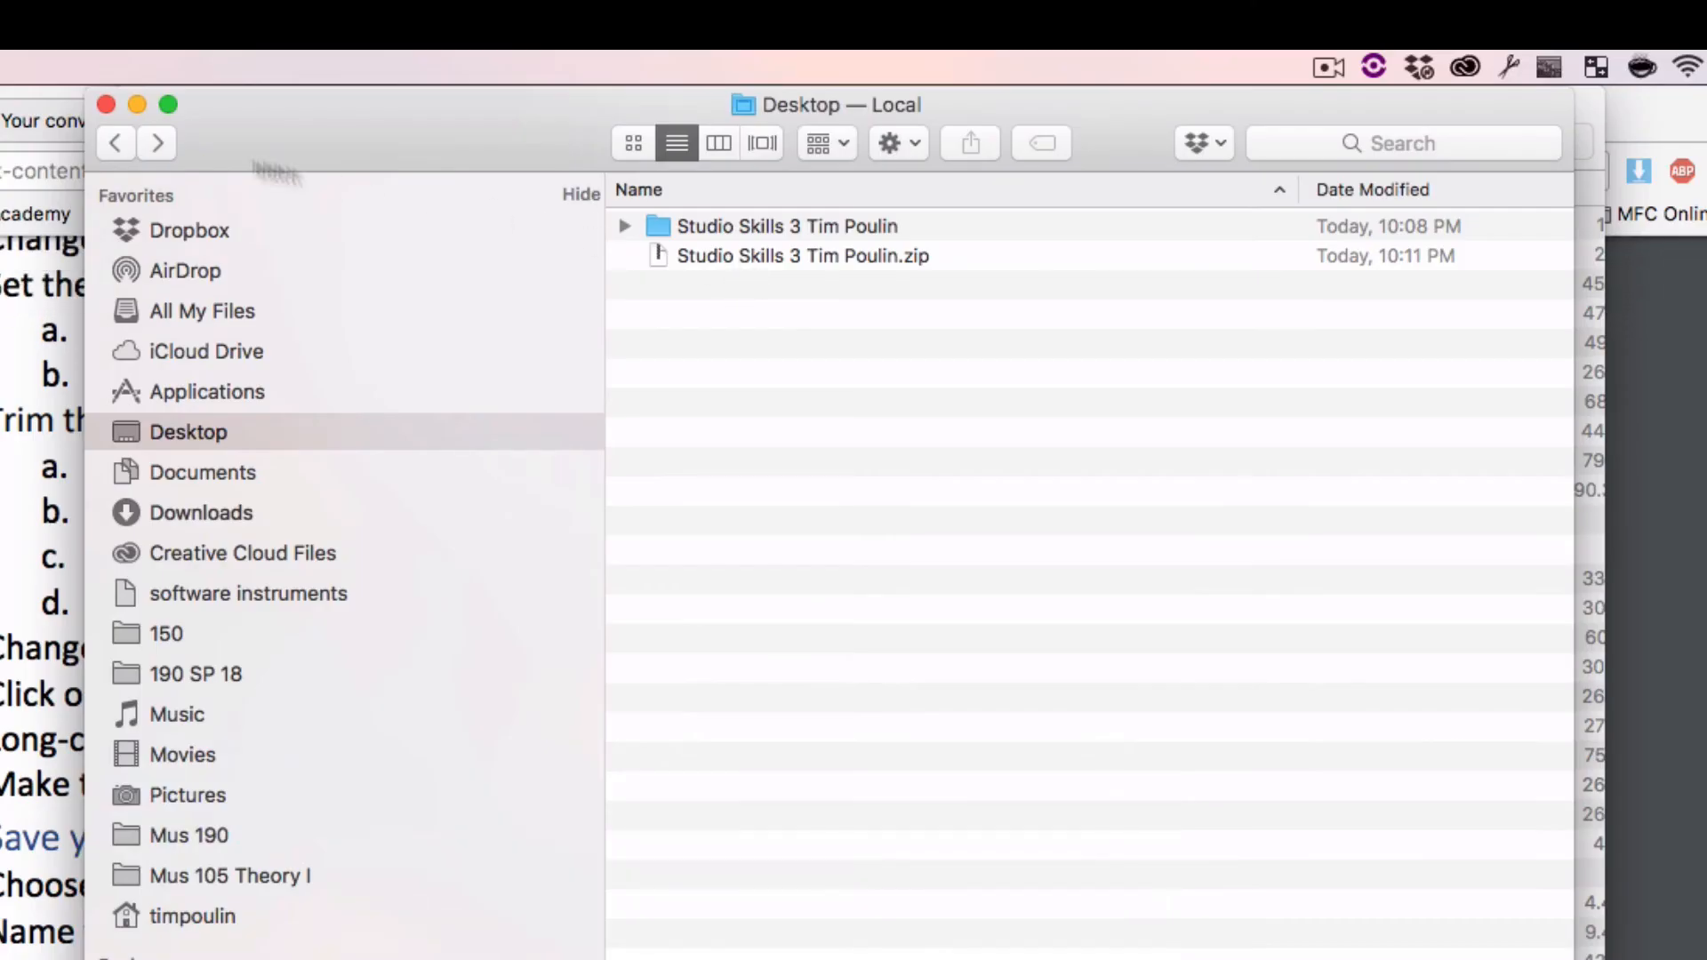
click(108, 144)
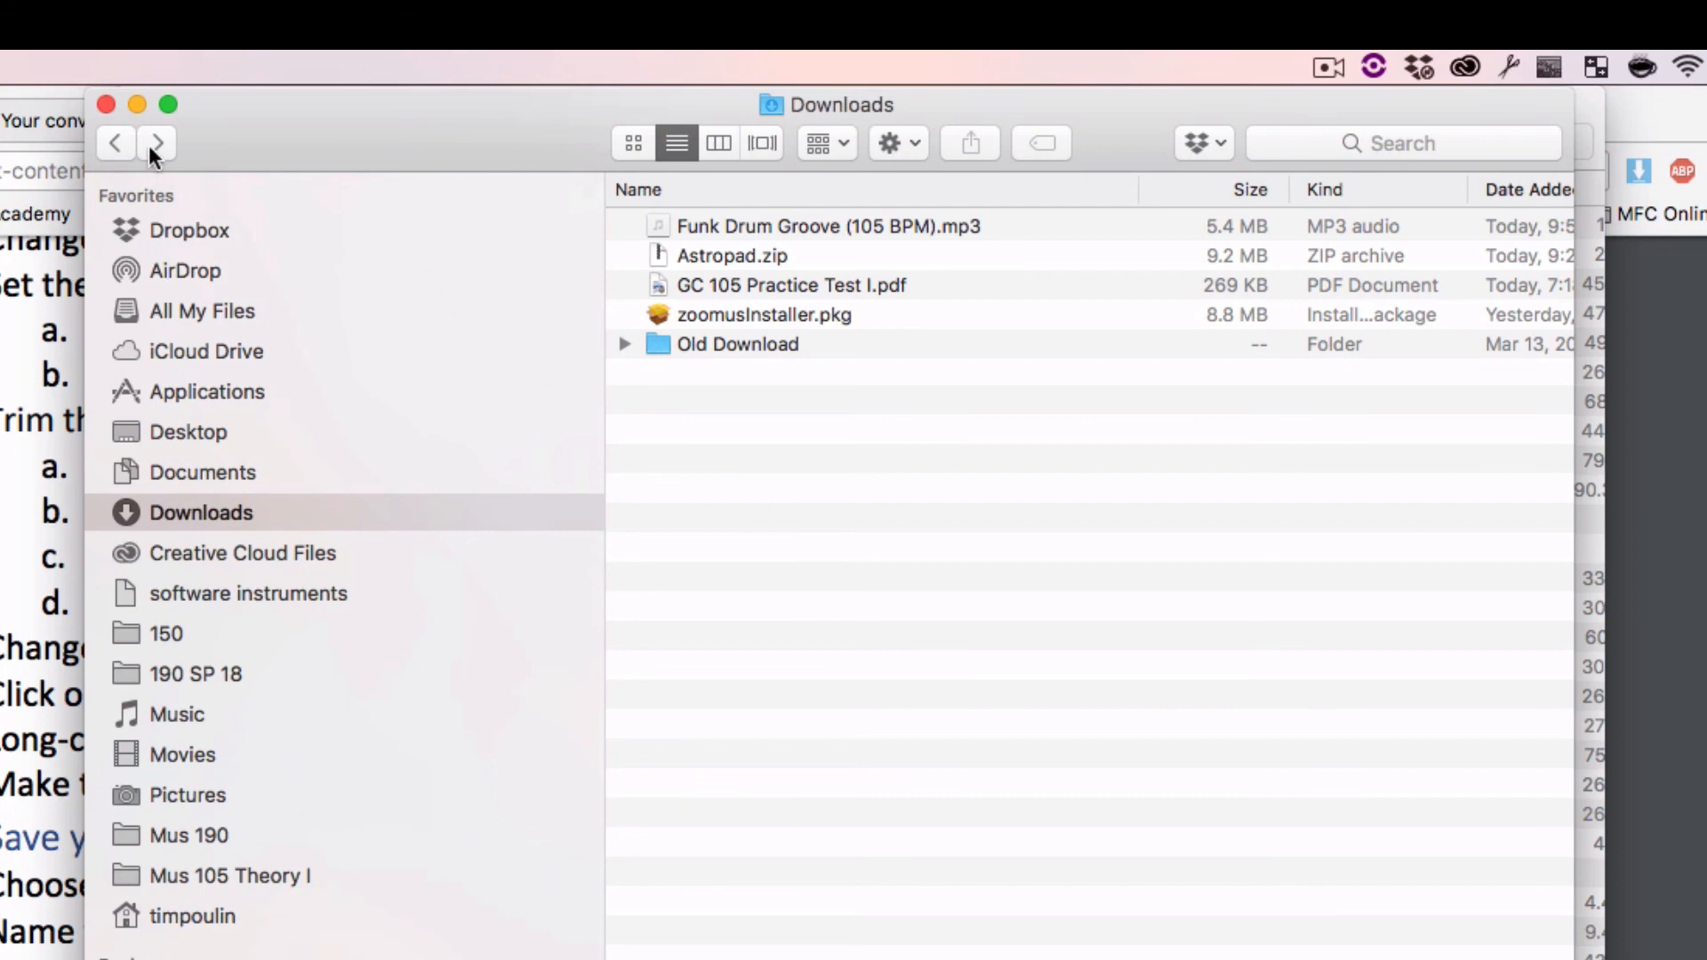
click(190, 429)
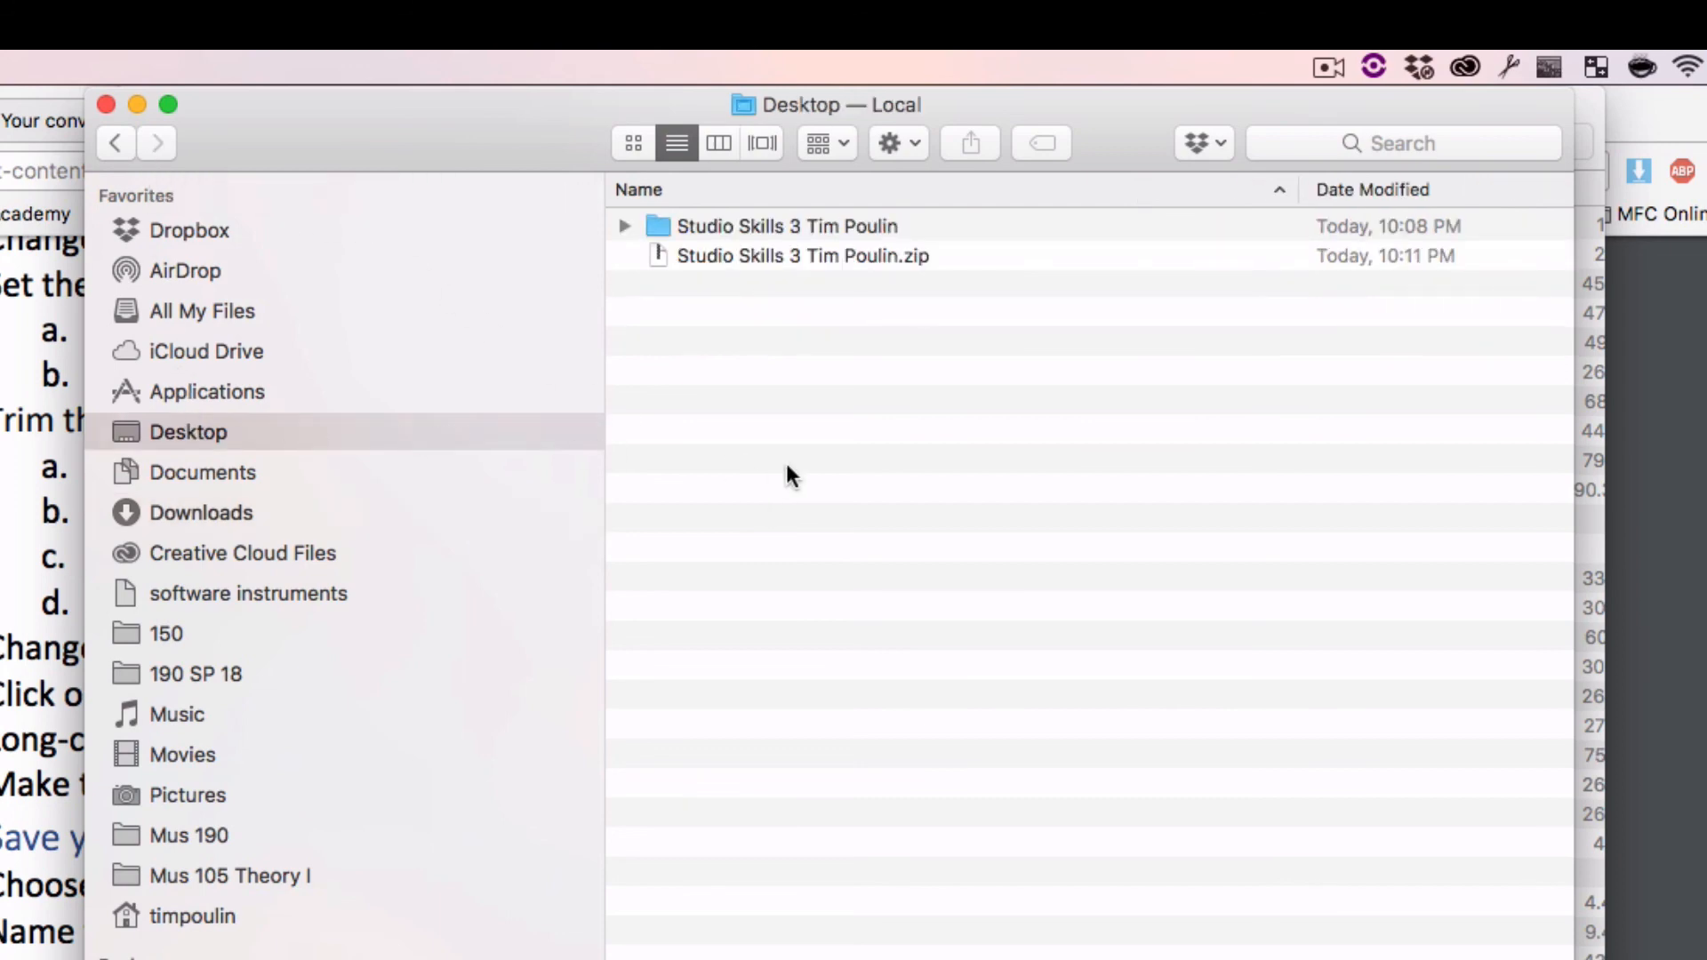
key(super+shift+n)
text(T)
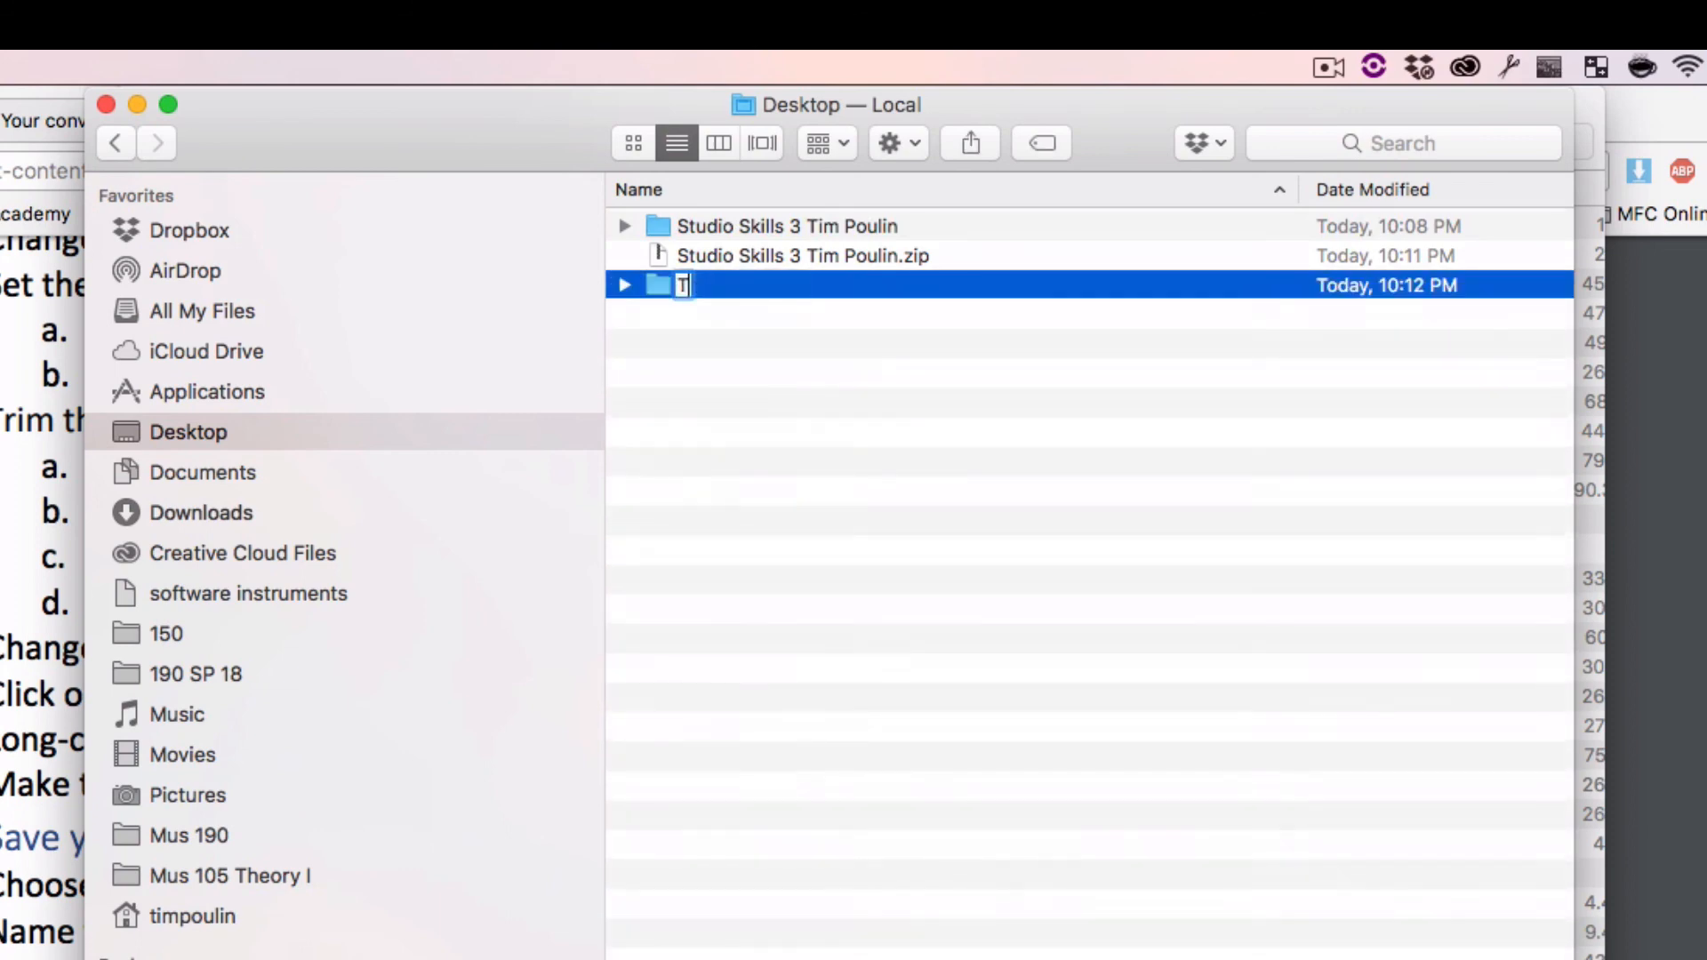
text(im Poulin)
key(Return)
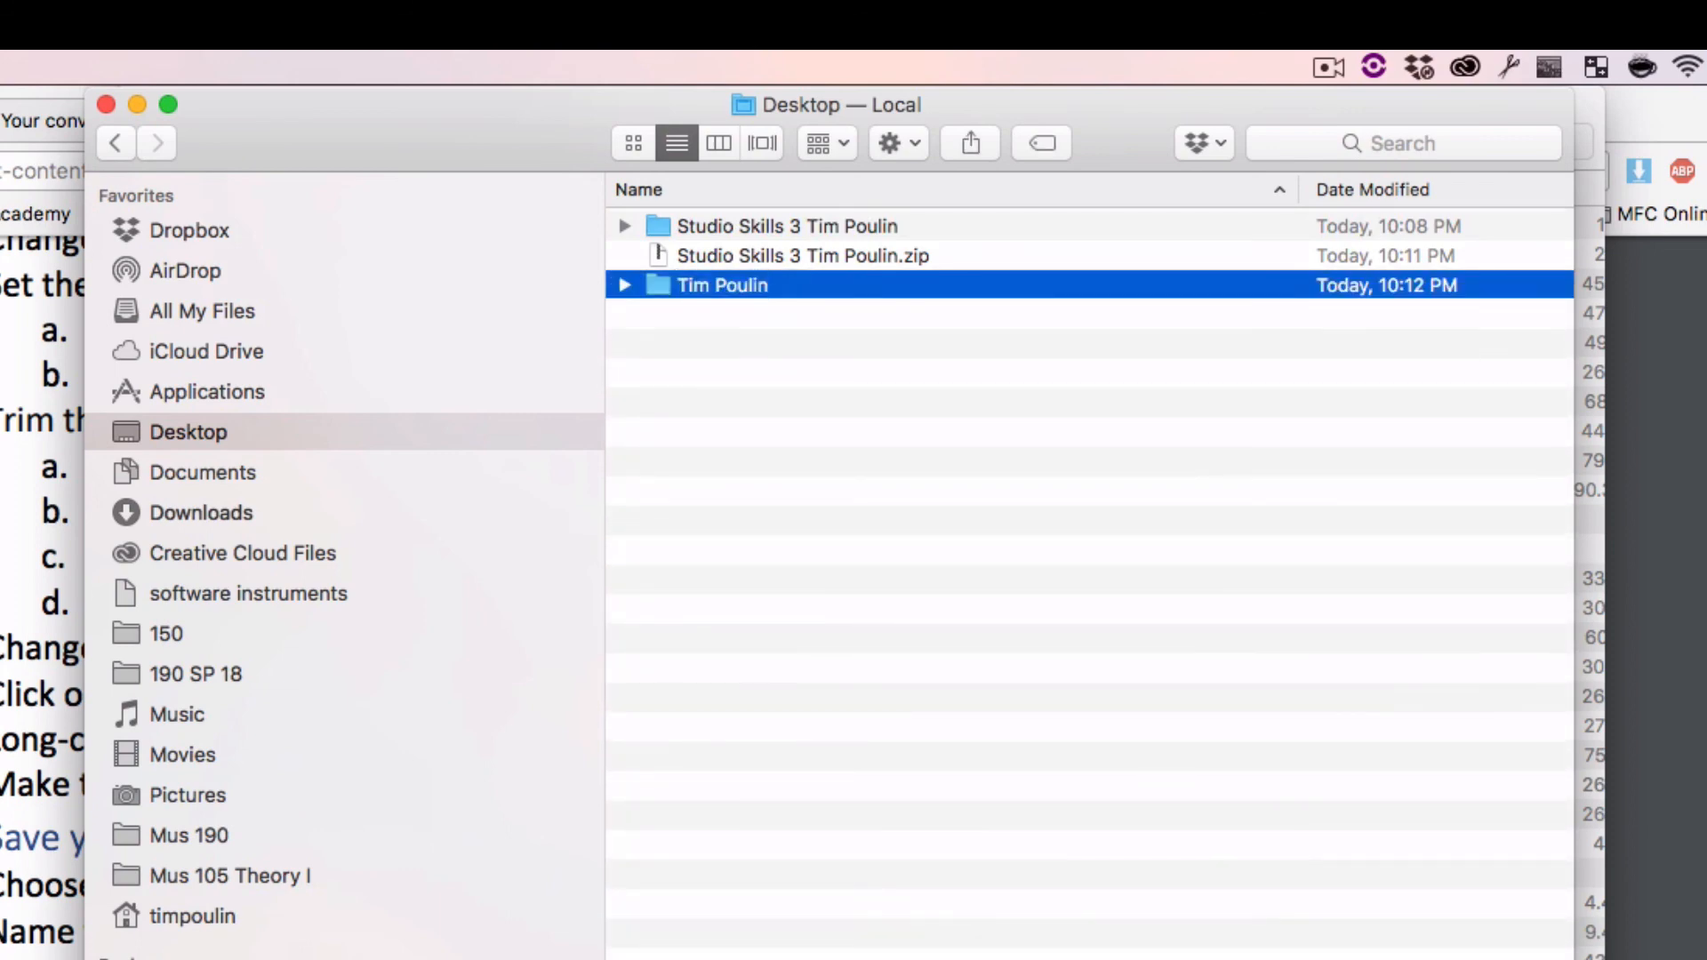
Move the Studio Skills 3 session folder and its zip archive into the new personal folder and open it
click(716, 224)
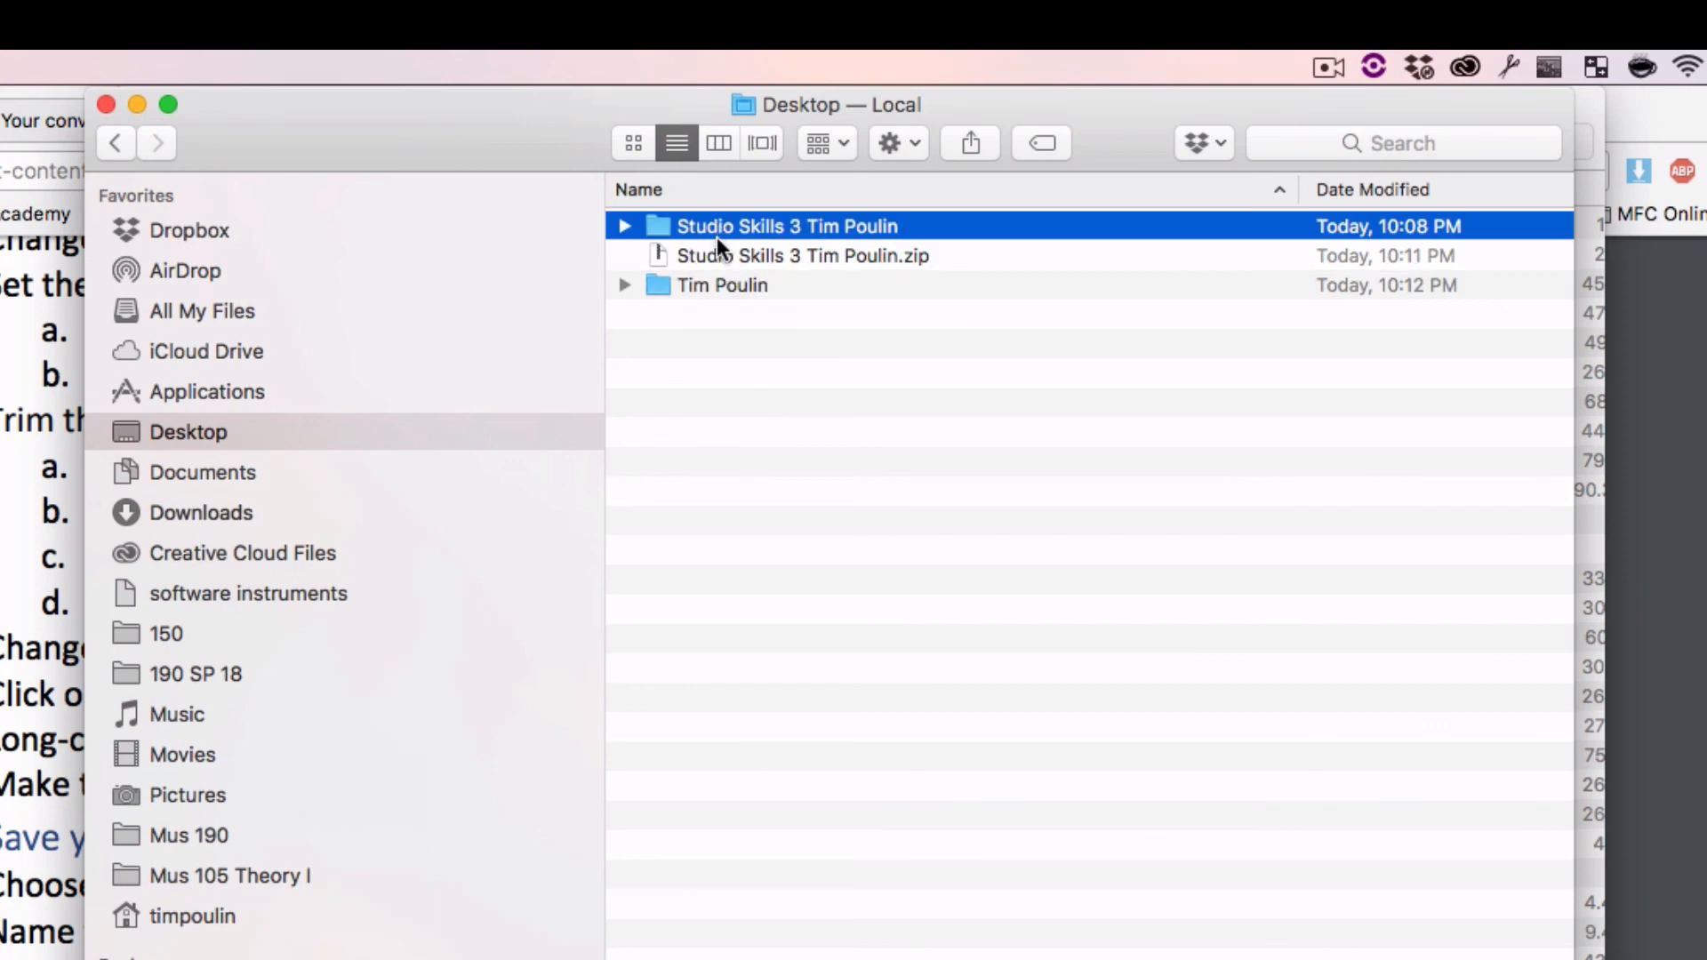
shift+click(713, 251)
drag(660, 239, 658, 282)
double_click(652, 233)
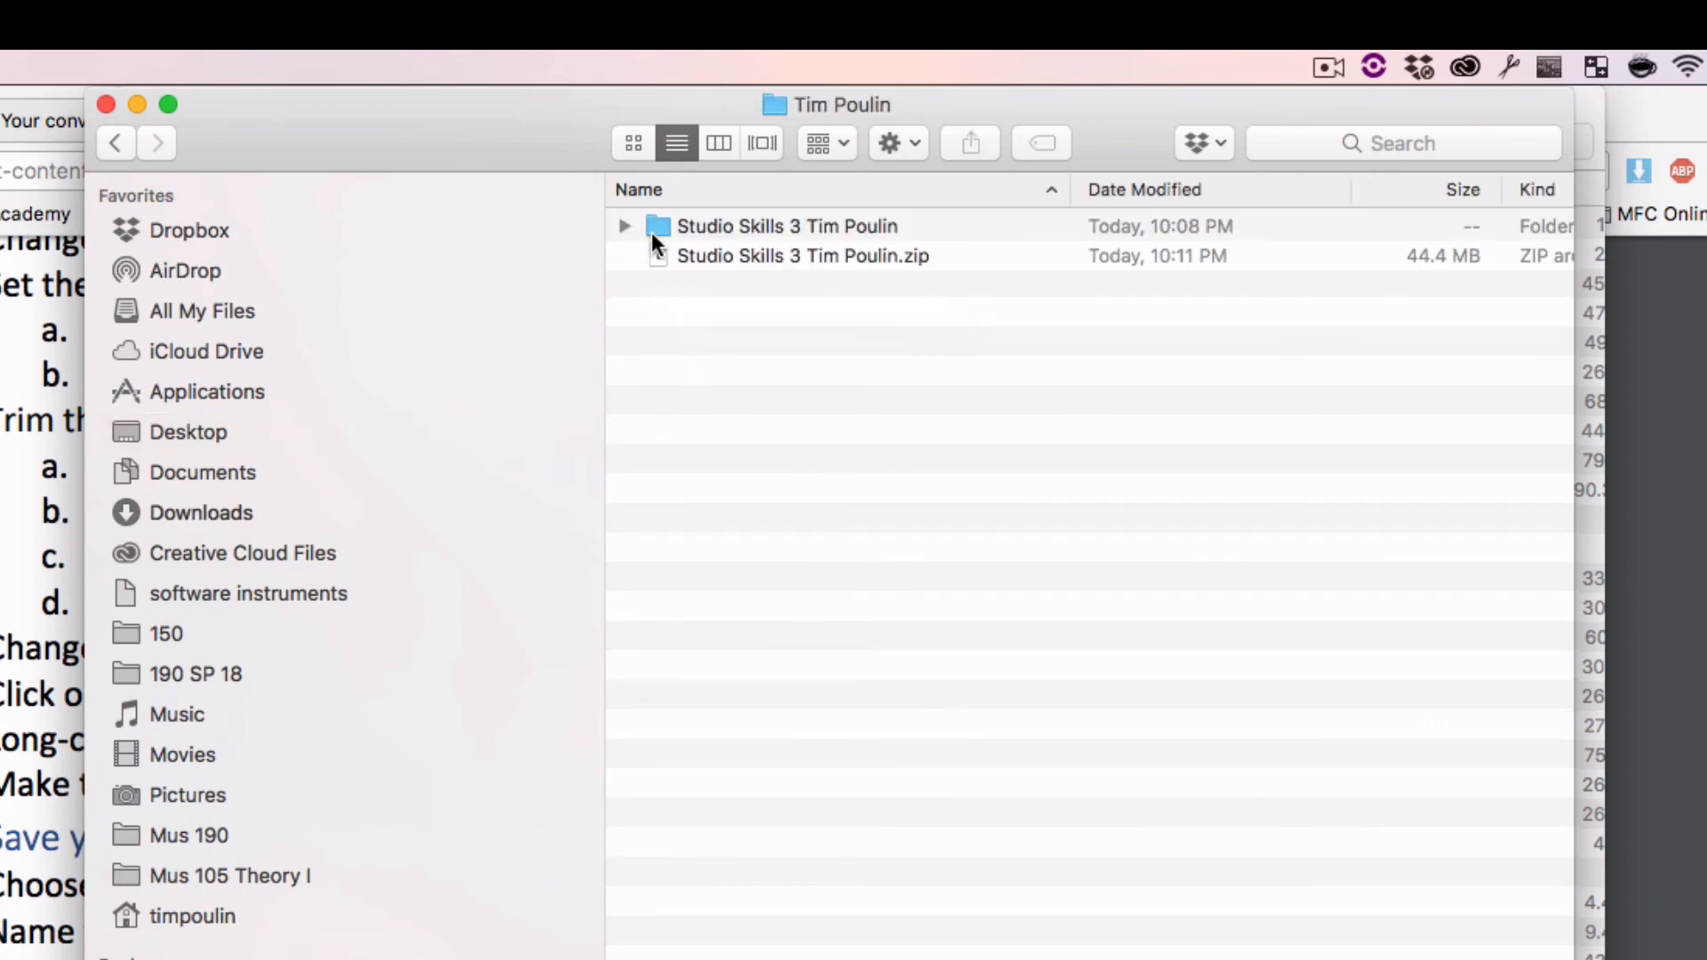
Expand the moved session folder to check its contents, then return to the browser
click(628, 228)
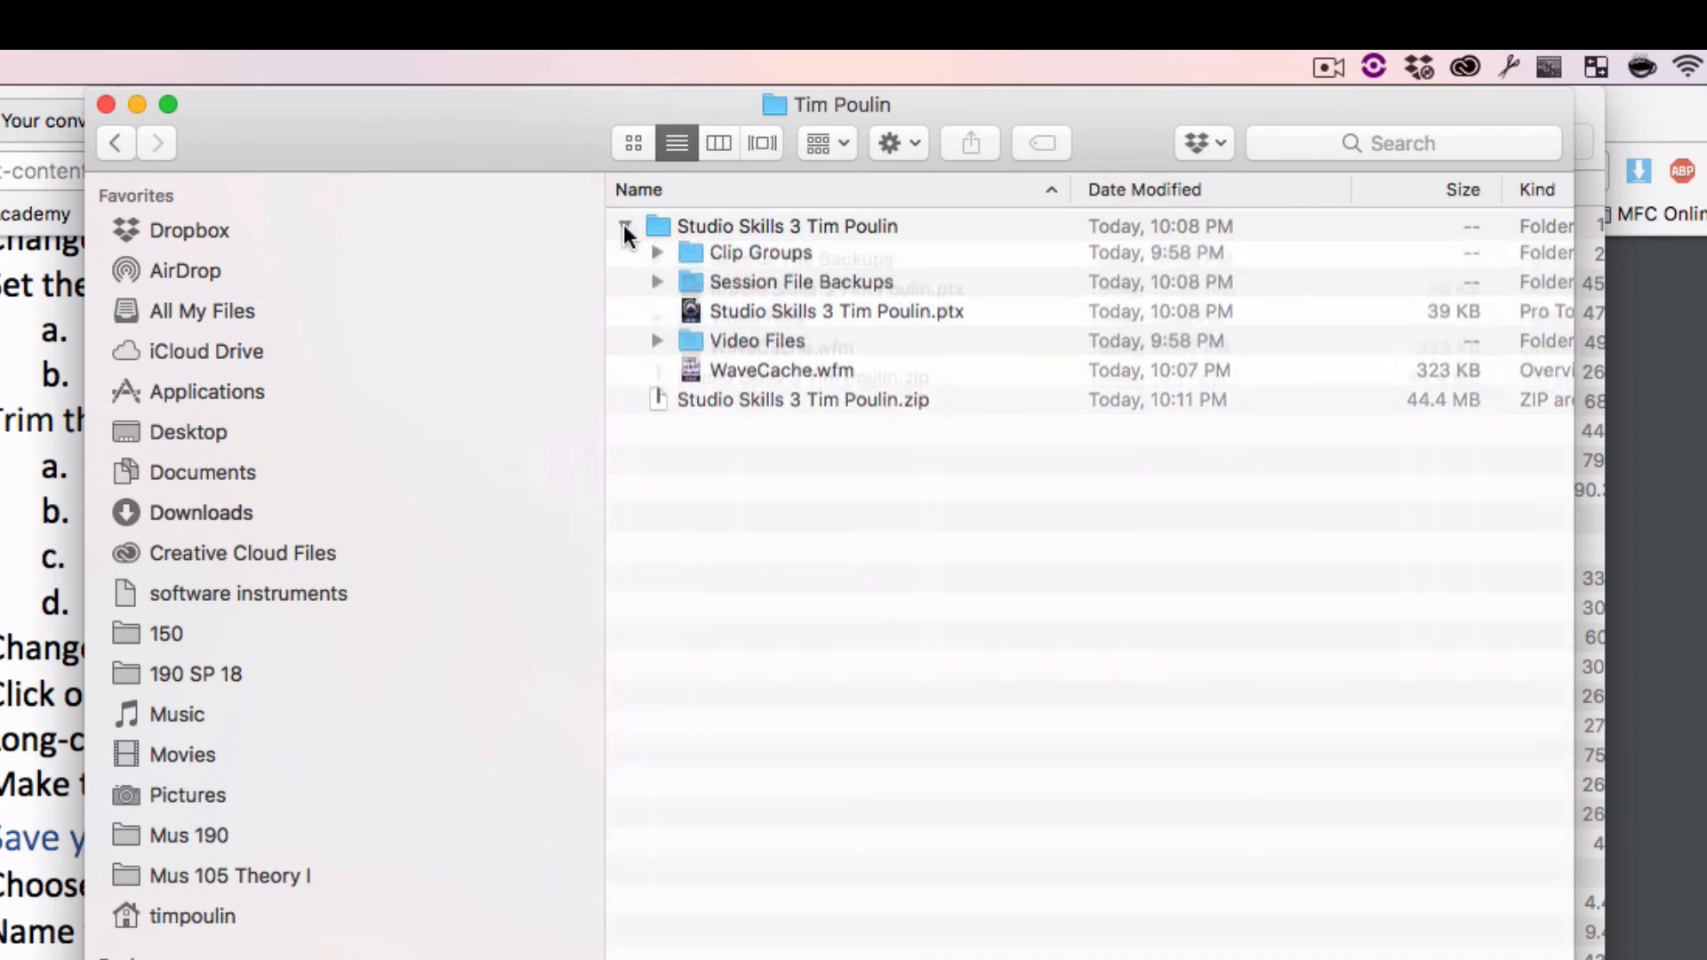
click(626, 228)
click(685, 253)
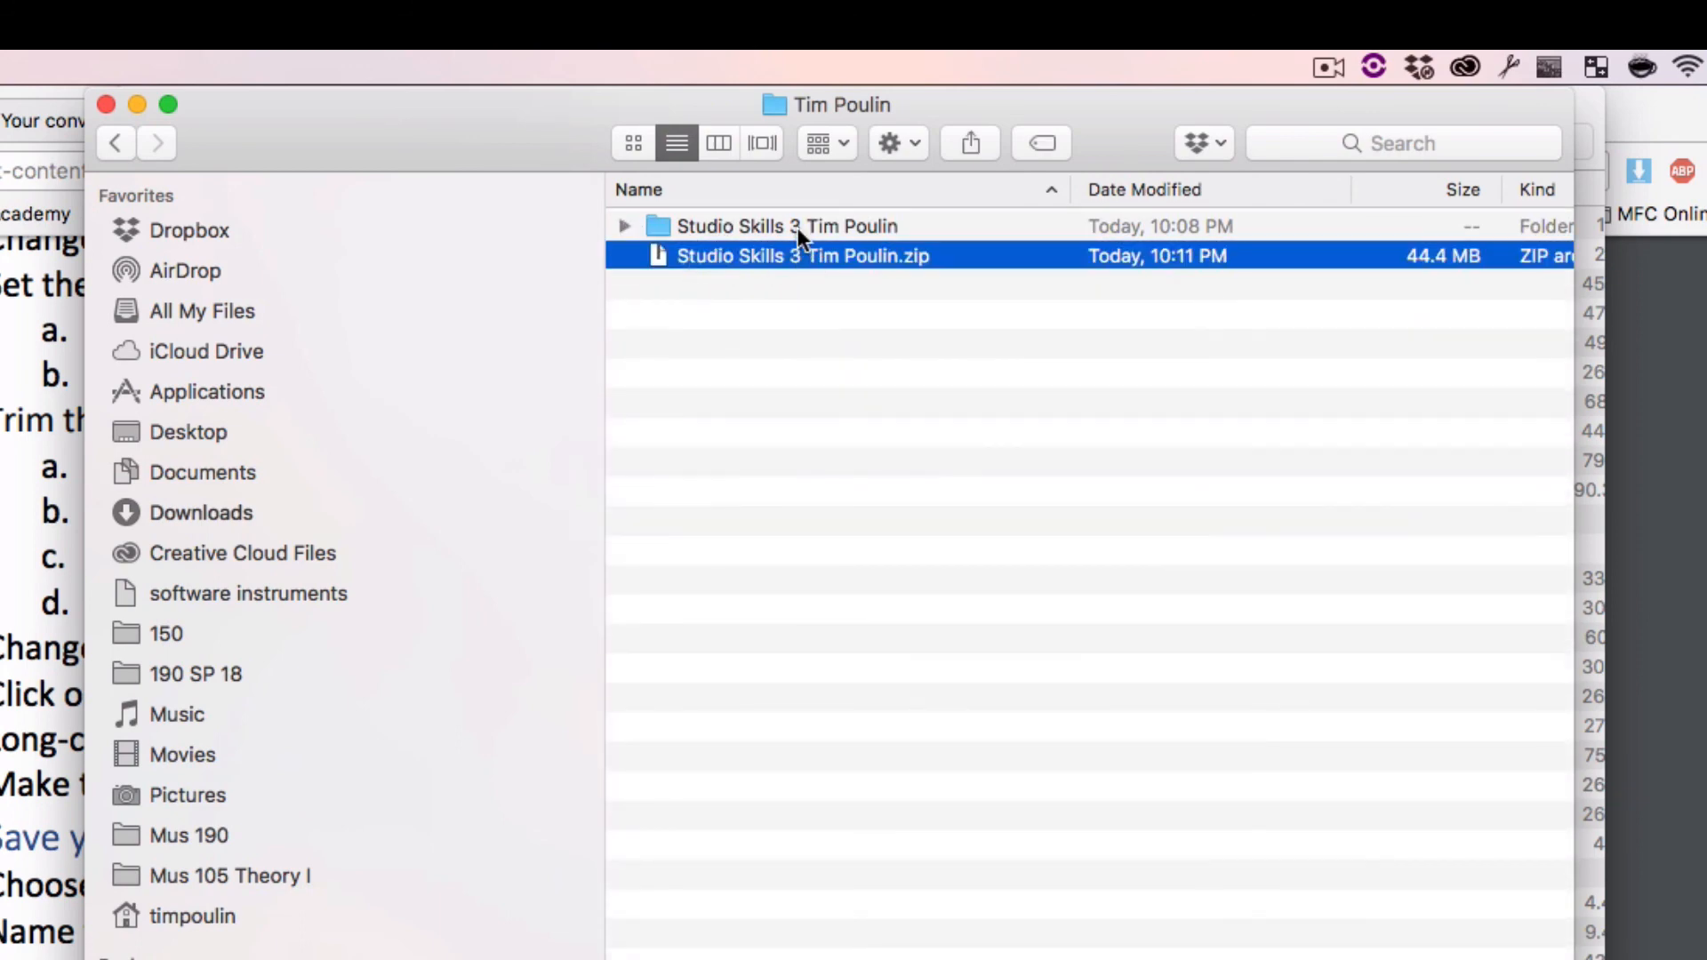
click(814, 323)
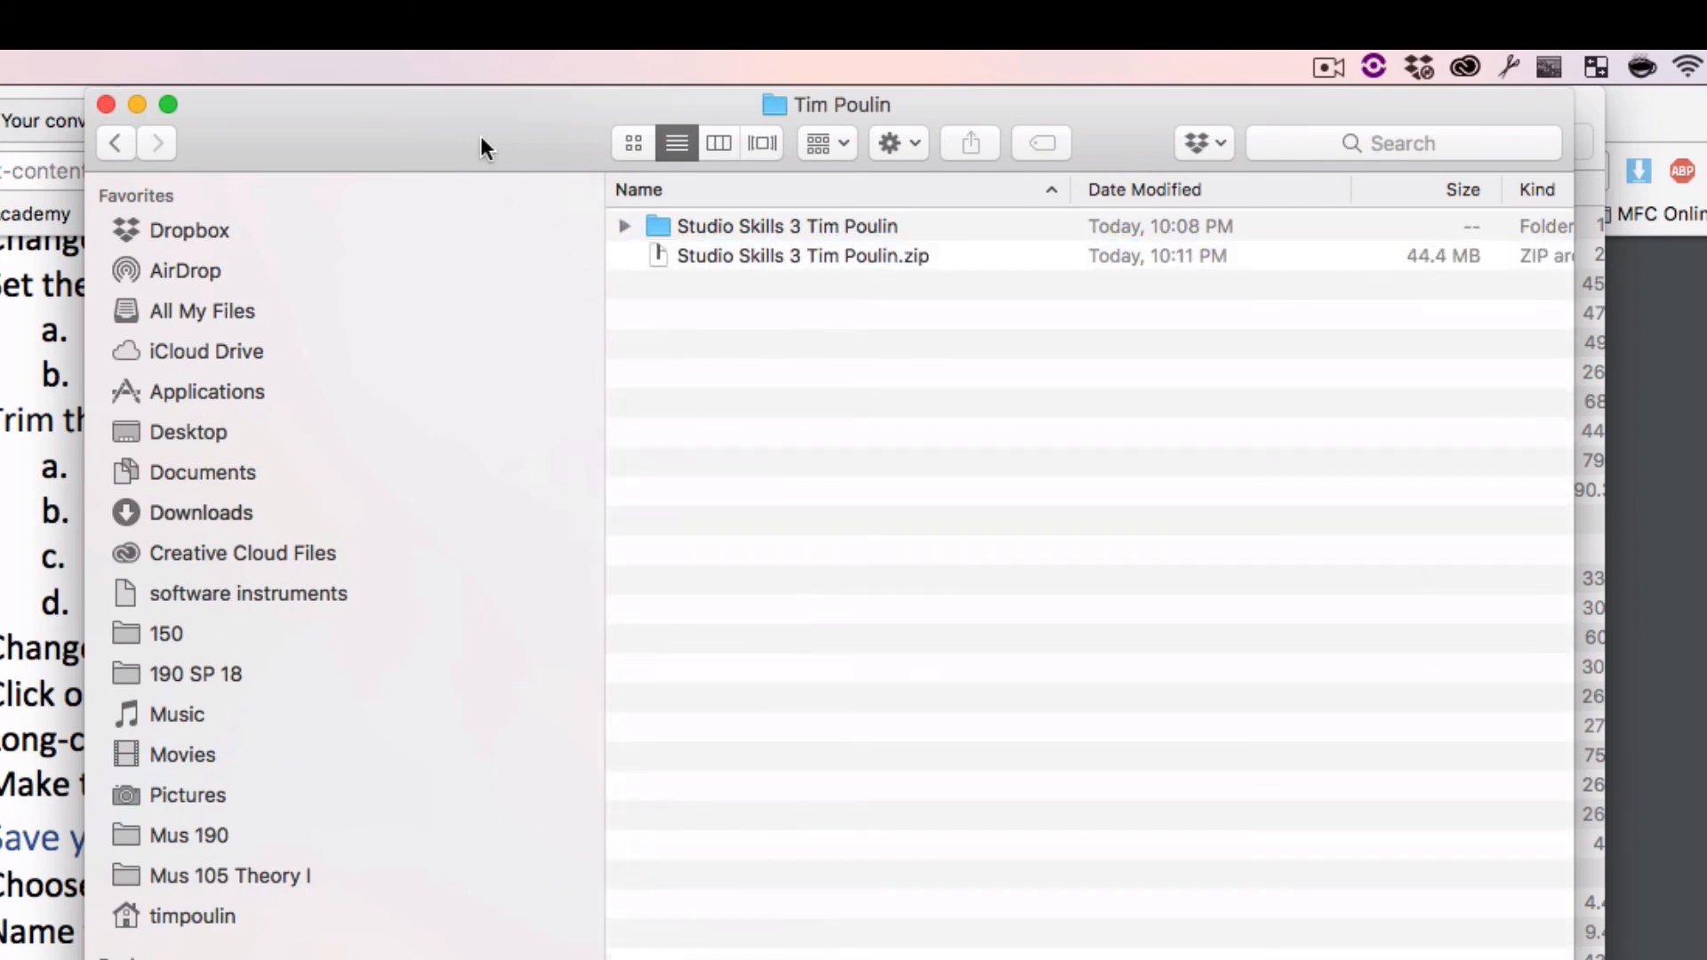
click(18, 275)
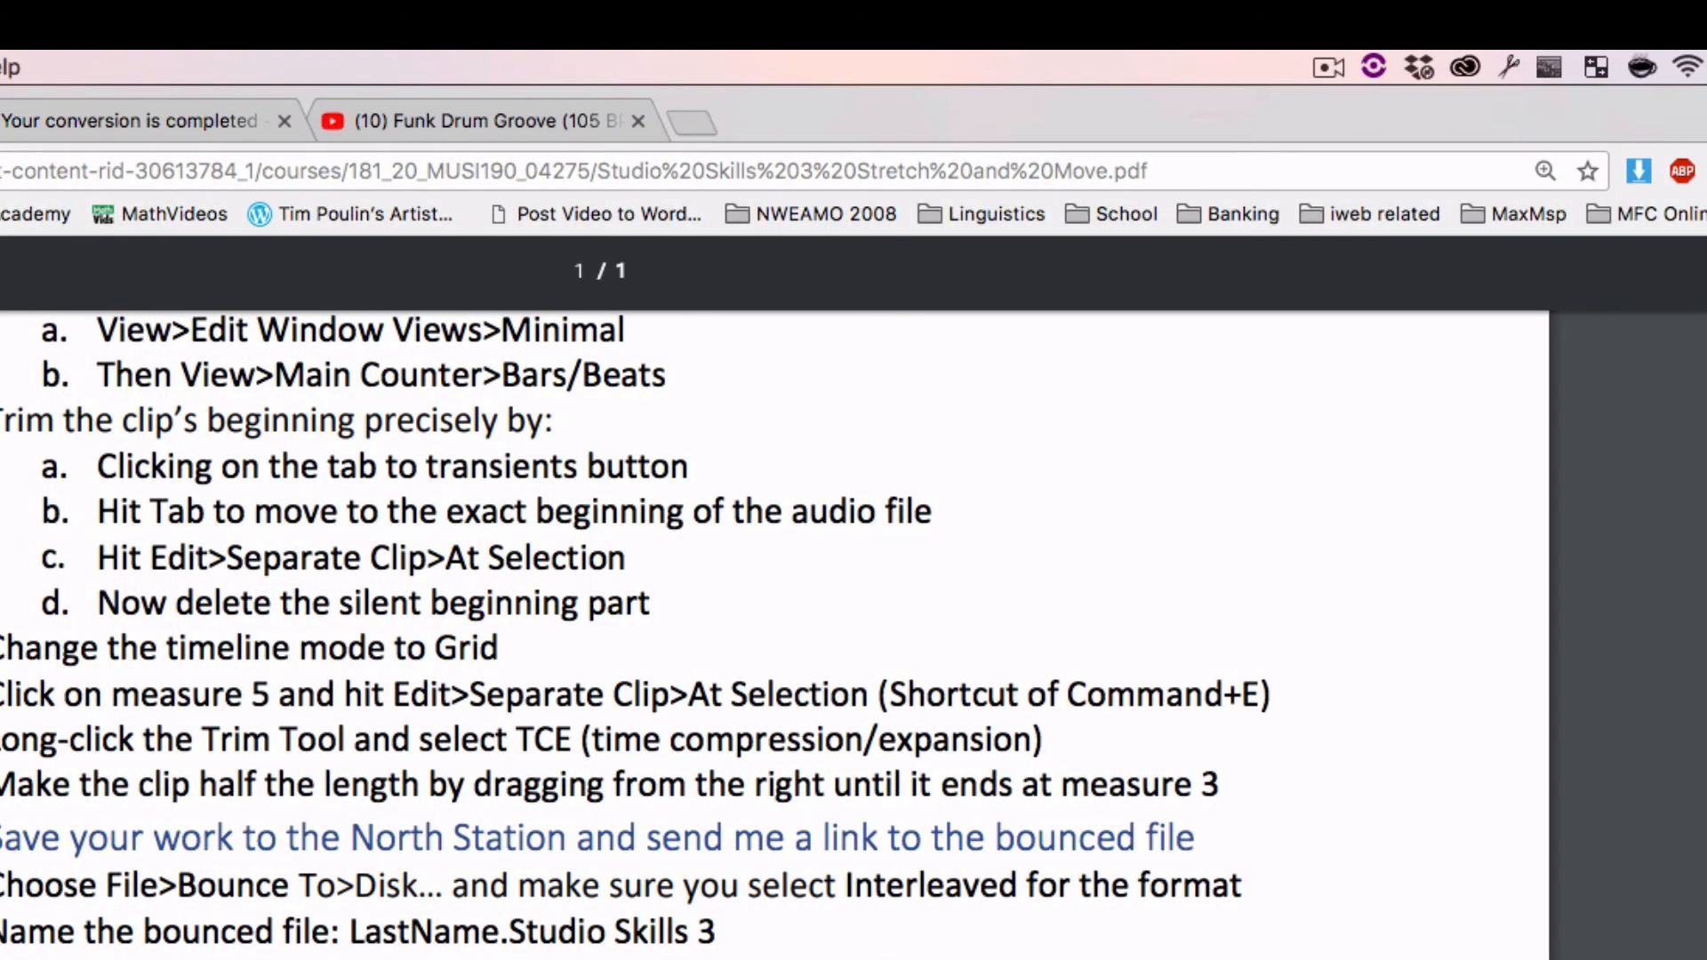